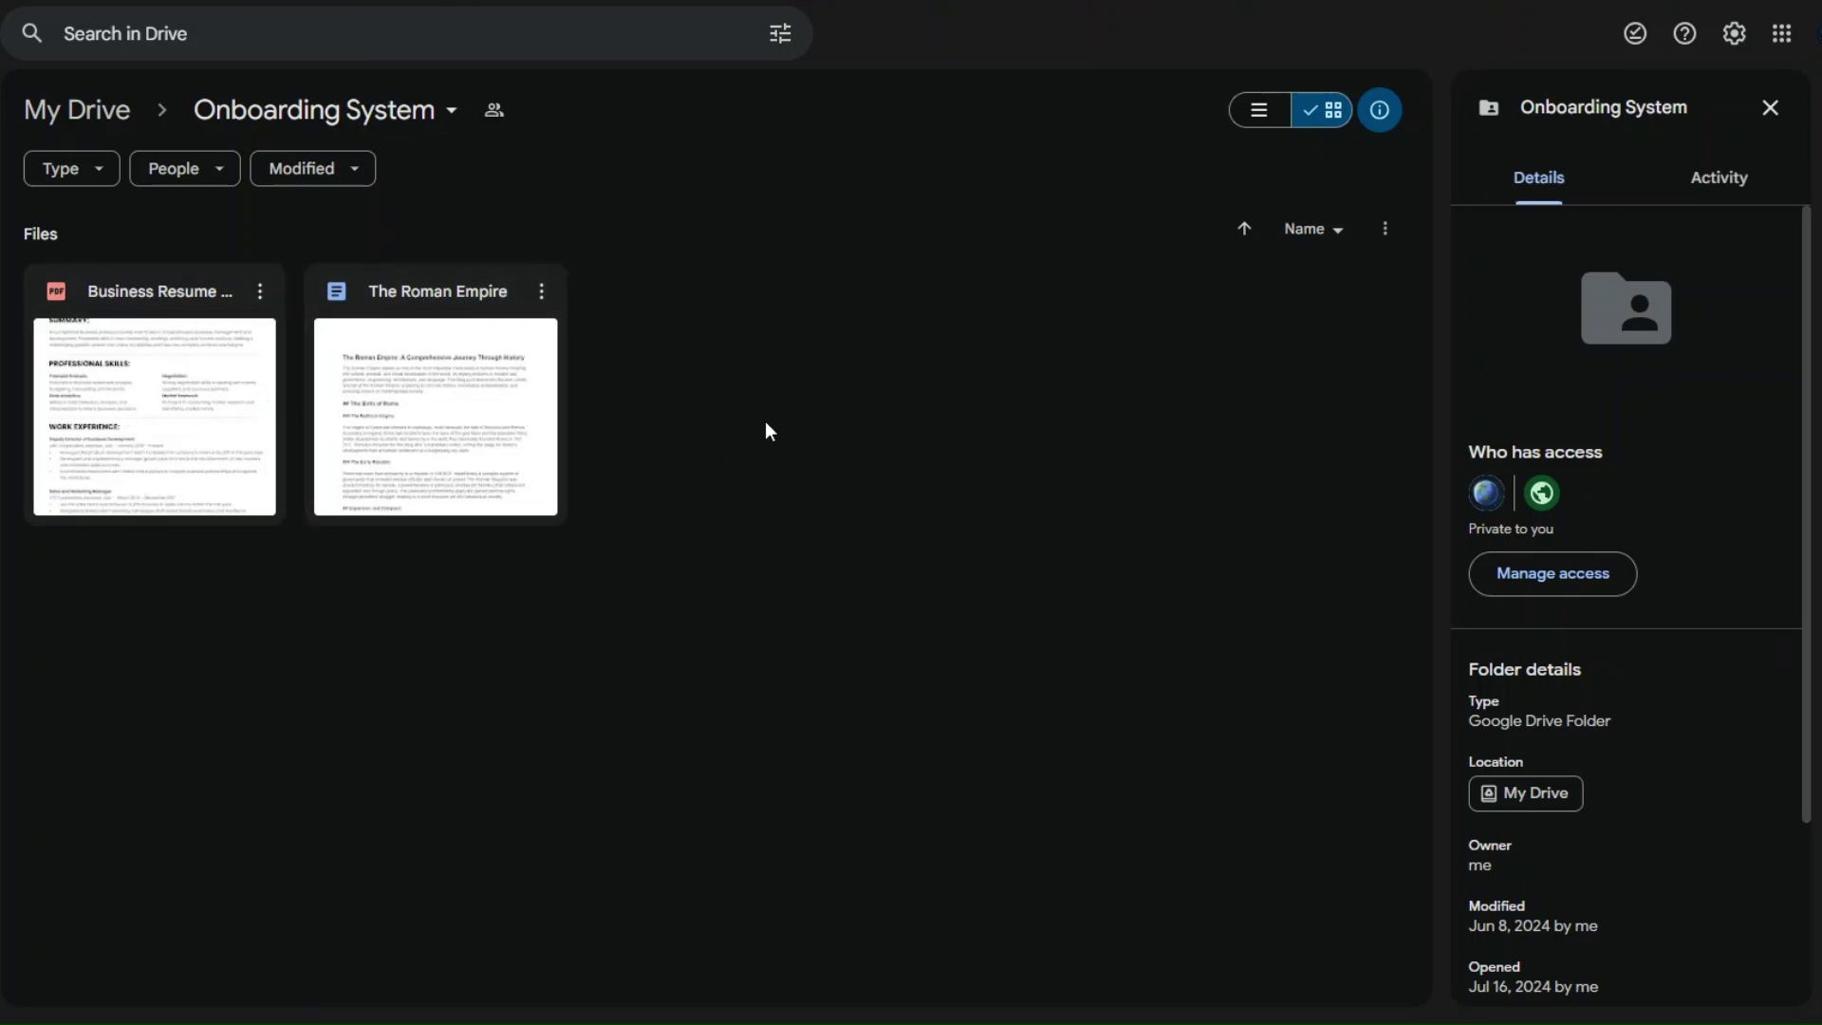
Step: Open The Roman Empire document from the Onboarding System folder in Google Docs
left_click(465, 398)
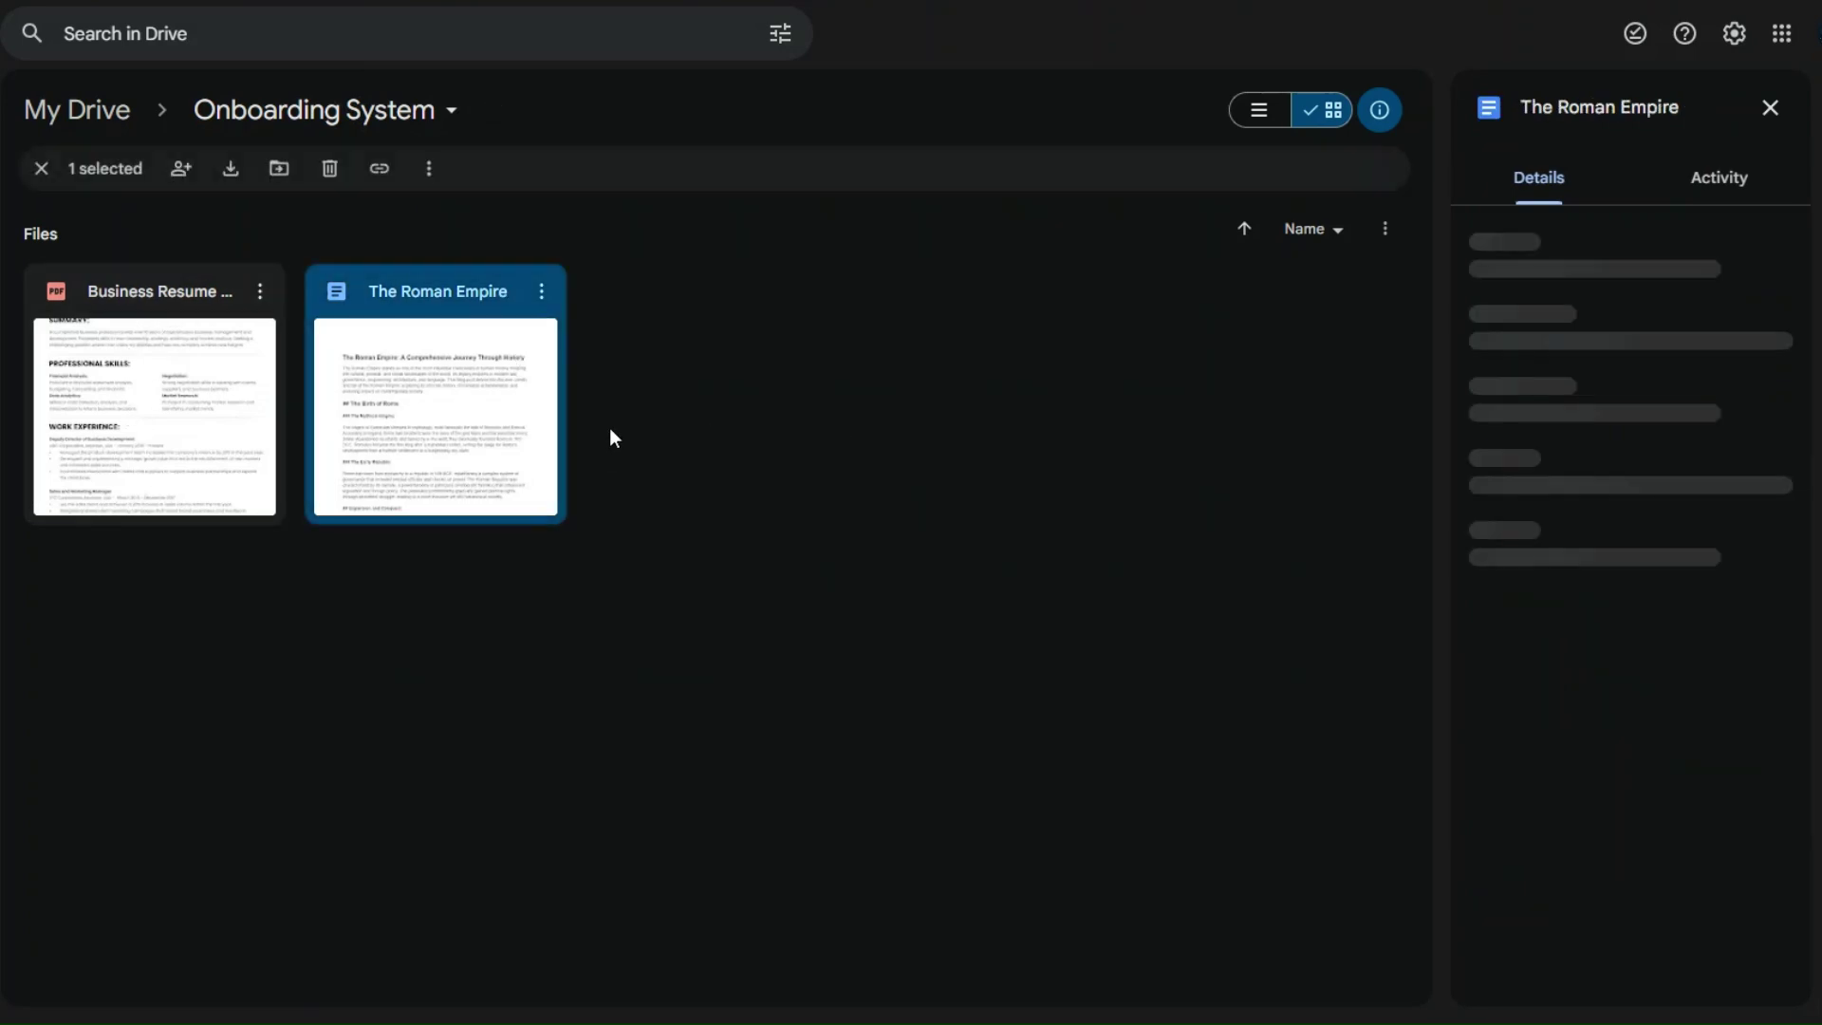
right_click(433, 389)
mouse_move(541, 425)
left_click(895, 484)
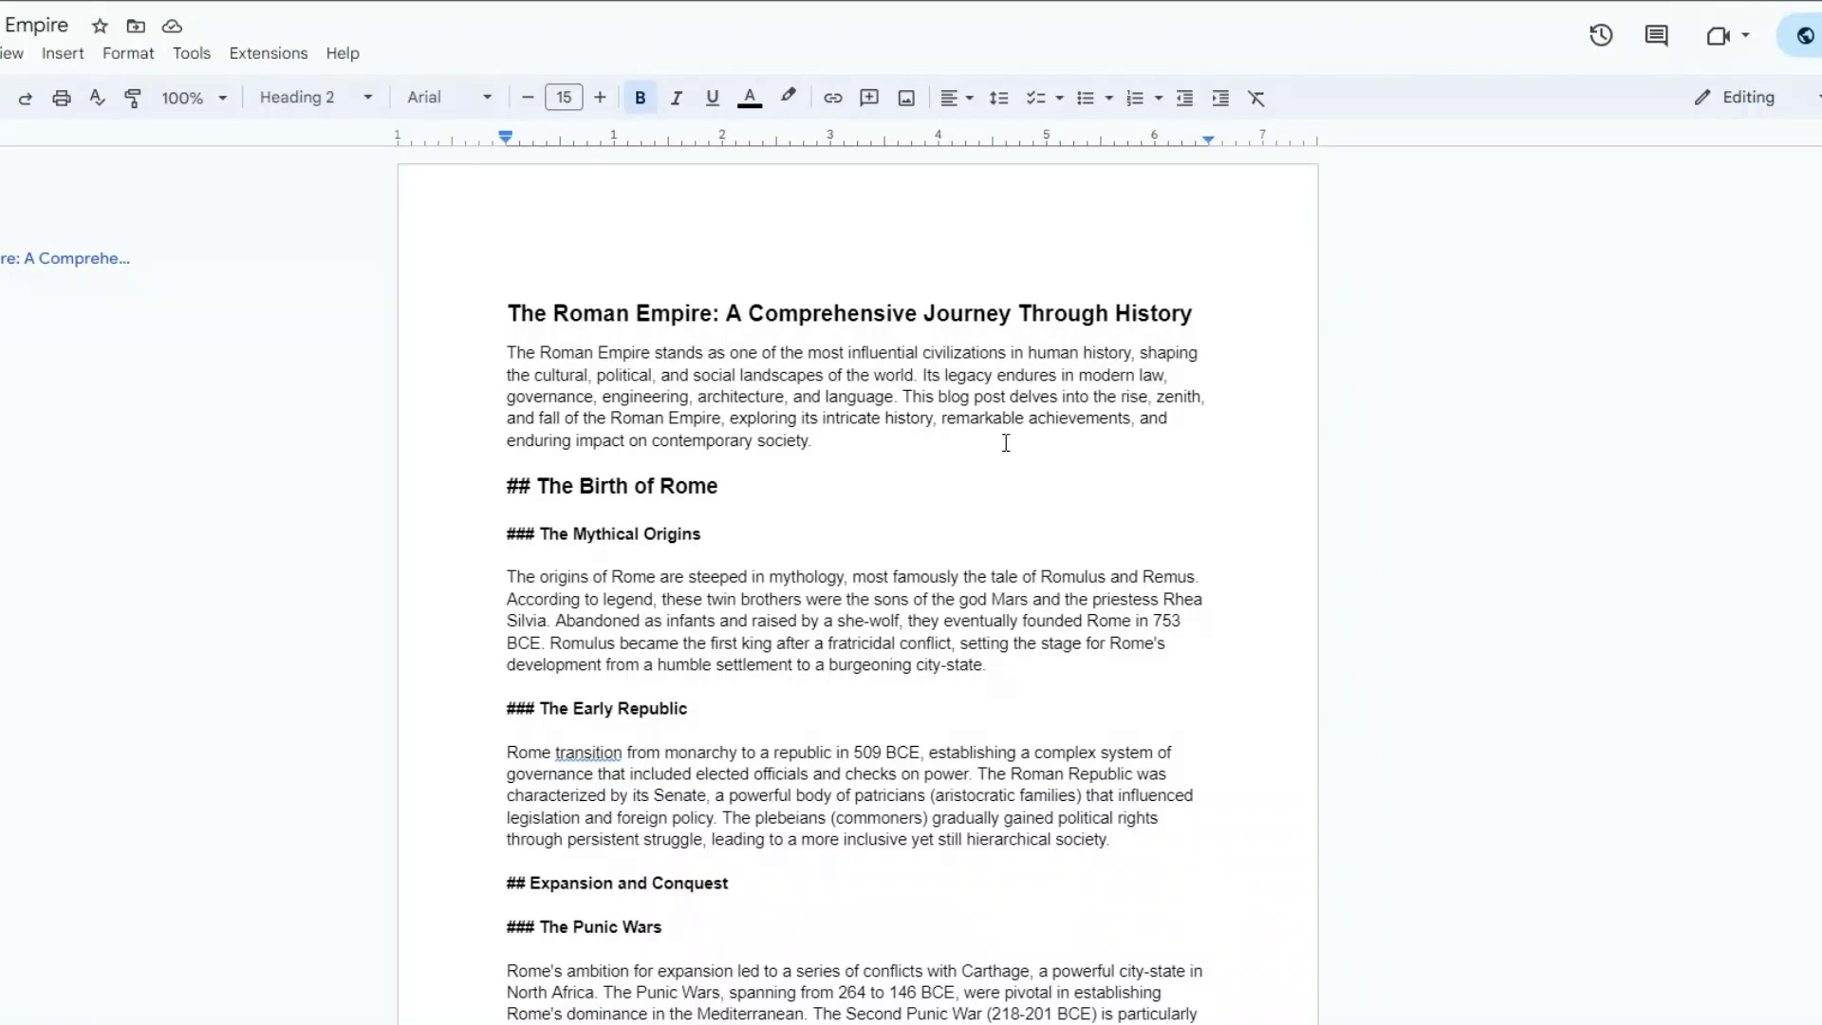
left_click(1002, 443)
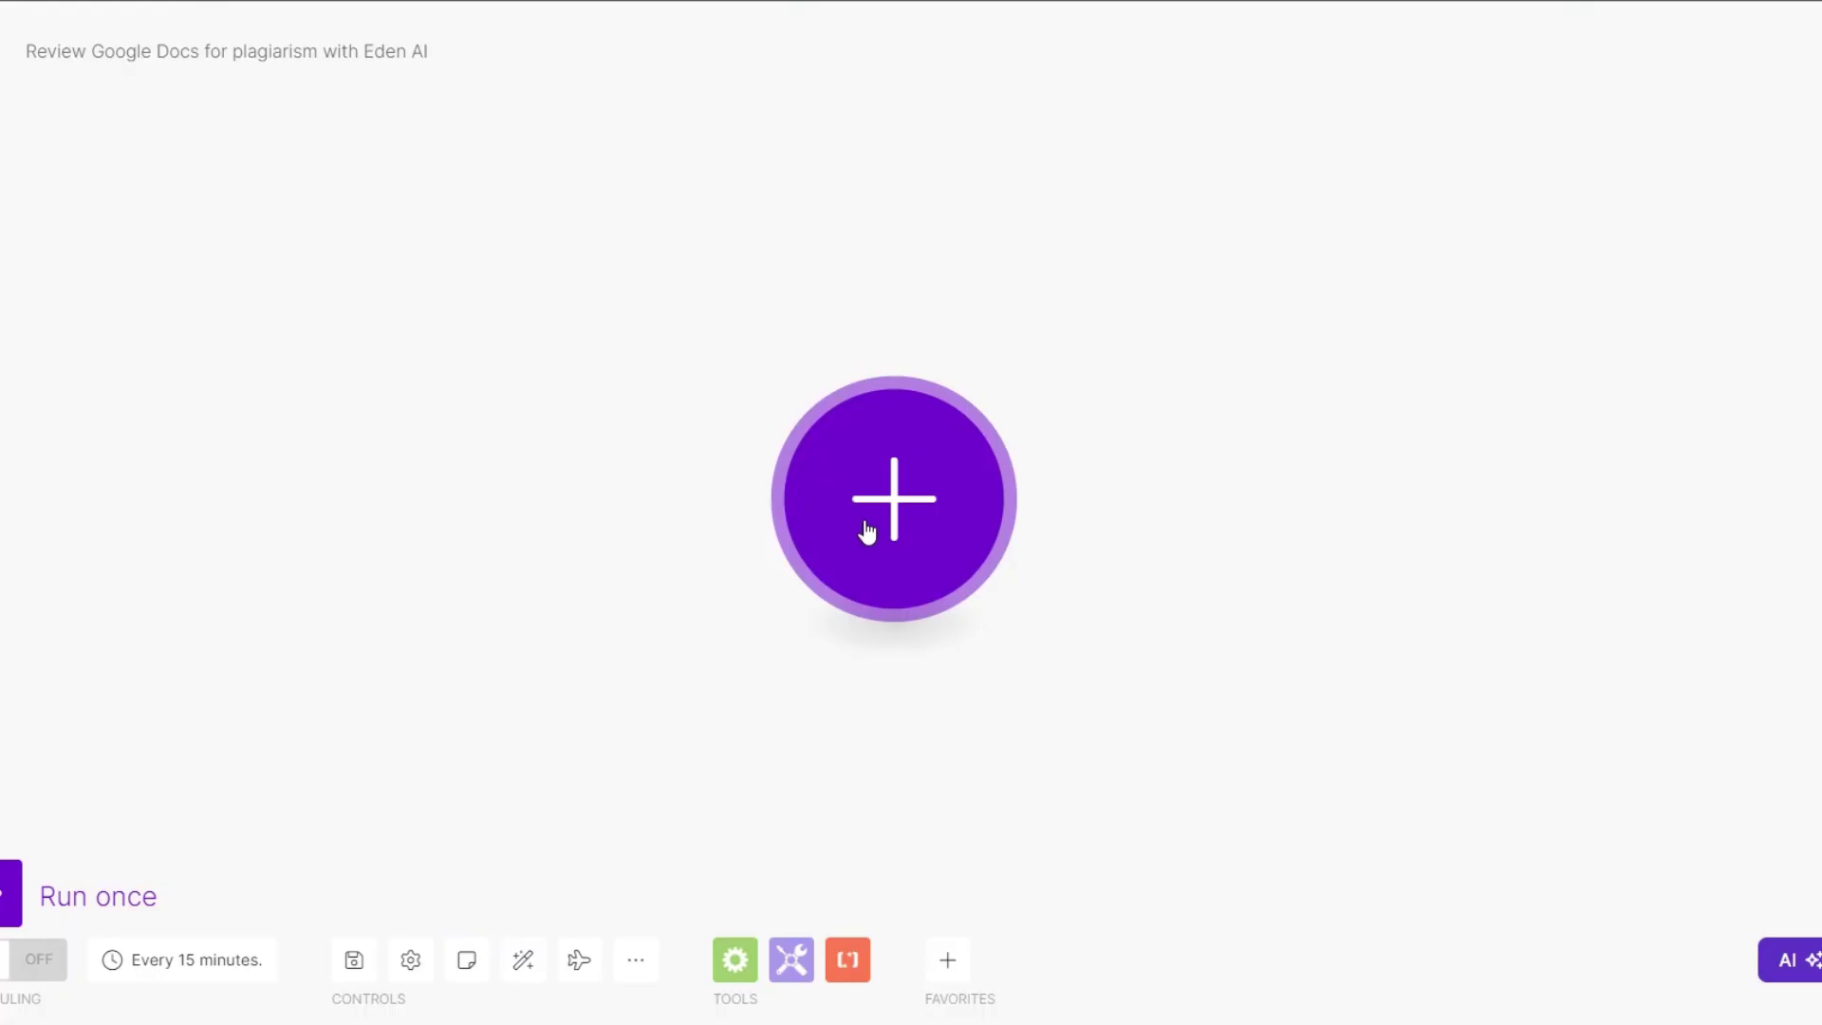
Step: Switch to the Make scenario and add a Google Docs List Documents module as its first module
left_click(871, 523)
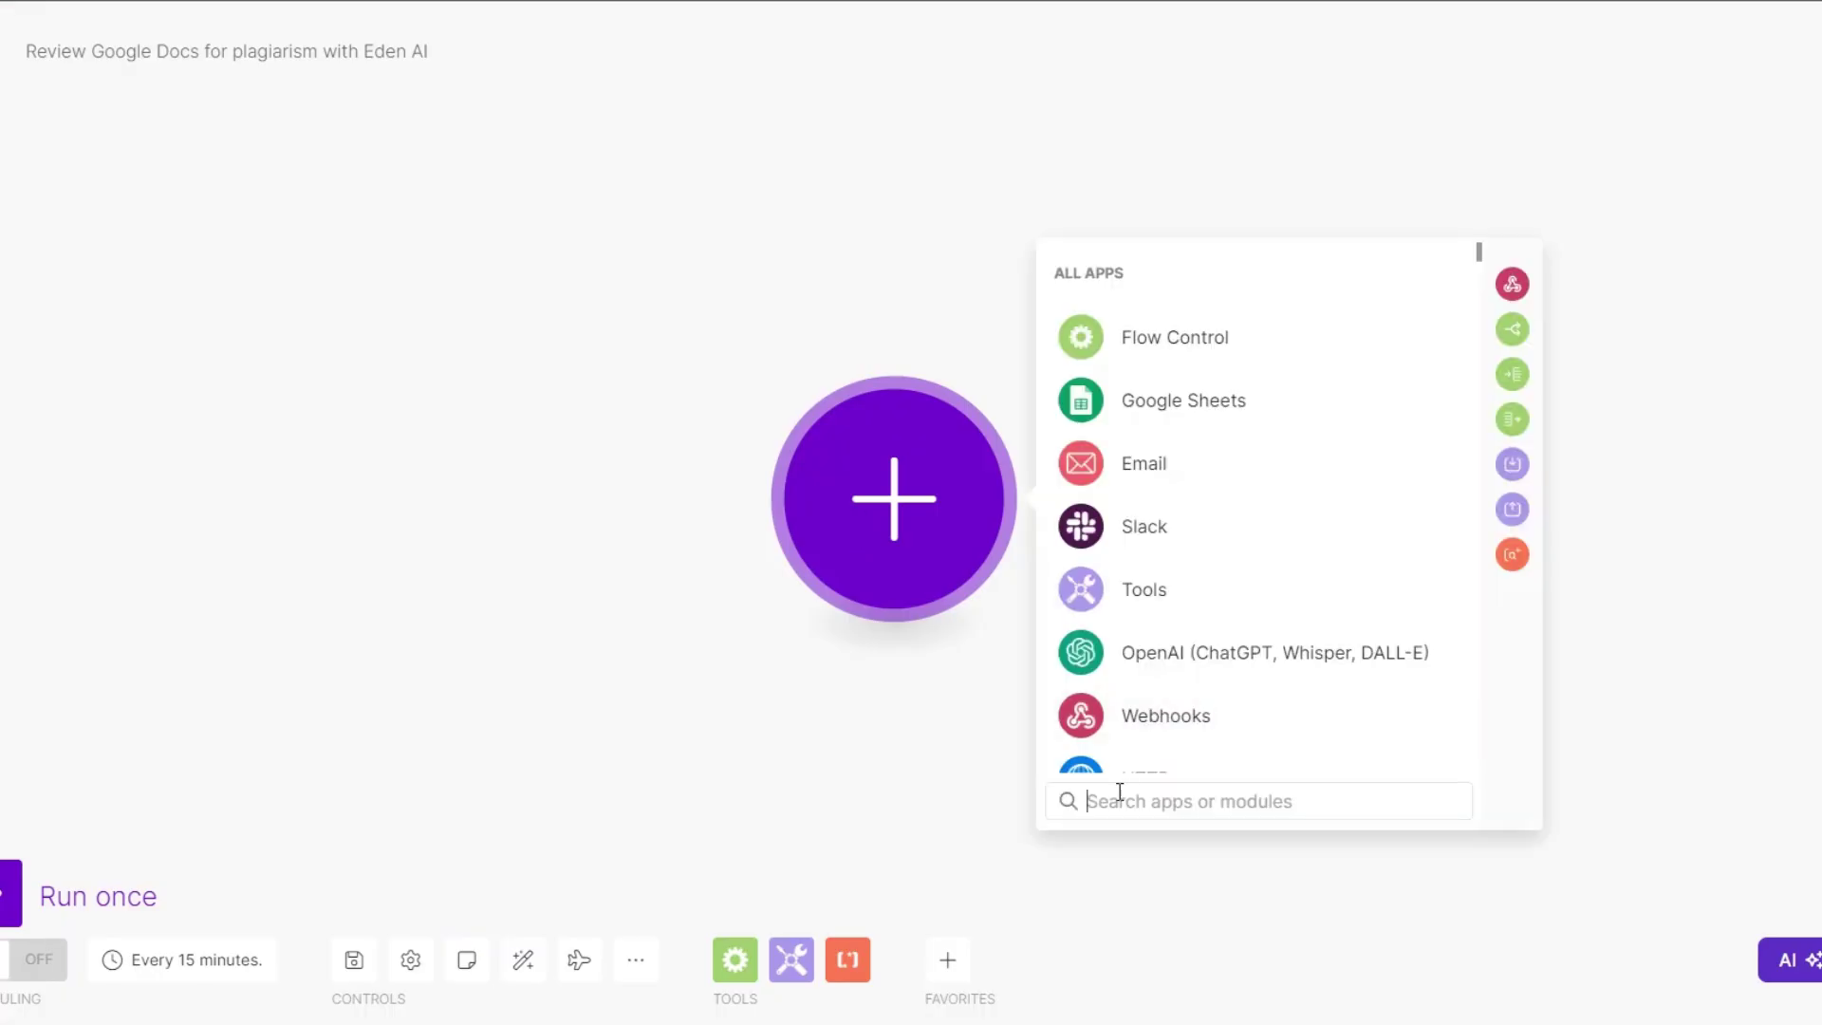
type("goog")
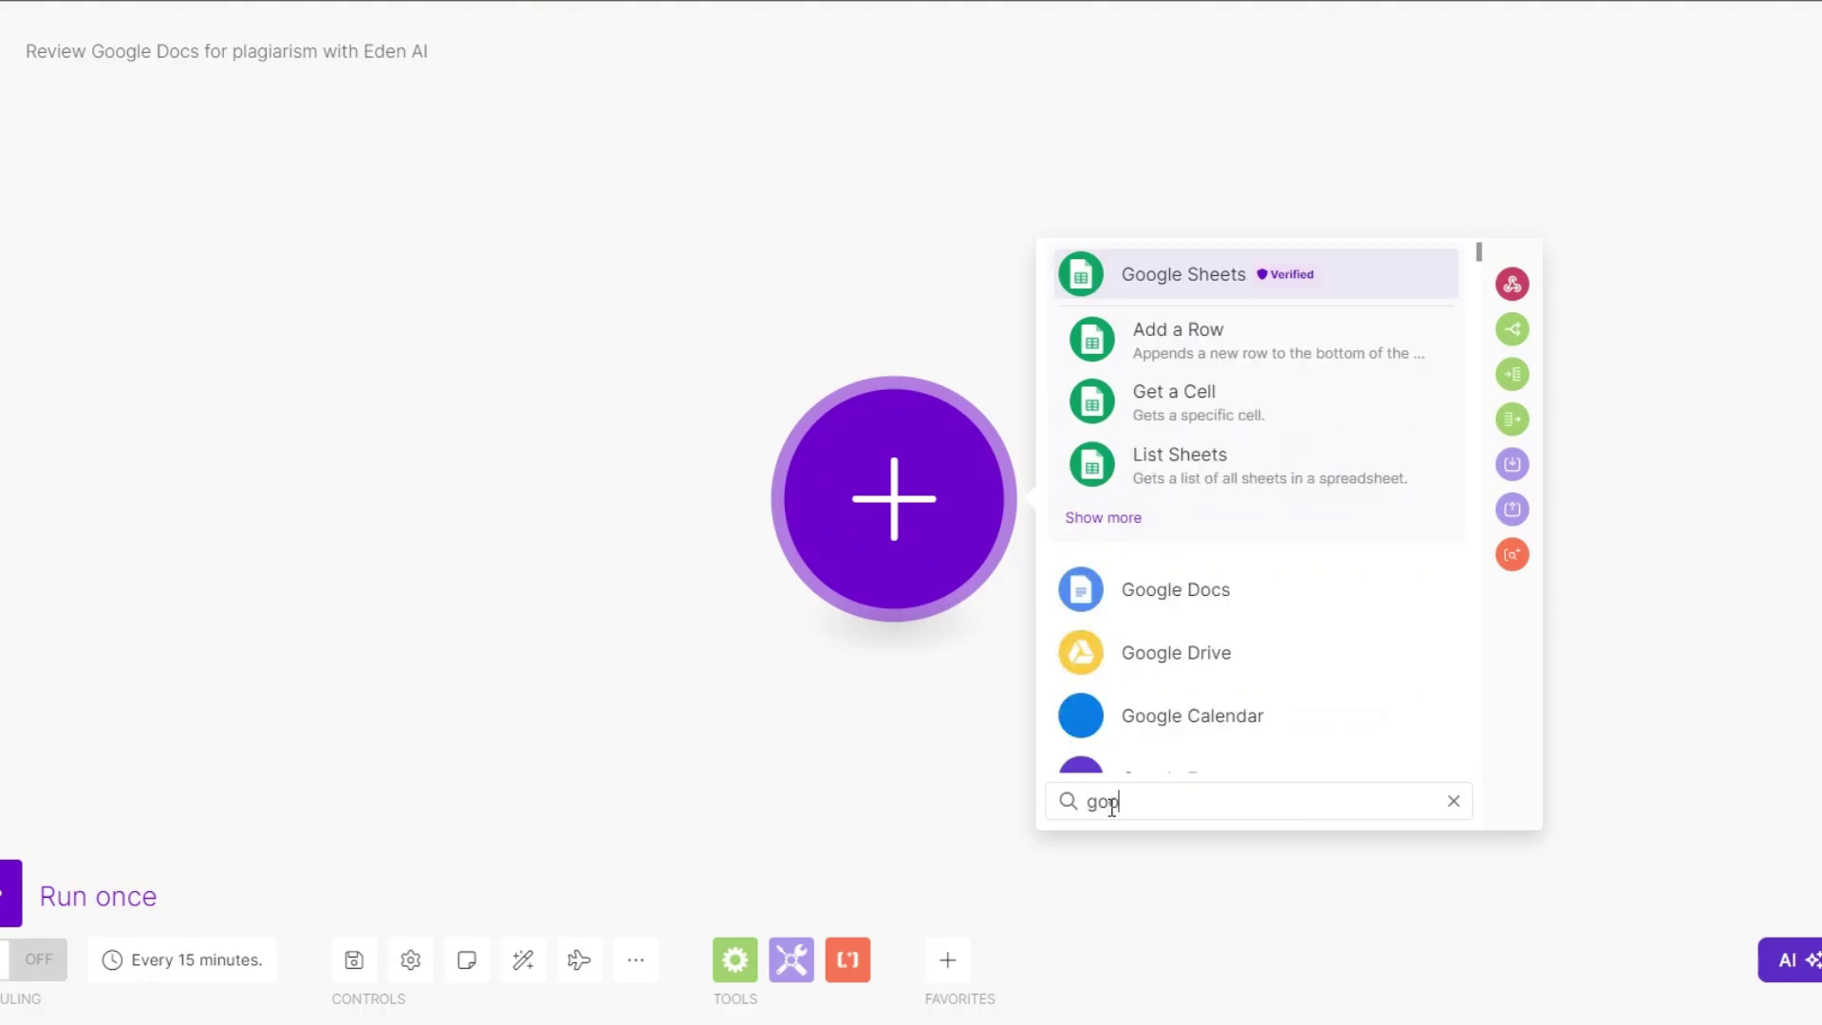
type("le")
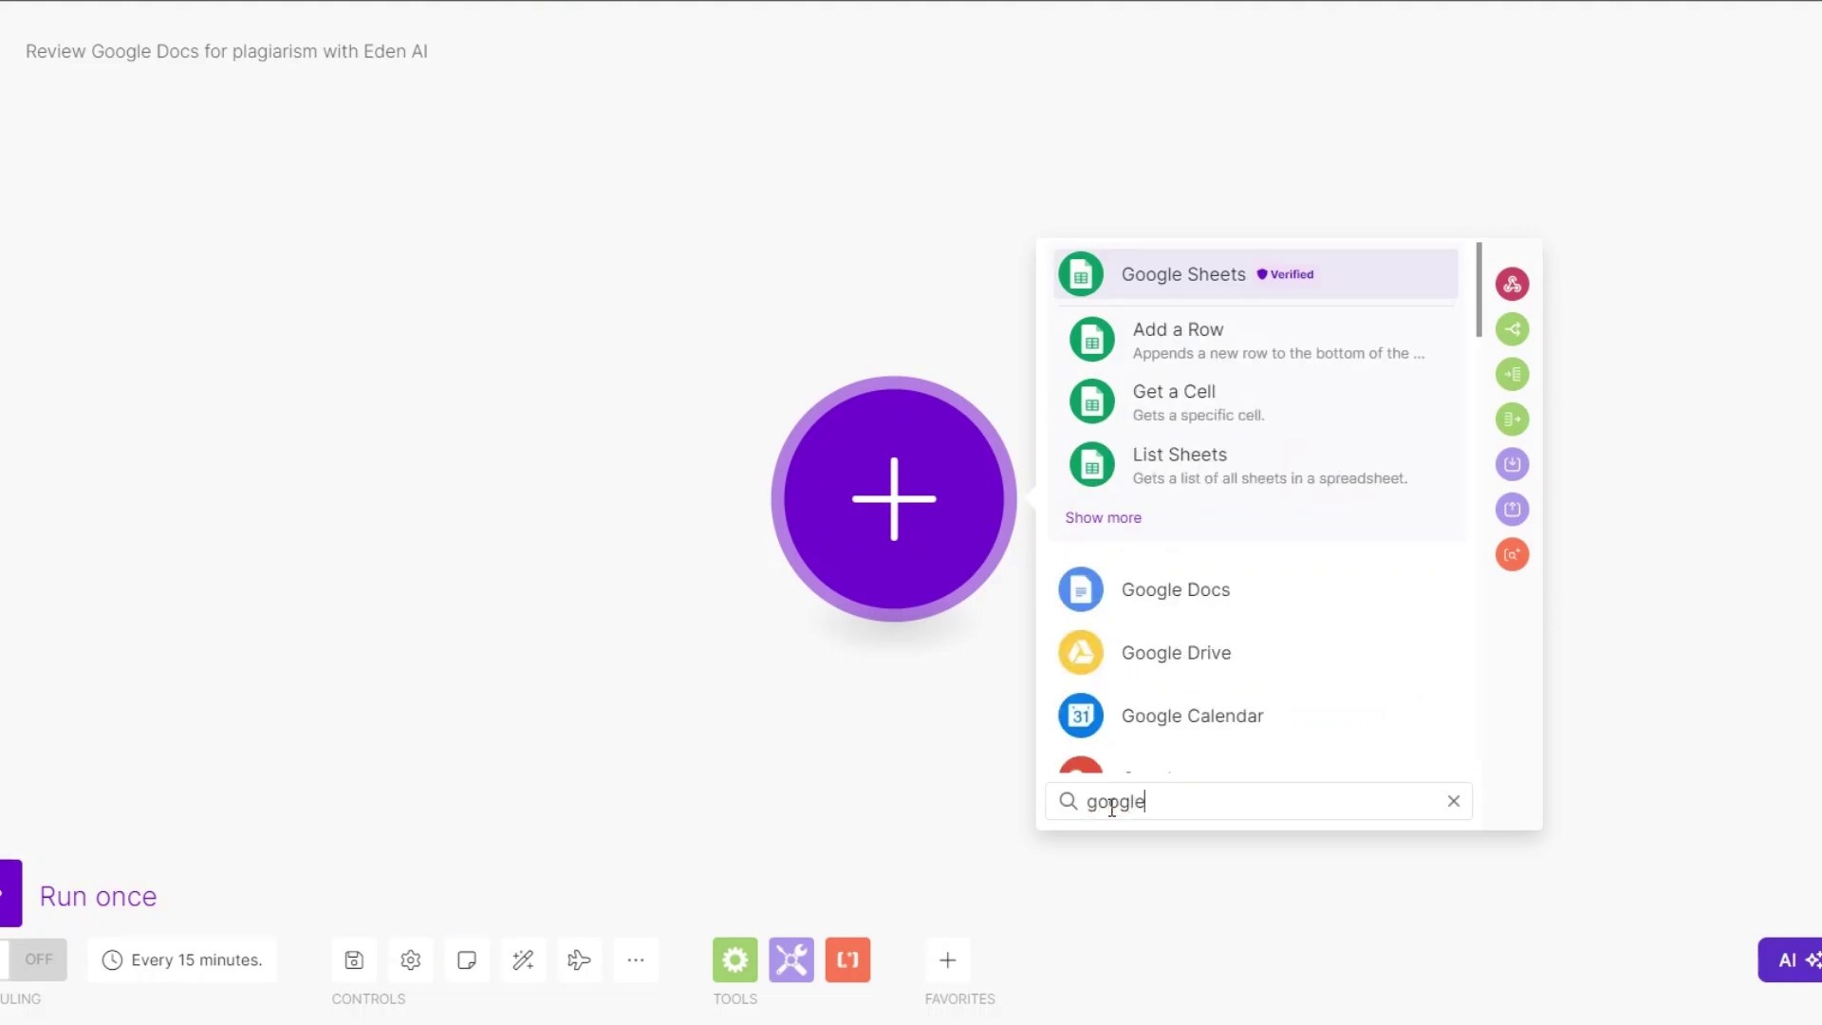
type(" d")
left_click(1199, 291)
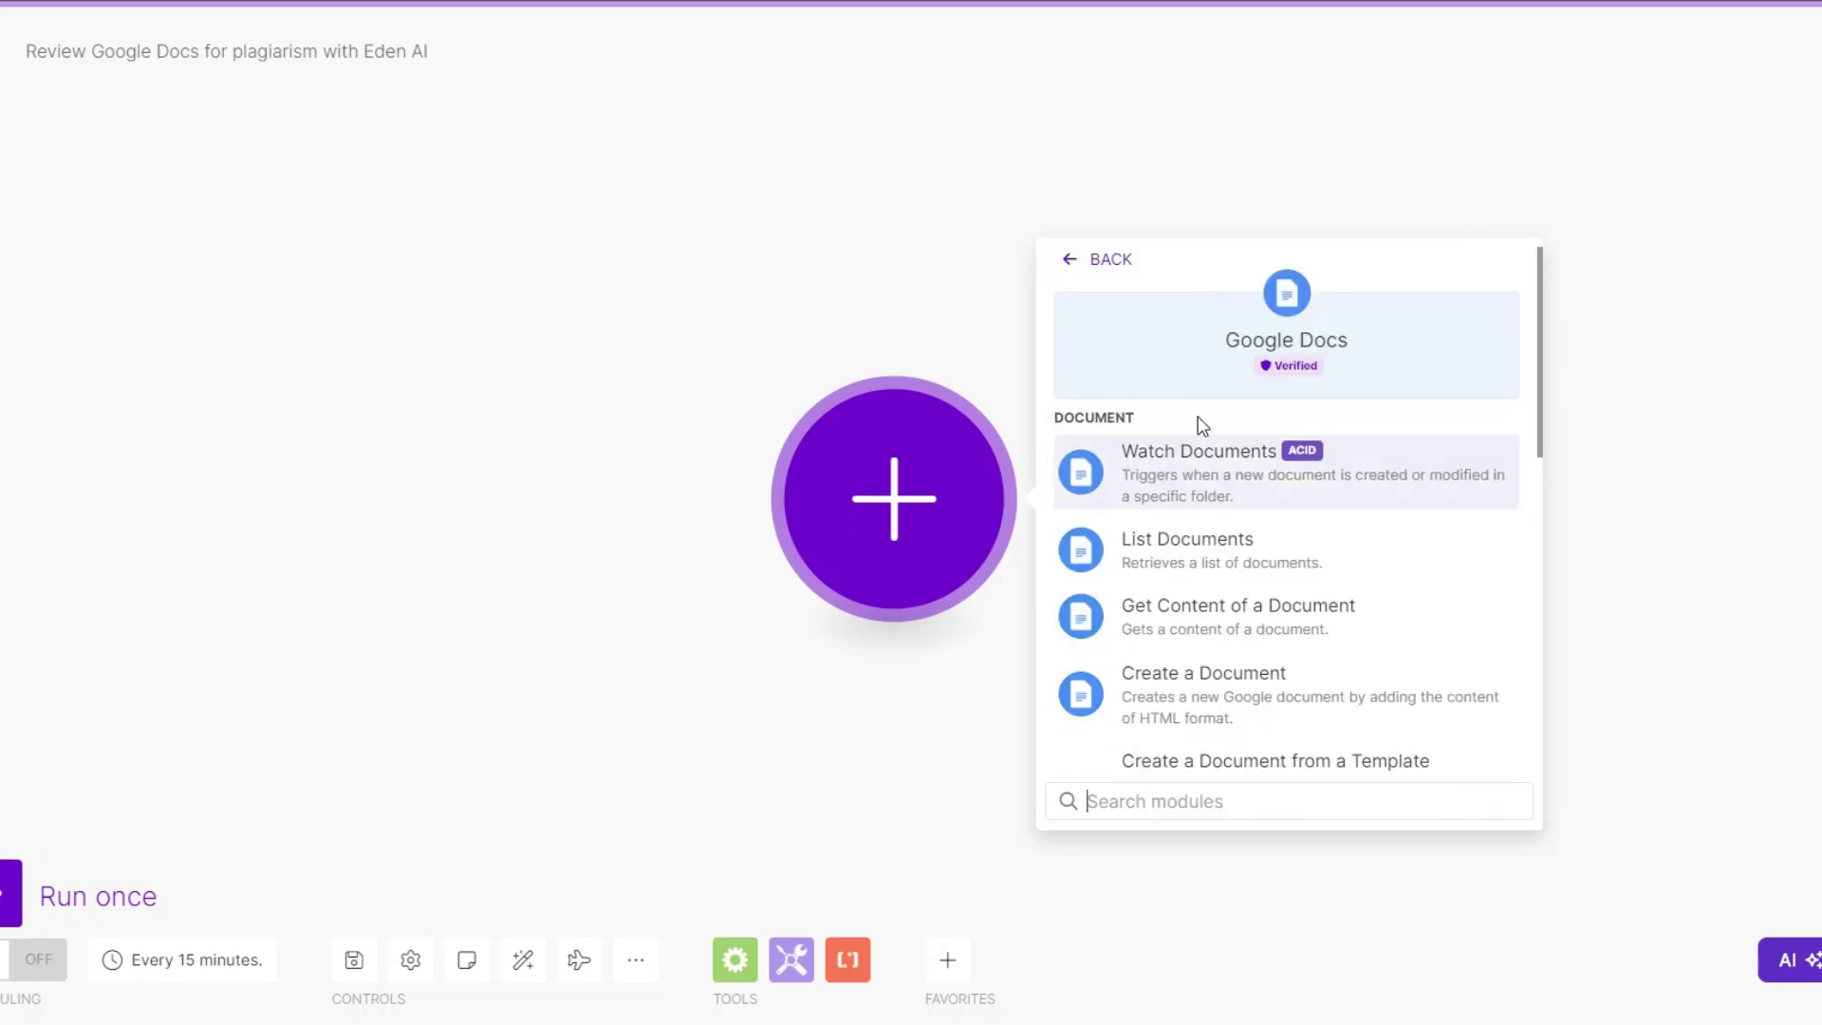
left_click(1226, 543)
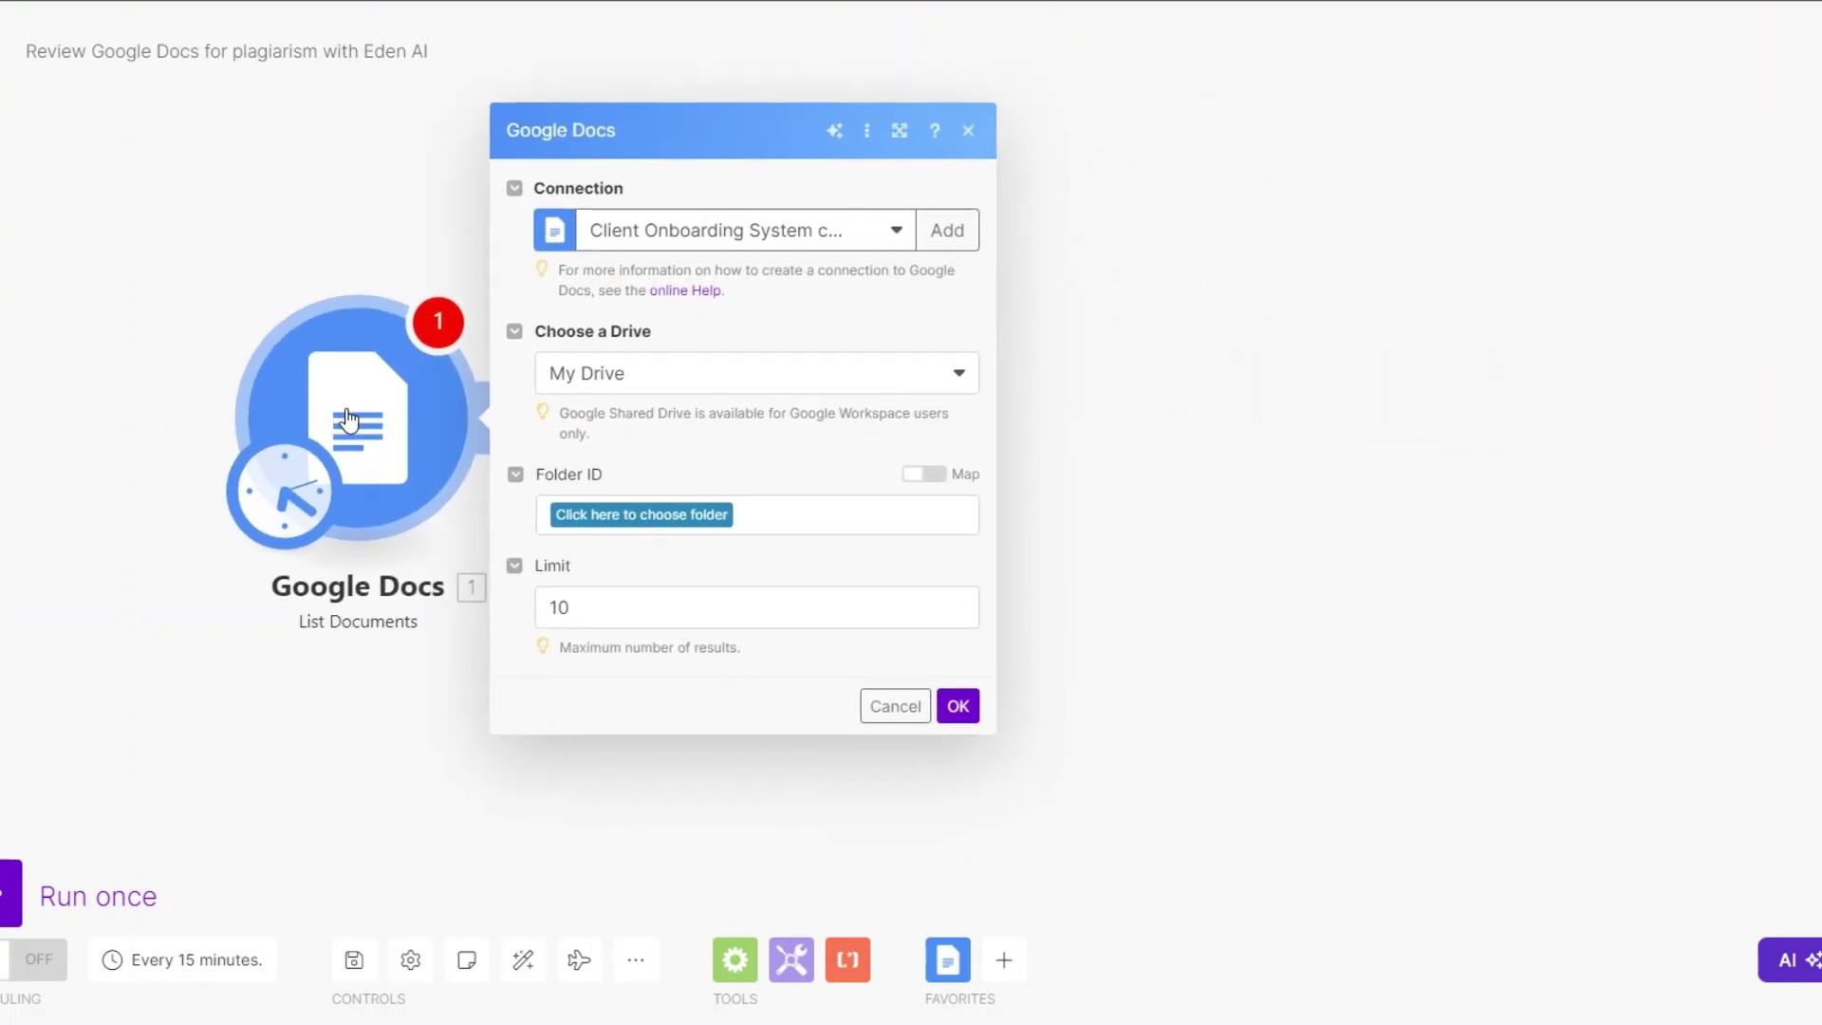
Step: Add a new Google connection to the List Documents module and keep My Drive as the drive
left_click(938, 230)
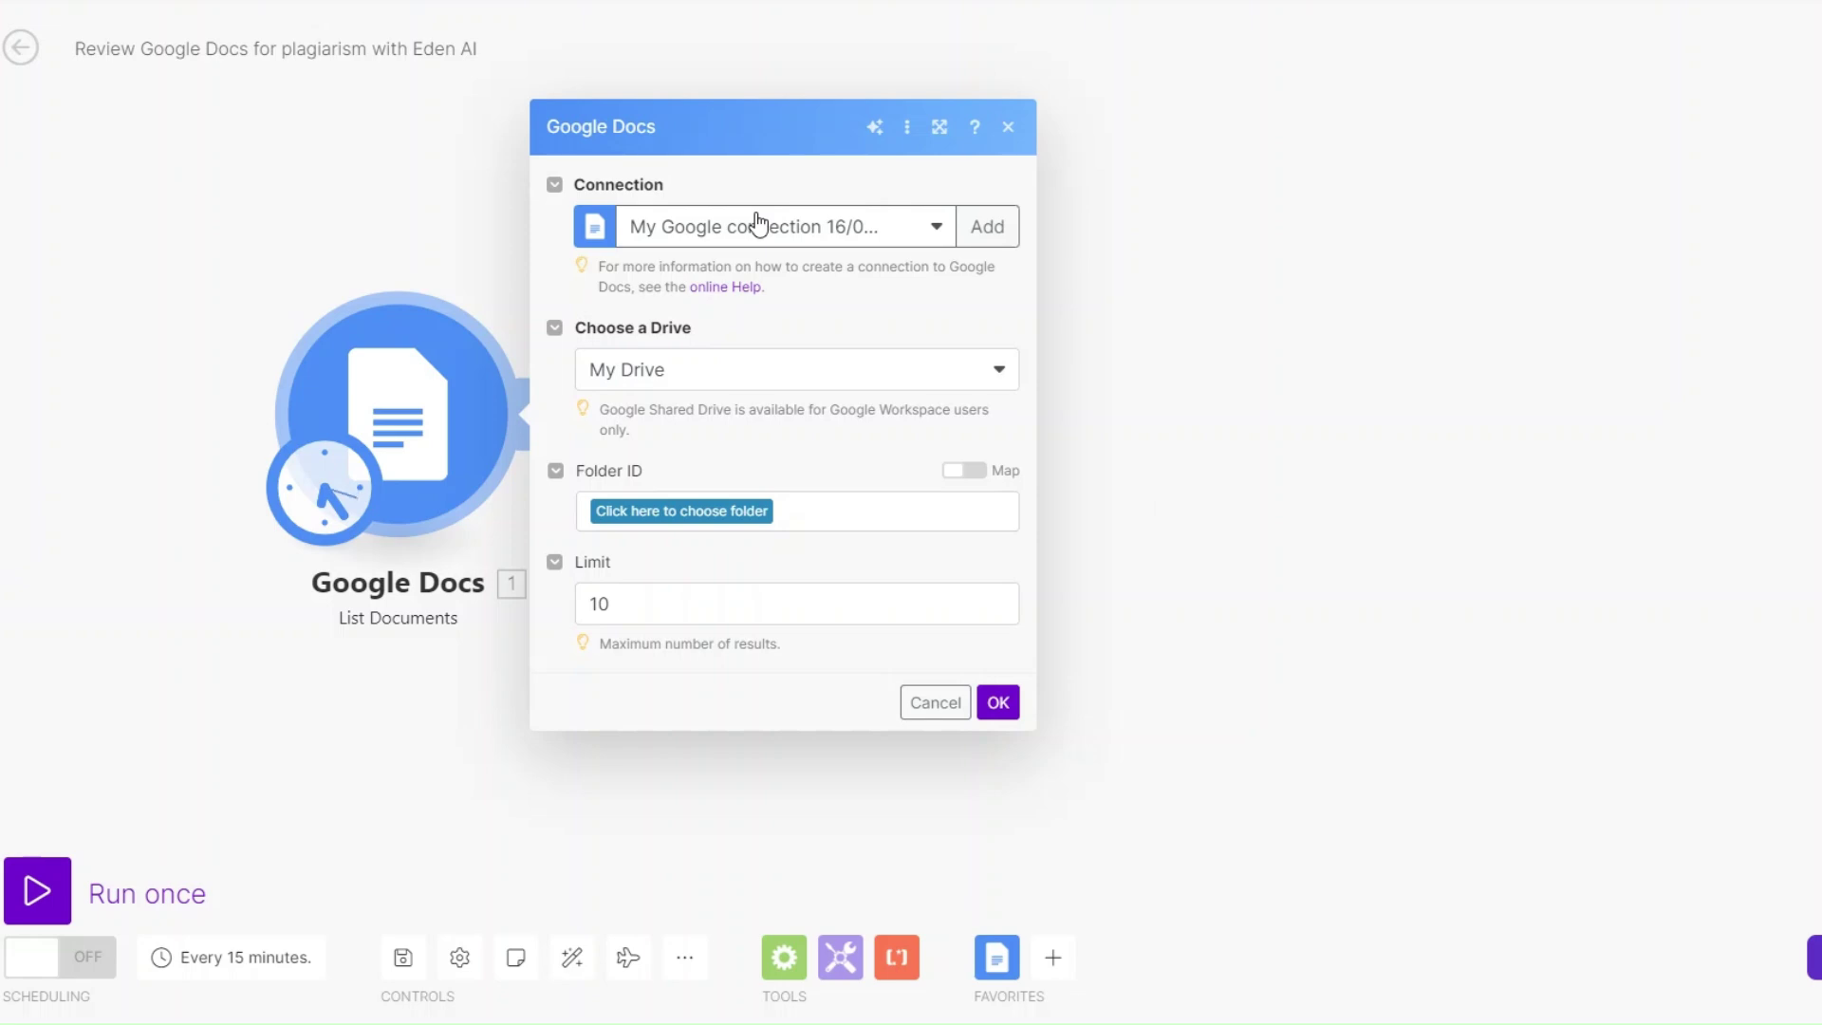
left_click(757, 370)
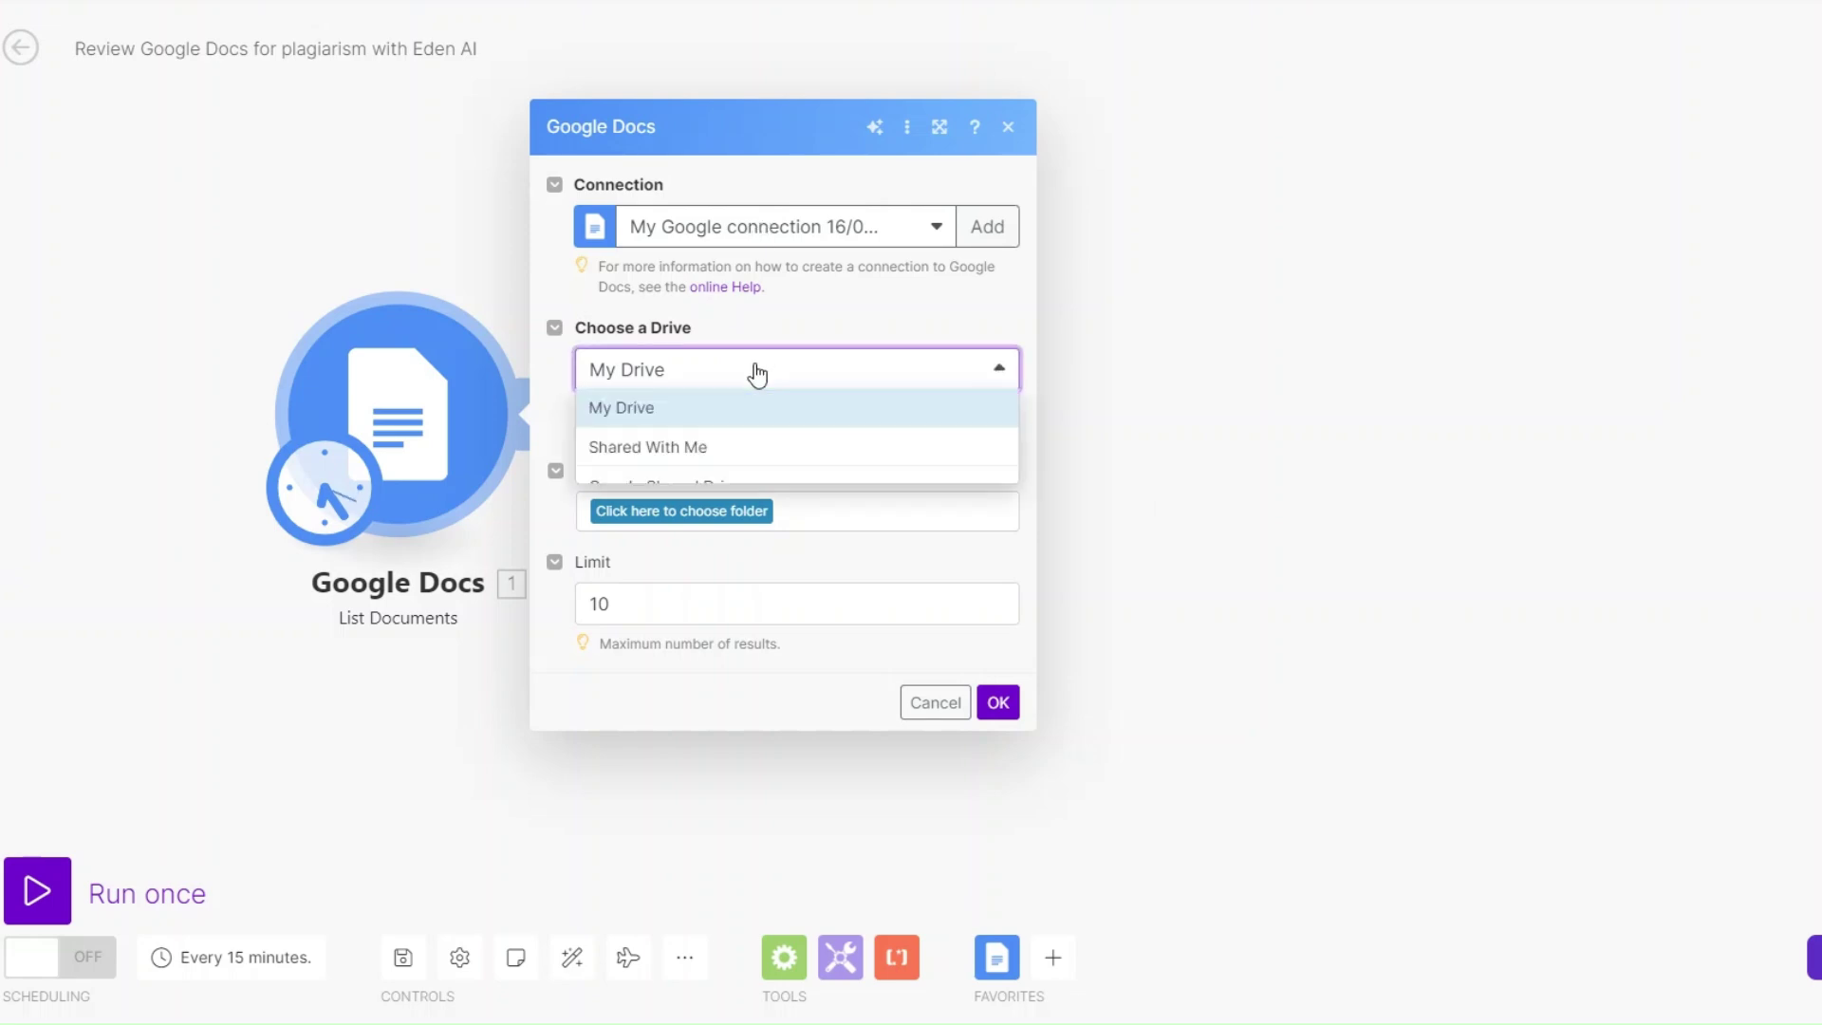
left_click(720, 517)
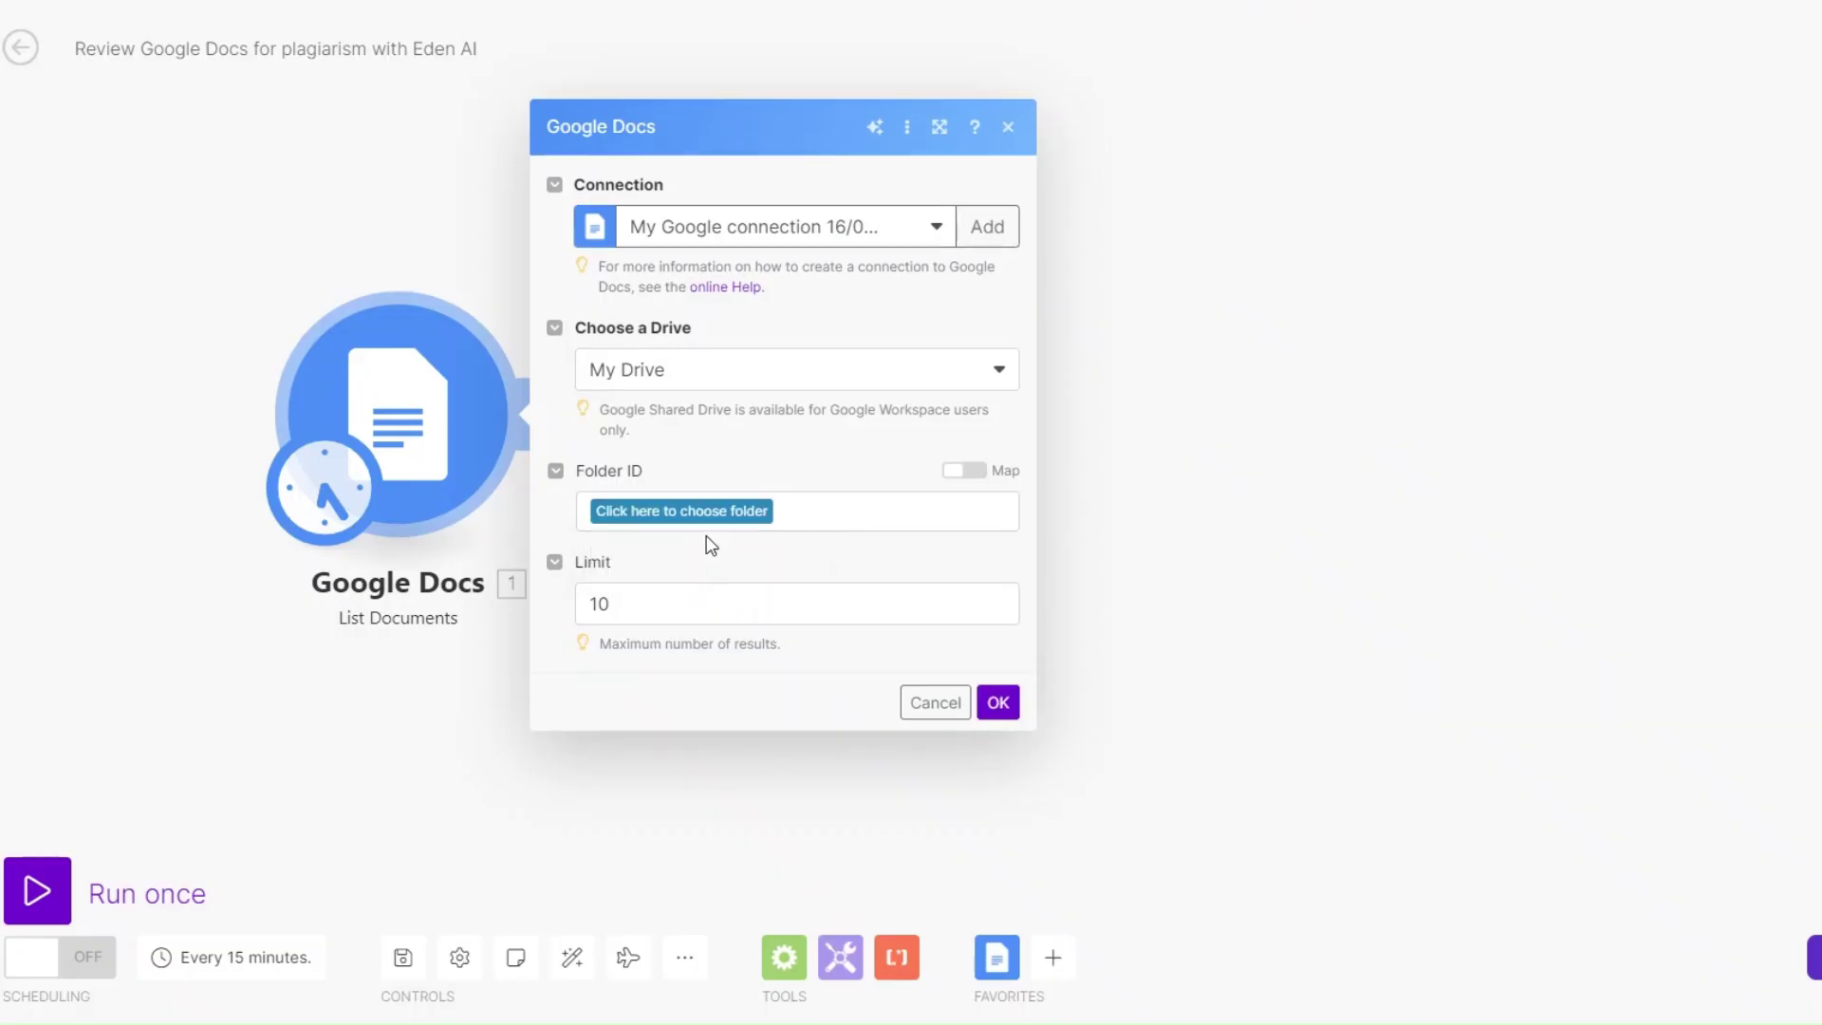
Step: Set the List Documents folder to Onboarding System and the limit to 1, and save the module settings
left_click(707, 517)
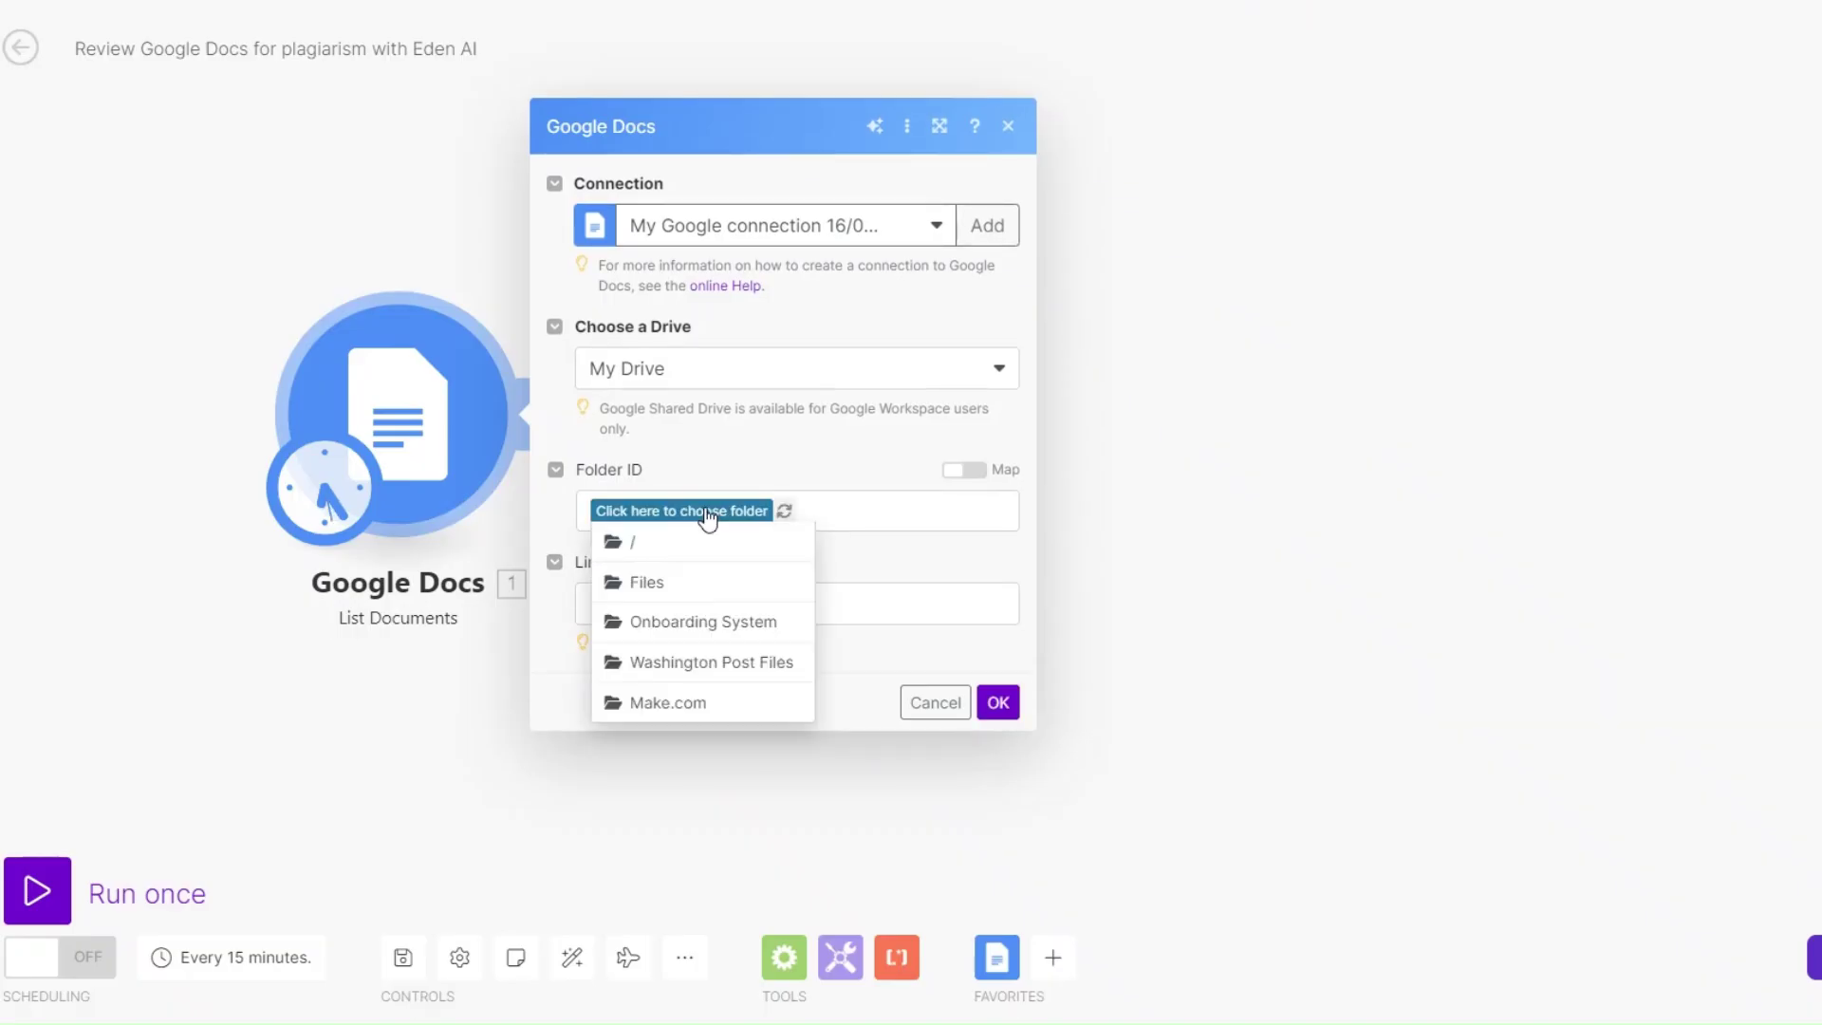
left_click(697, 624)
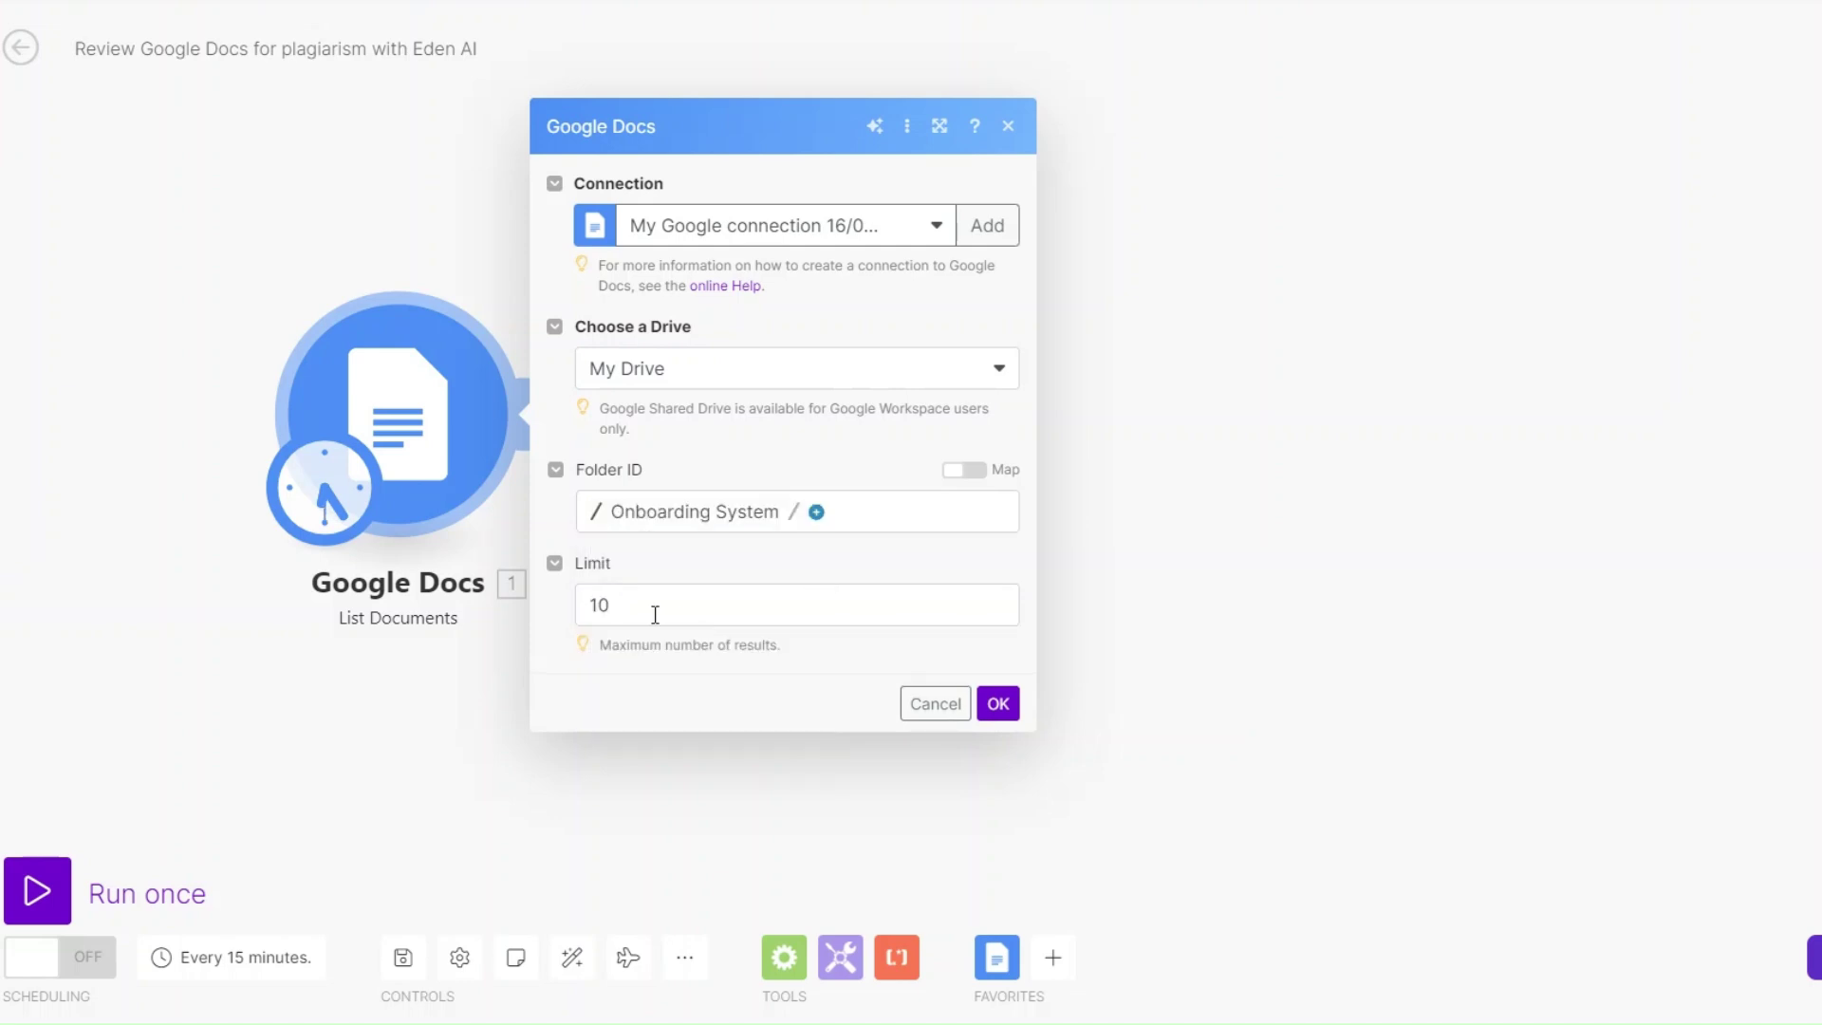
left_click(654, 614)
key("BackSpace")
left_click(996, 703)
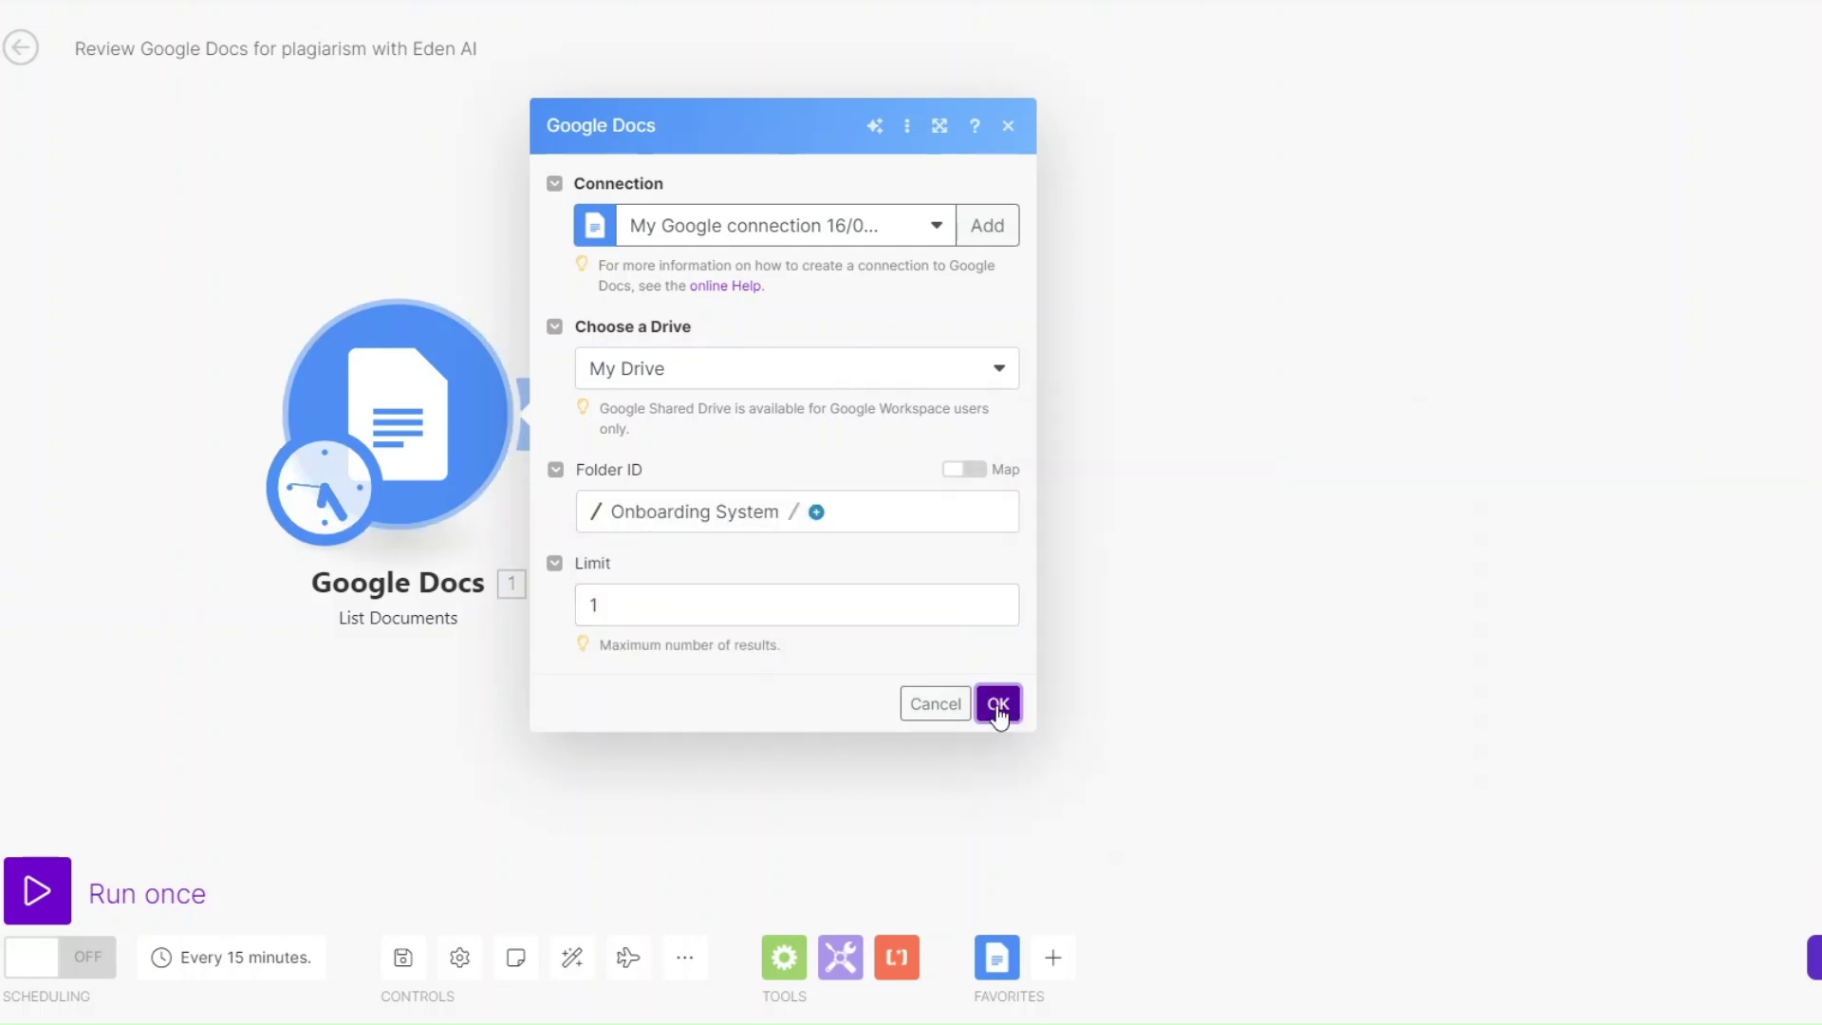
Step: Run only the List Documents module and inspect the document name in its output bundle
right_click(380, 370)
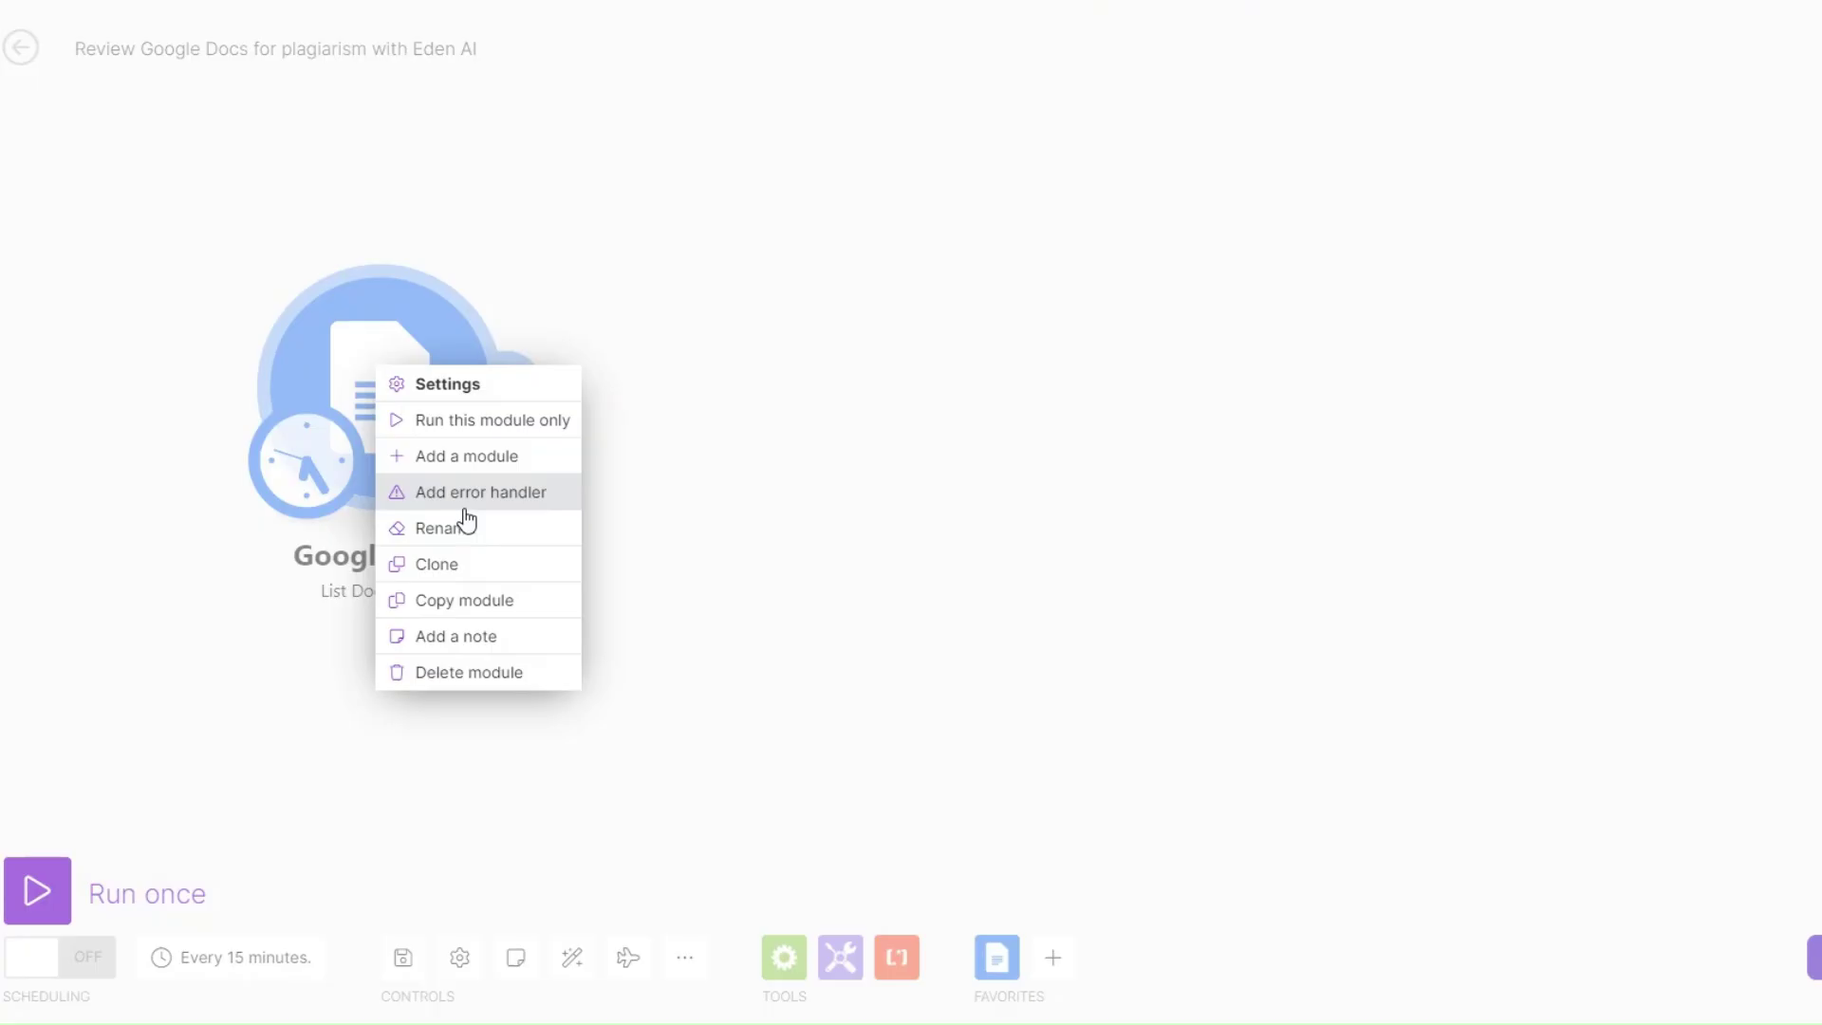
left_click(475, 420)
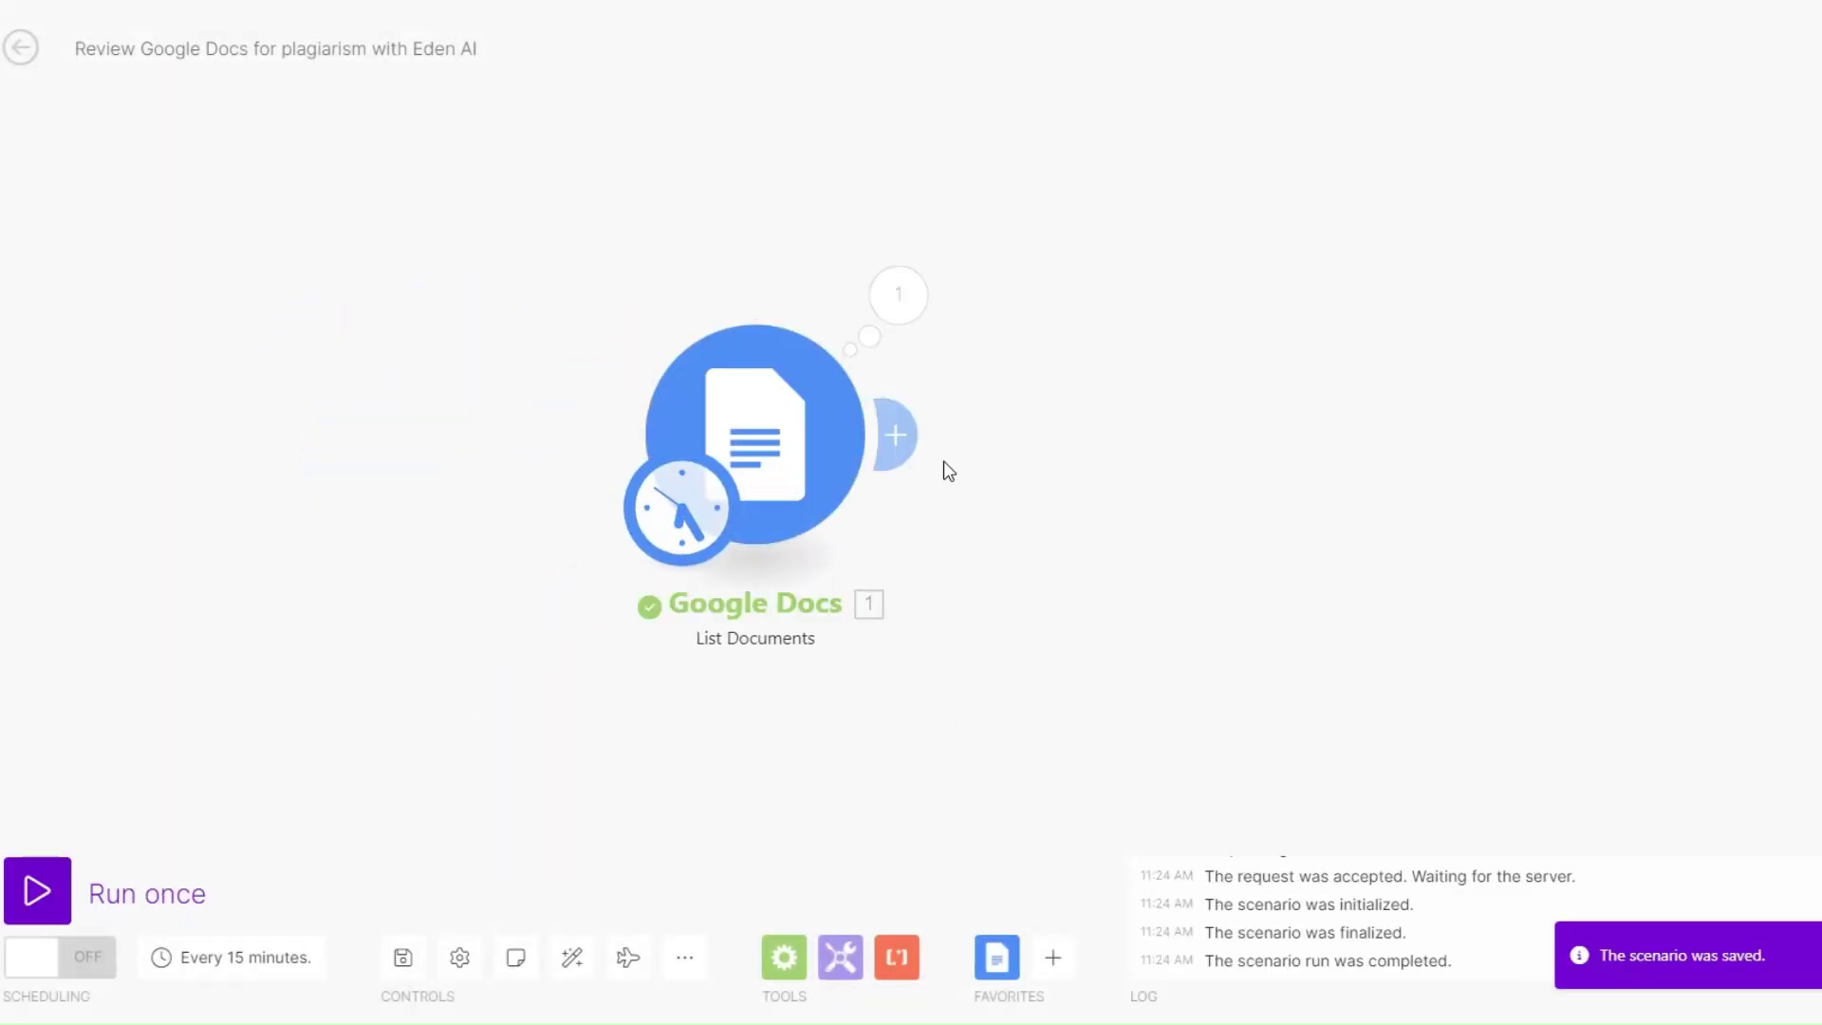
left_click(907, 311)
scroll(1244, 567, "down", 3)
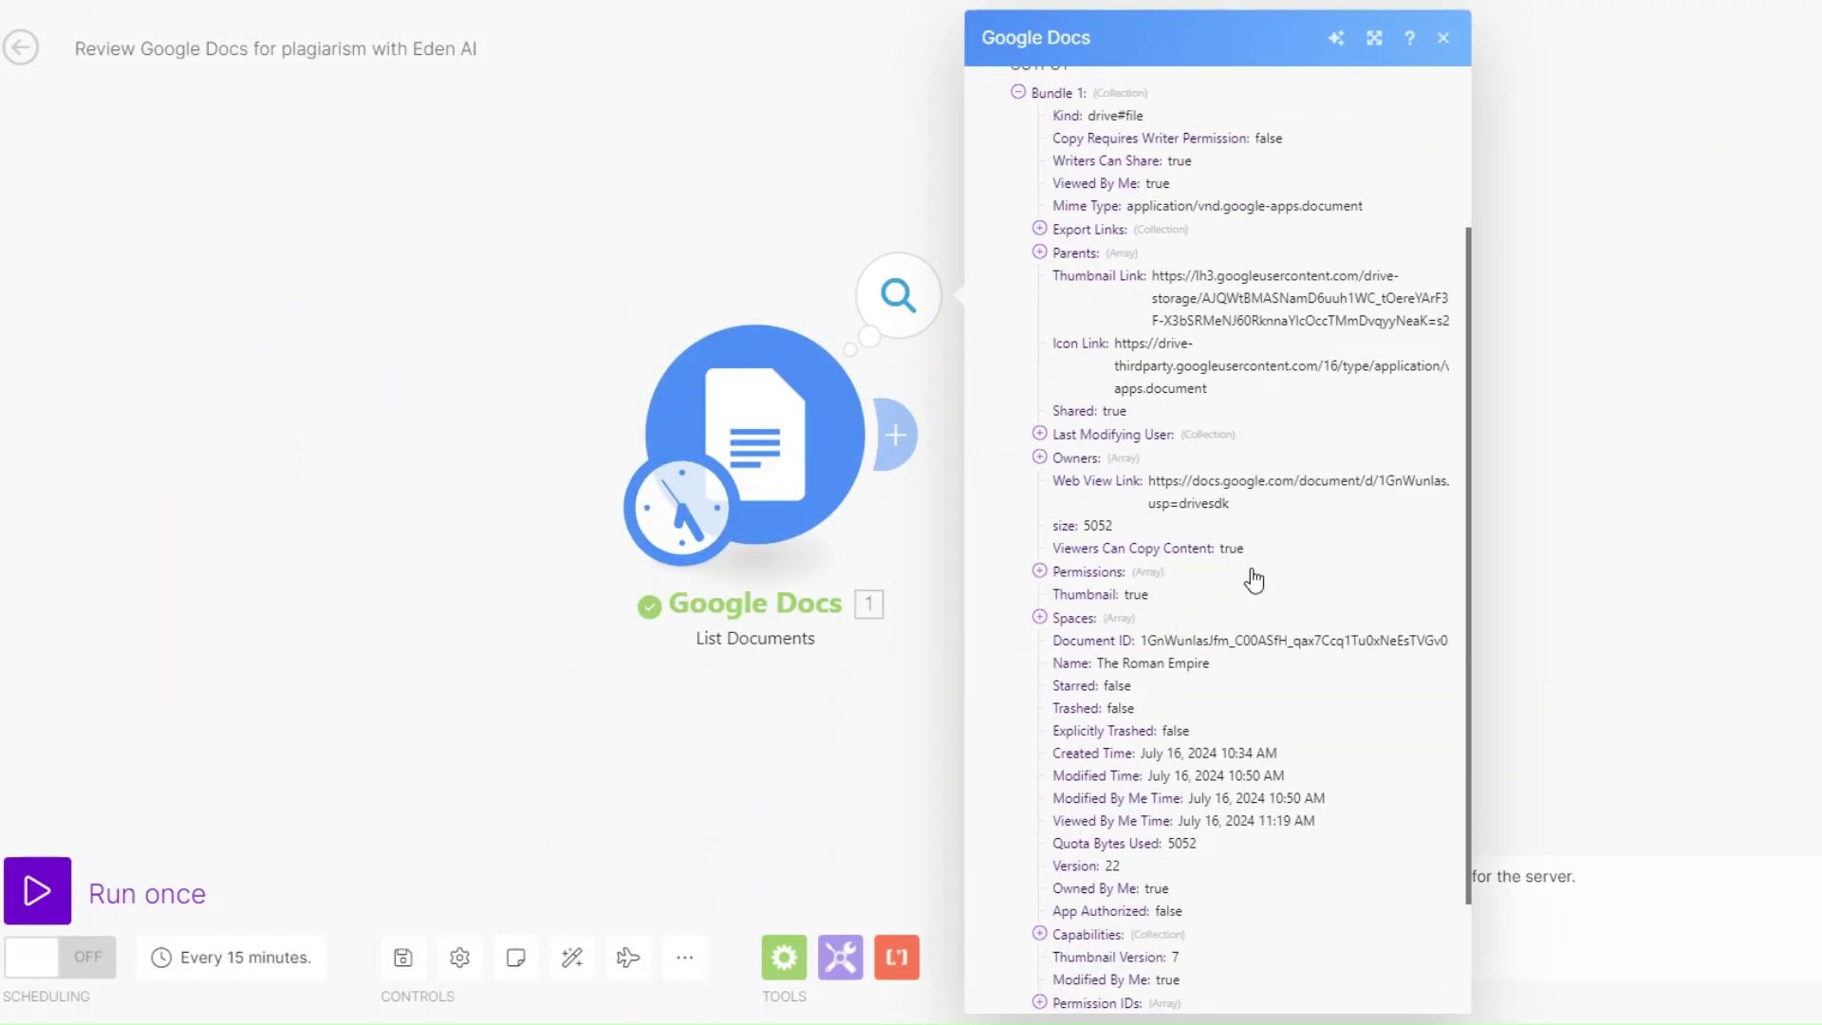
left_click_drag(1097, 663, 1225, 676)
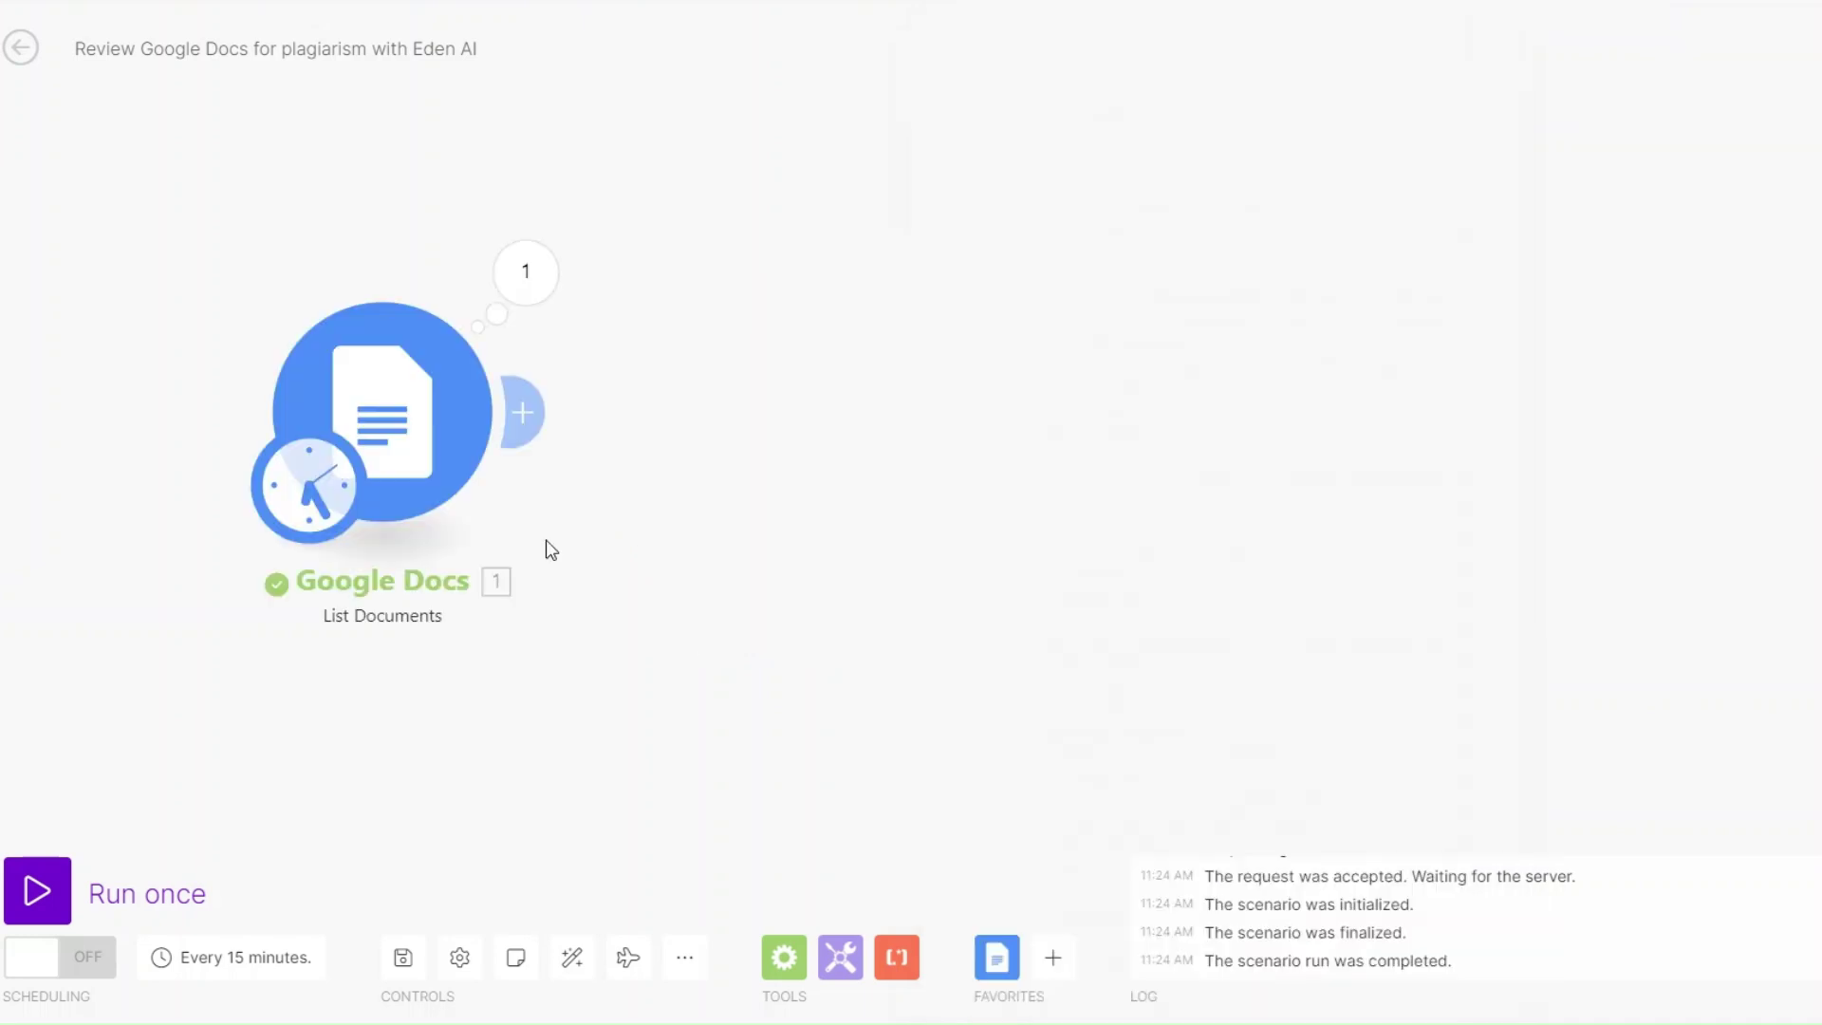
Step: Add a Google Docs Get Content of a Document module after List Documents
left_click(527, 417)
left_click(1110, 266)
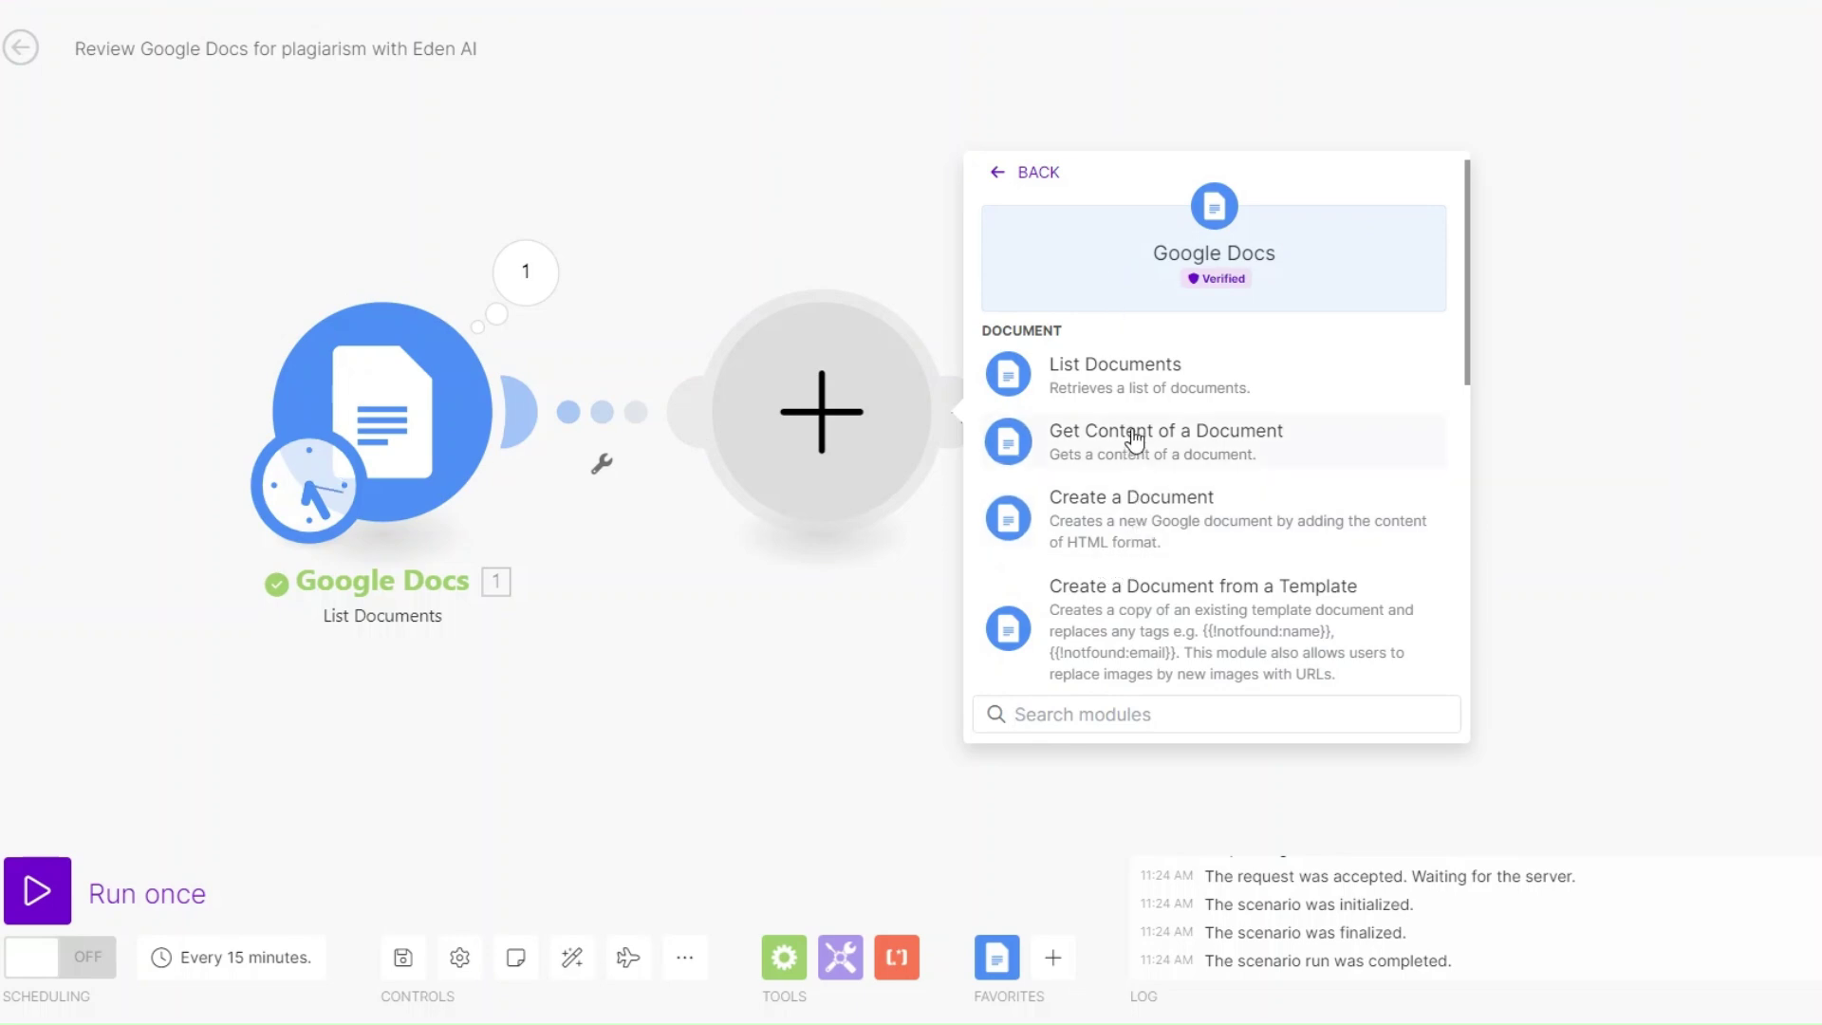
left_click(1099, 432)
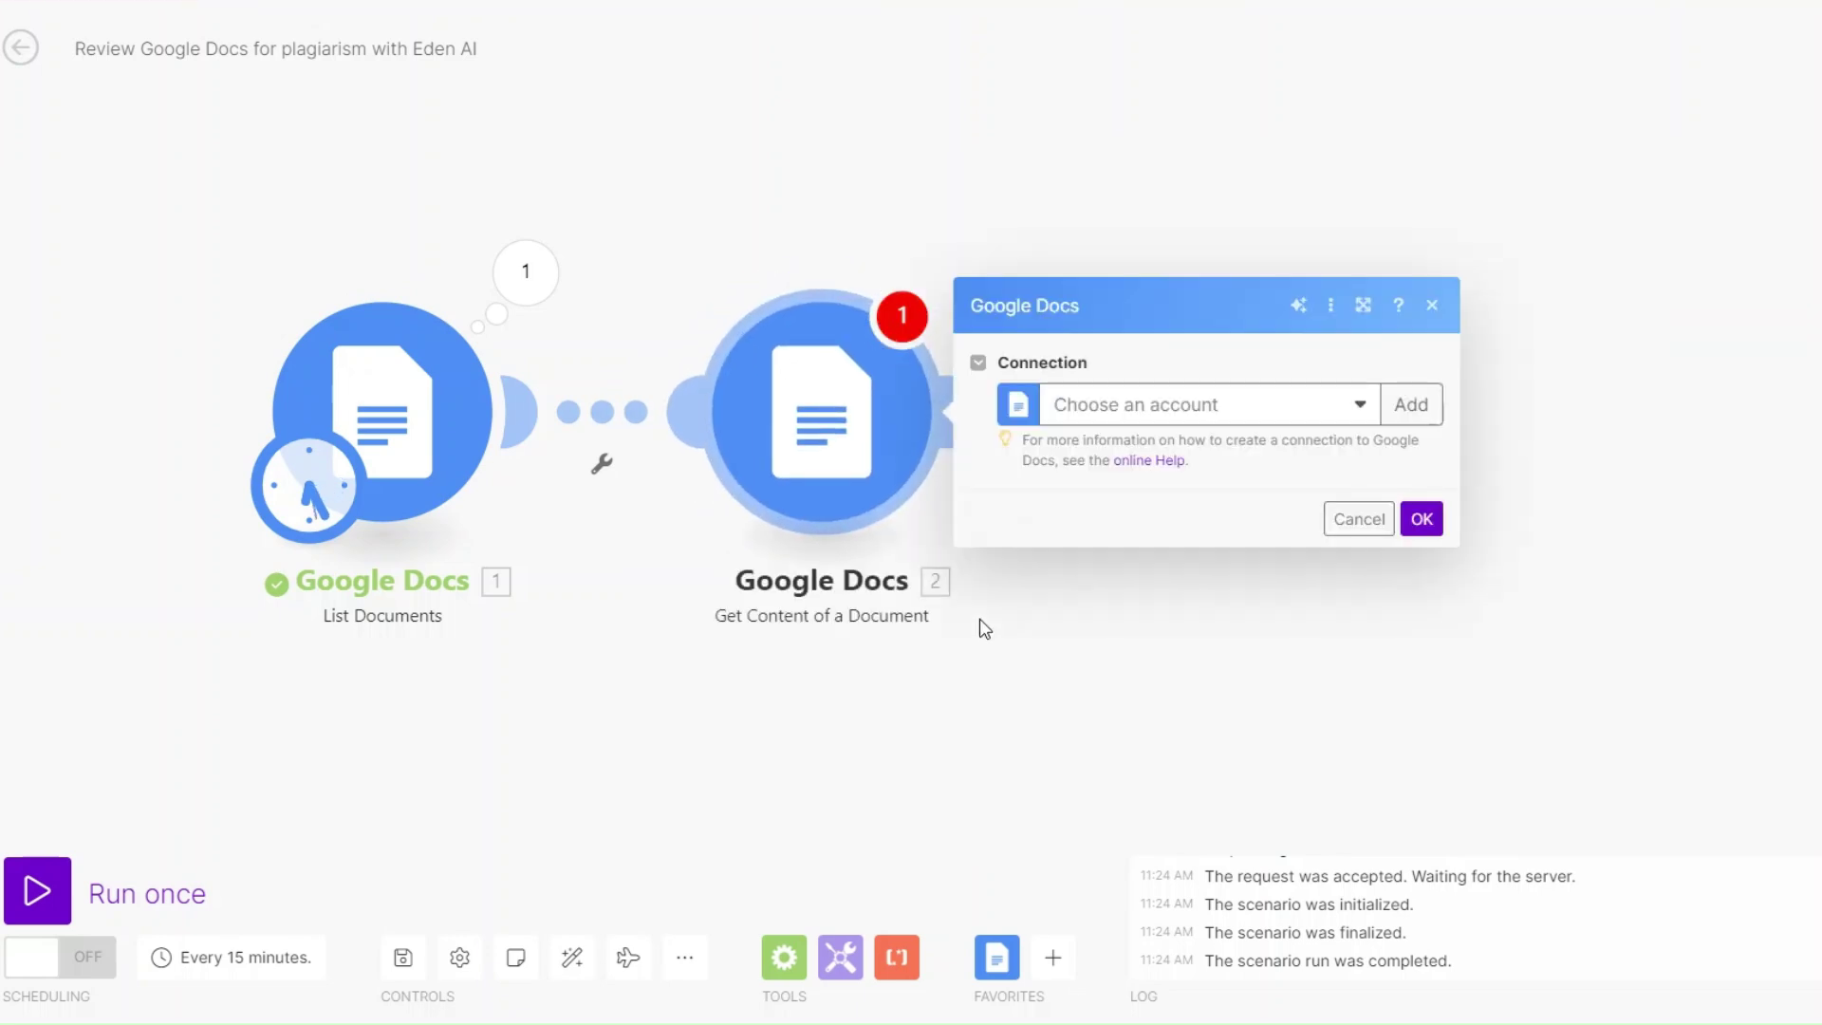
Step: Configure the Get Content module with My Google connection 16/07/2024, updating its permissions, and map the Document ID from List Documents
left_click(1139, 408)
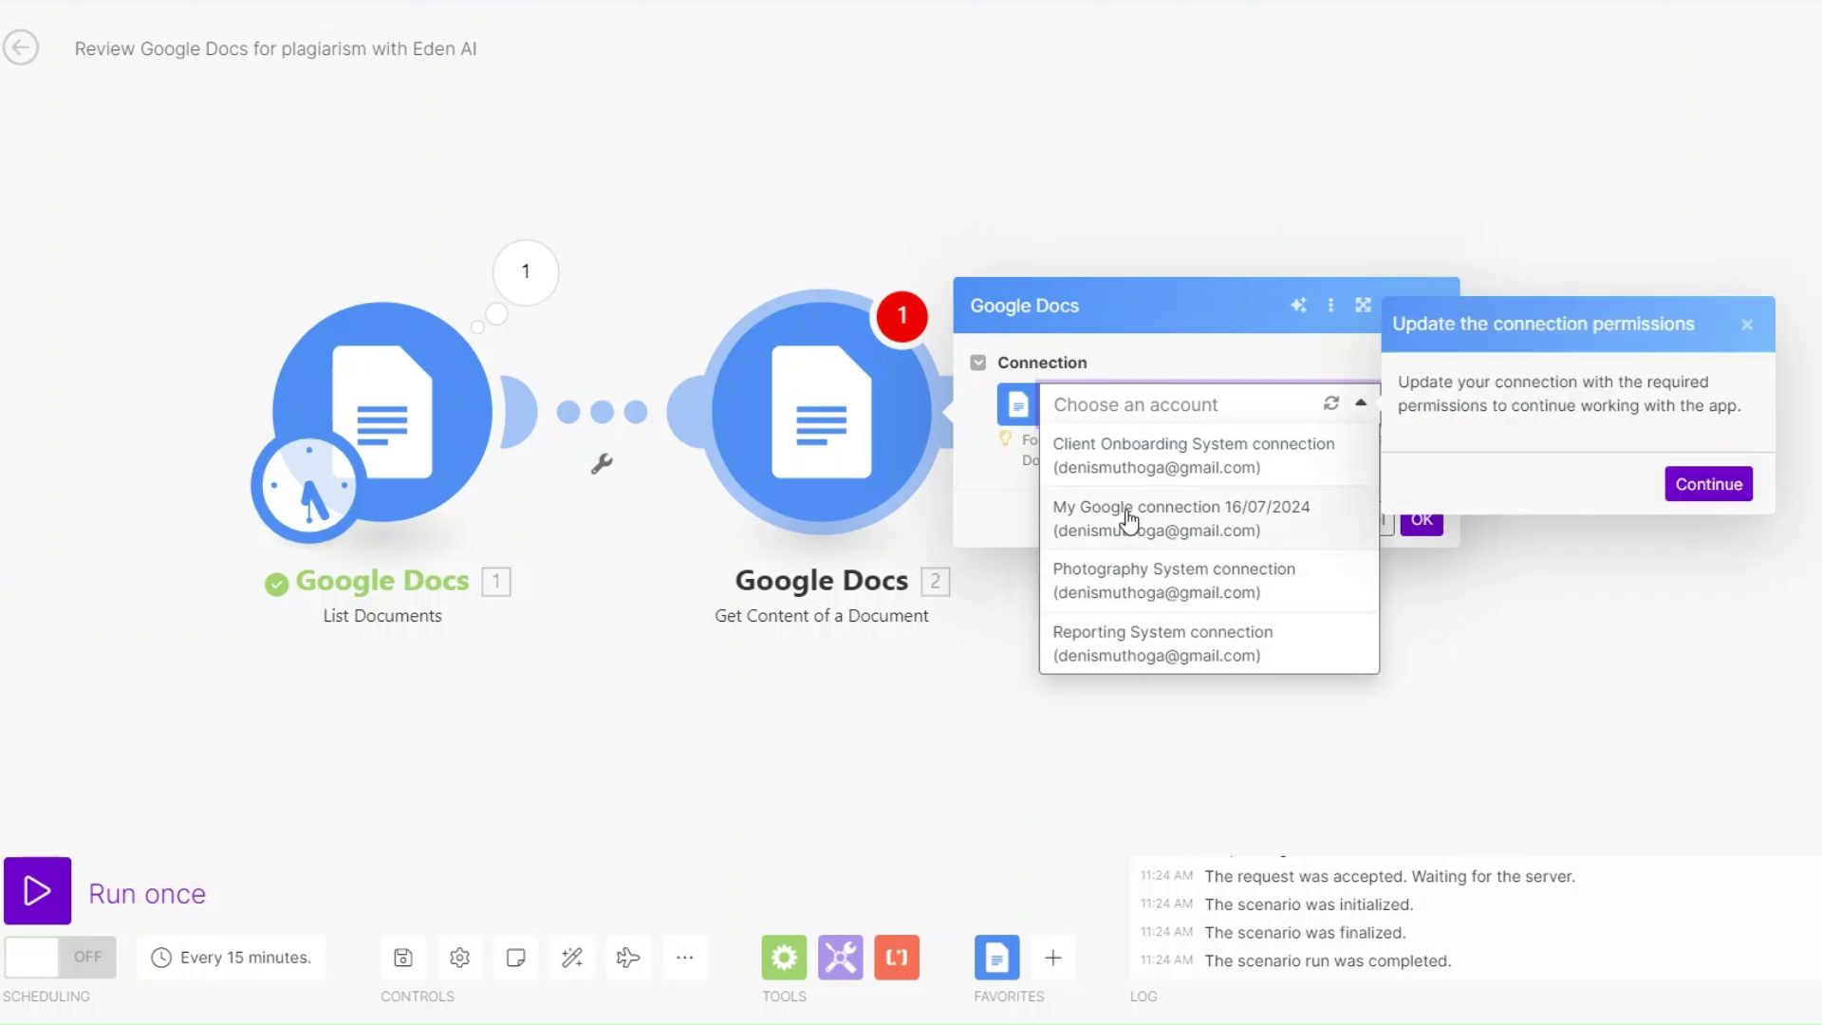
left_click(1708, 484)
left_click(964, 437)
left_click(960, 471)
left_click(947, 529)
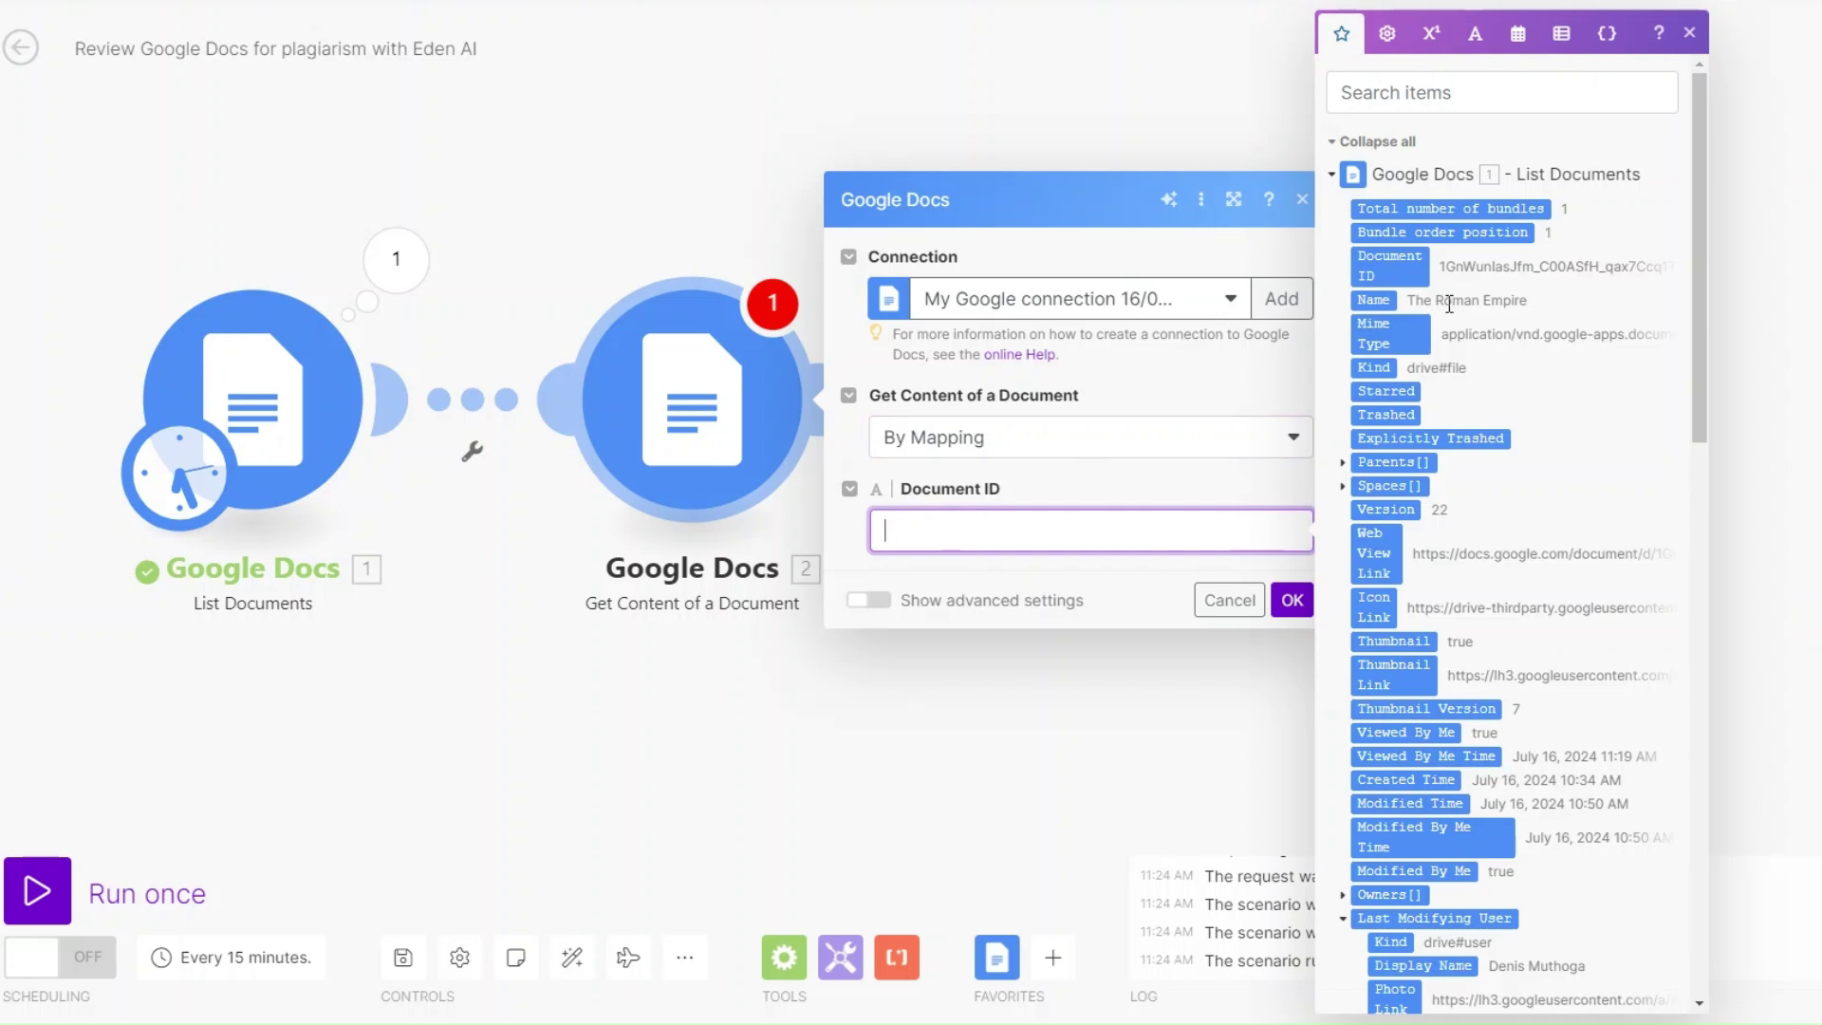
left_click(1389, 266)
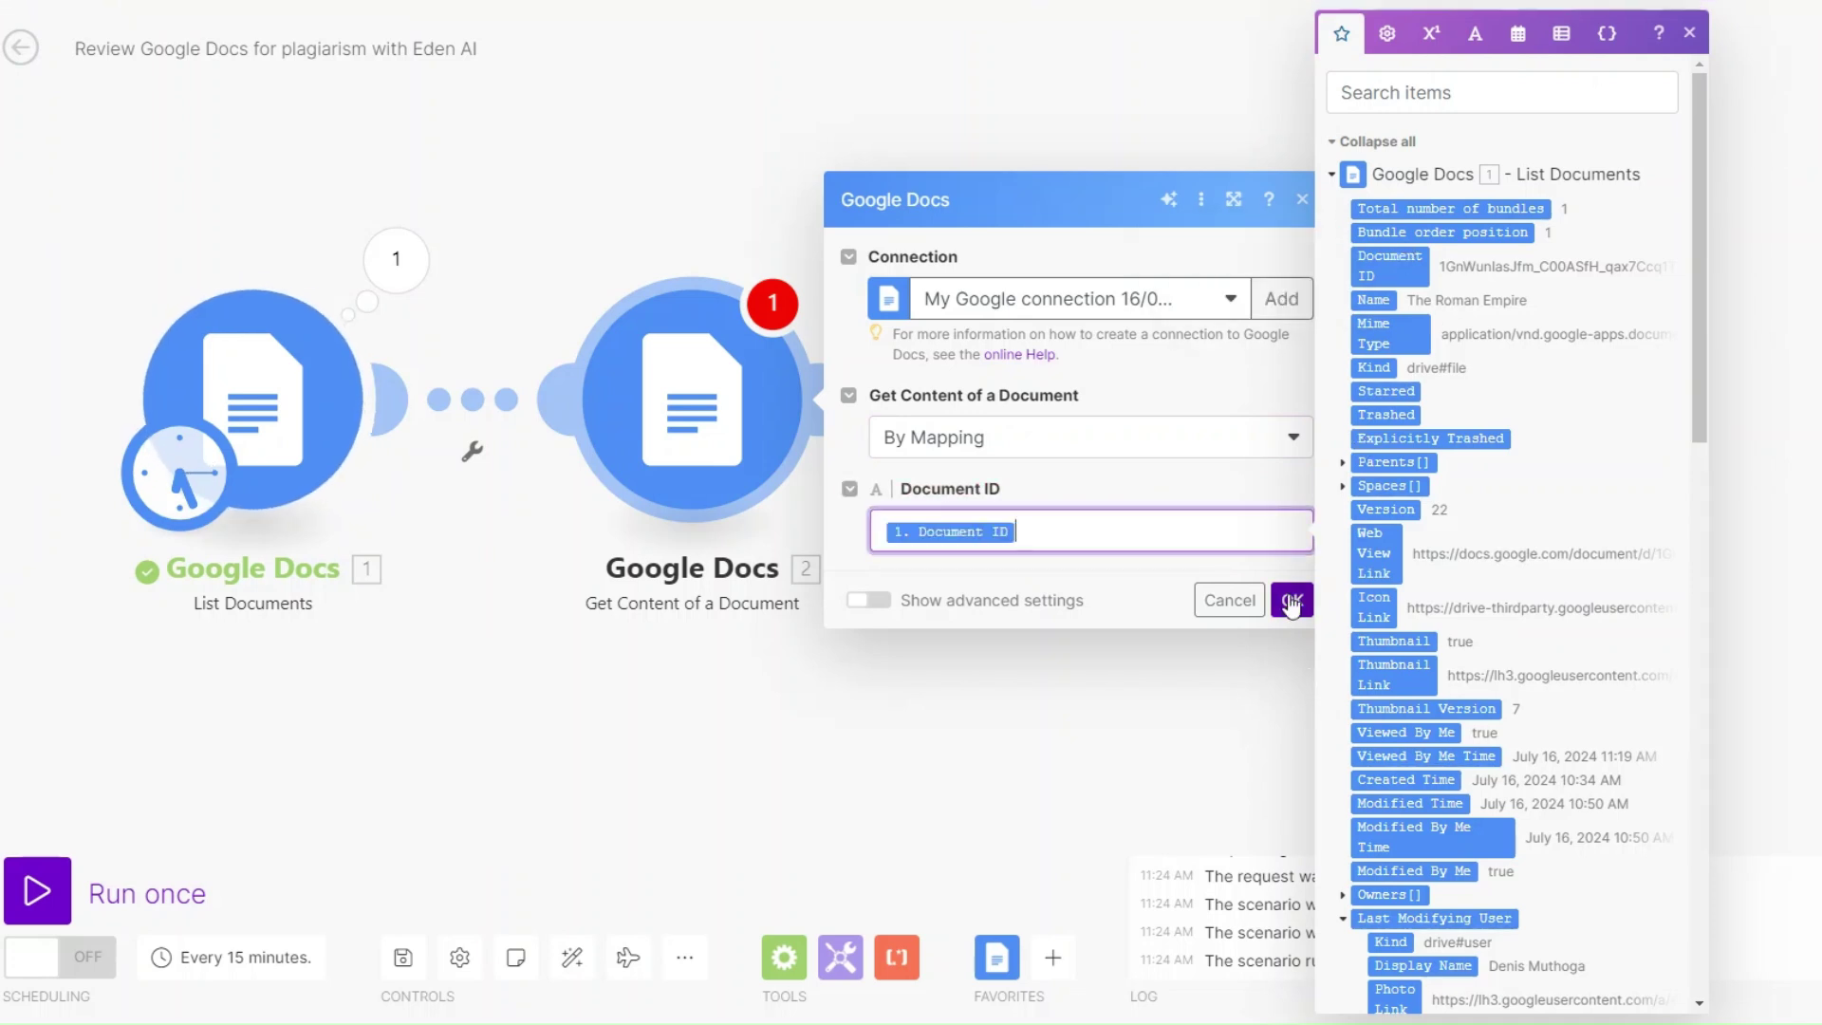
left_click(1290, 601)
Step: Run only the Get Content of a Document module, using the Document ID from the List Documents output
left_click(353, 259)
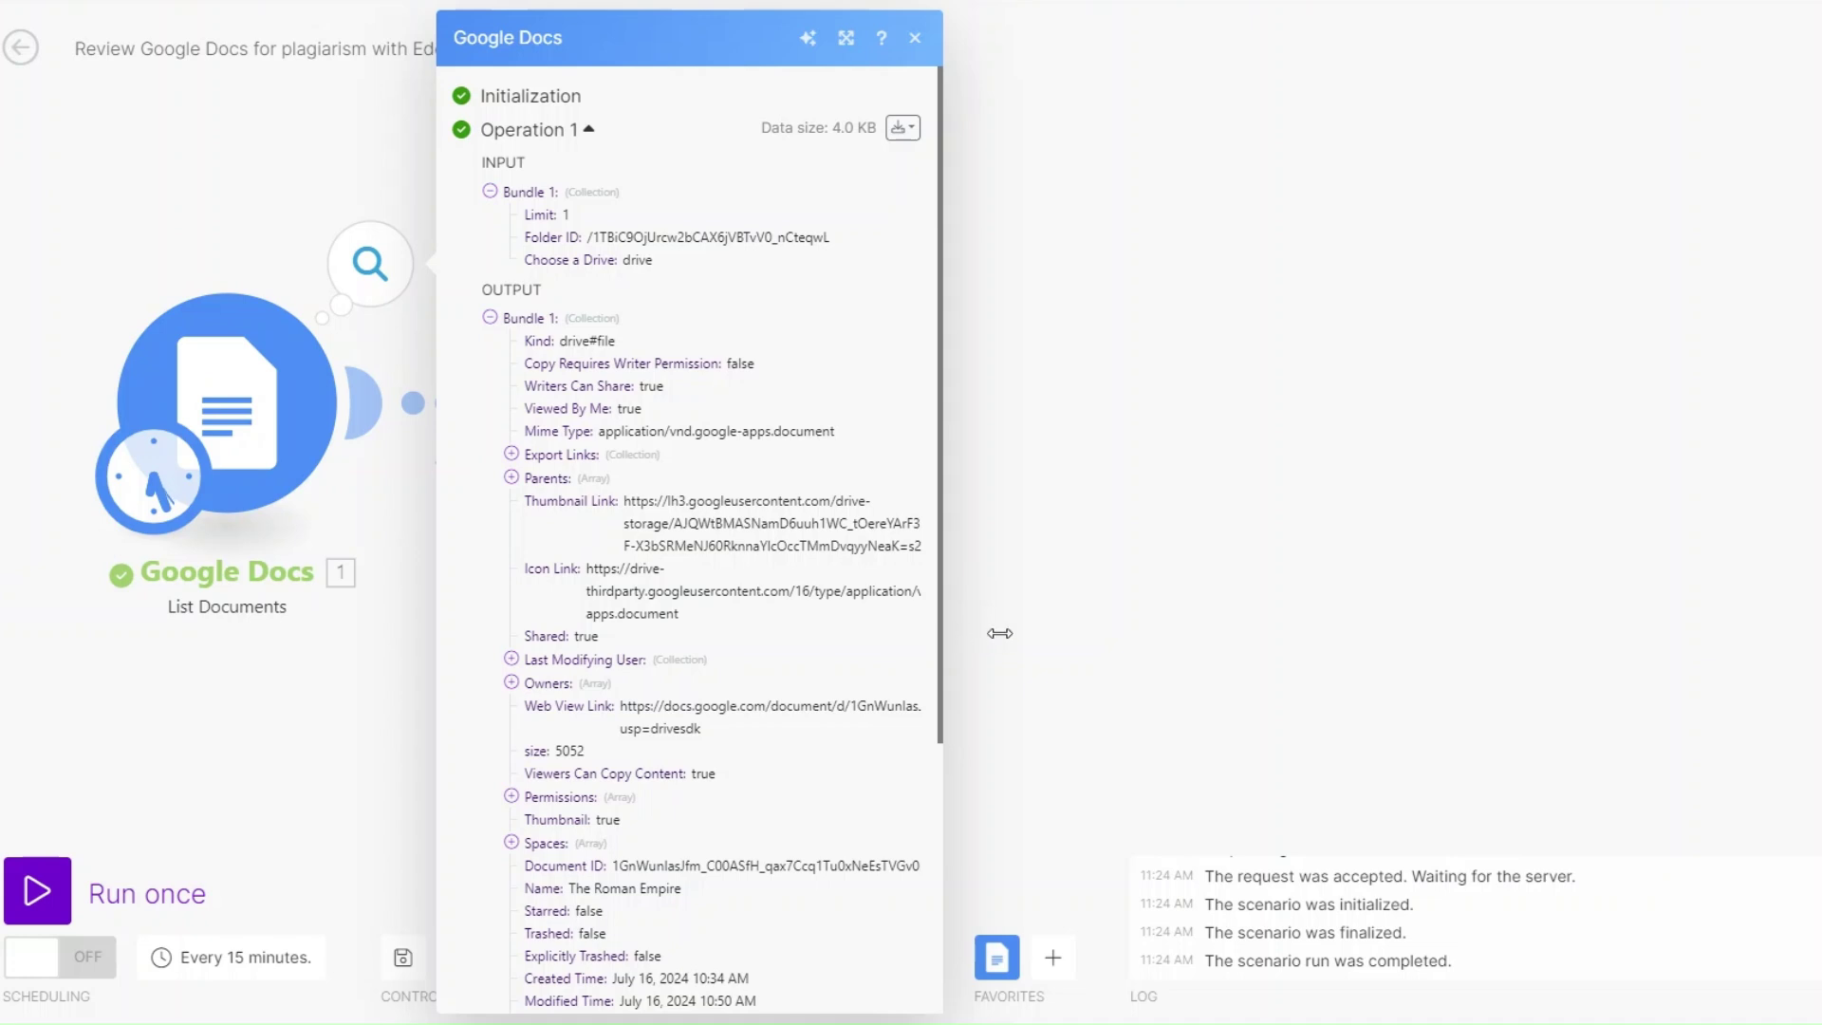
right_click(714, 410)
left_click(772, 470)
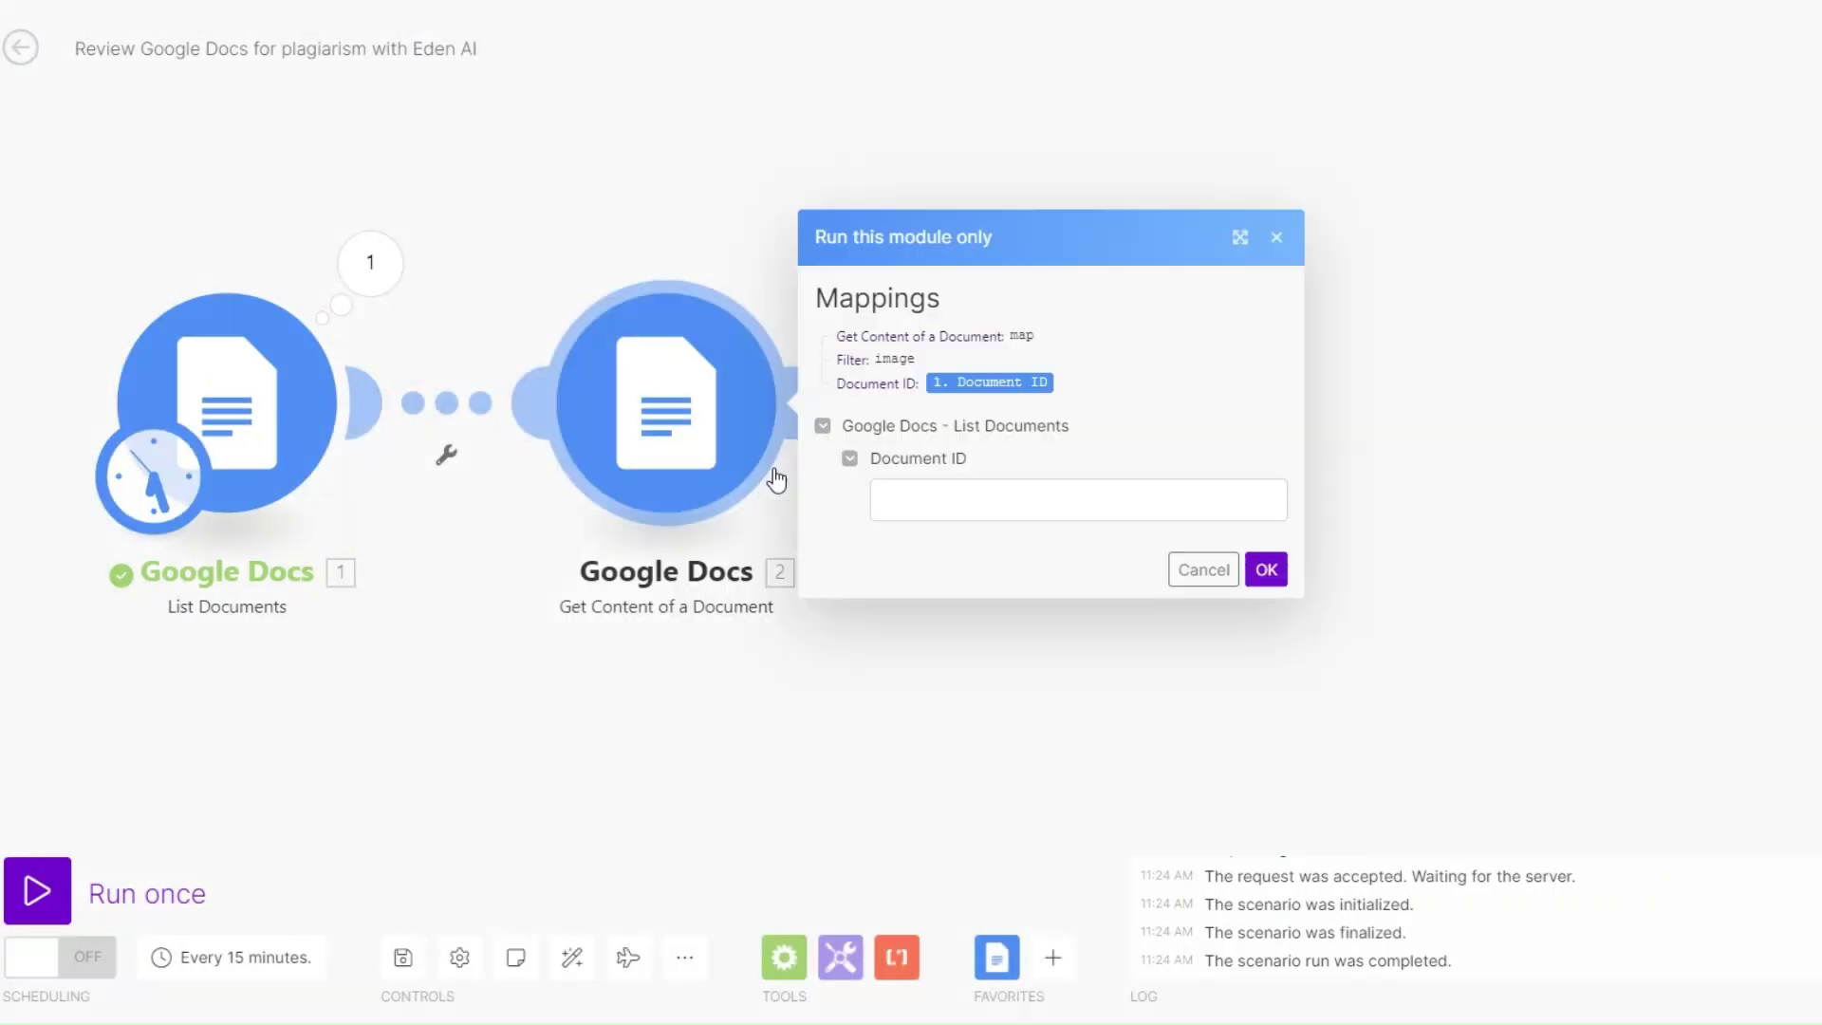
left_click(923, 502)
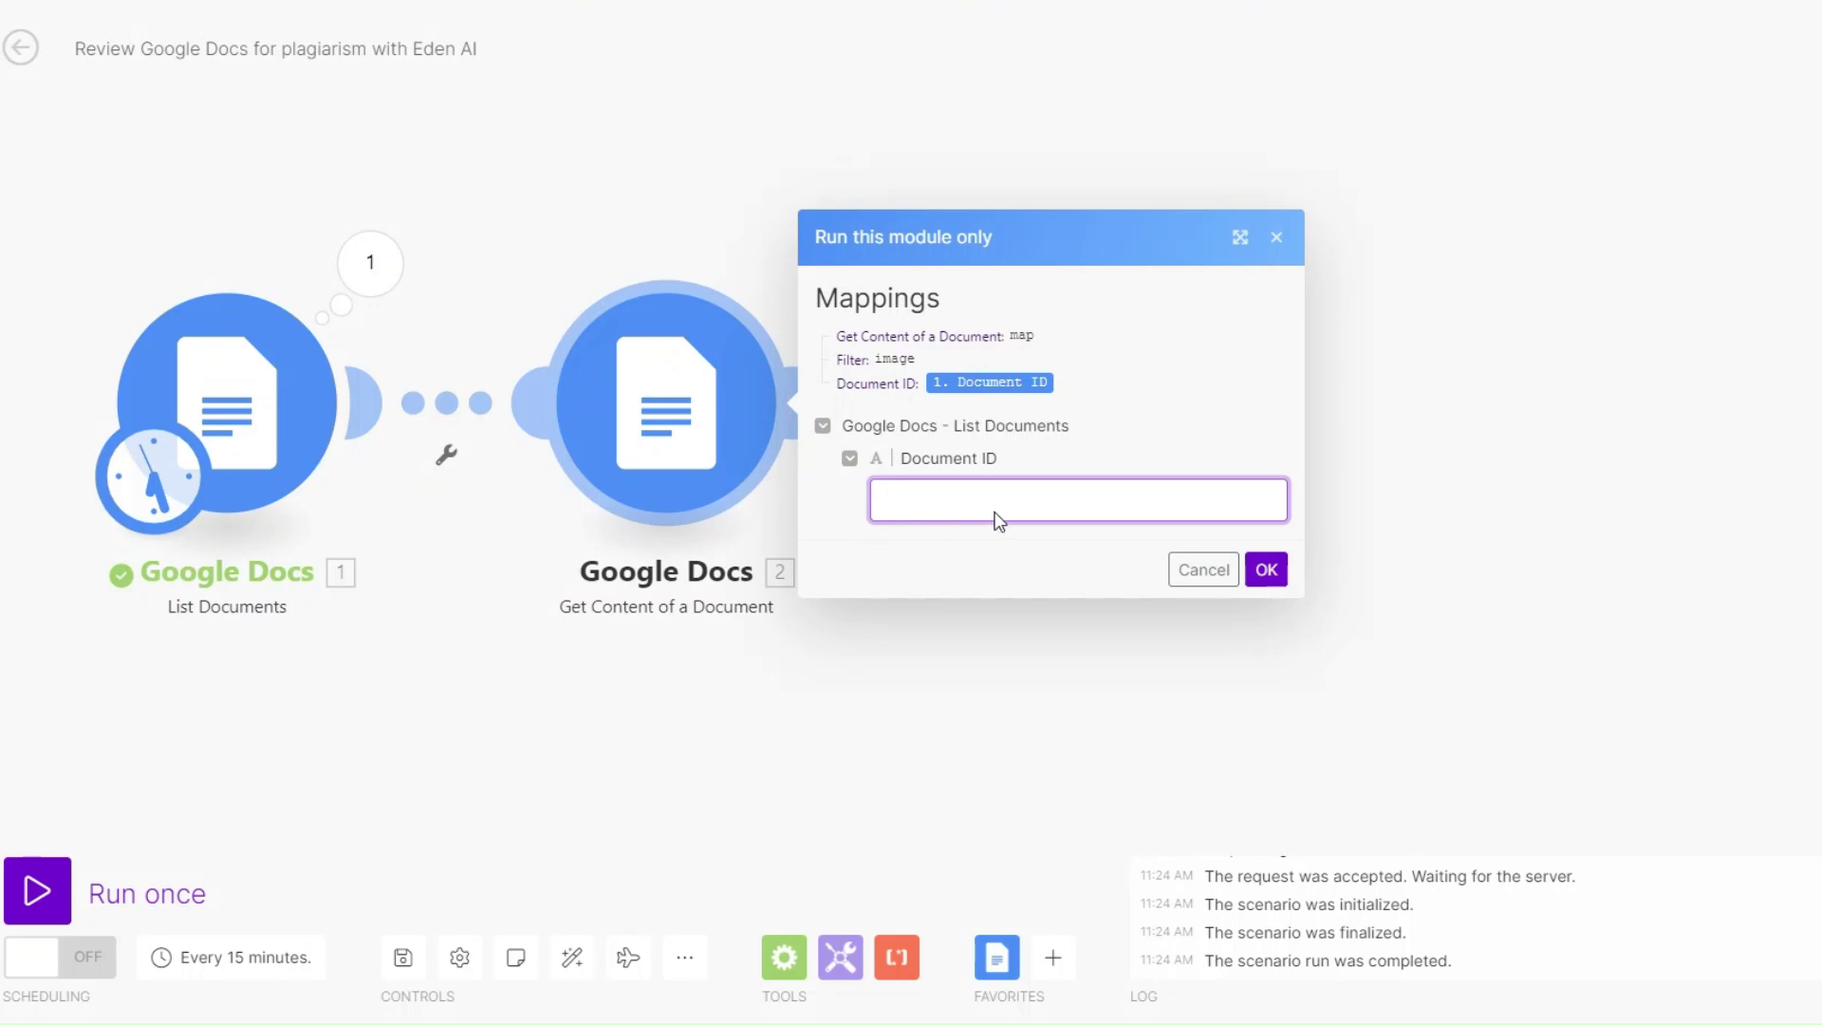
key("ctrl+v")
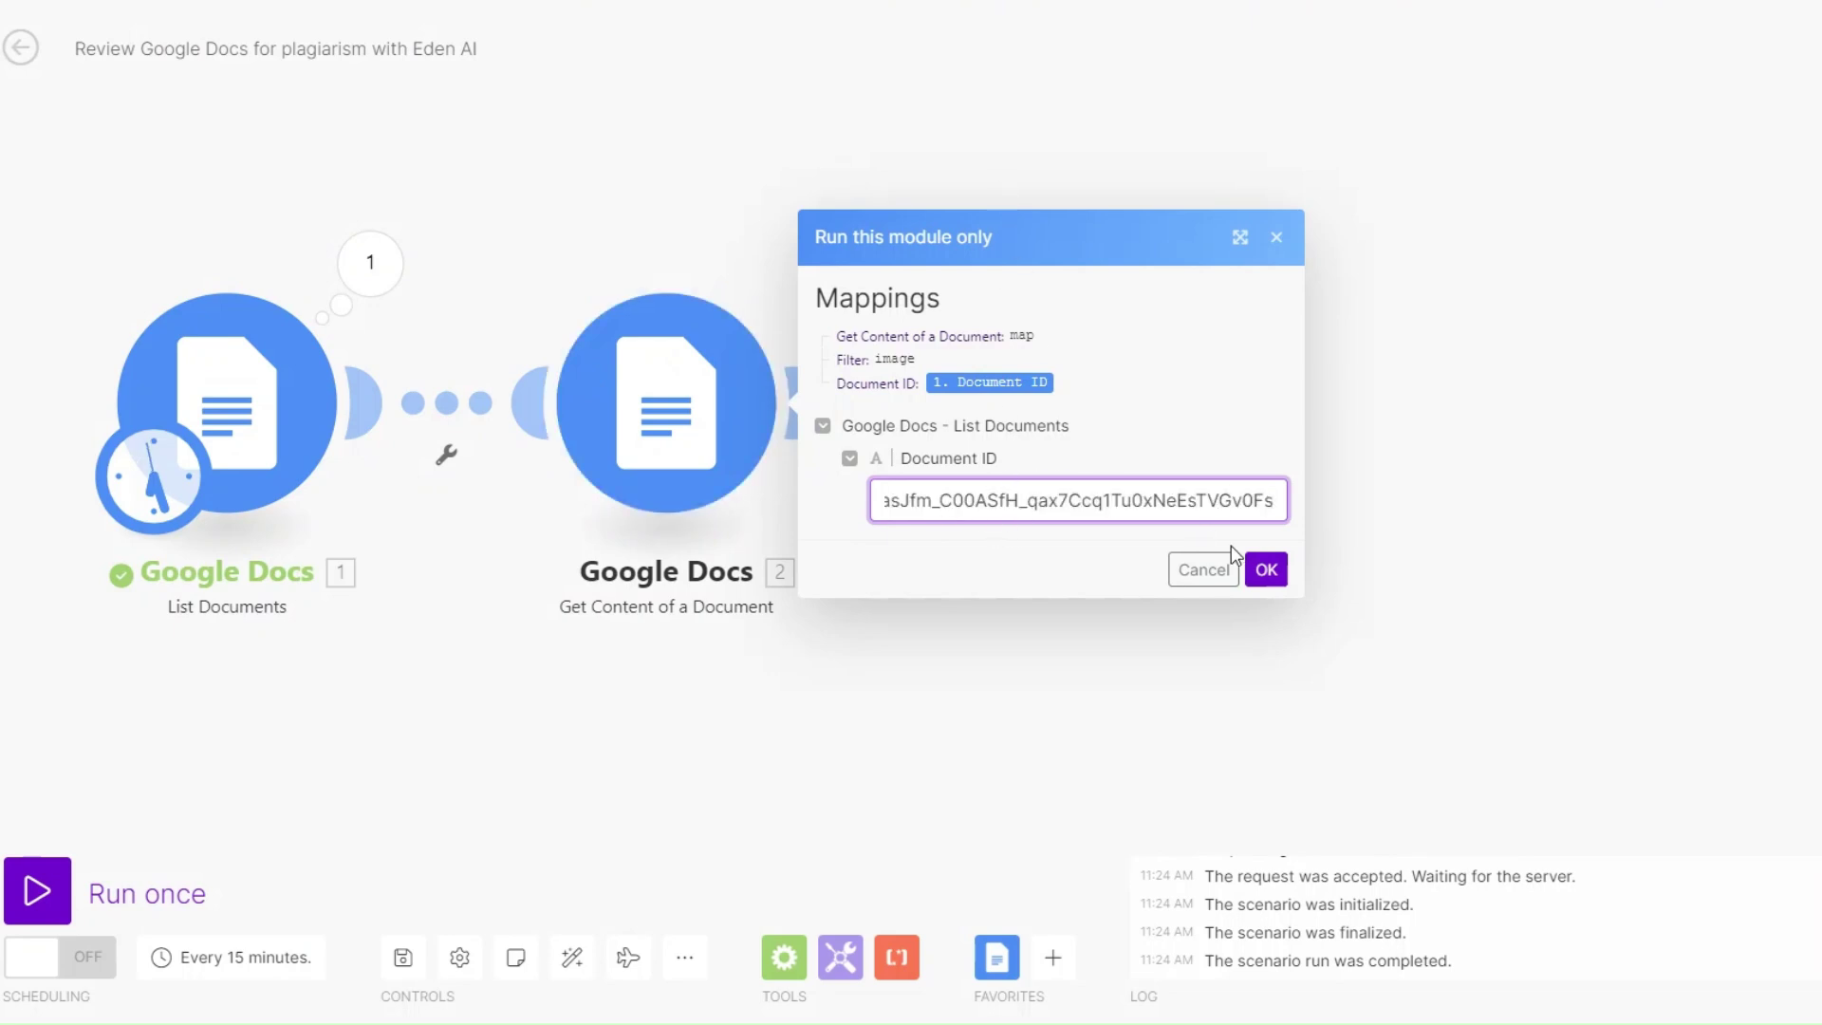
left_click(1266, 569)
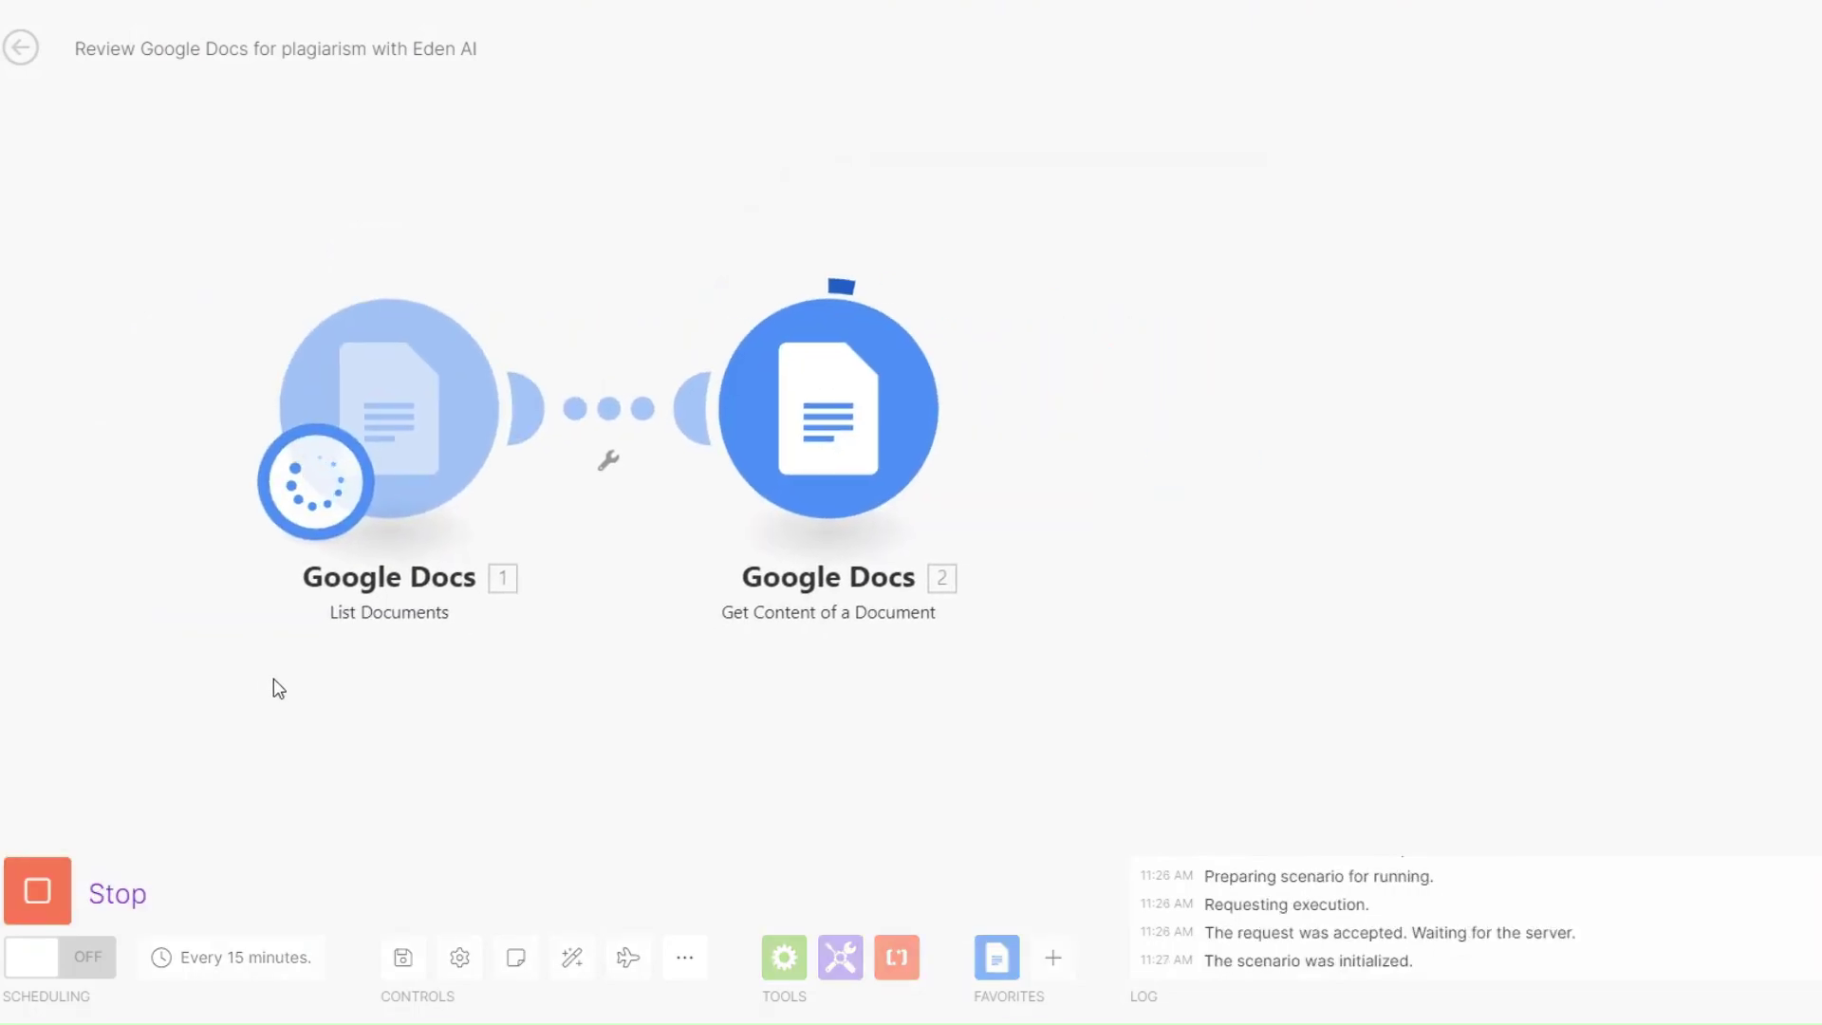
Step: Examine the full Text Content in the output of the Get Content of a Document module
left_click(942, 267)
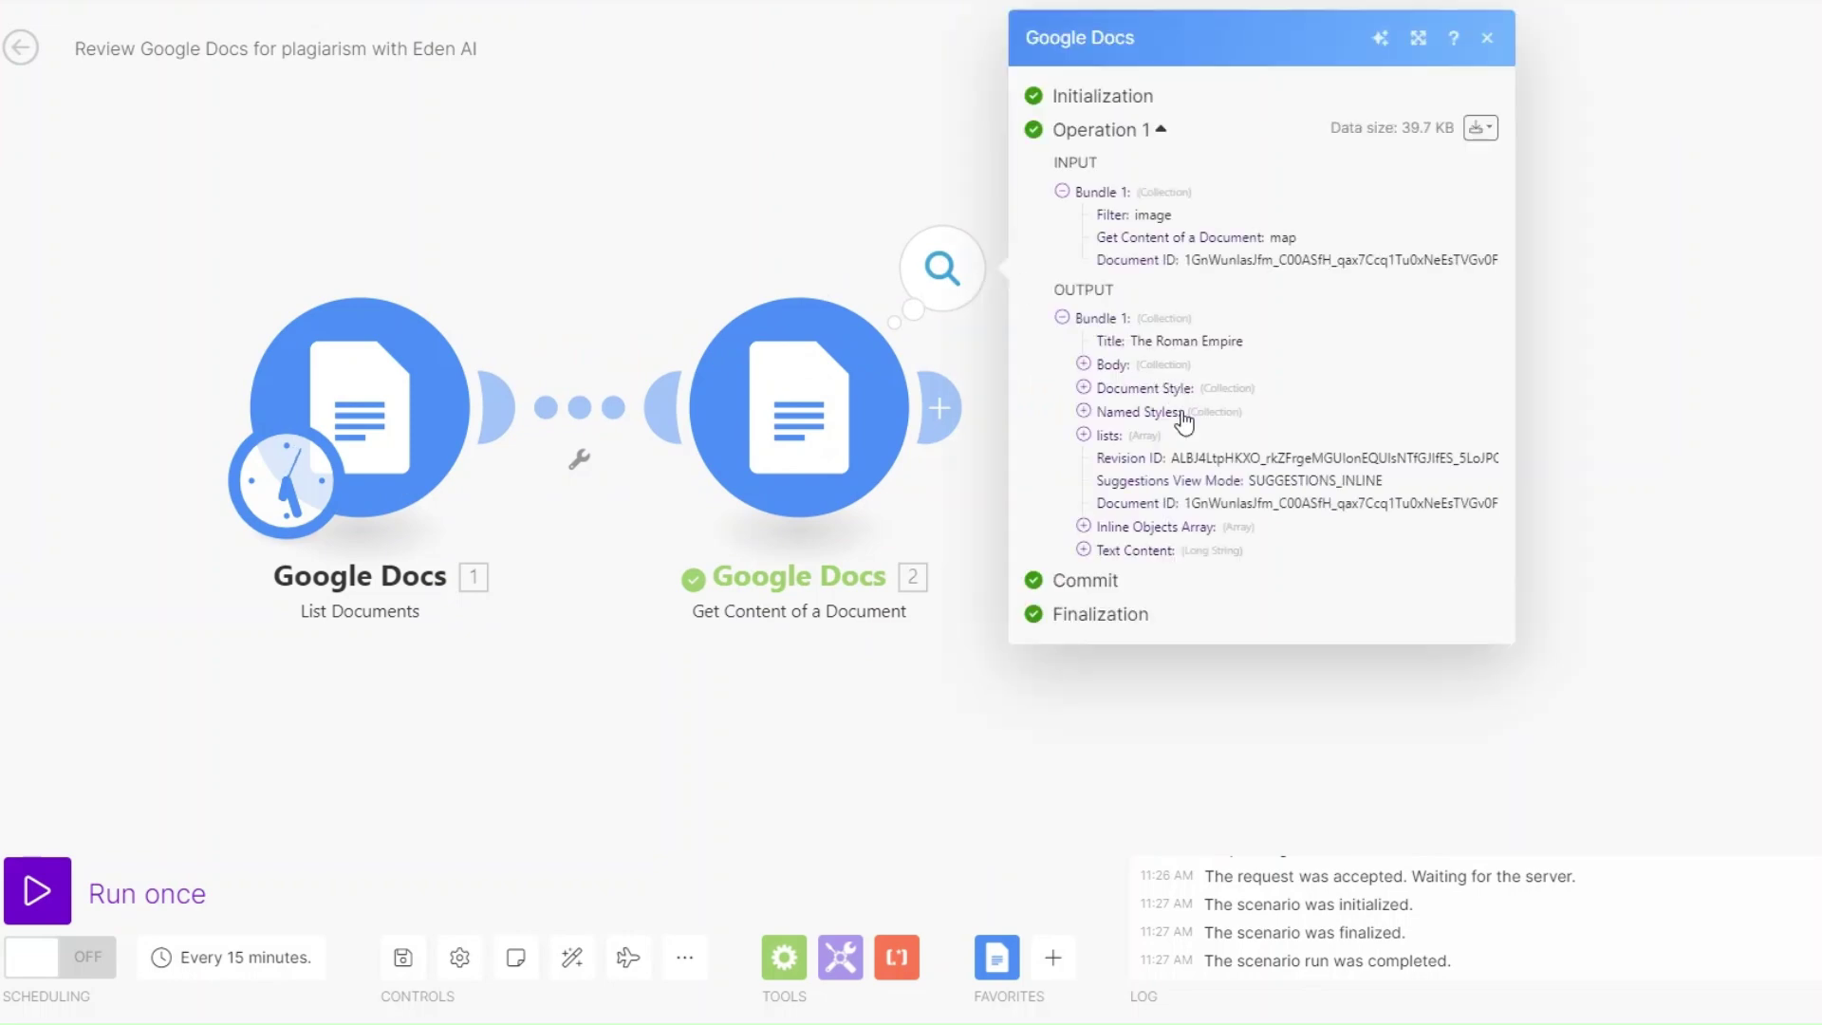
left_click(1083, 551)
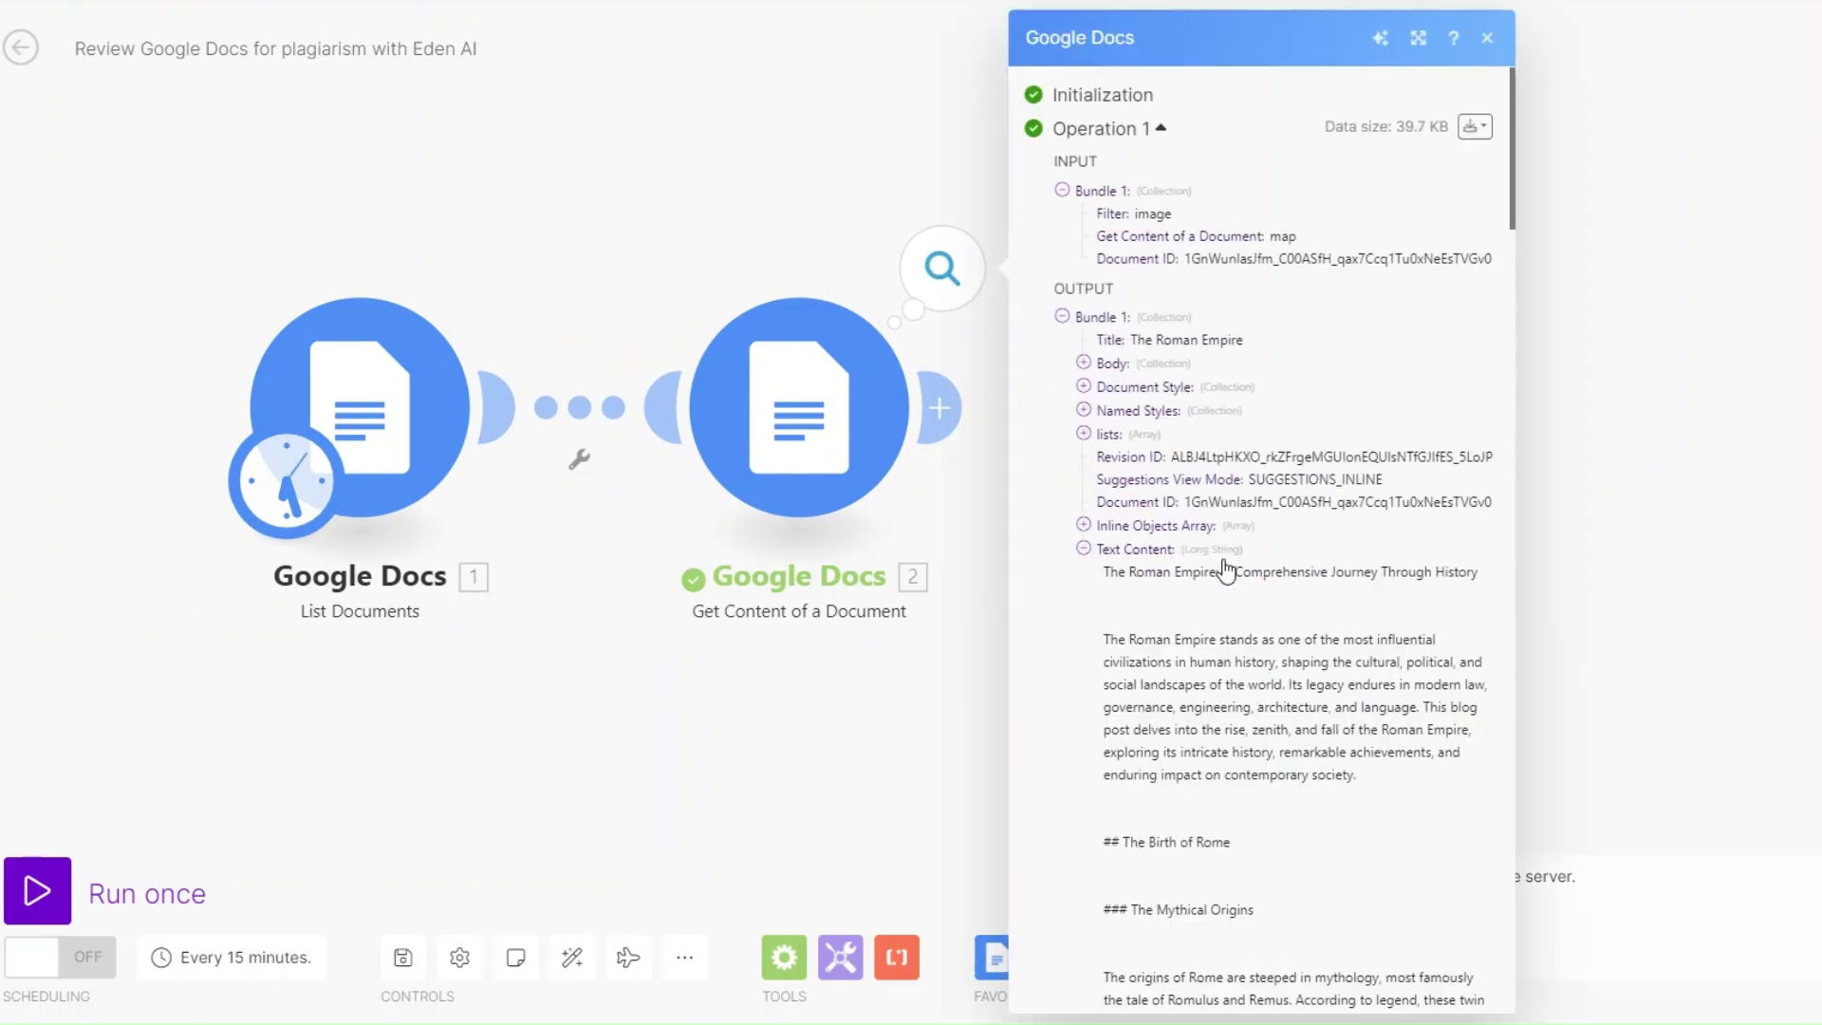
scroll(1224, 565, "down", 5)
scroll(1224, 564, "down", 15)
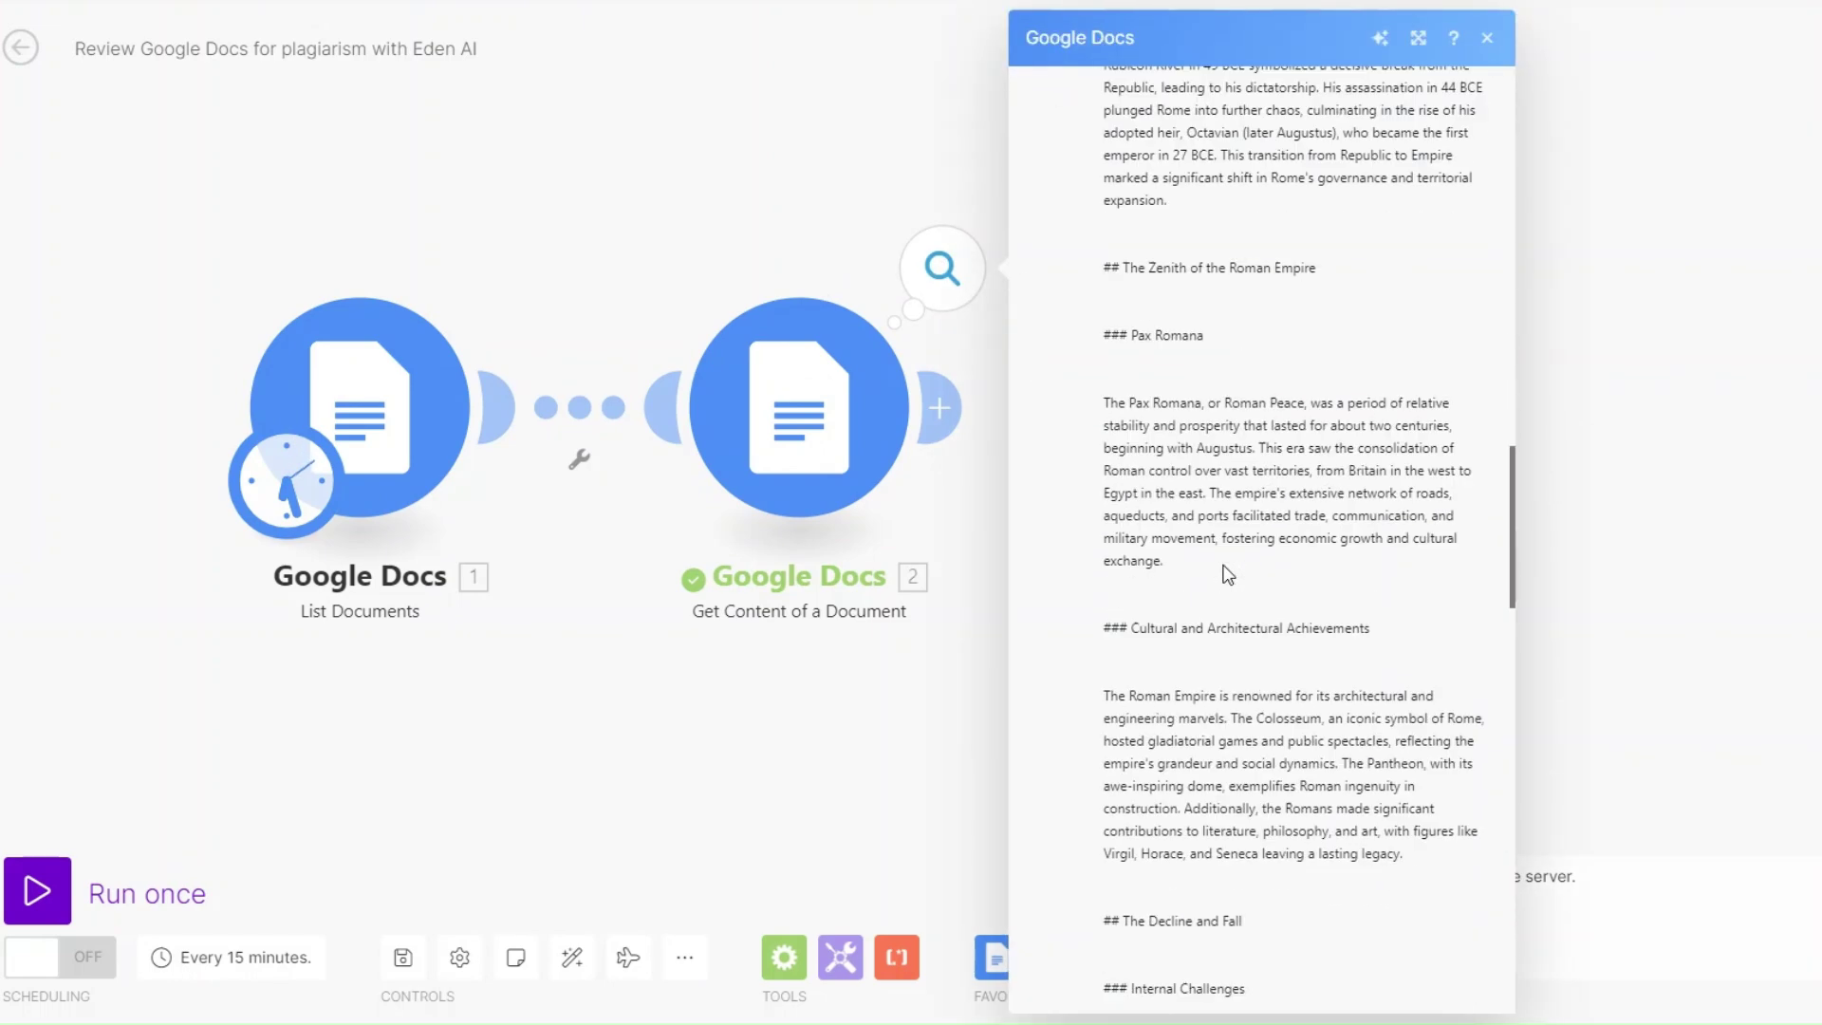
scroll(1224, 569, "down", 10)
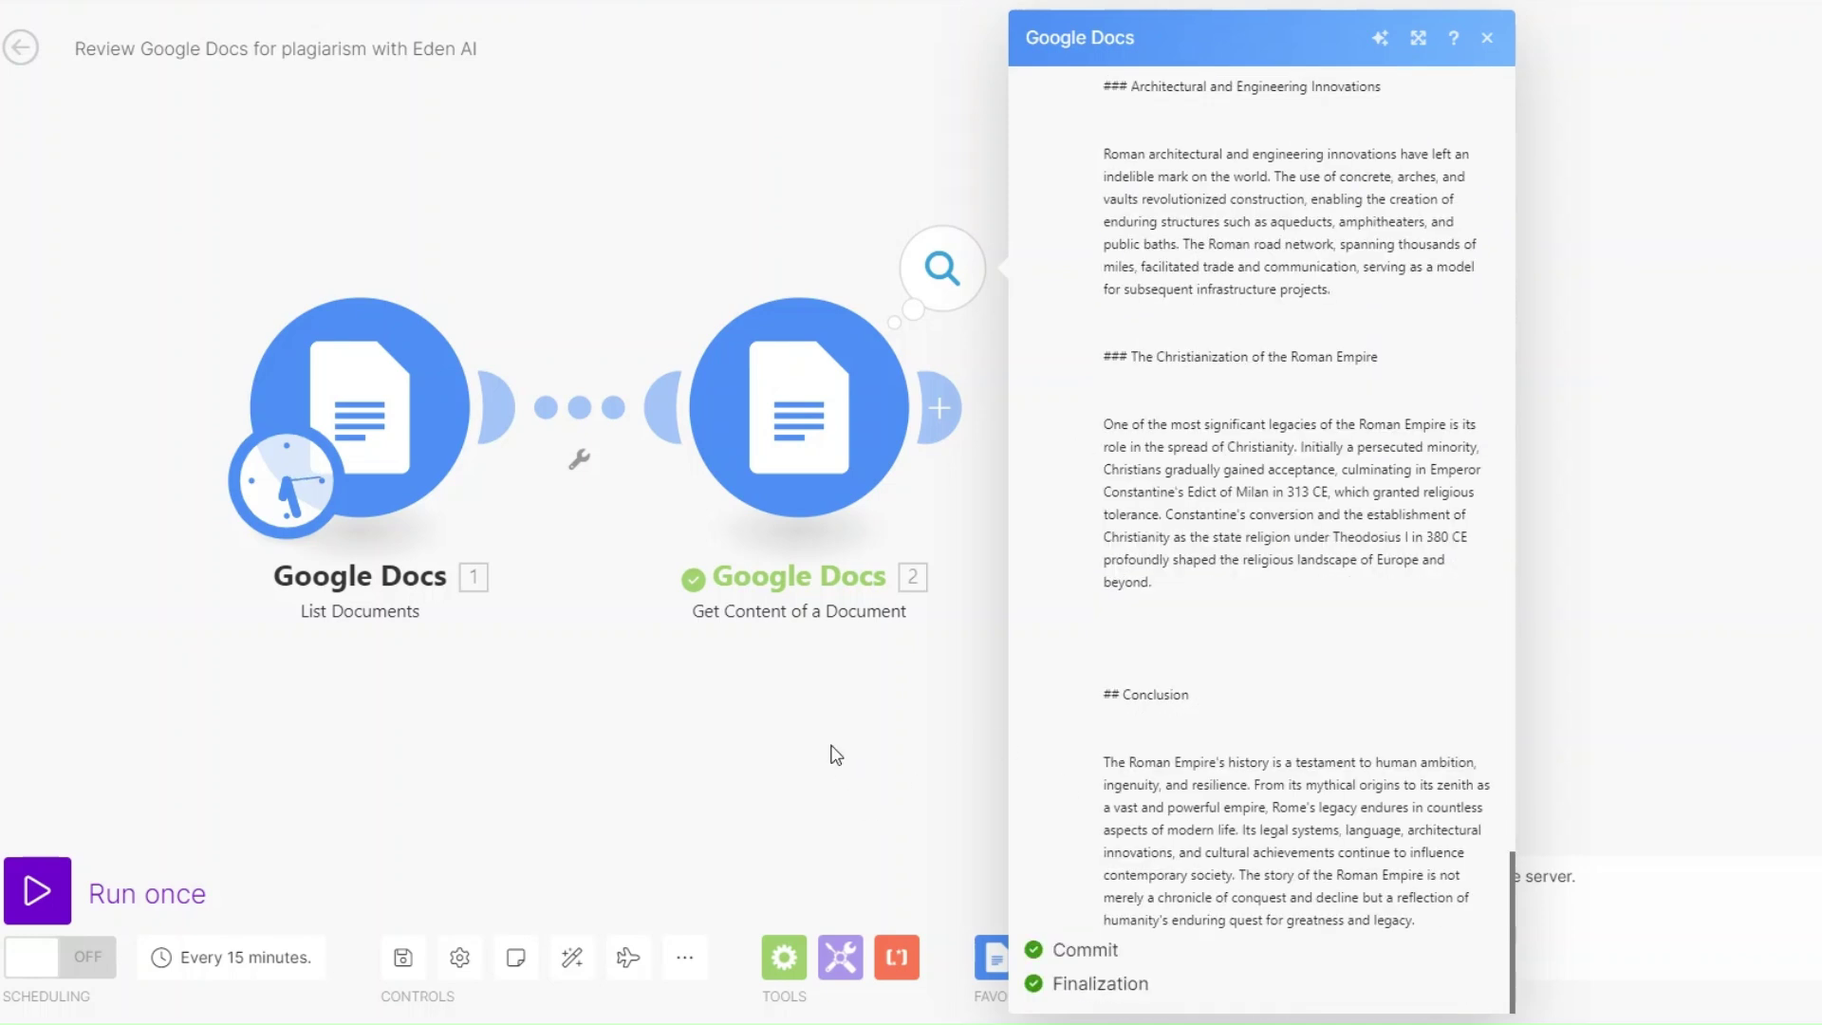
left_click(624, 807)
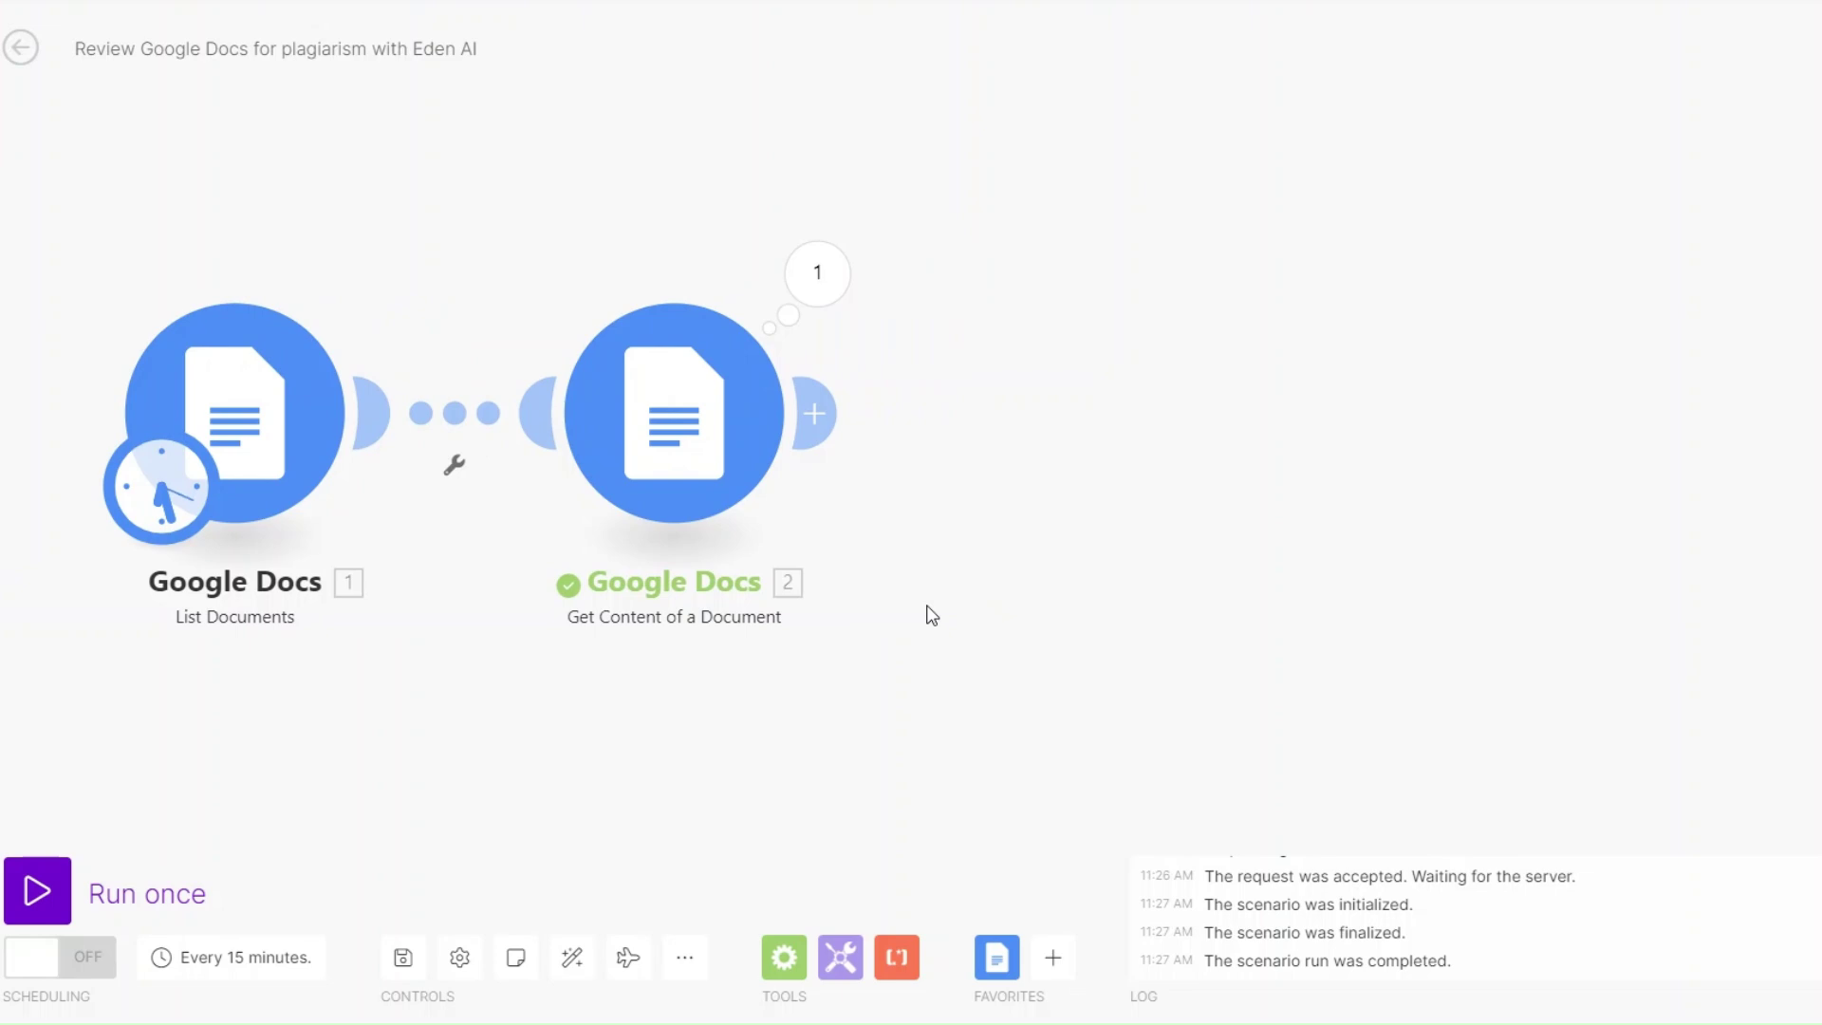
Step: Add an Eden AI Detect Plagia Content in Text module after Get Content of a Document
left_click(814, 413)
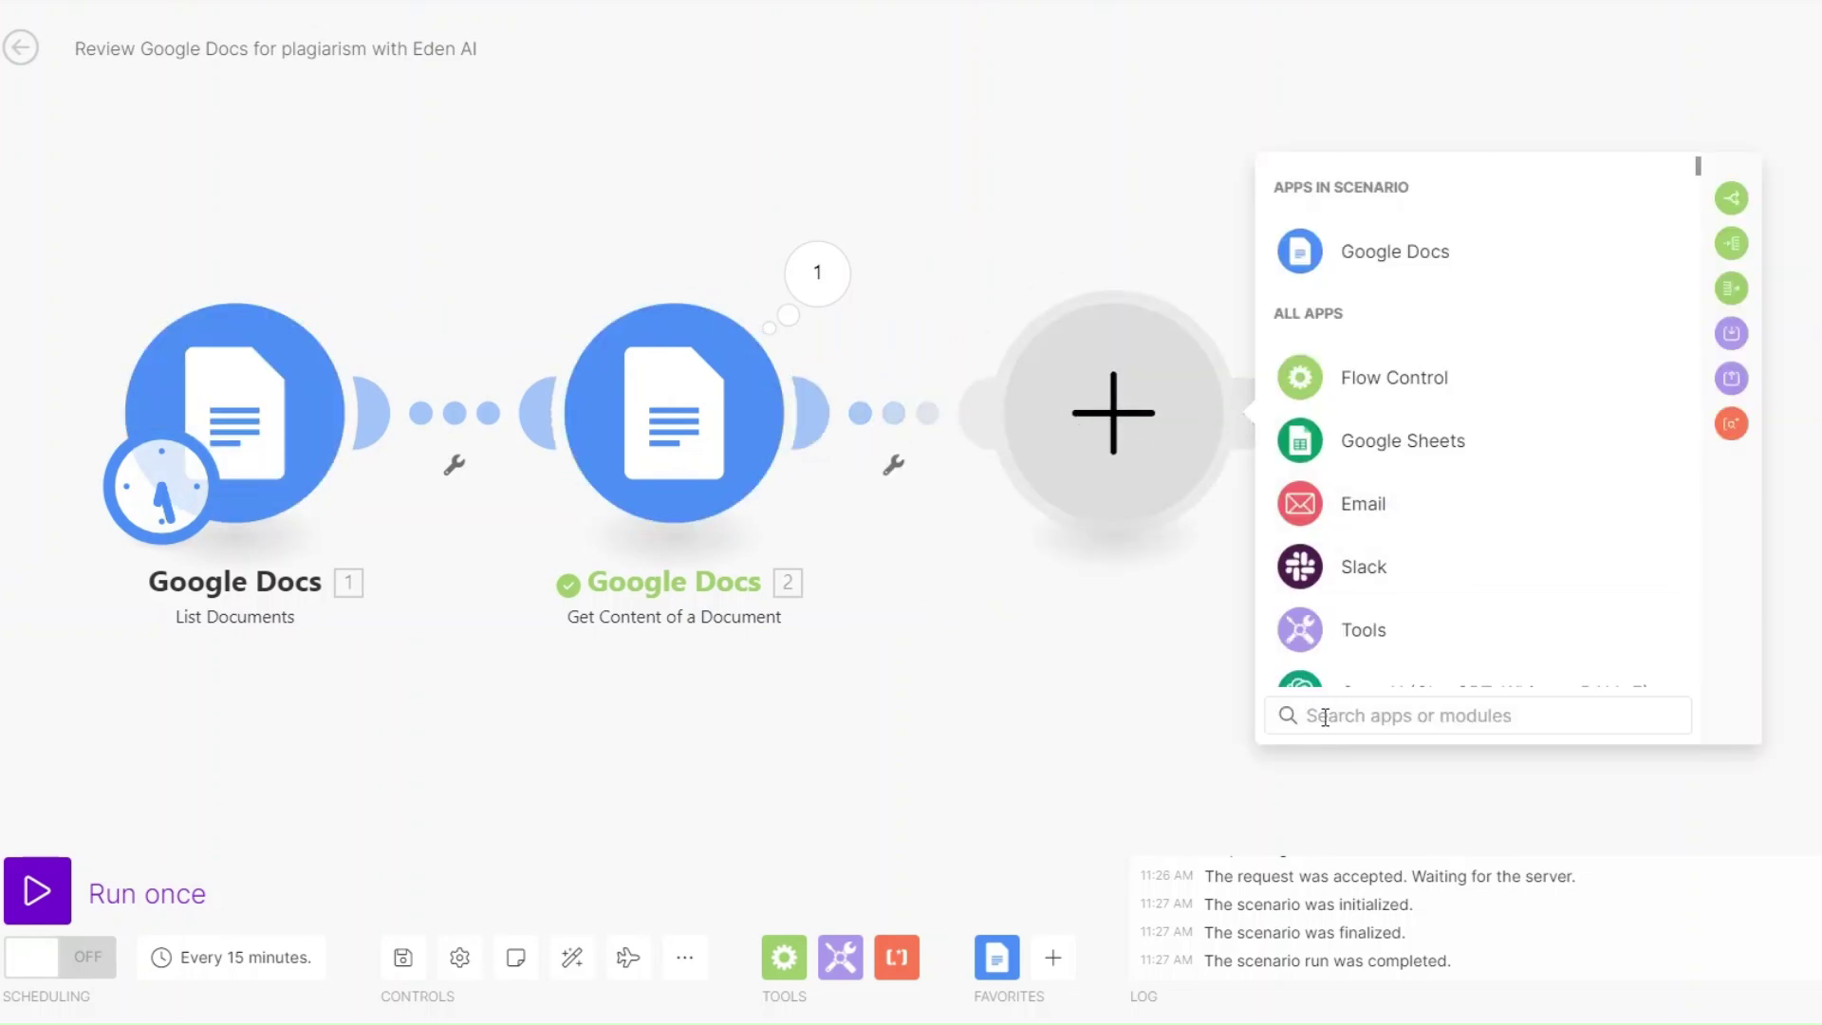
type("eden")
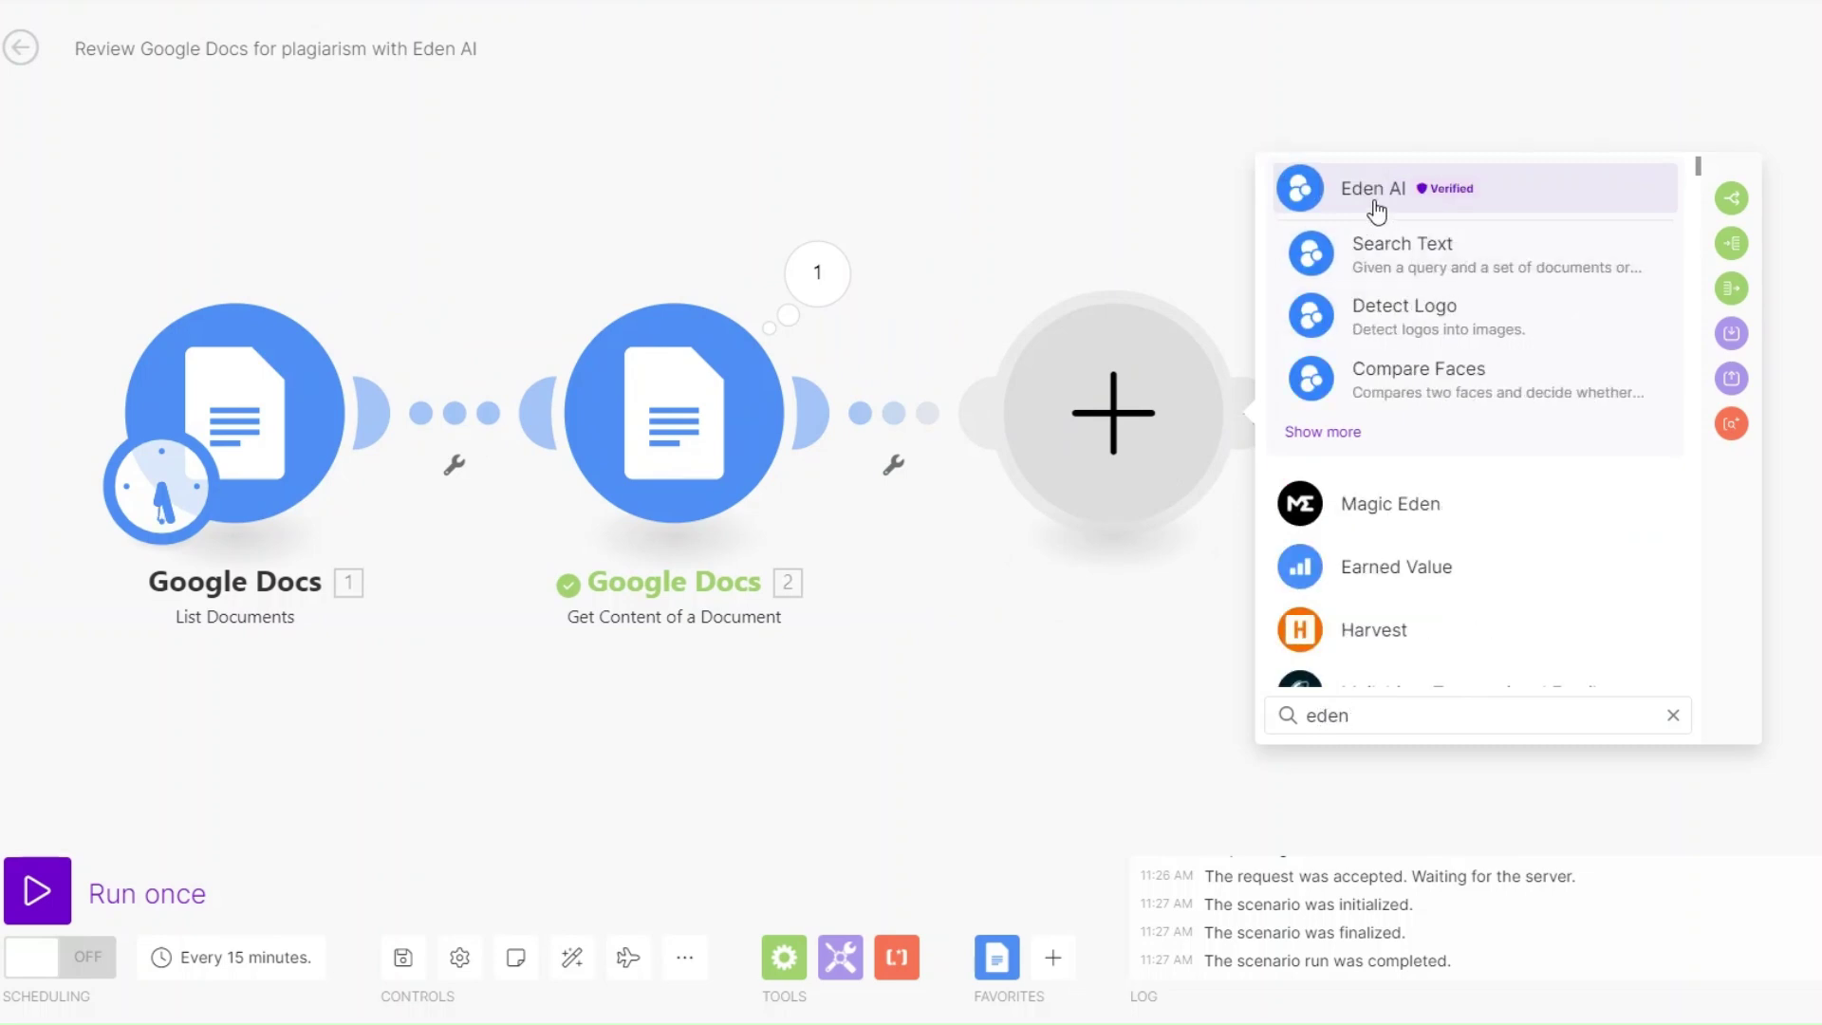
left_click(1377, 200)
scroll(1402, 503, "down", 5)
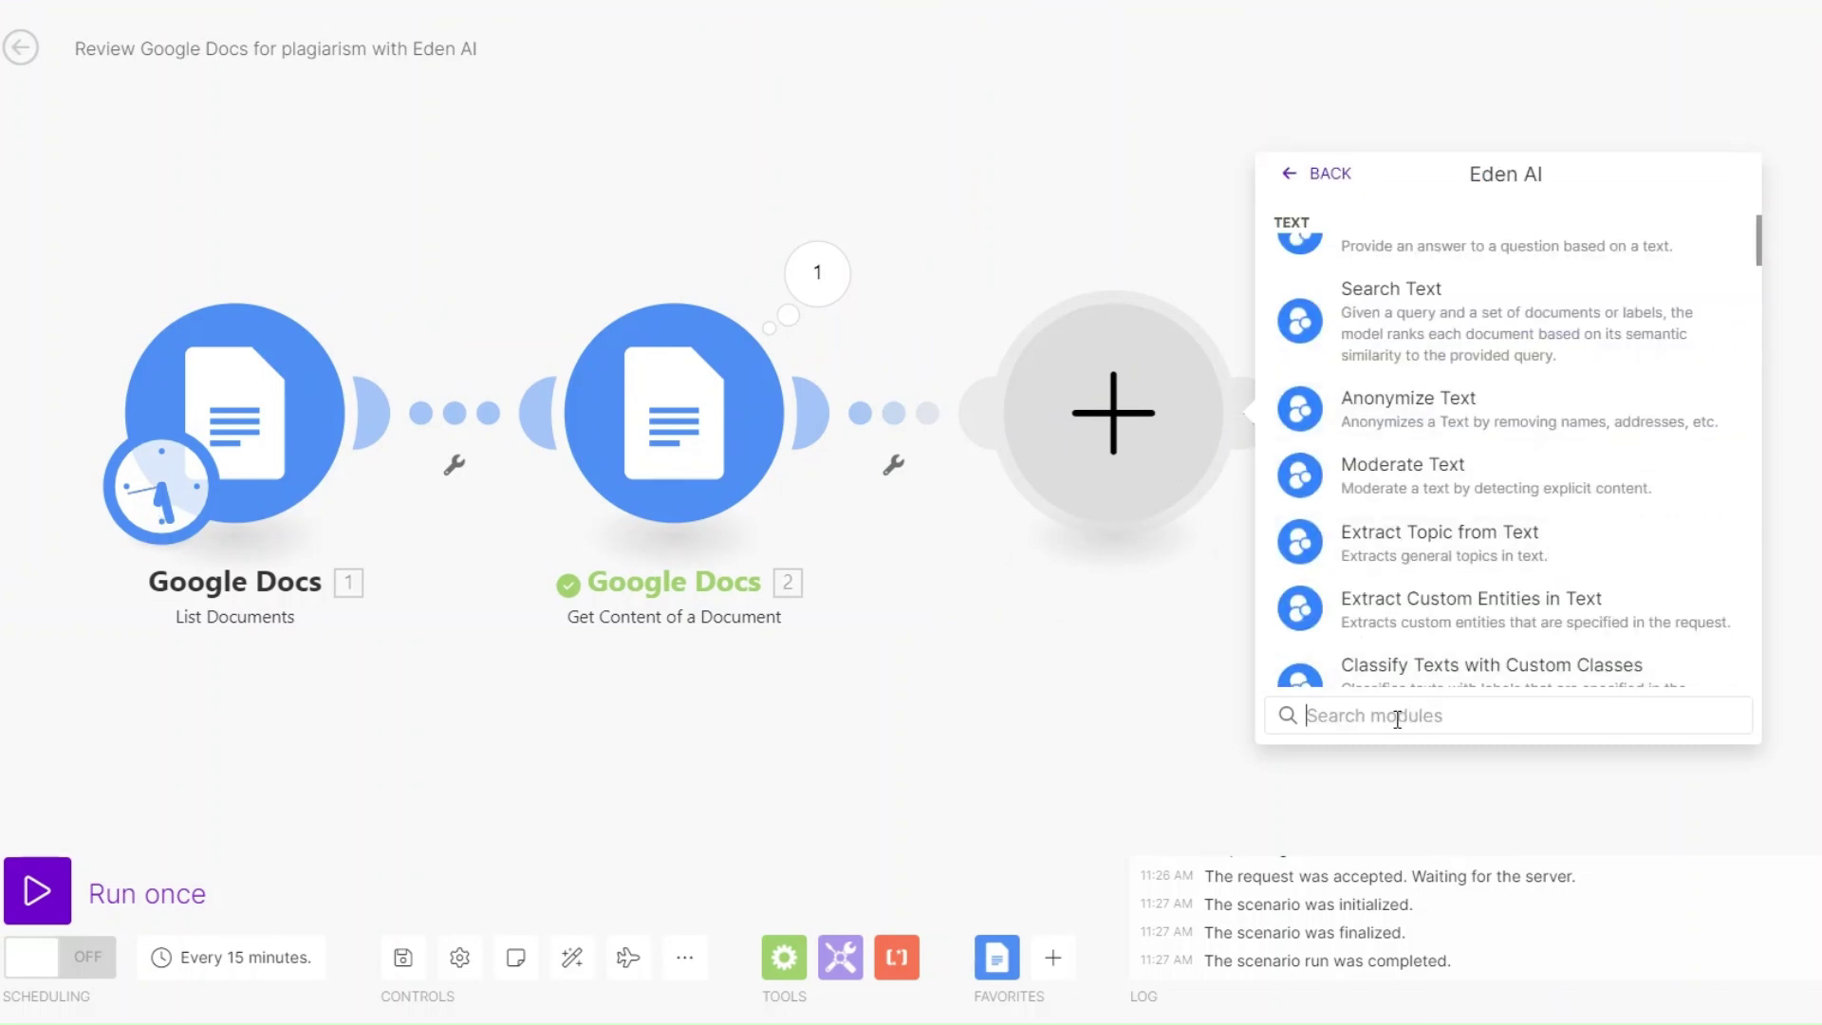
type("detect")
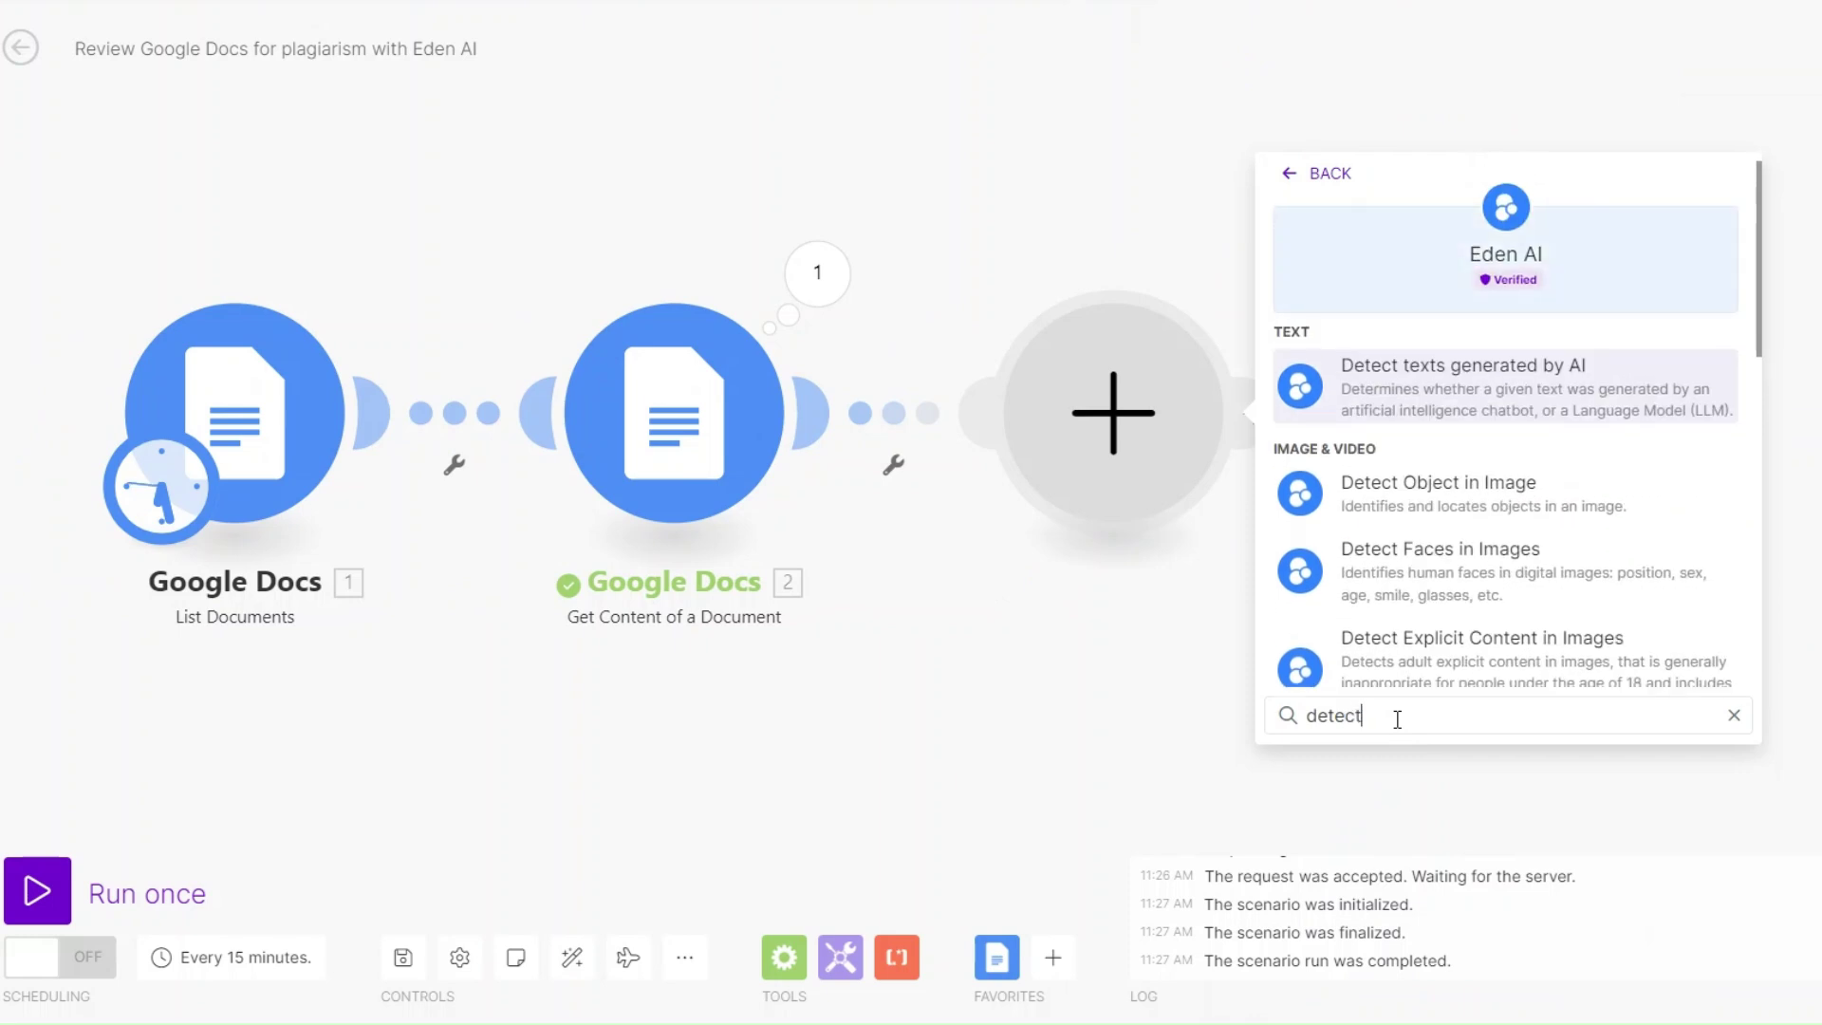
scroll(1435, 560, "down", 10)
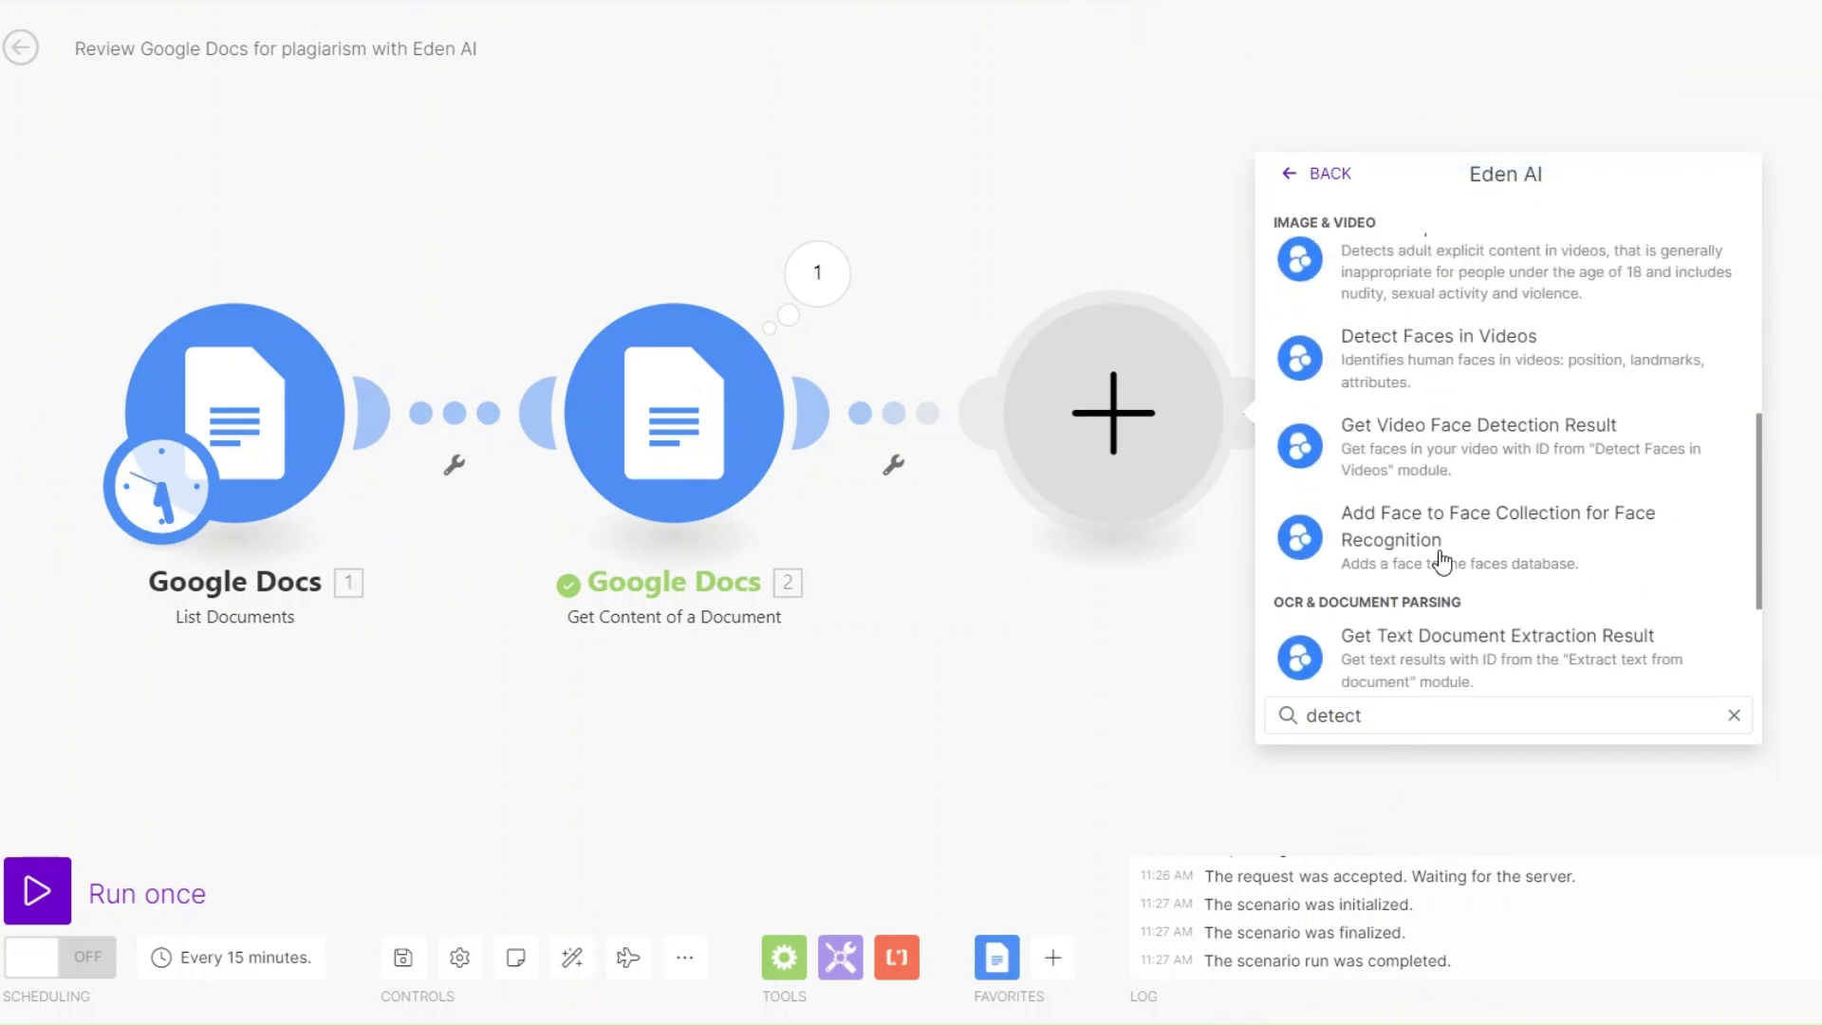
scroll(1442, 562, "down", 1)
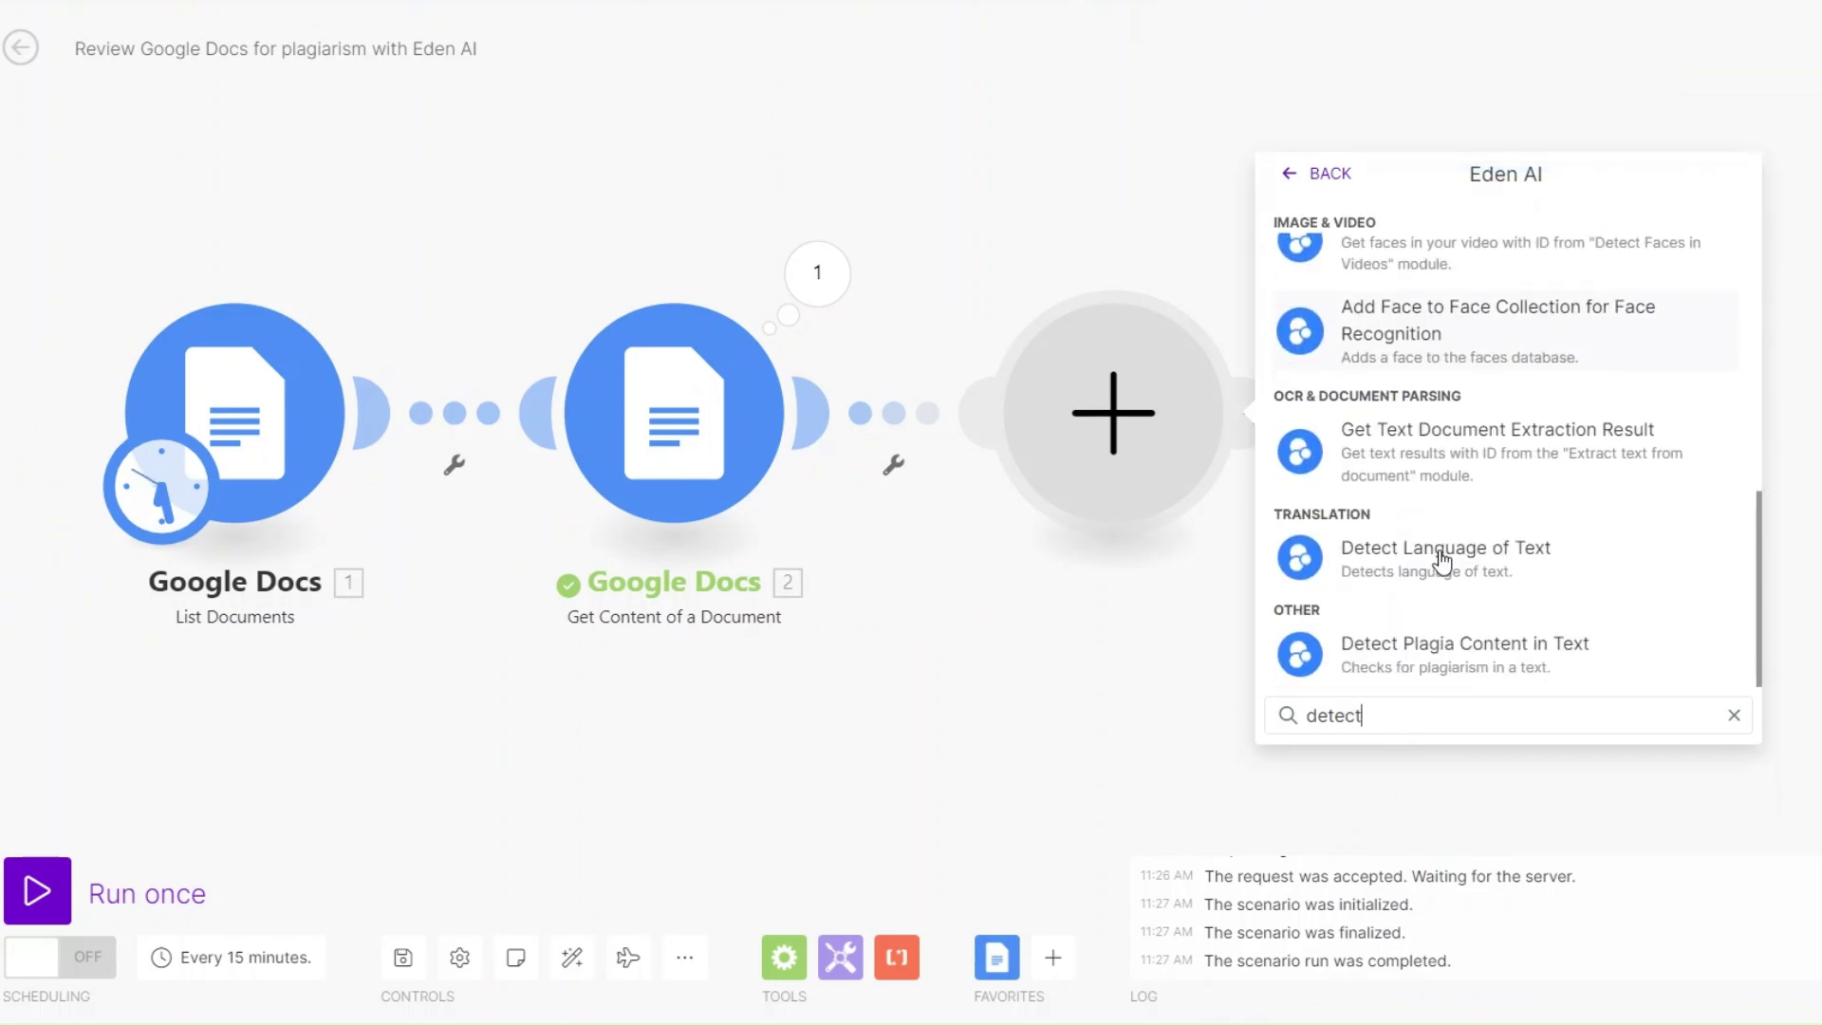
left_click(1457, 654)
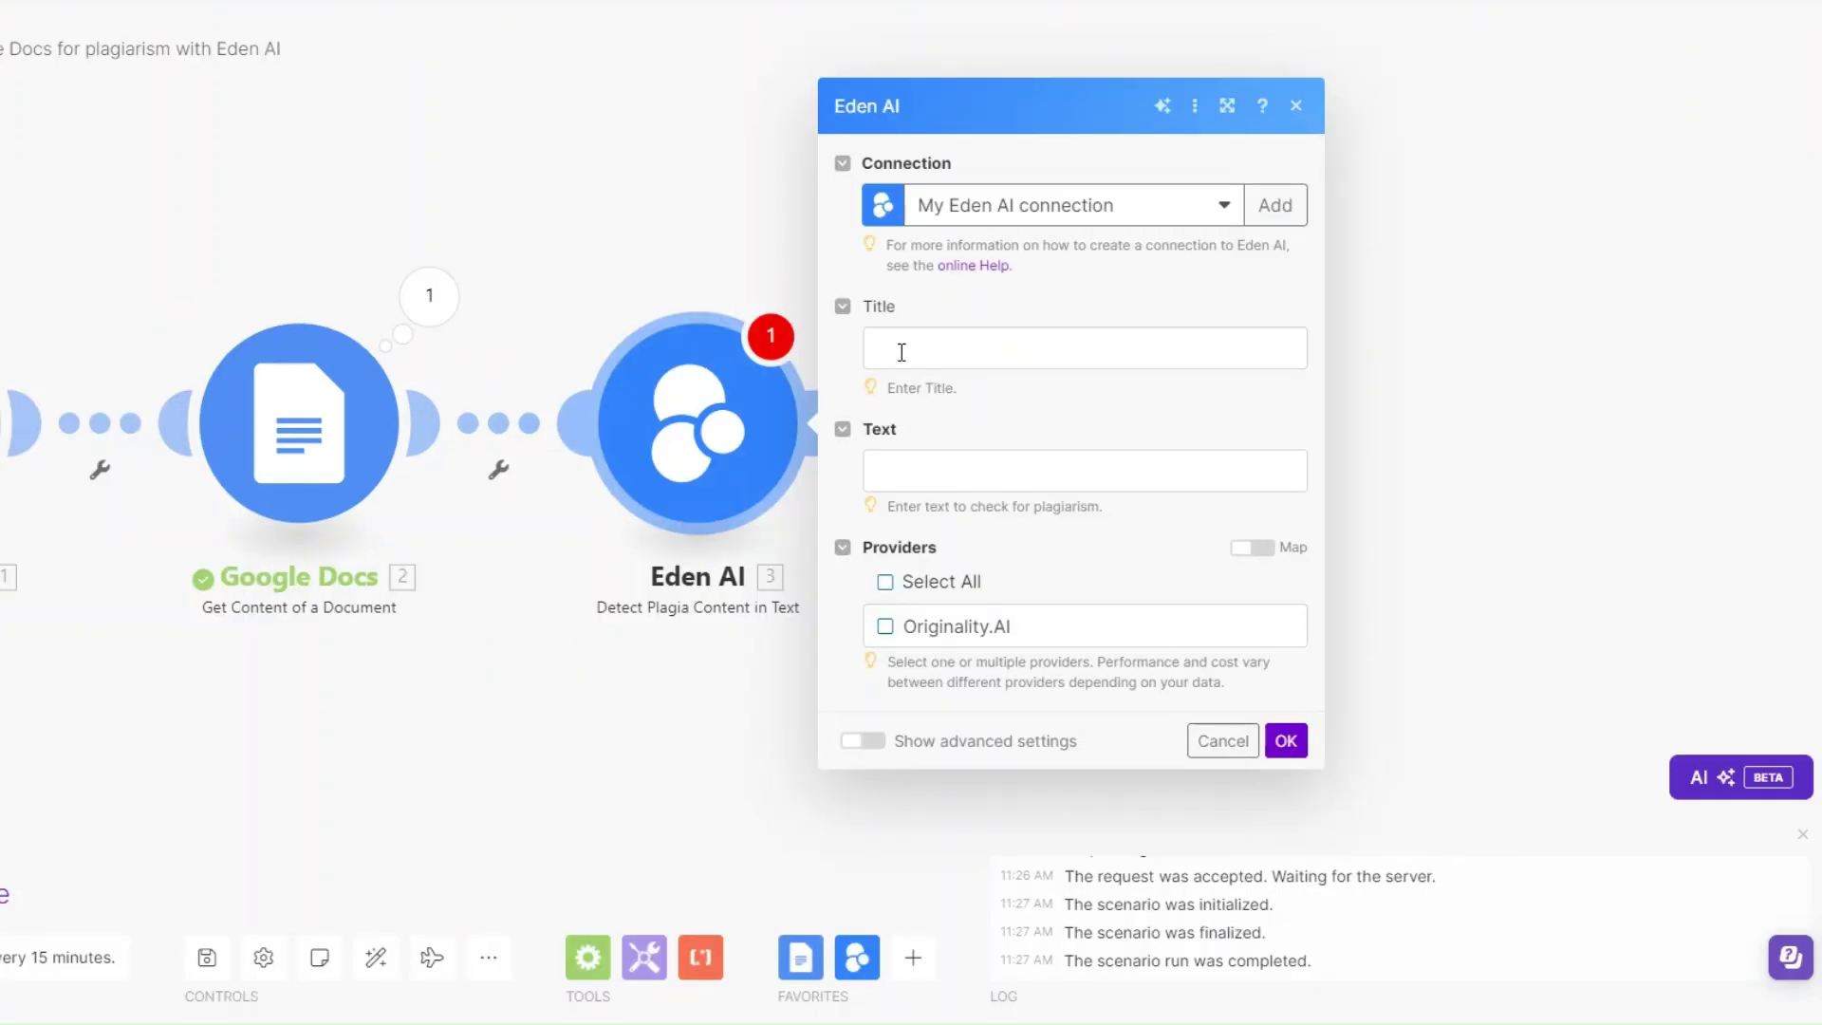
Step: Configure the Eden AI module with the Google Docs Title and Text Content mapped and Originality.AI as the provider
left_click(902, 351)
left_click(1369, 224)
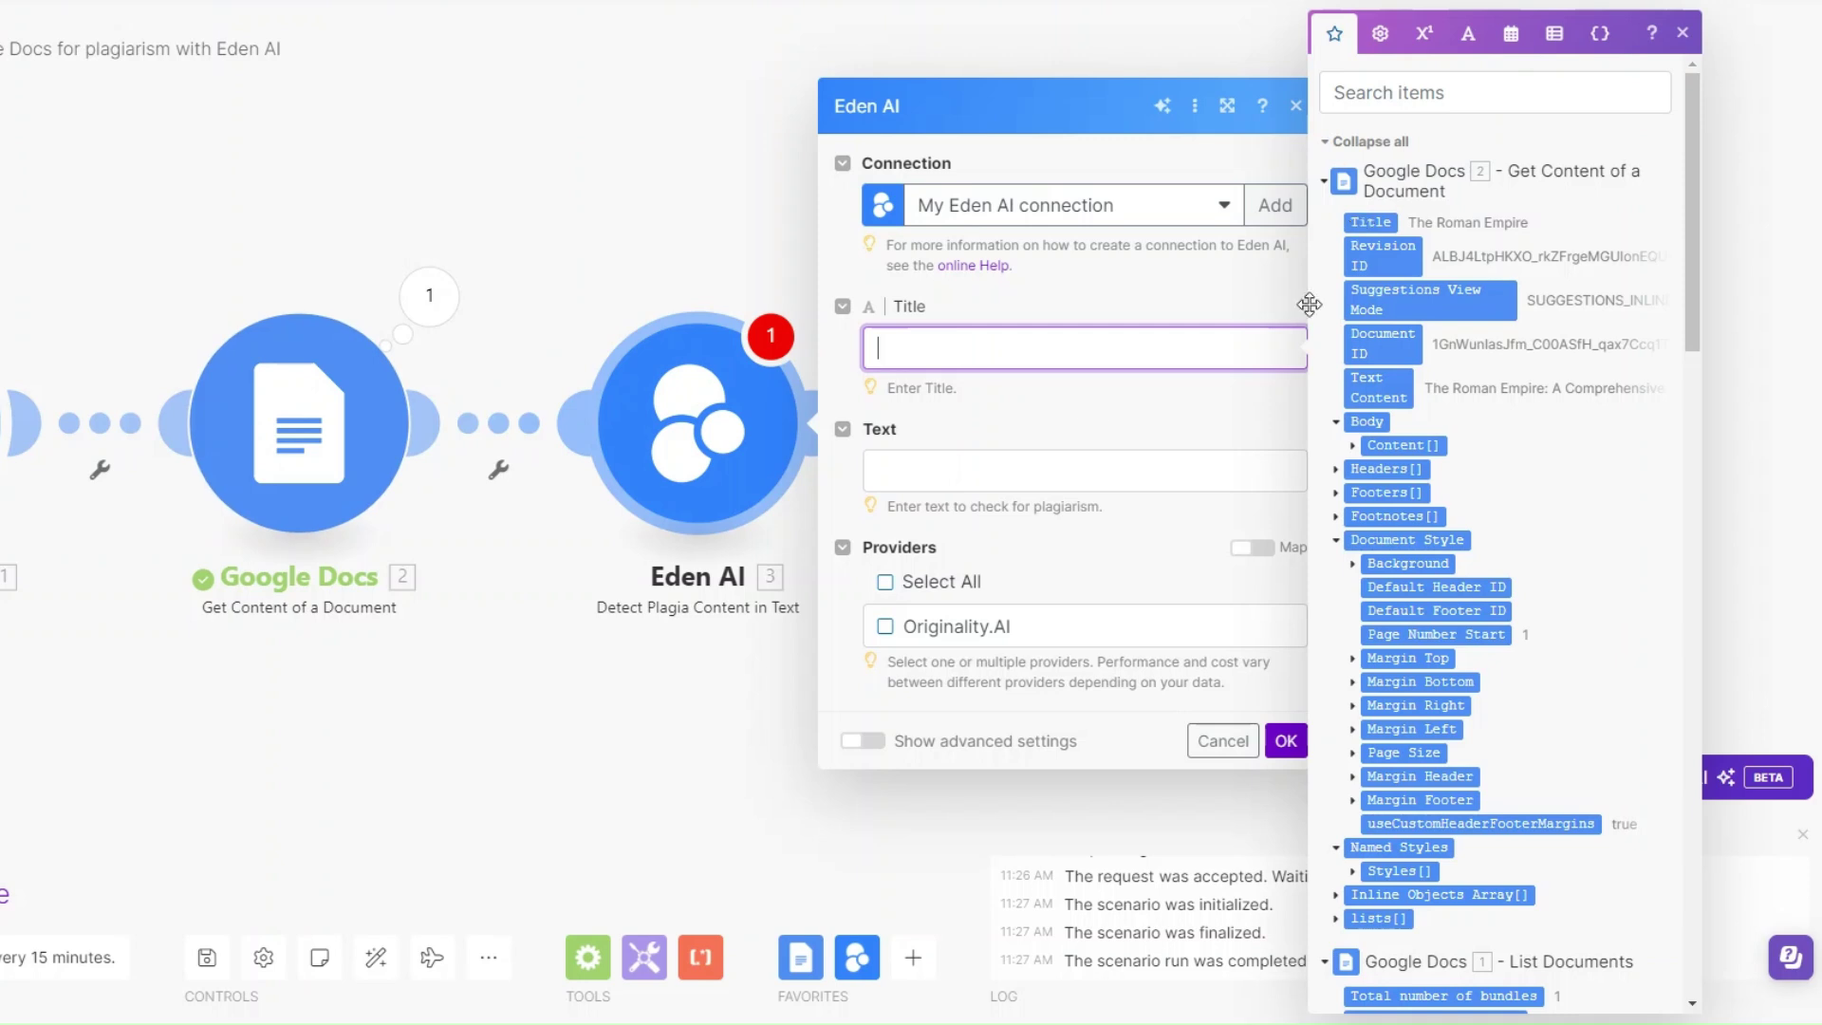
left_click(968, 465)
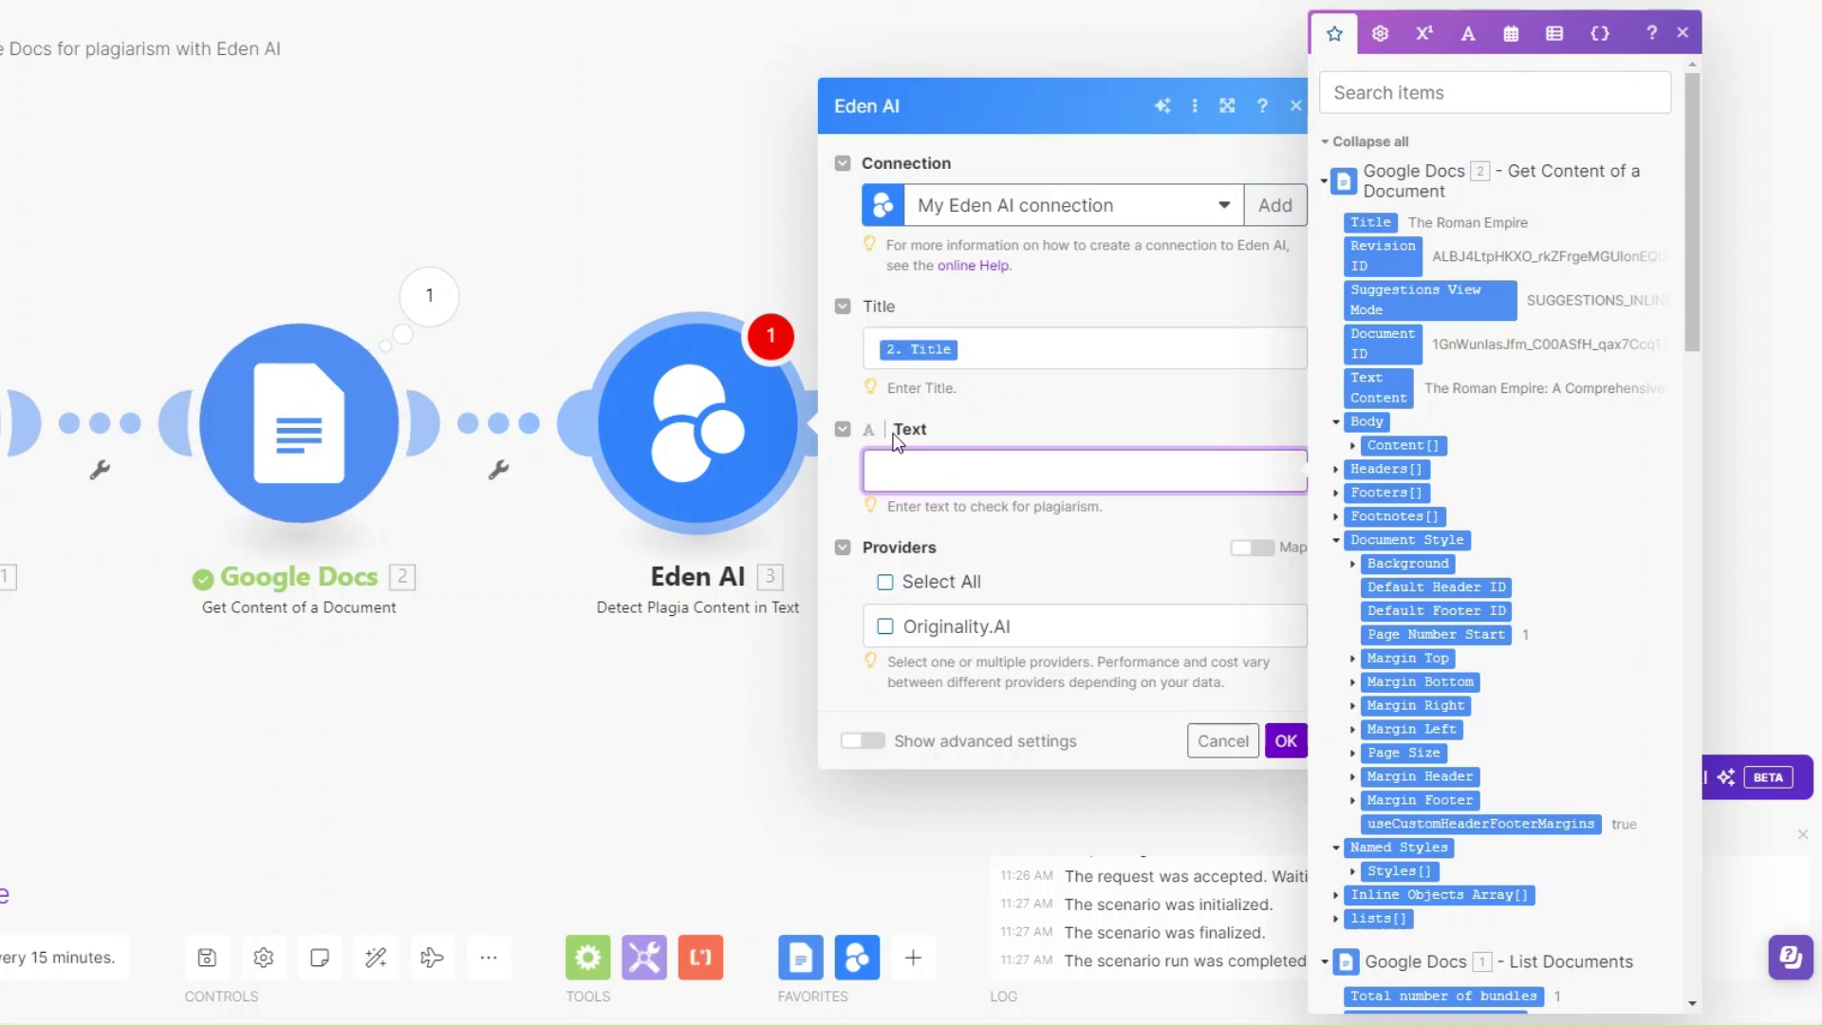
left_click(1399, 395)
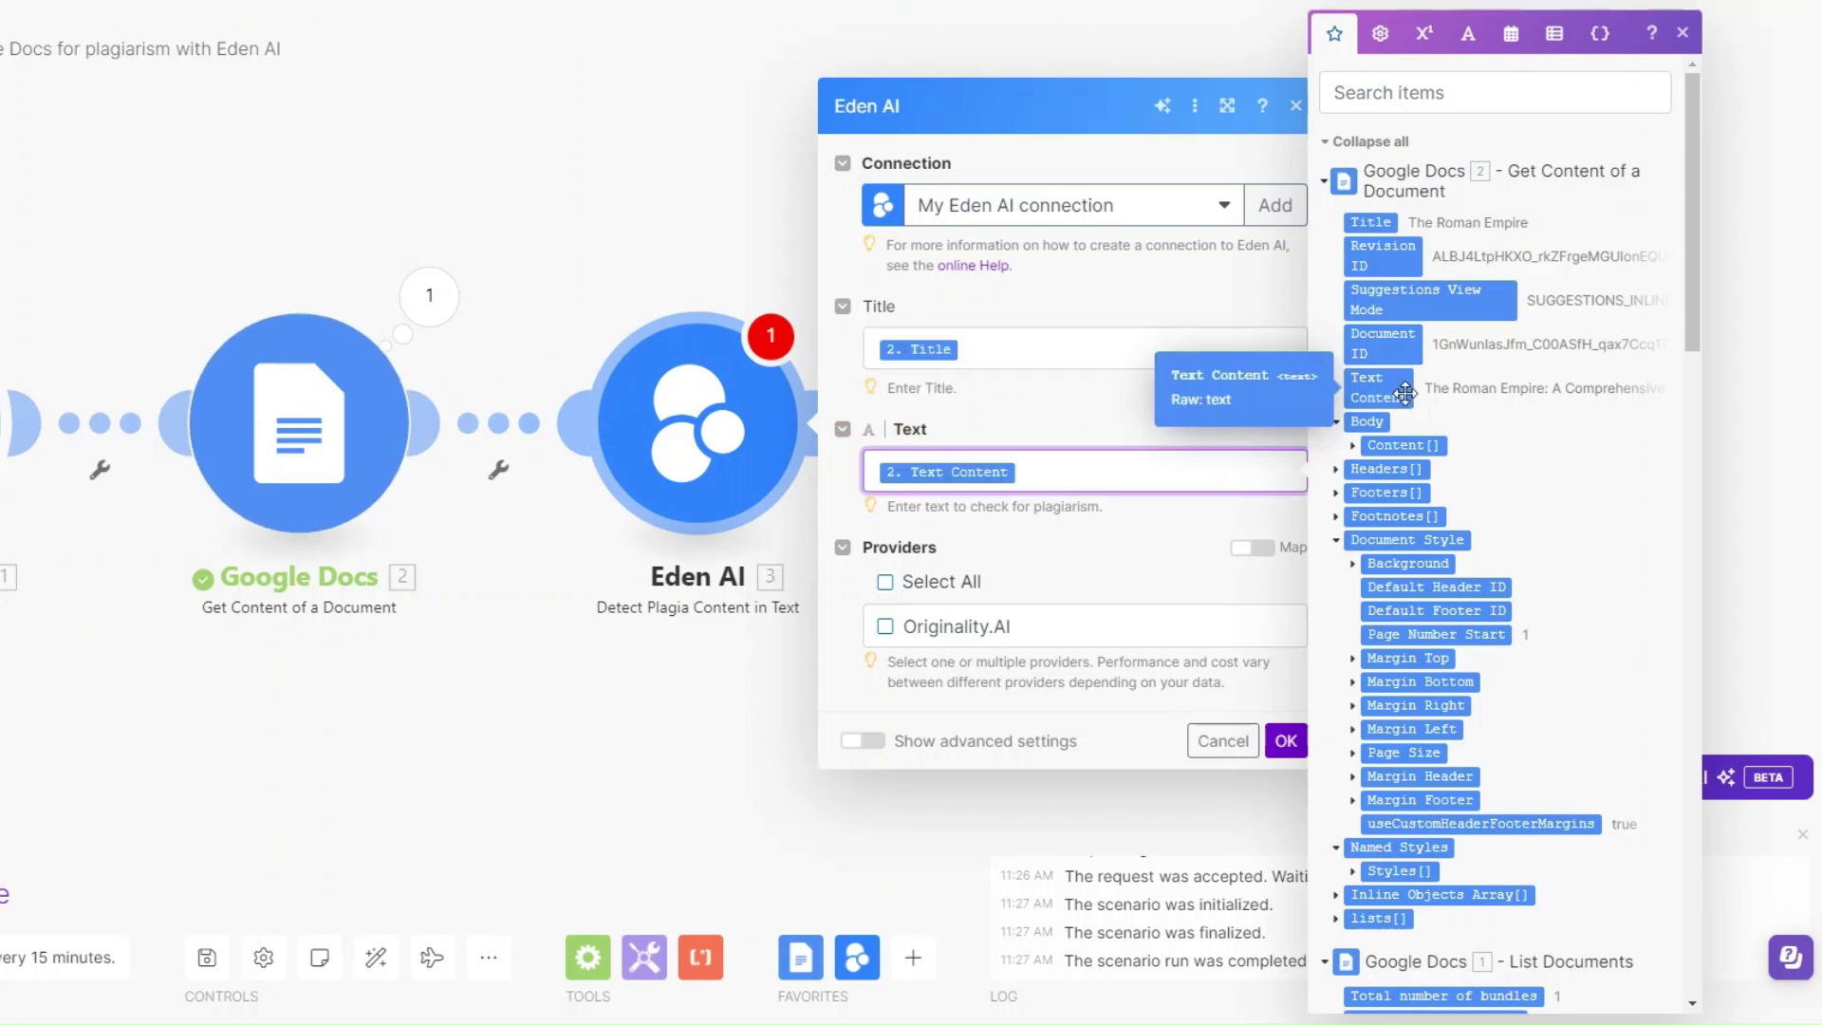
left_click(885, 627)
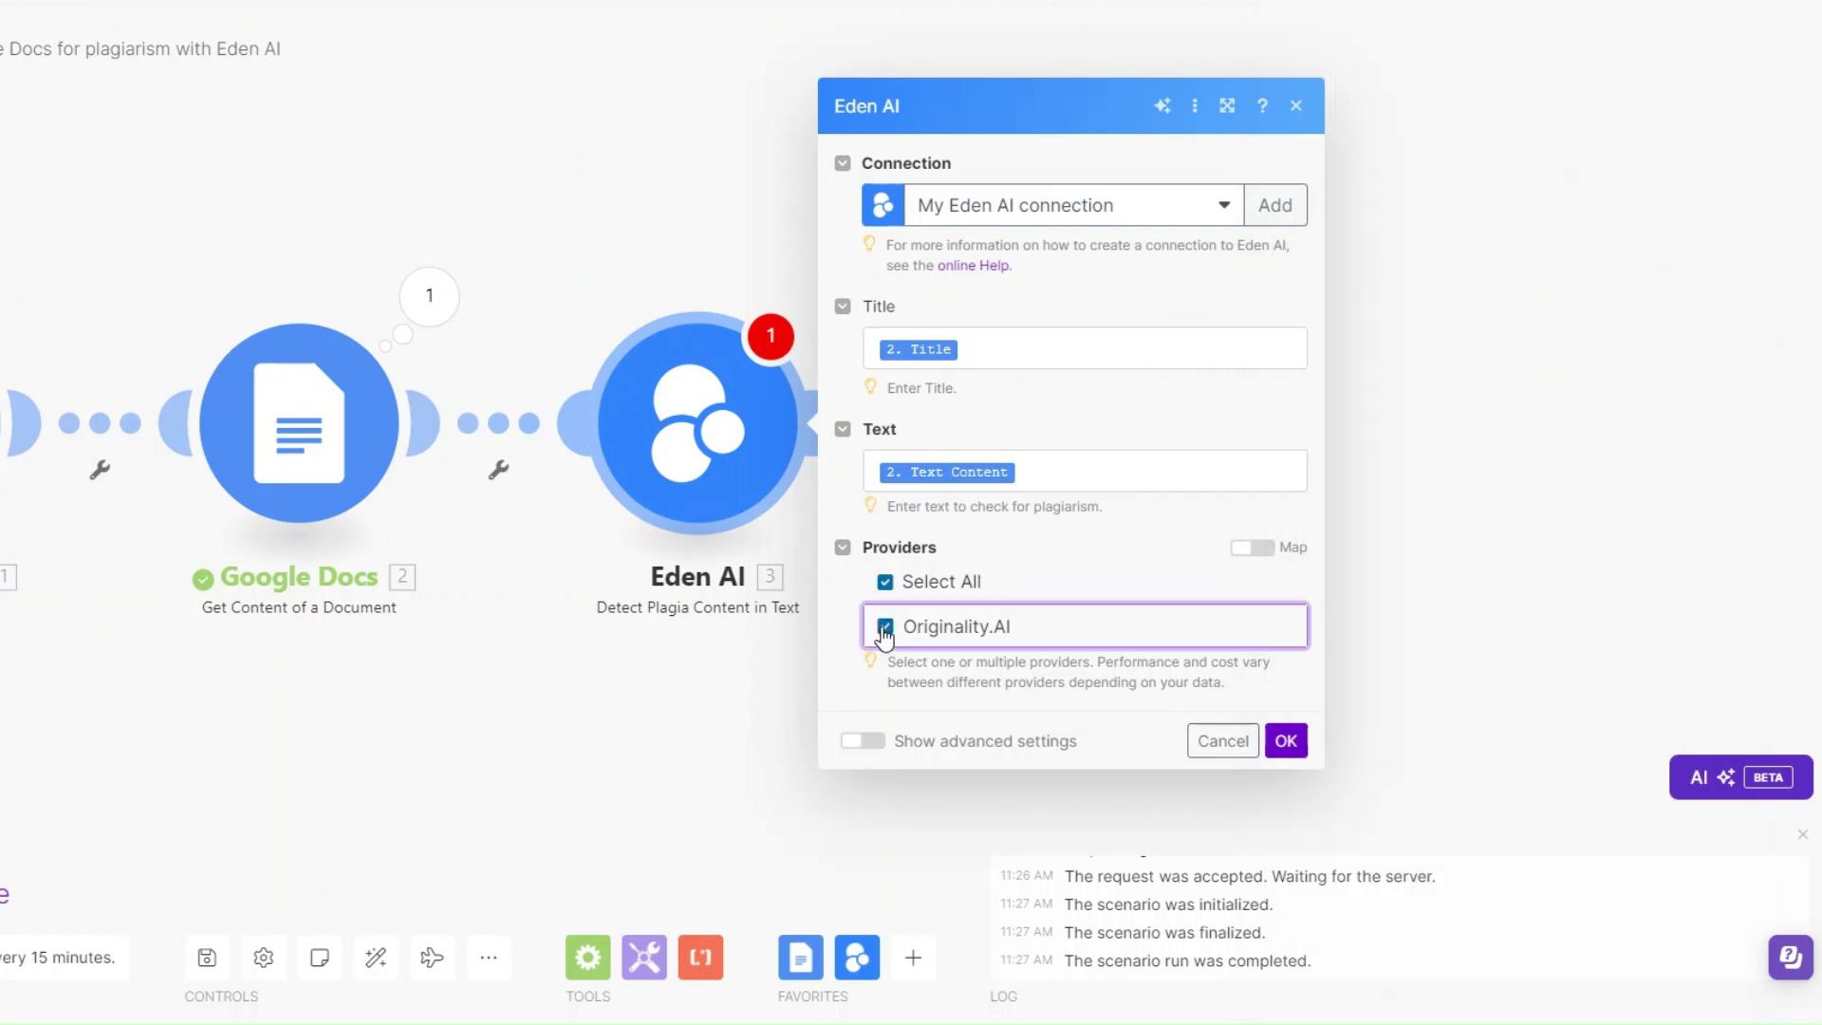
left_click(1286, 741)
Step: Run the whole scenario once and copy the API key from the Eden AI dashboard
left_click(4, 894)
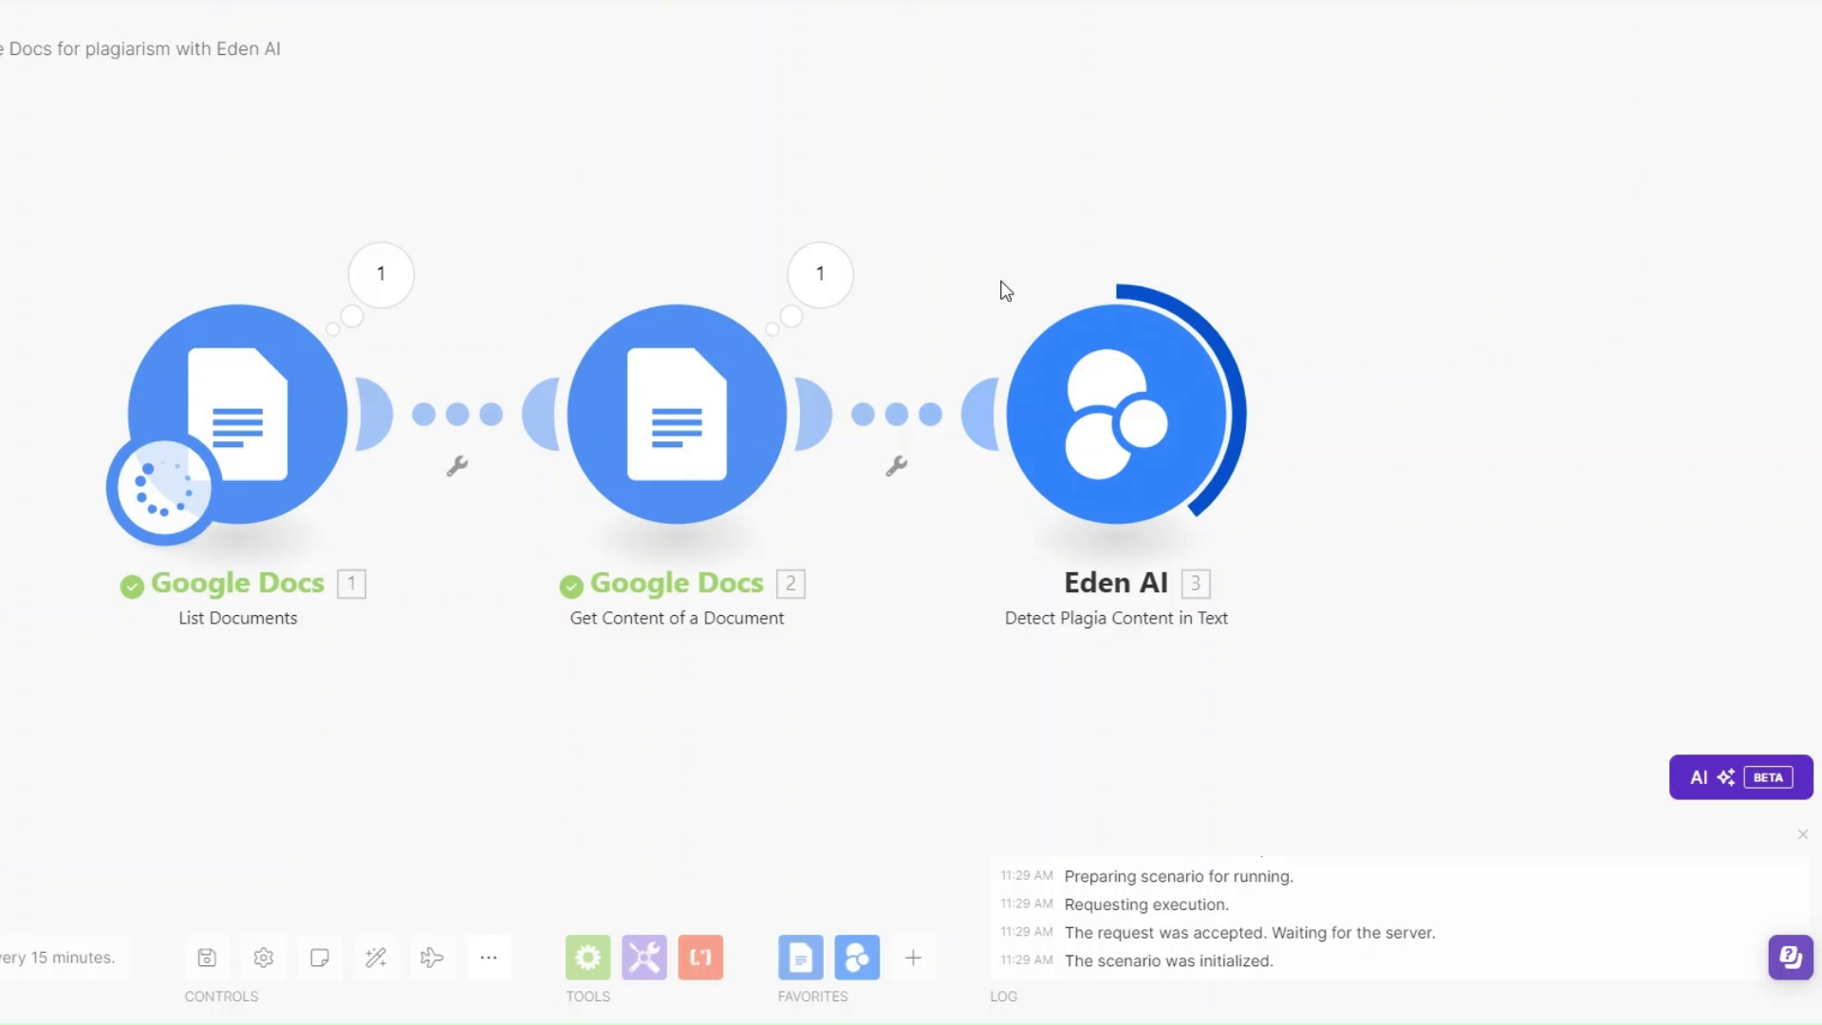
left_click_drag(706, 742, 599, 729)
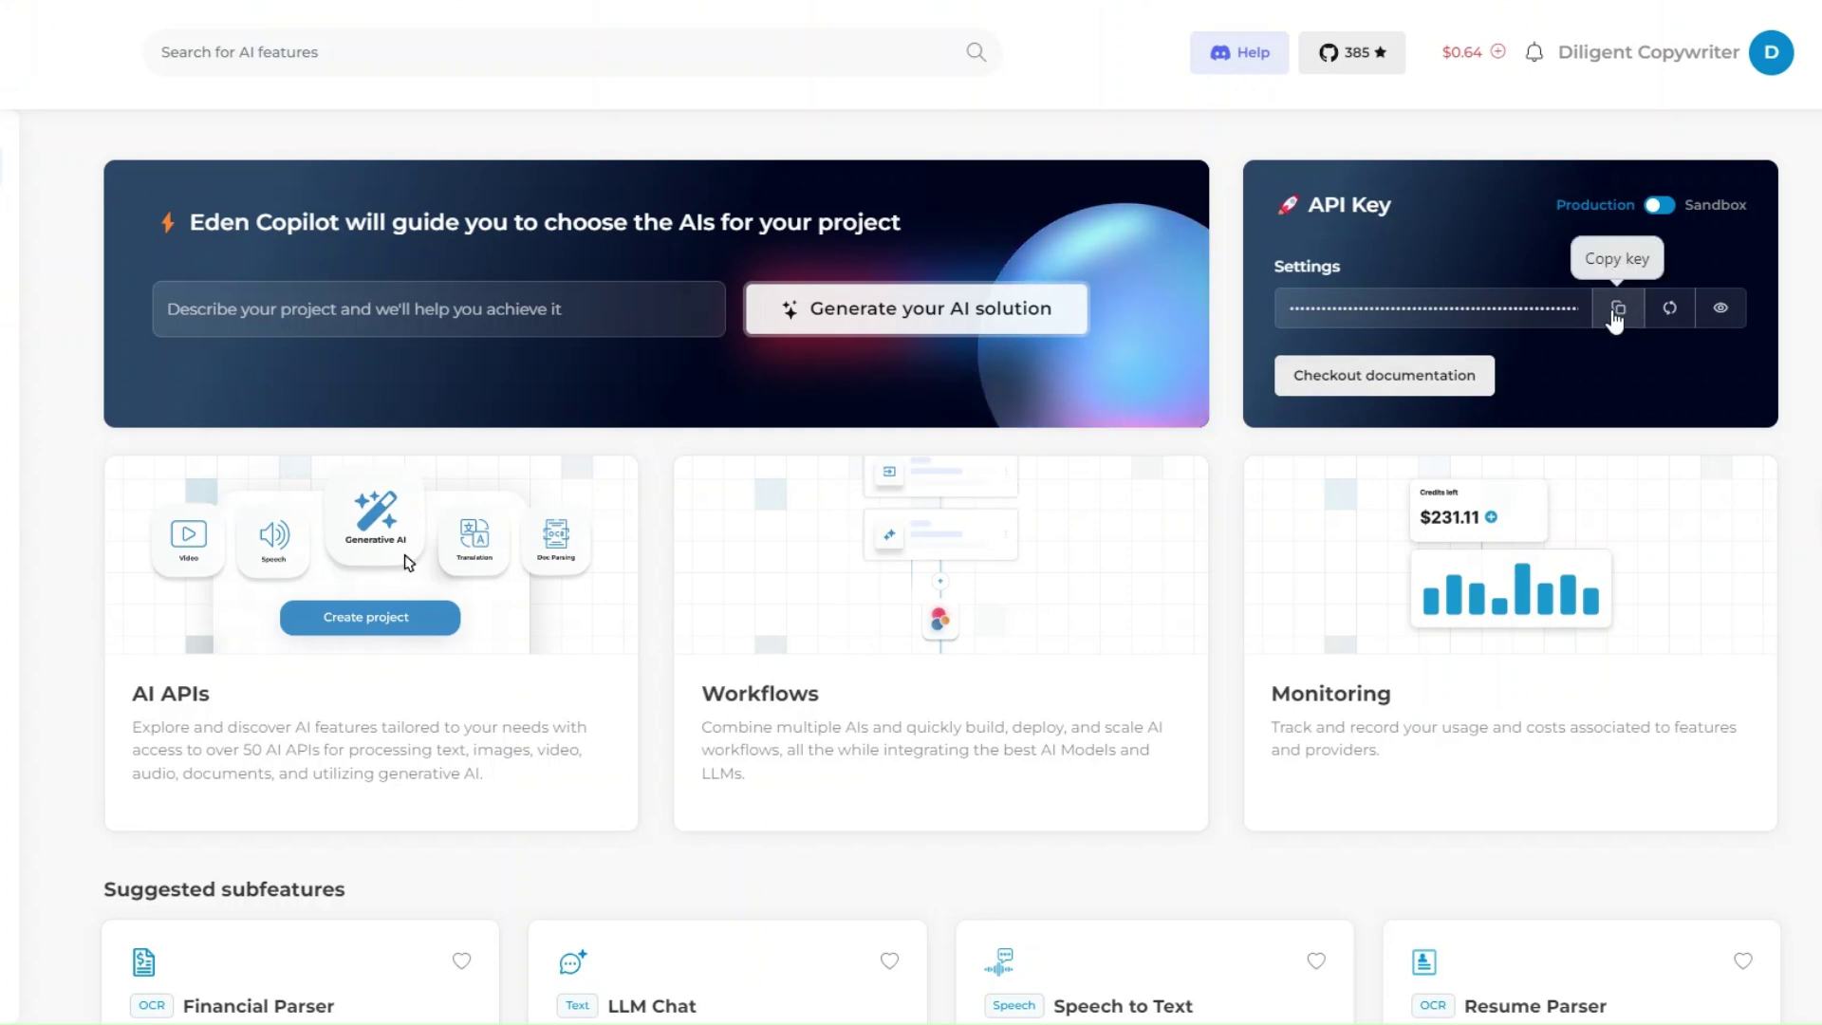
left_click(1616, 313)
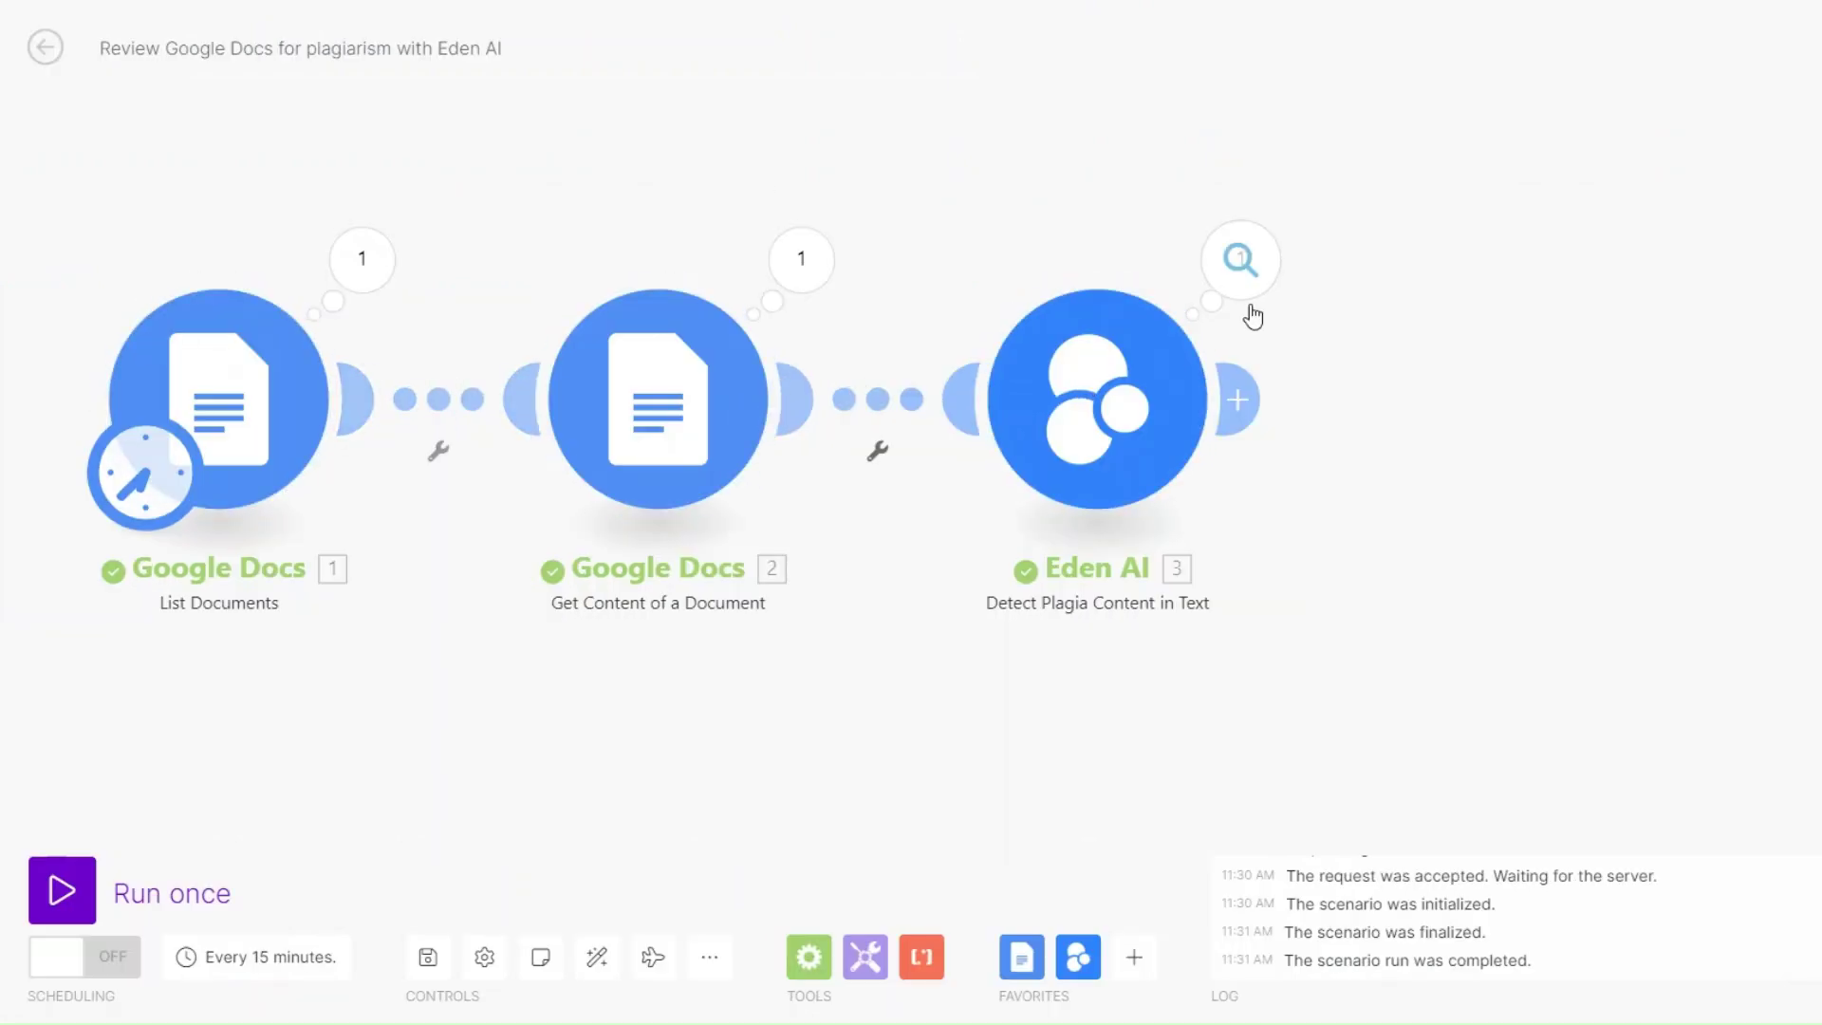
Step: Examine the Eden AI module's run output, including the document title, status, provider and Plagia Score
left_click(1238, 261)
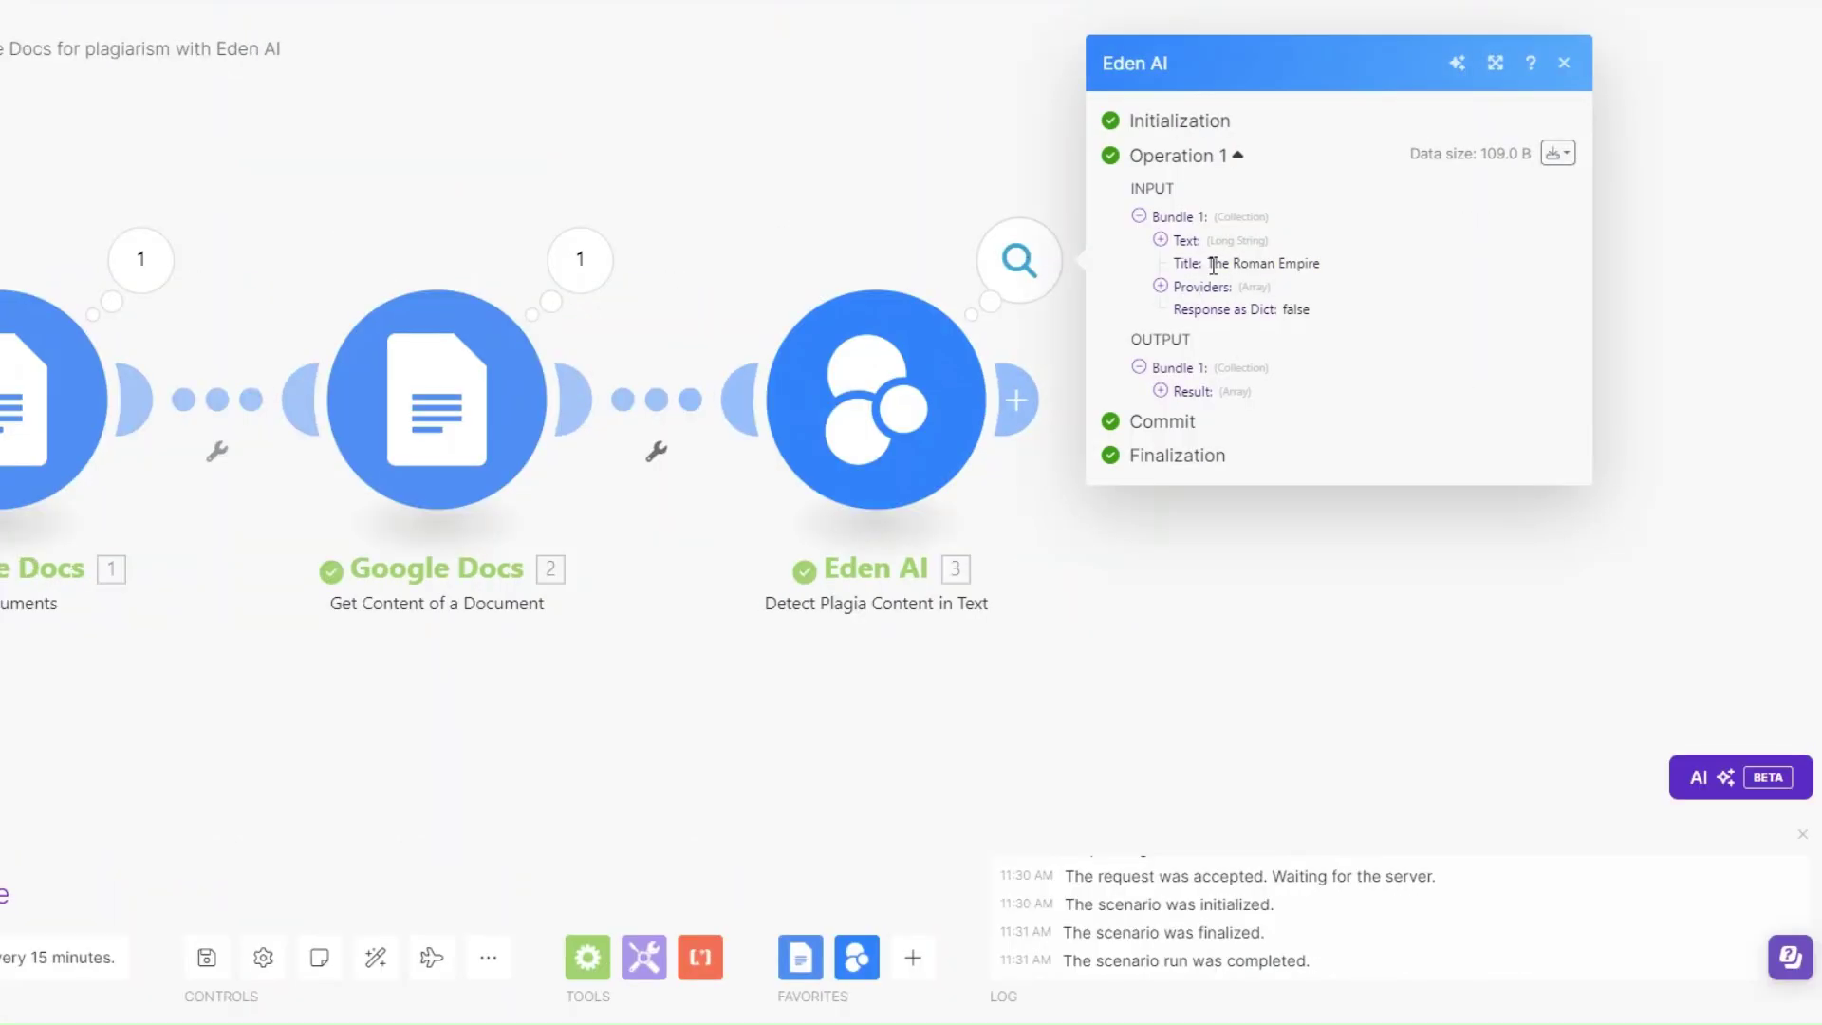
left_click_drag(1213, 267, 1332, 274)
left_click(1161, 392)
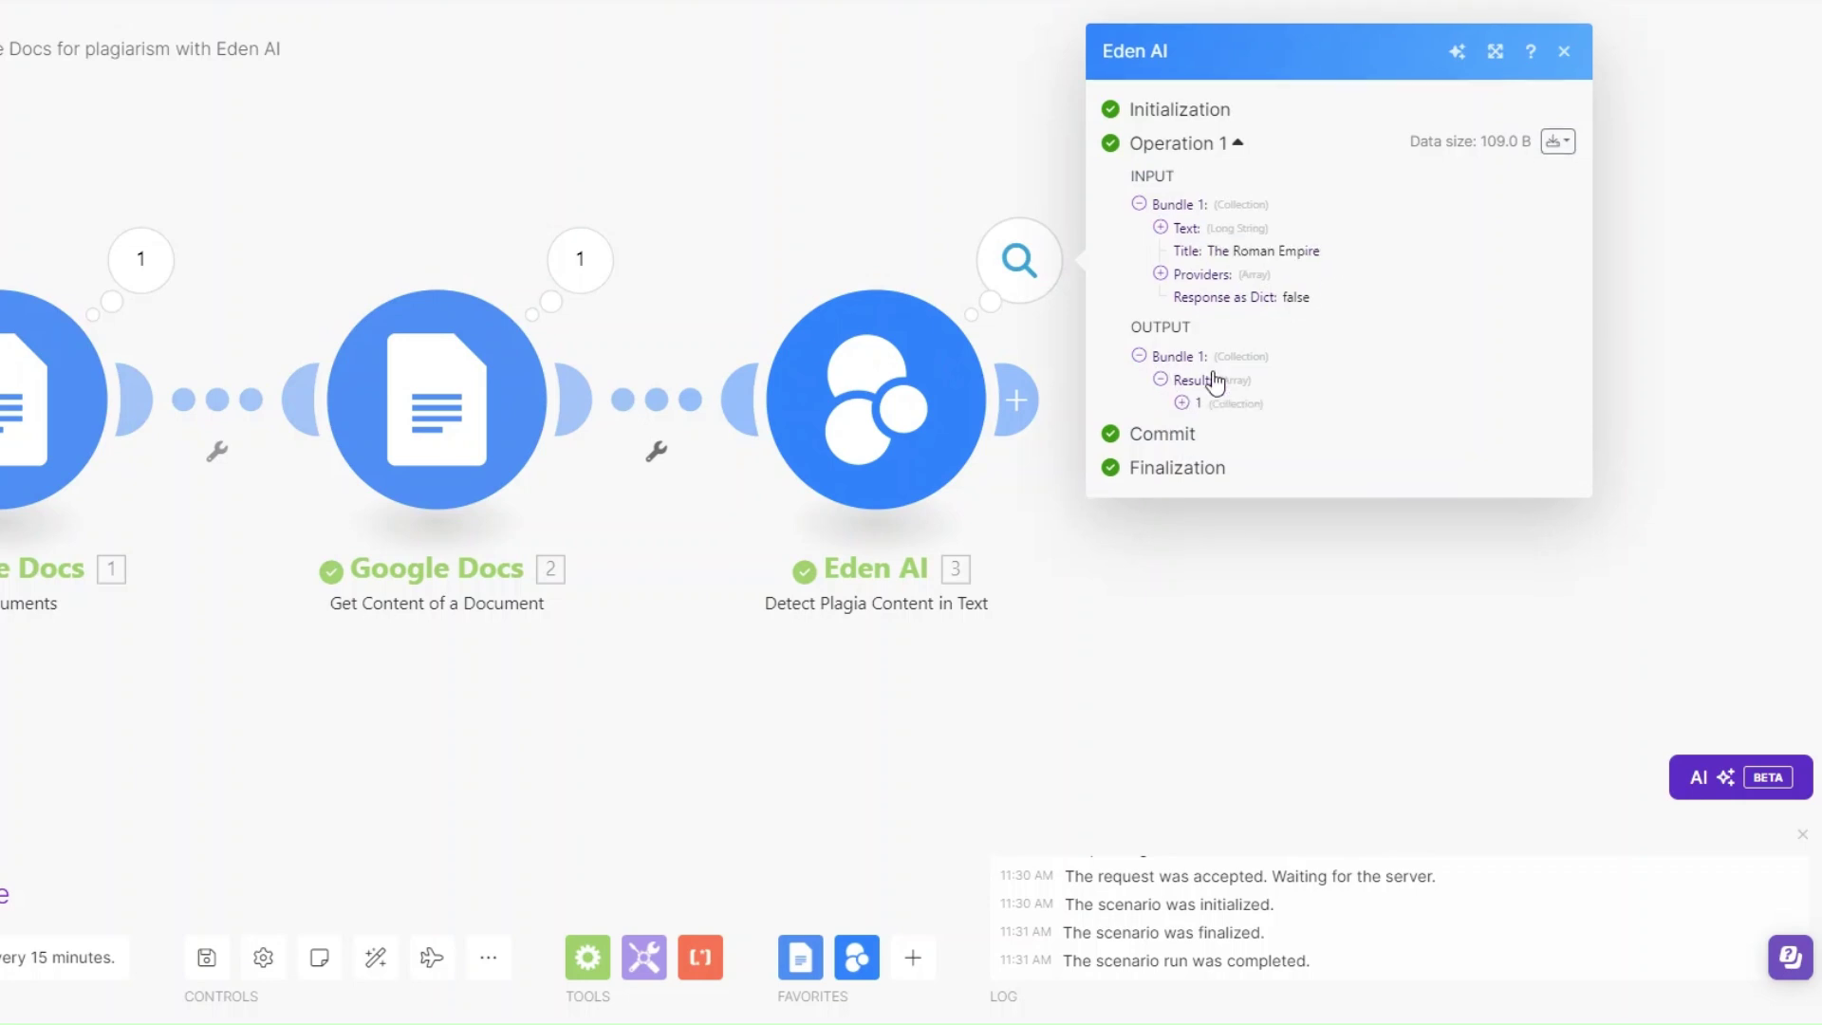
left_click(1182, 395)
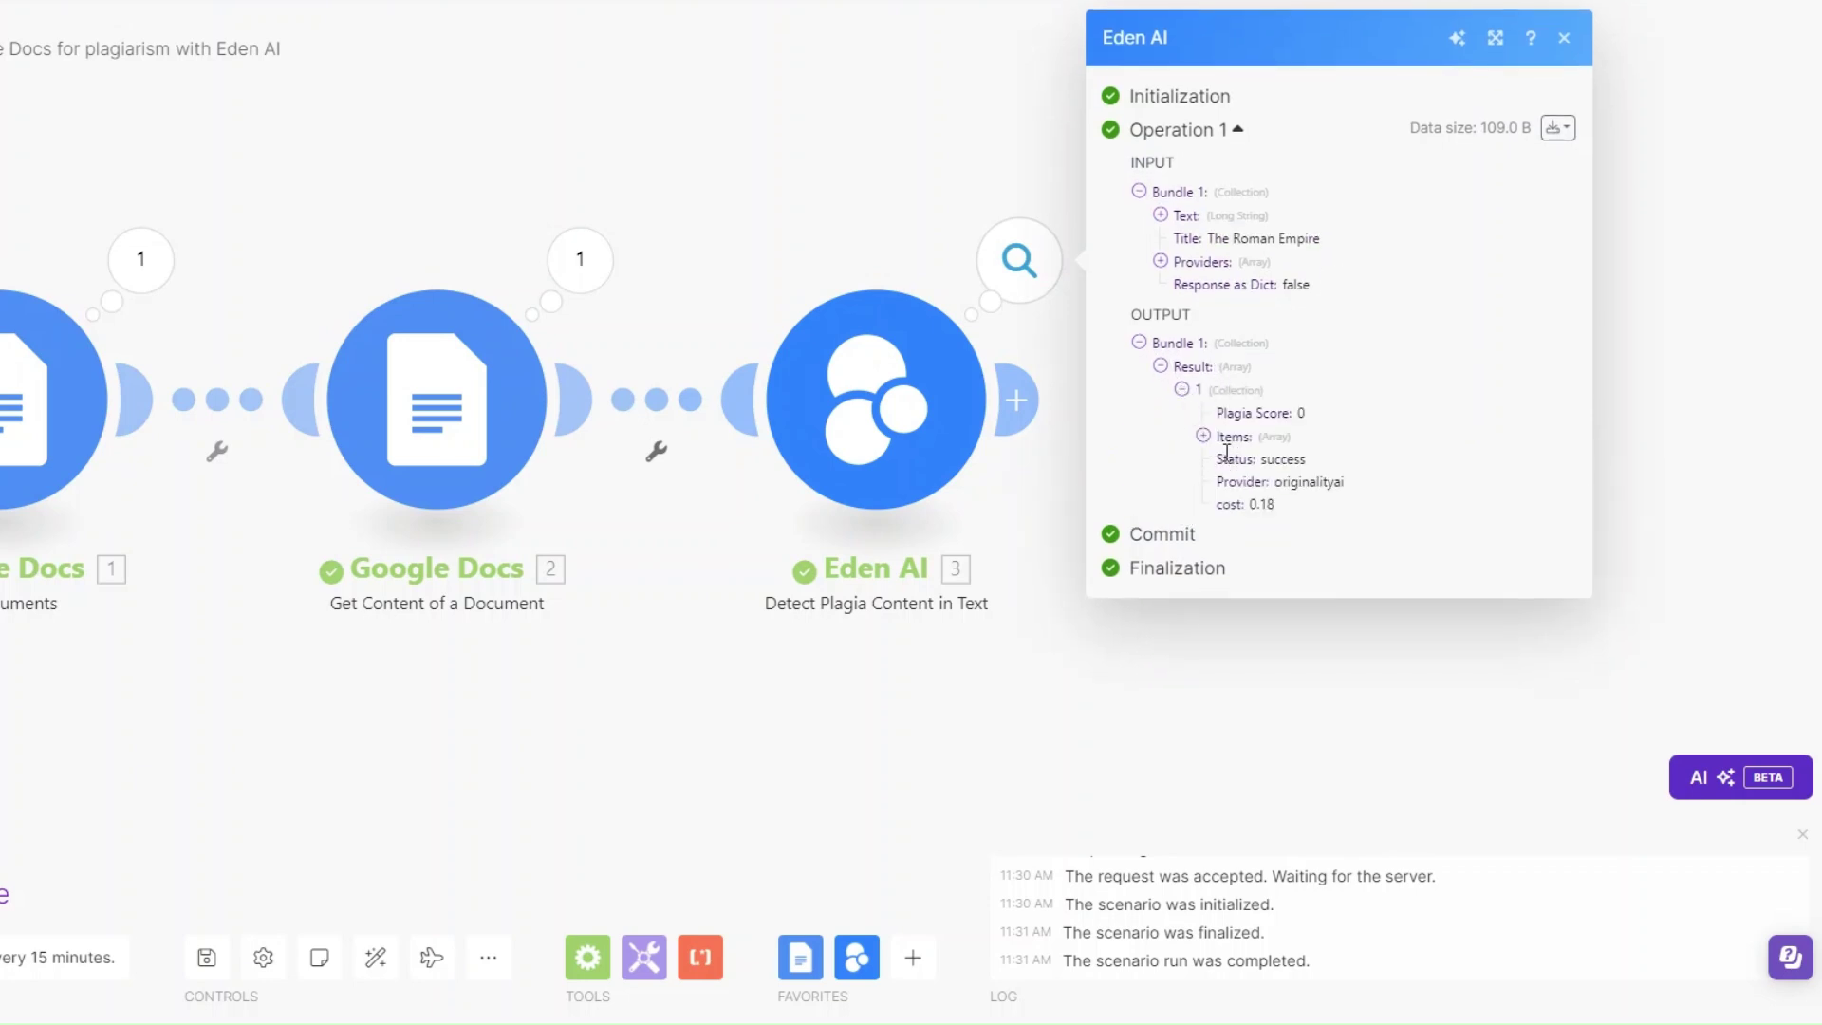
left_click_drag(1254, 464, 1352, 488)
left_click(1301, 418)
Step: Switch to Google Sheets and review the column headers of the Review Google Docs for plagiarism spreadsheet
left_click(732, 178)
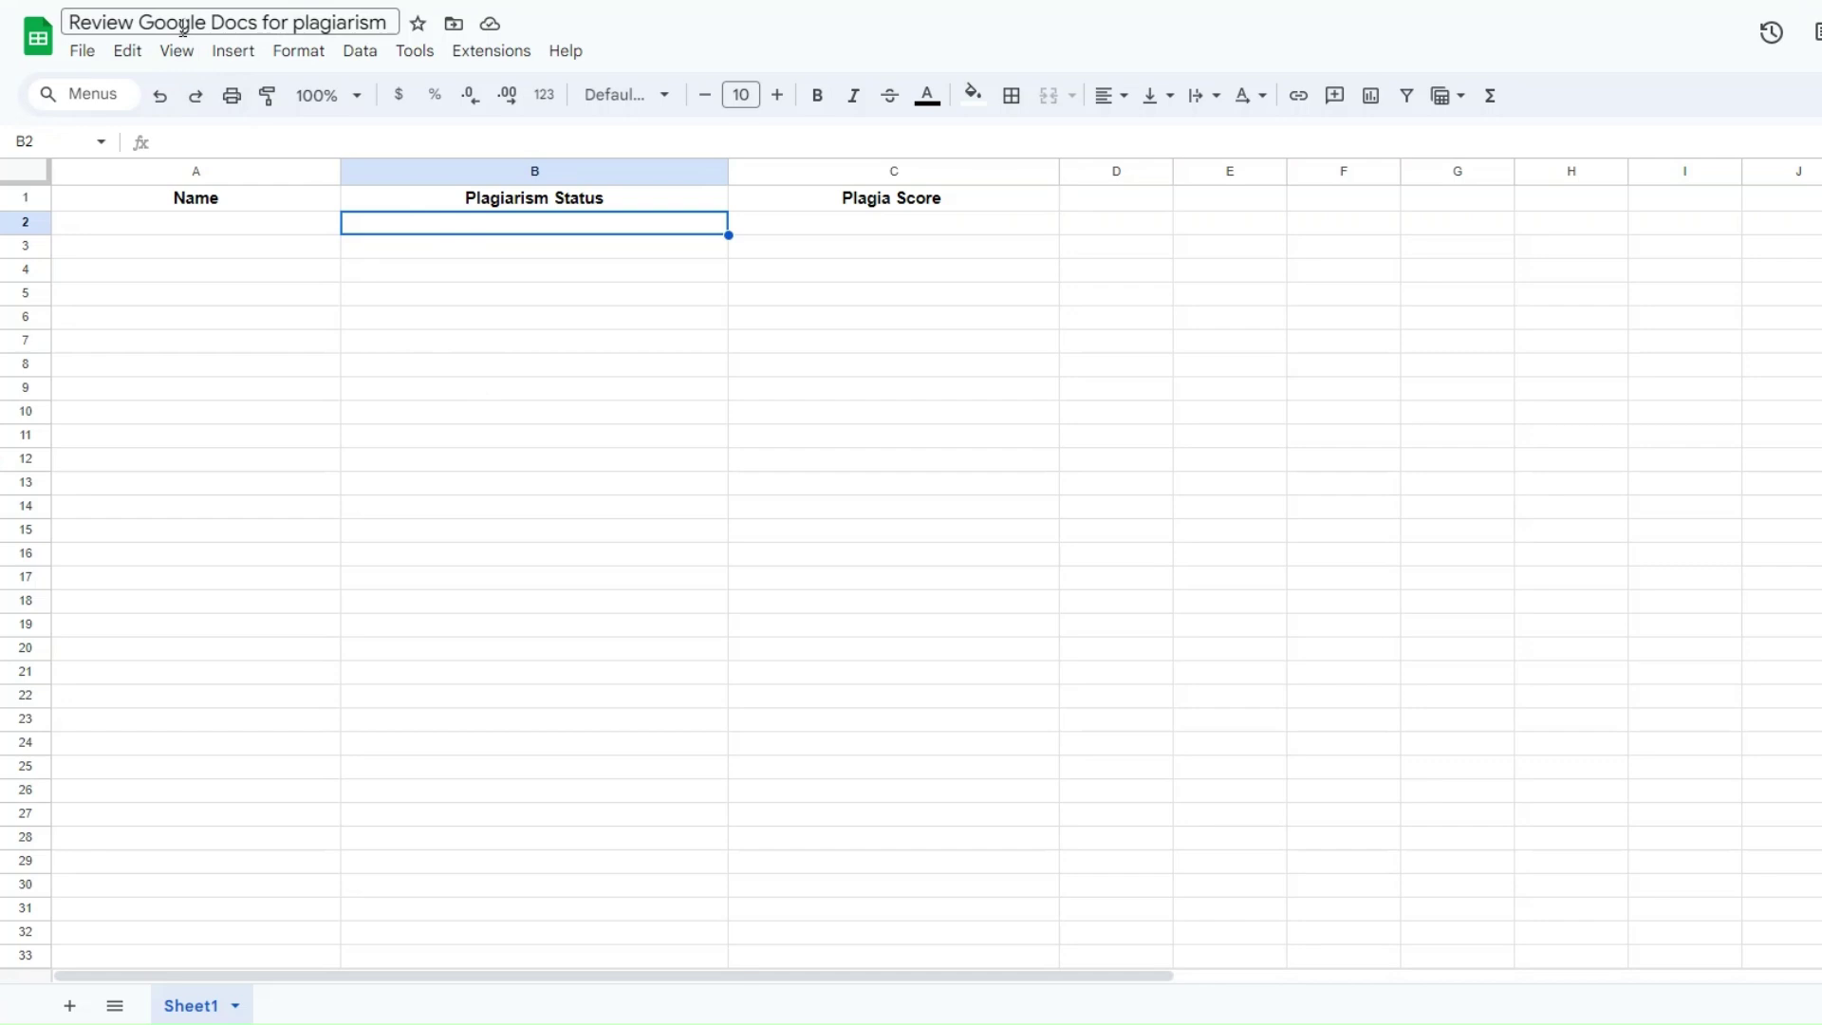
left_click(437, 296)
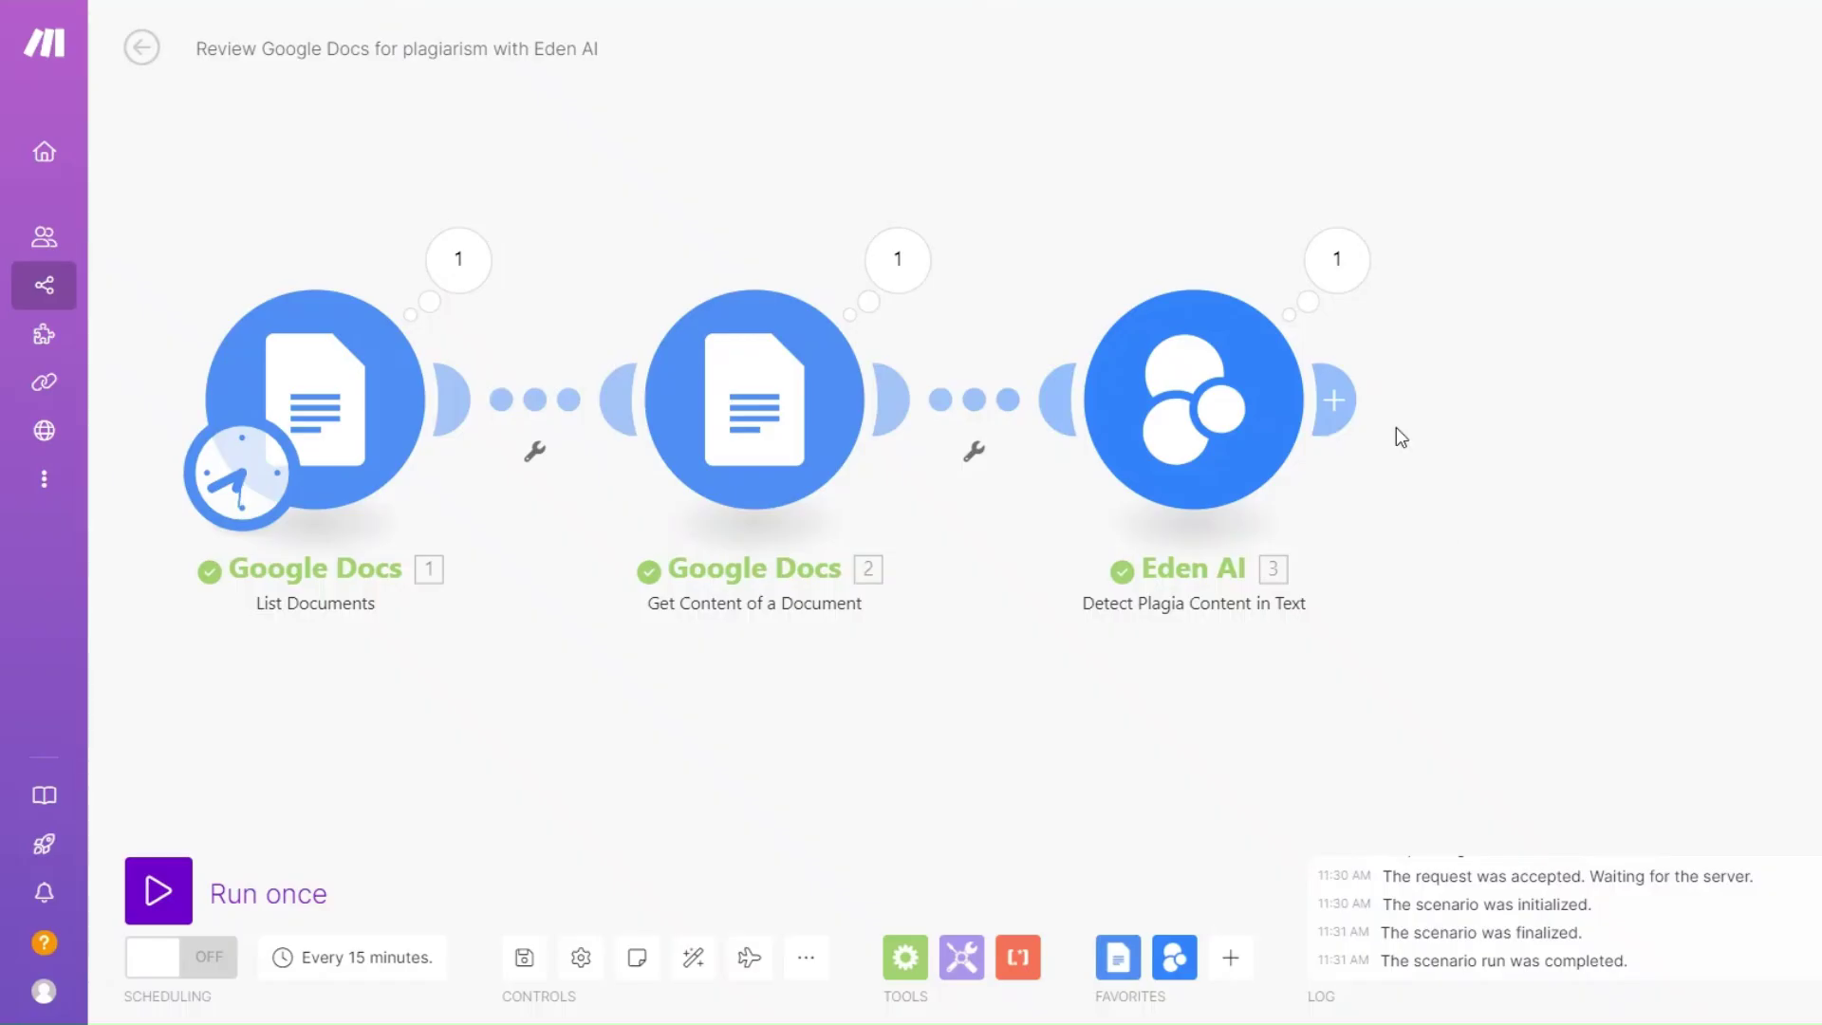
Step: Add a Google Sheets Add a Row module after the Eden AI module in the Make scenario
left_click(1334, 400)
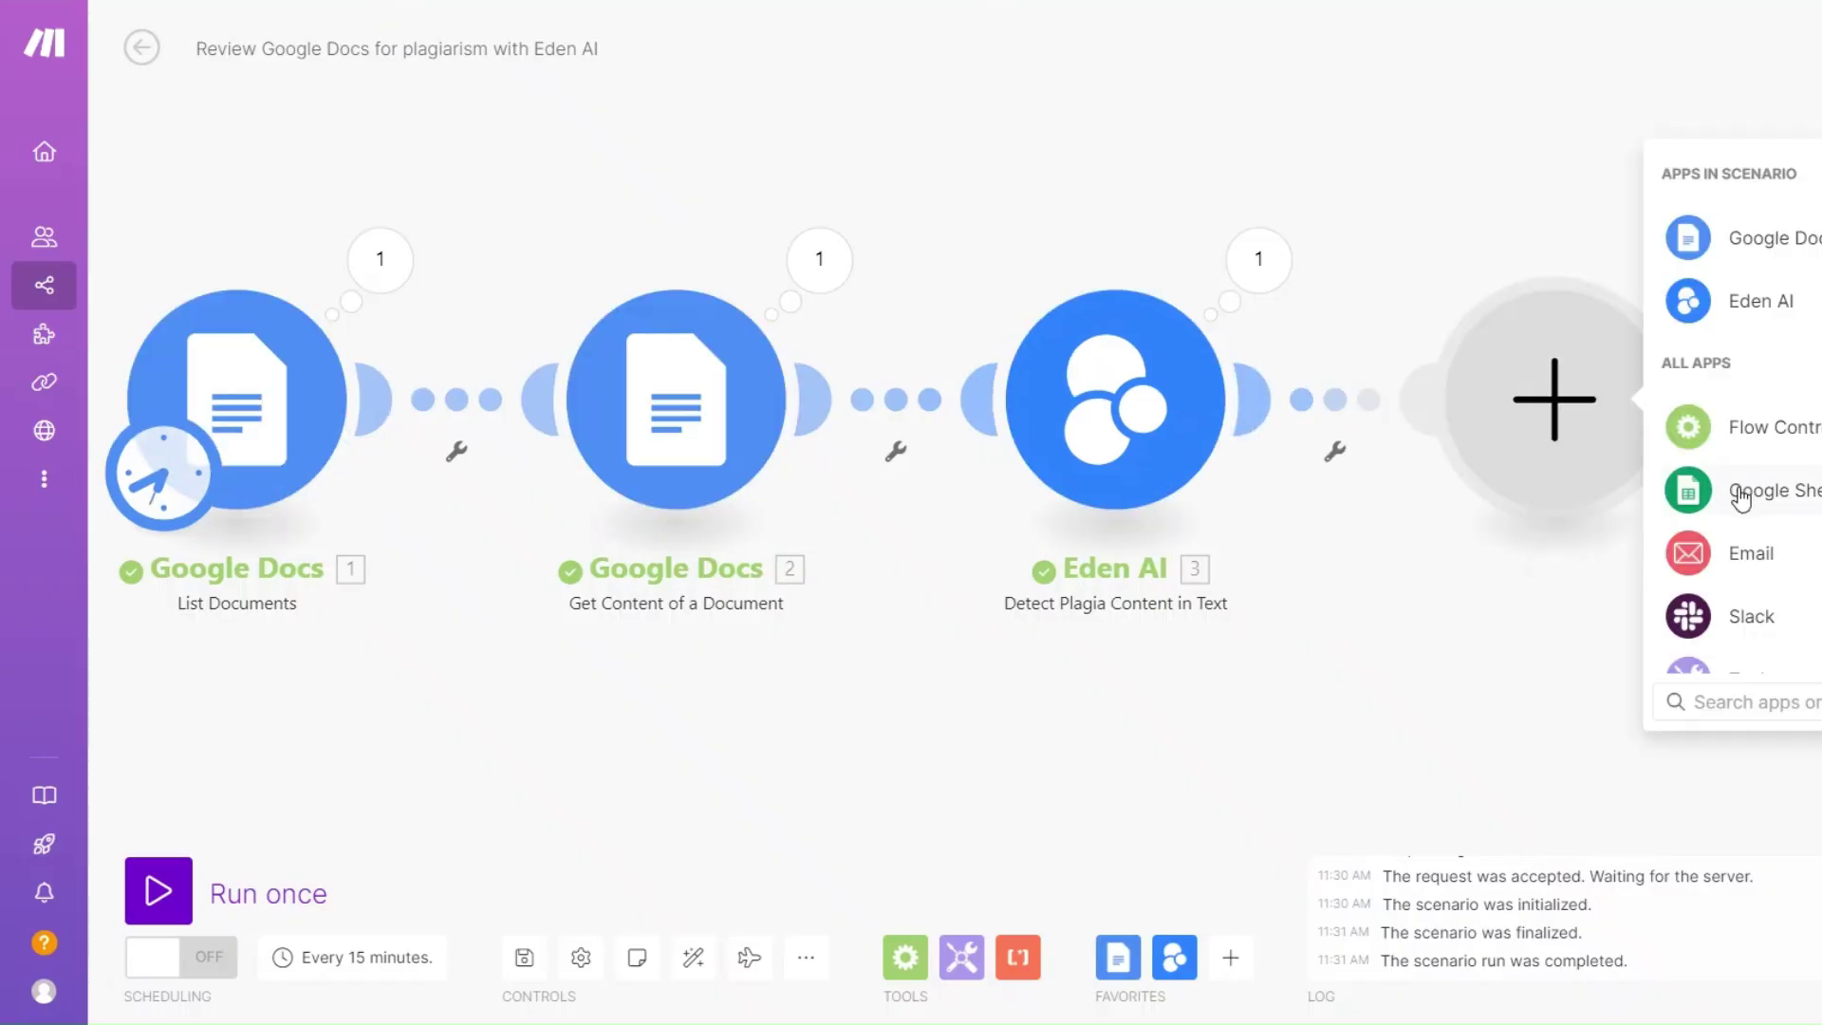
left_click(1708, 489)
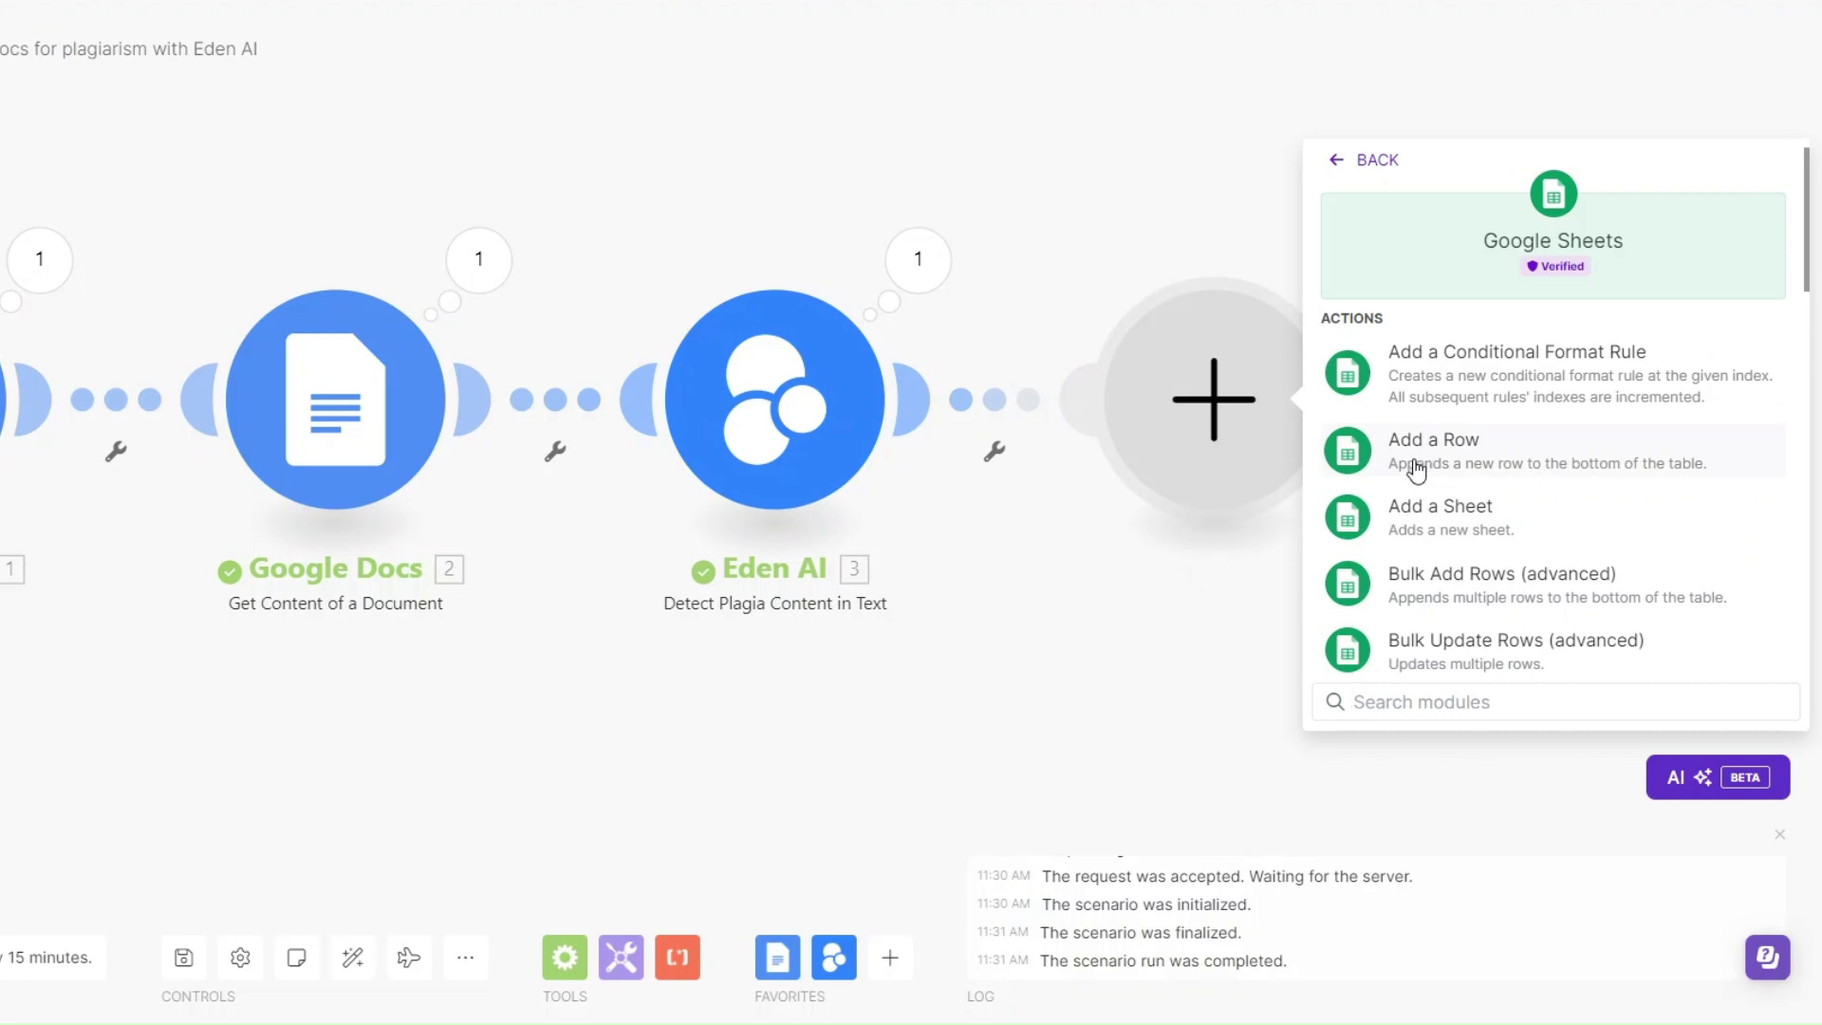
left_click(1420, 465)
Step: Point the Add a Row module to Sheet1 of the Review Google Docs for plagiarism spreadsheet, using Select by path
left_click(1289, 361)
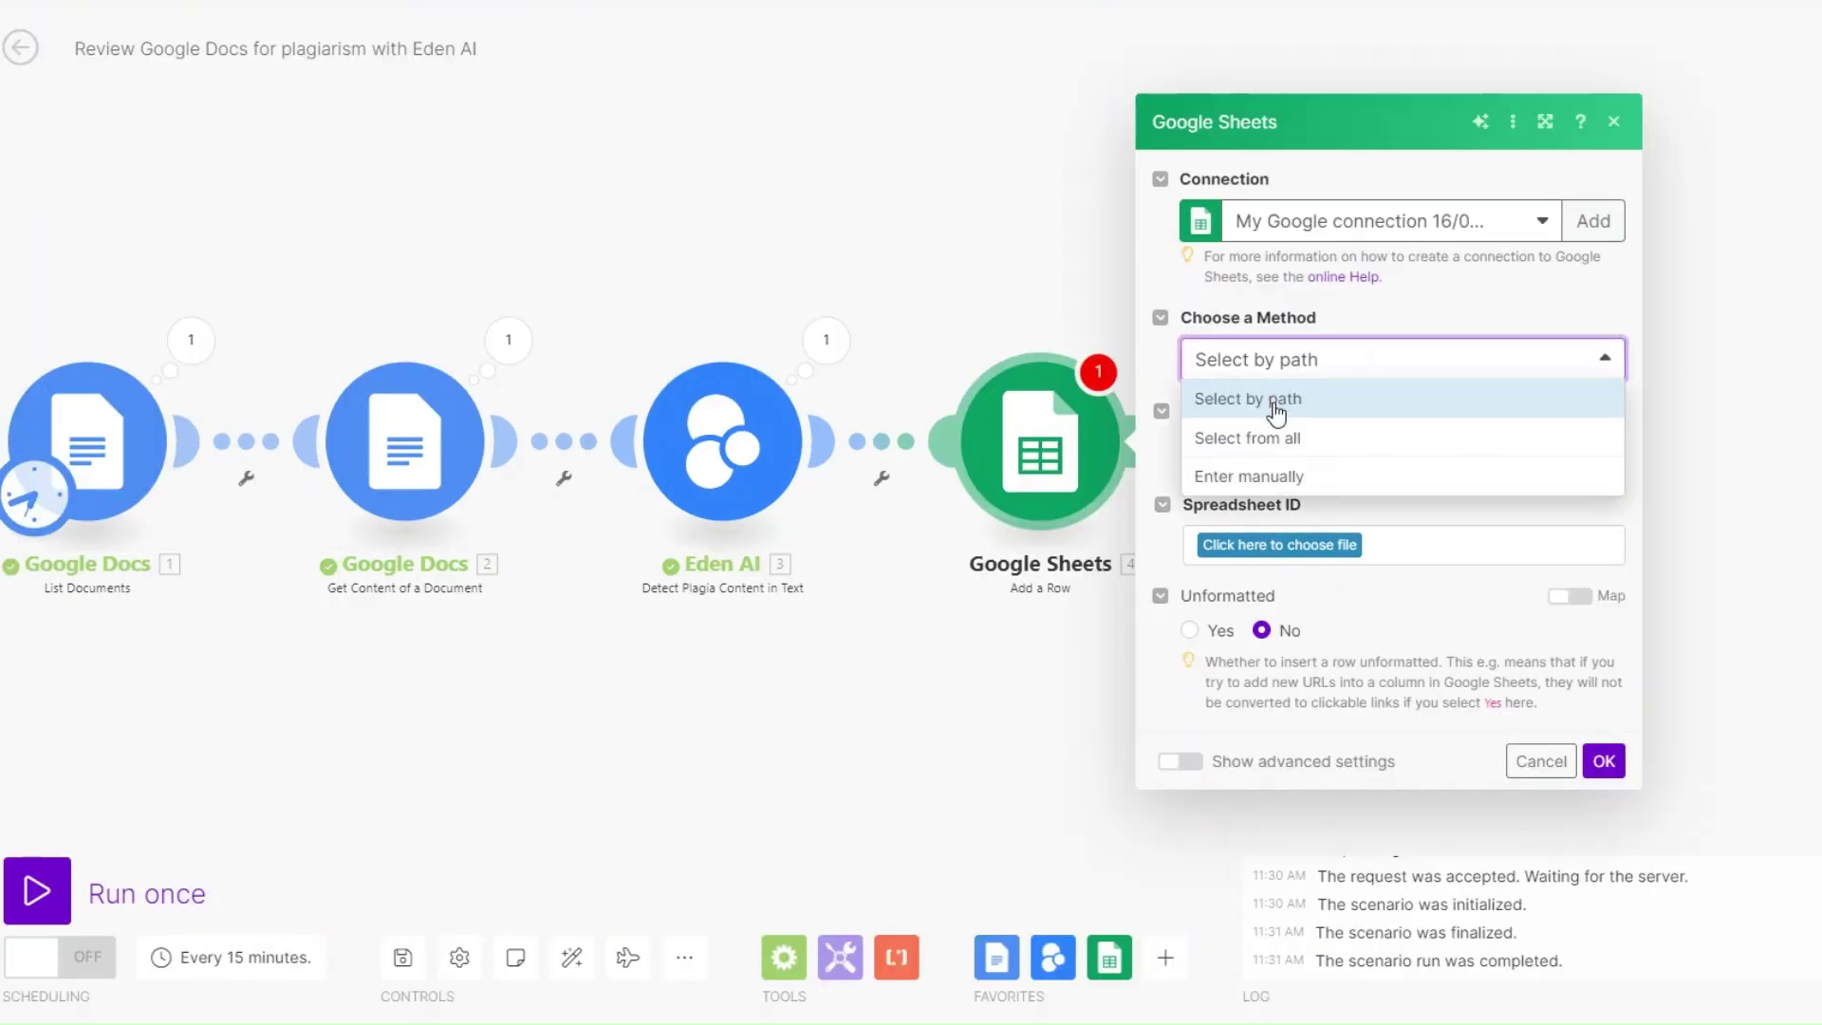
left_click(1276, 406)
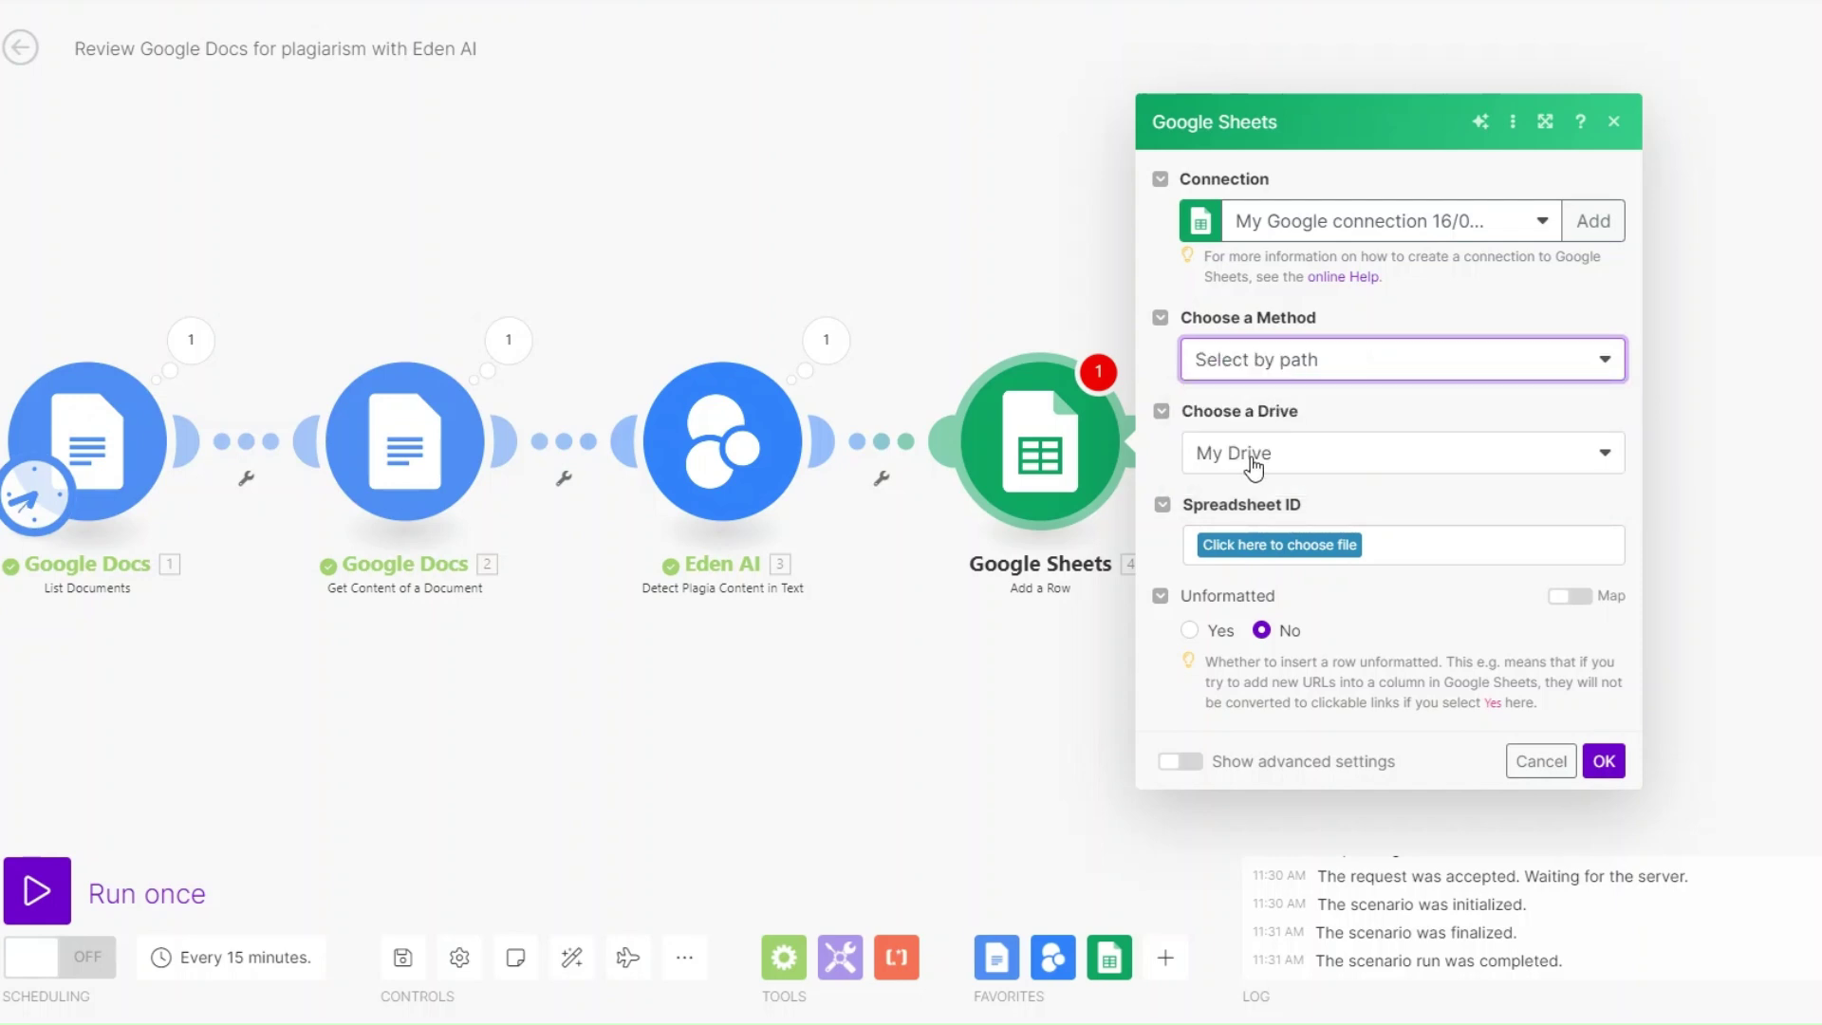
left_click(1280, 544)
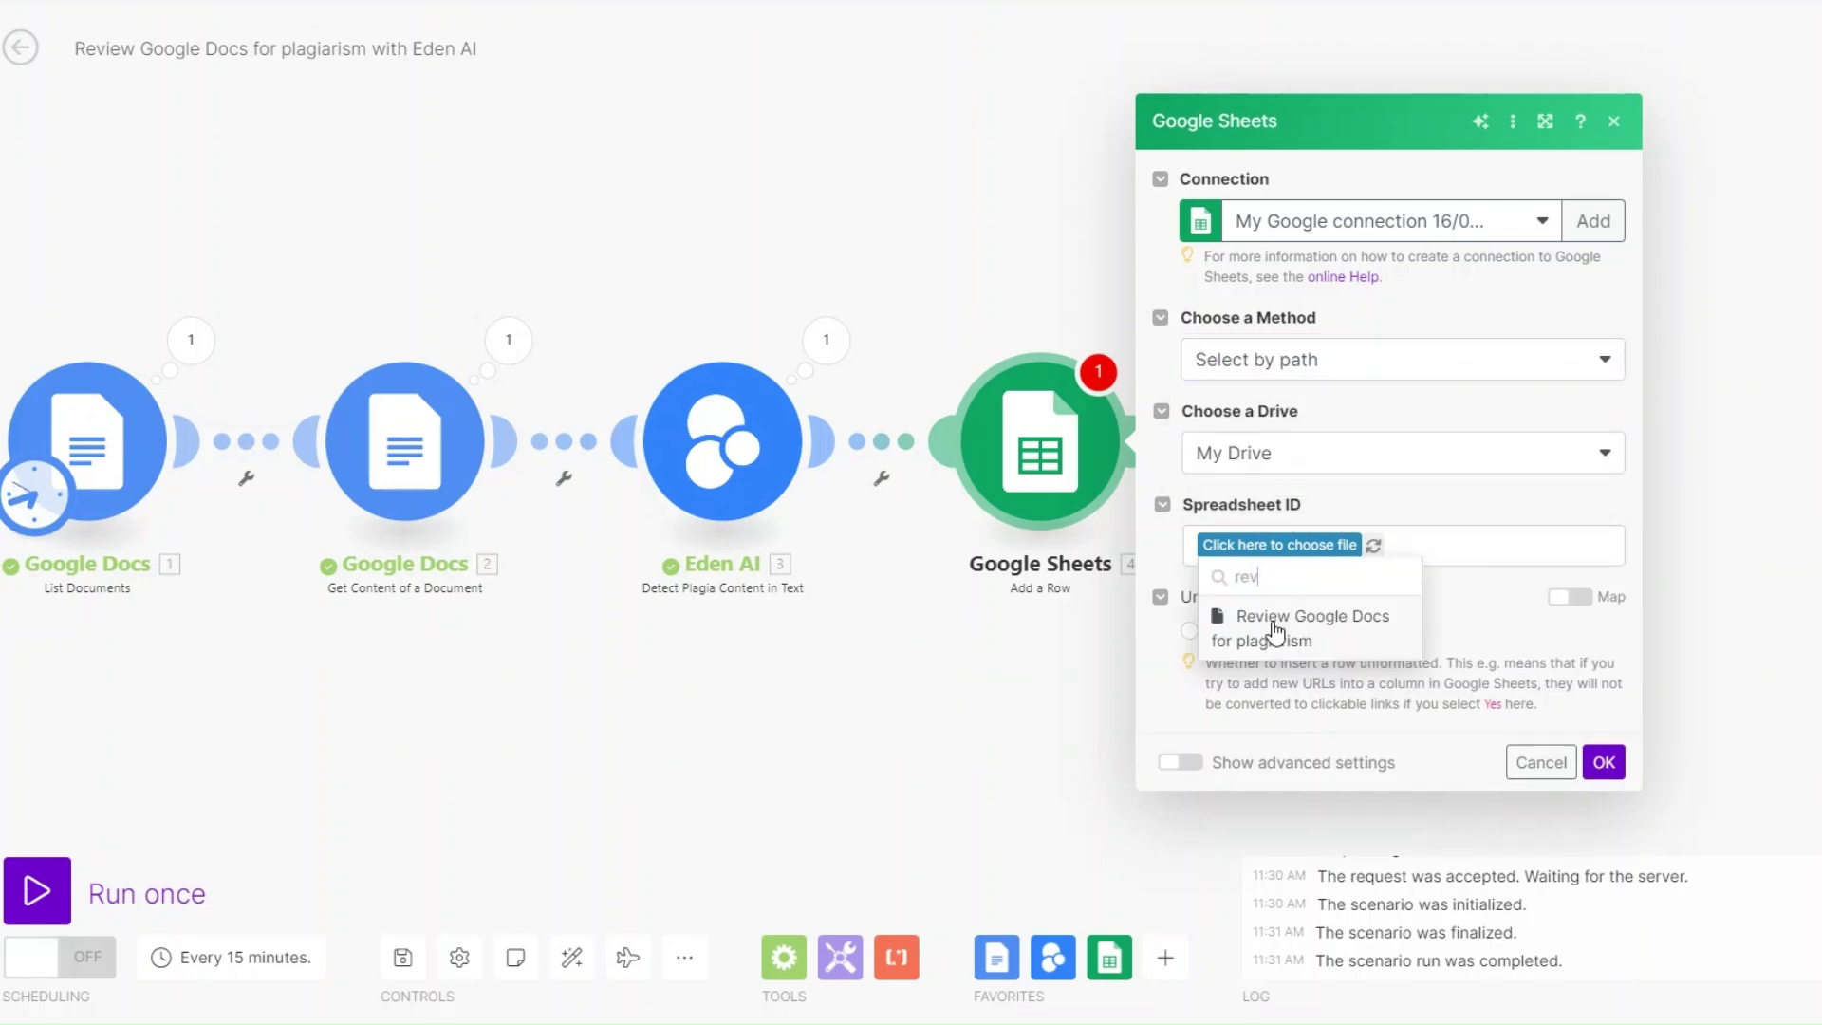
left_click(1277, 631)
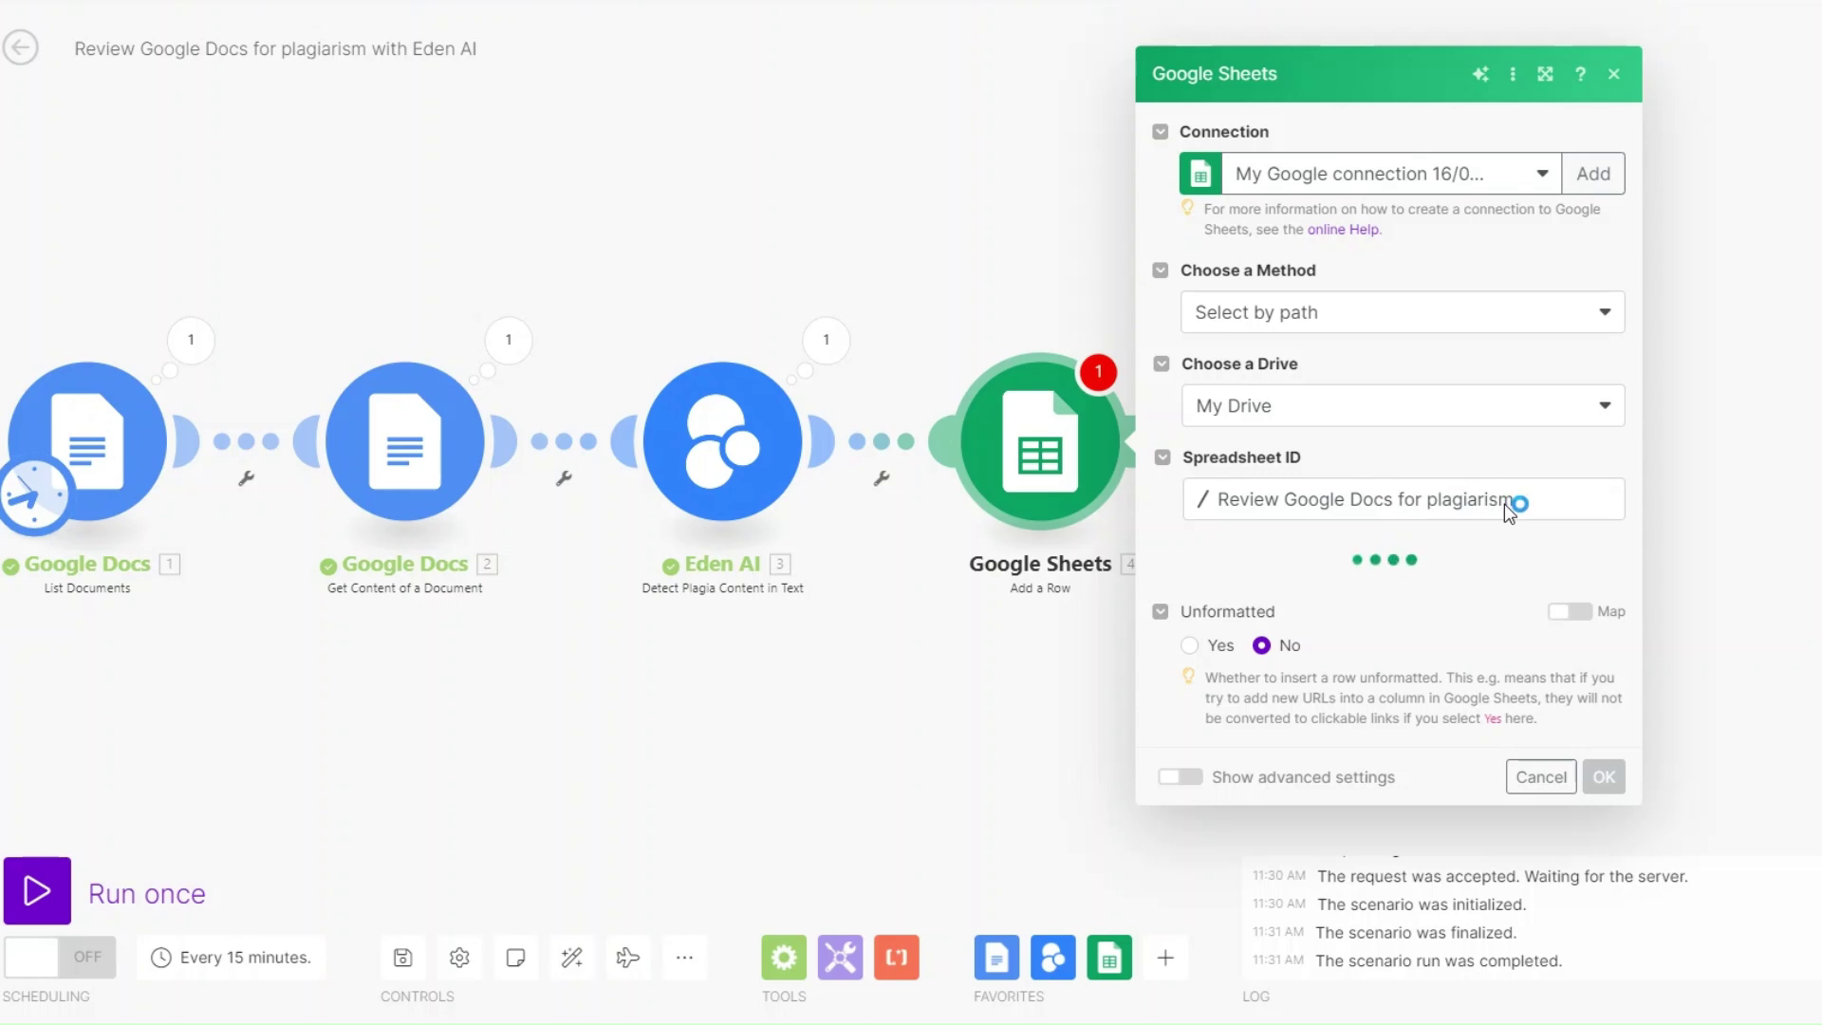
left_click(1292, 594)
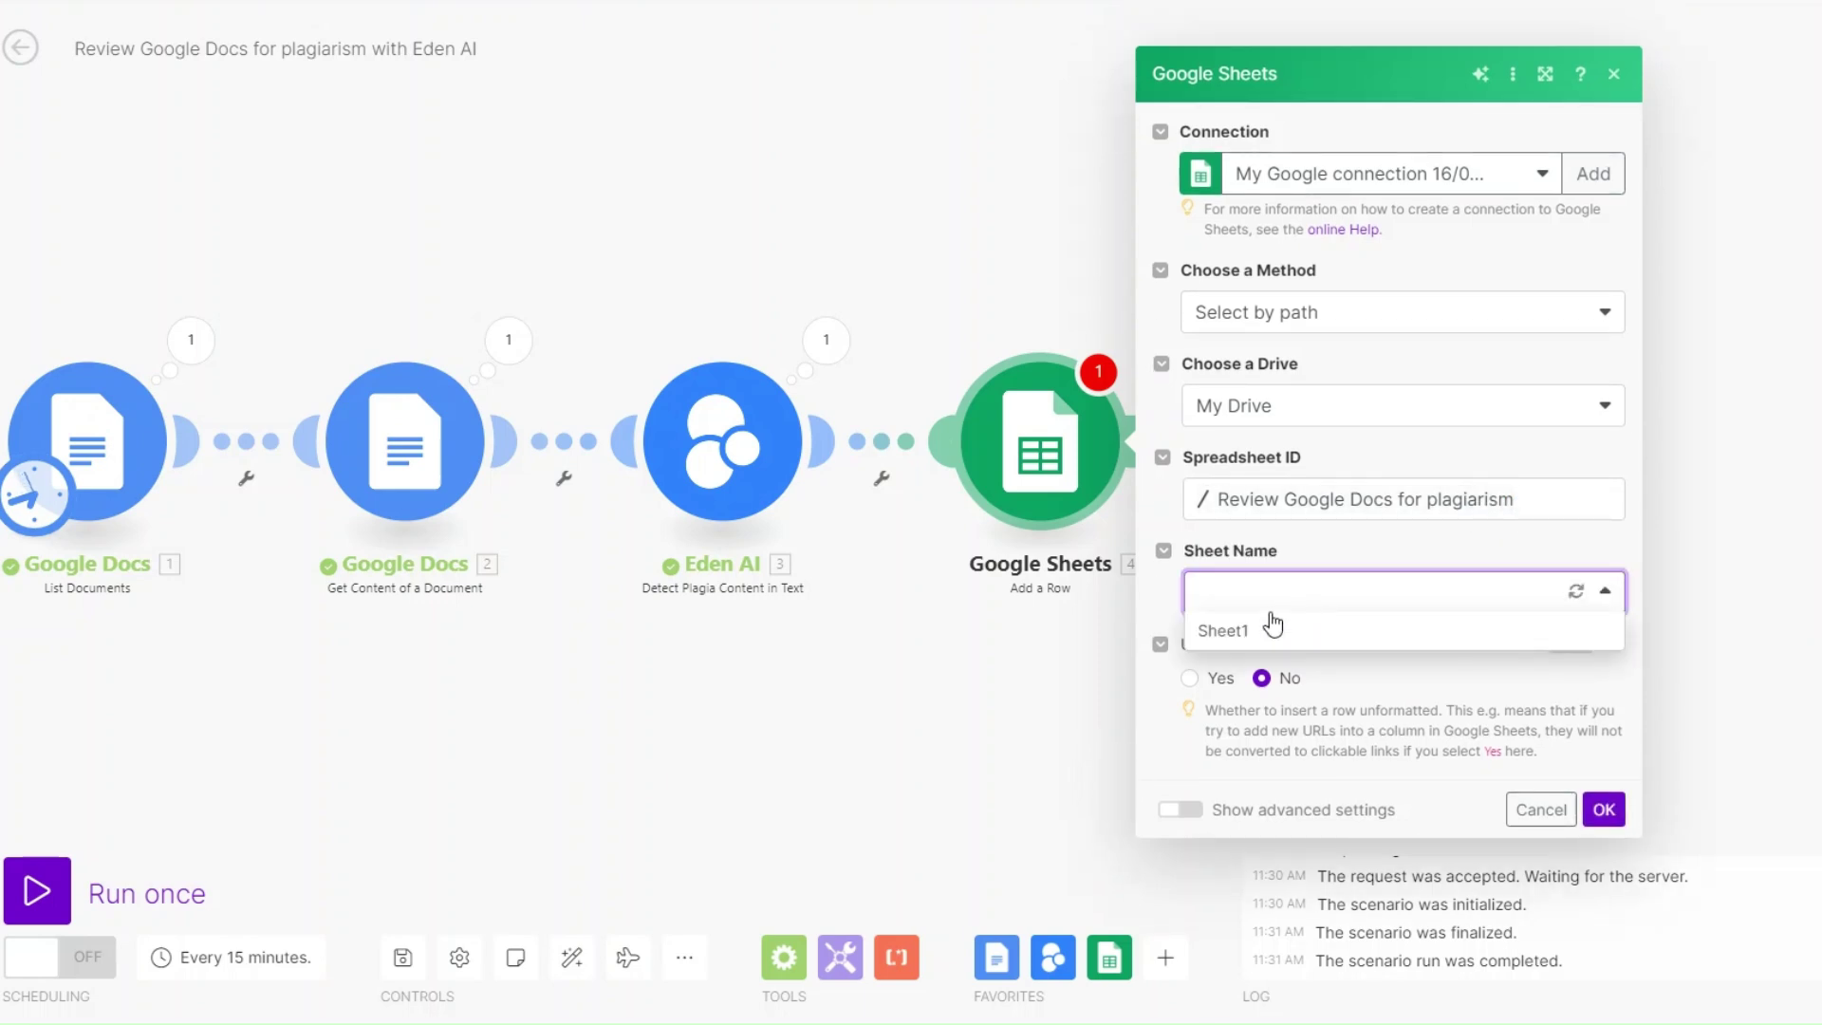
left_click(1274, 634)
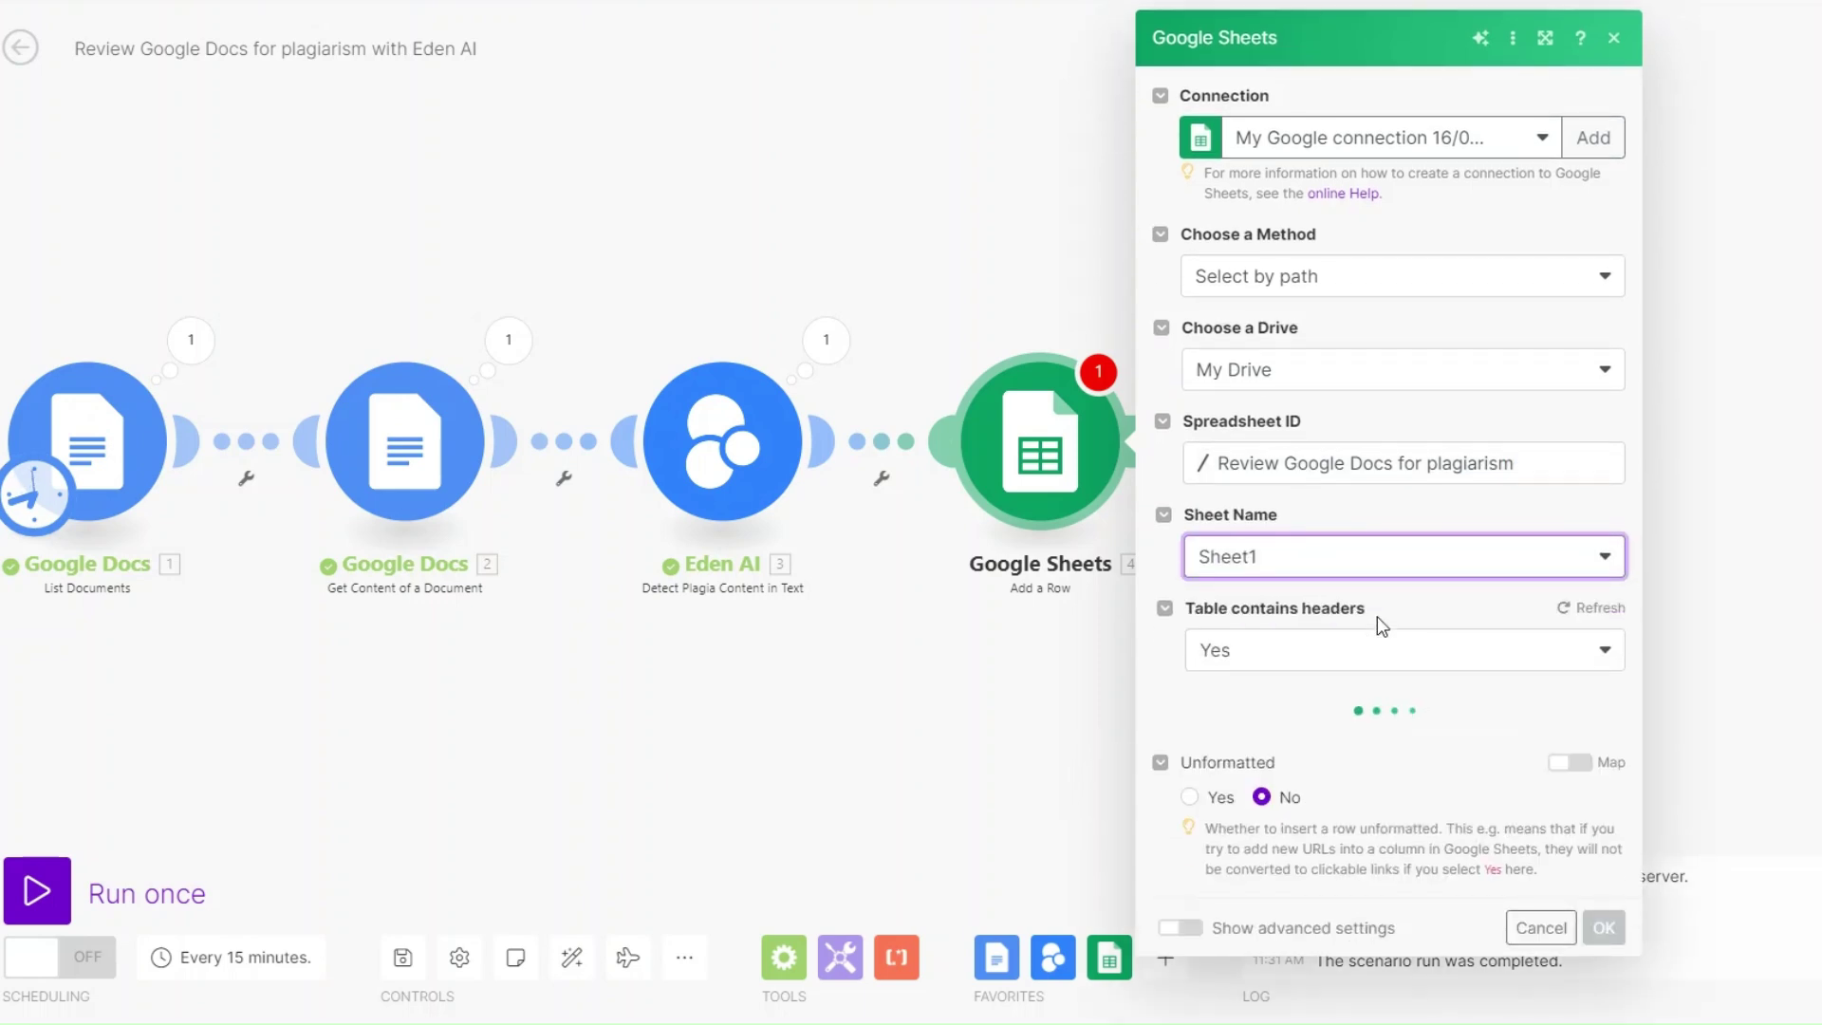
Step: Map Name to the Google Docs Title, Plagiarism Status to the Eden AI Status, and Plagia Score to the Eden AI Plagia Score
scroll(1376, 617, "down", 5)
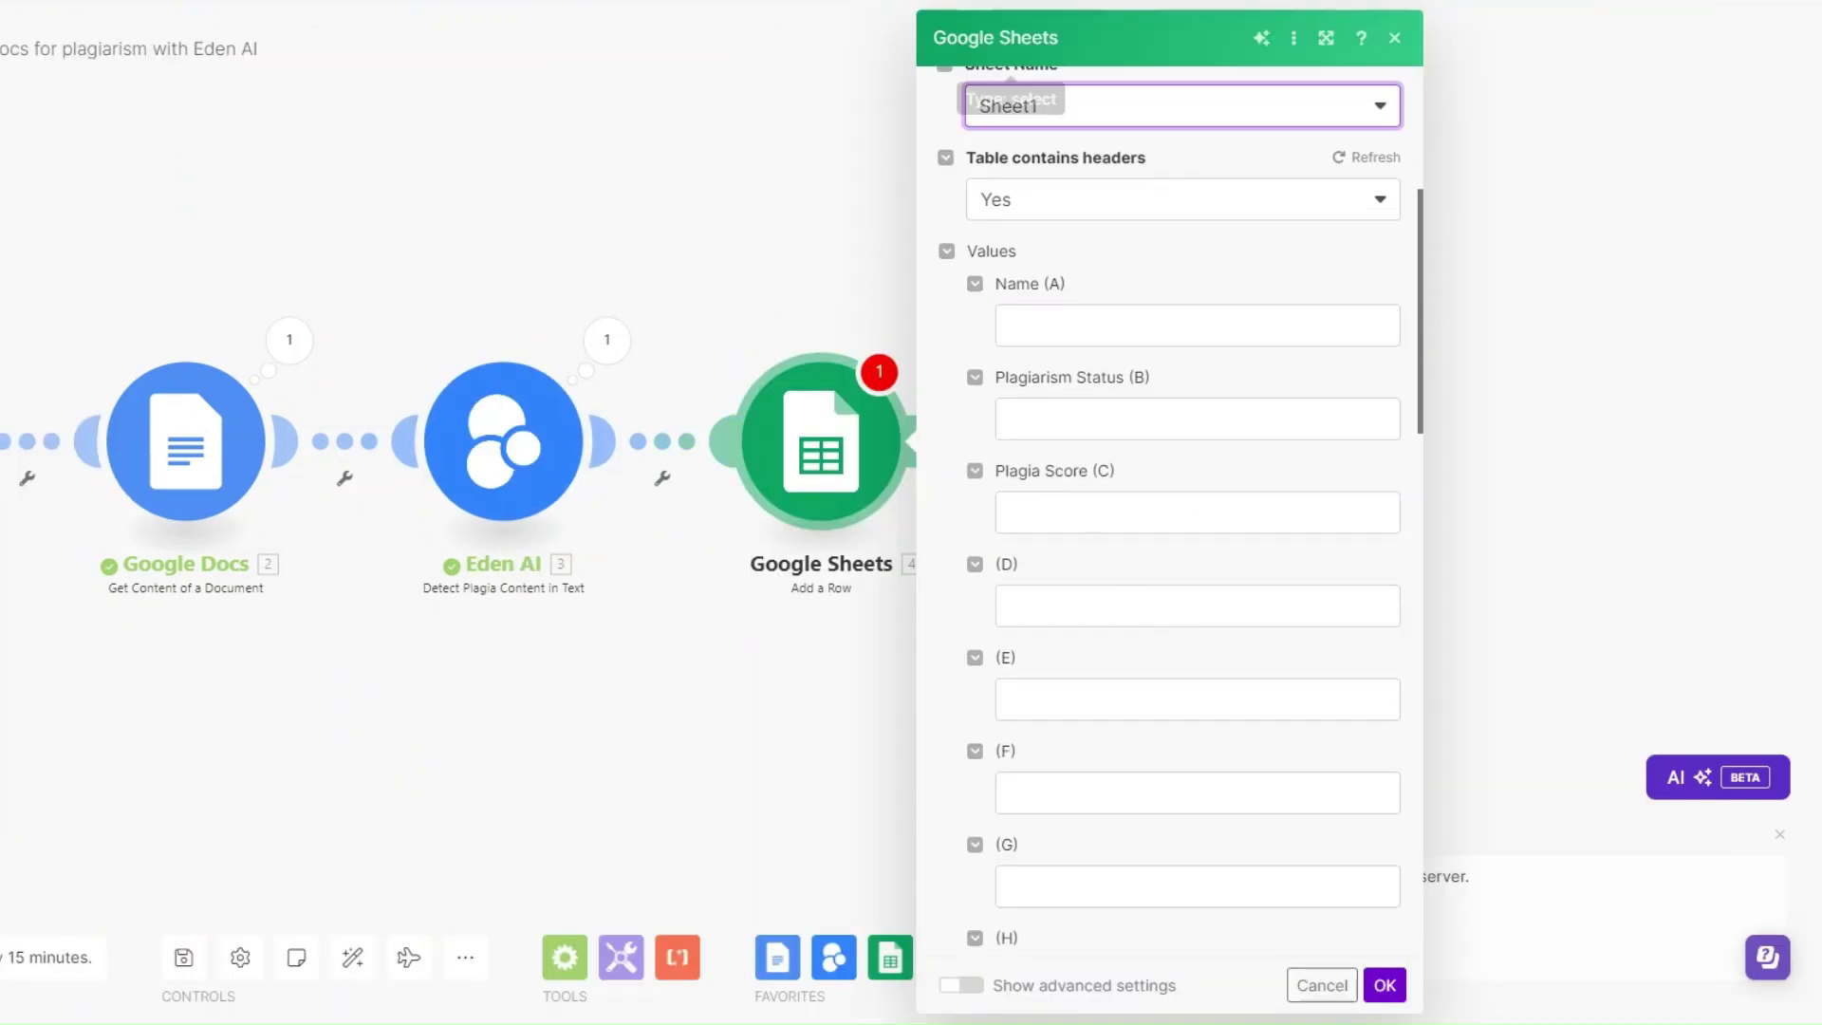
left_click(1032, 322)
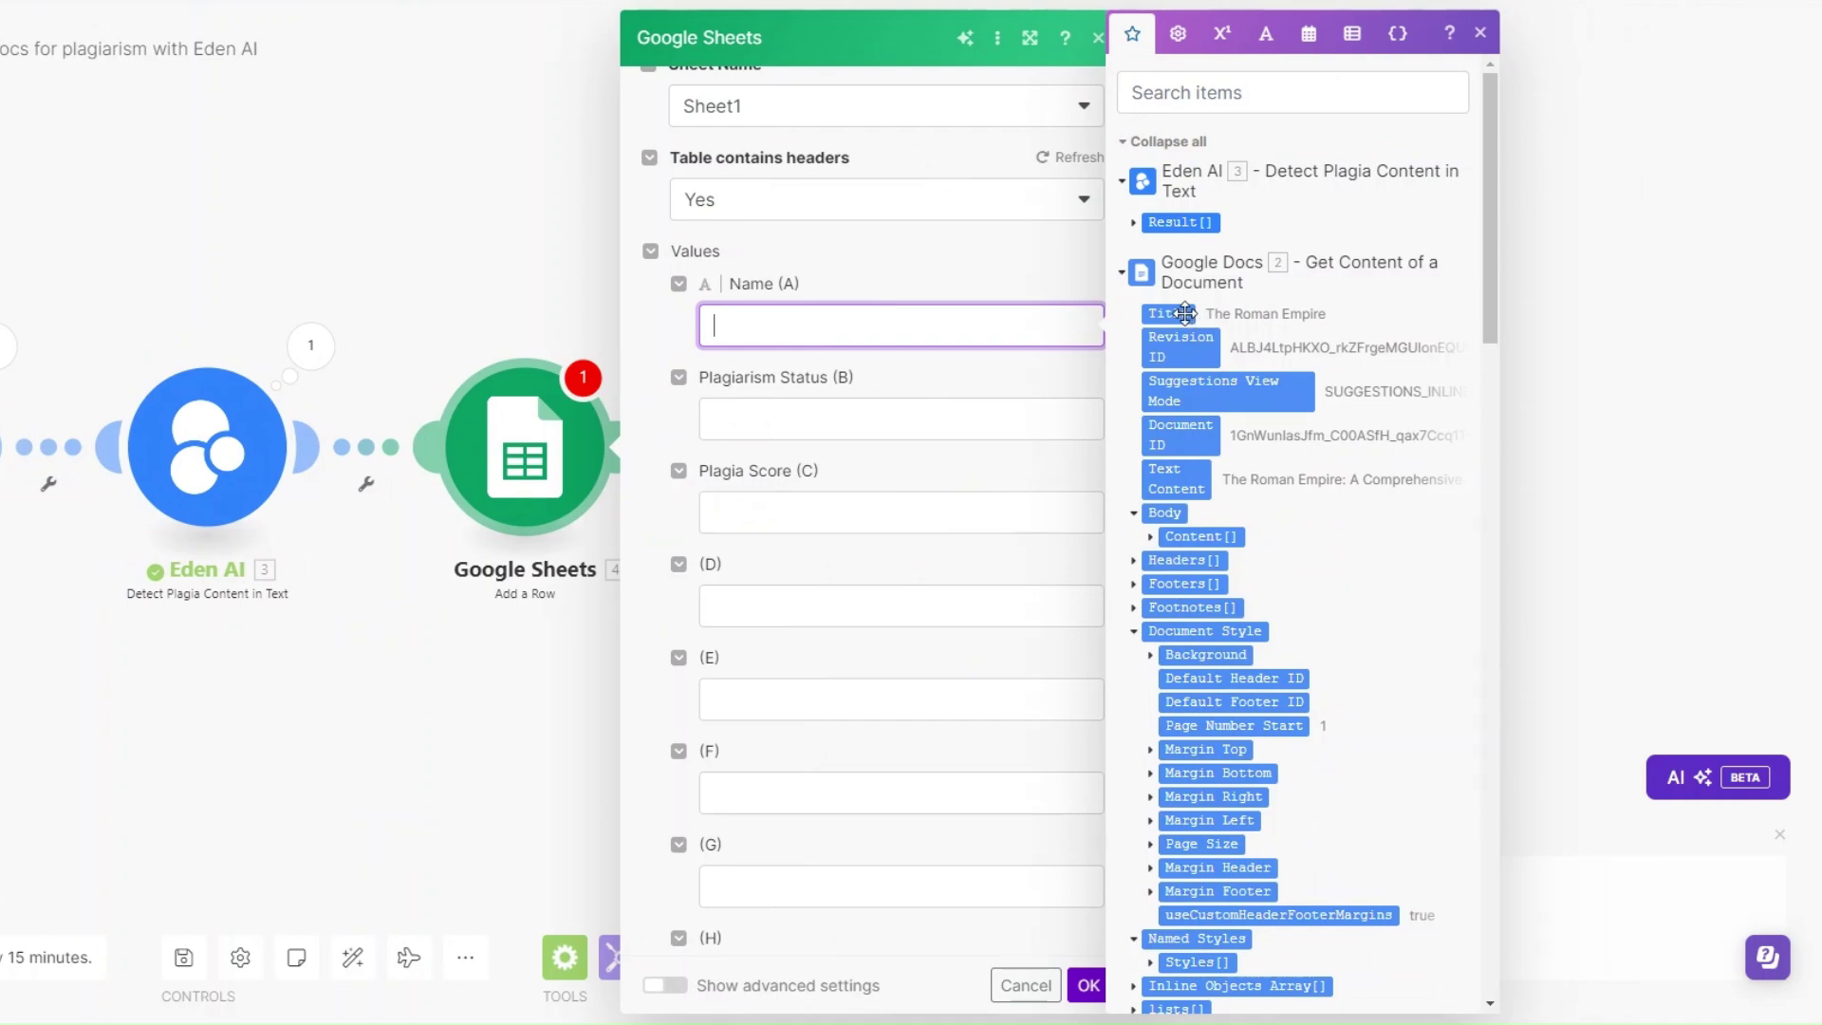
left_click(1185, 313)
left_click(759, 416)
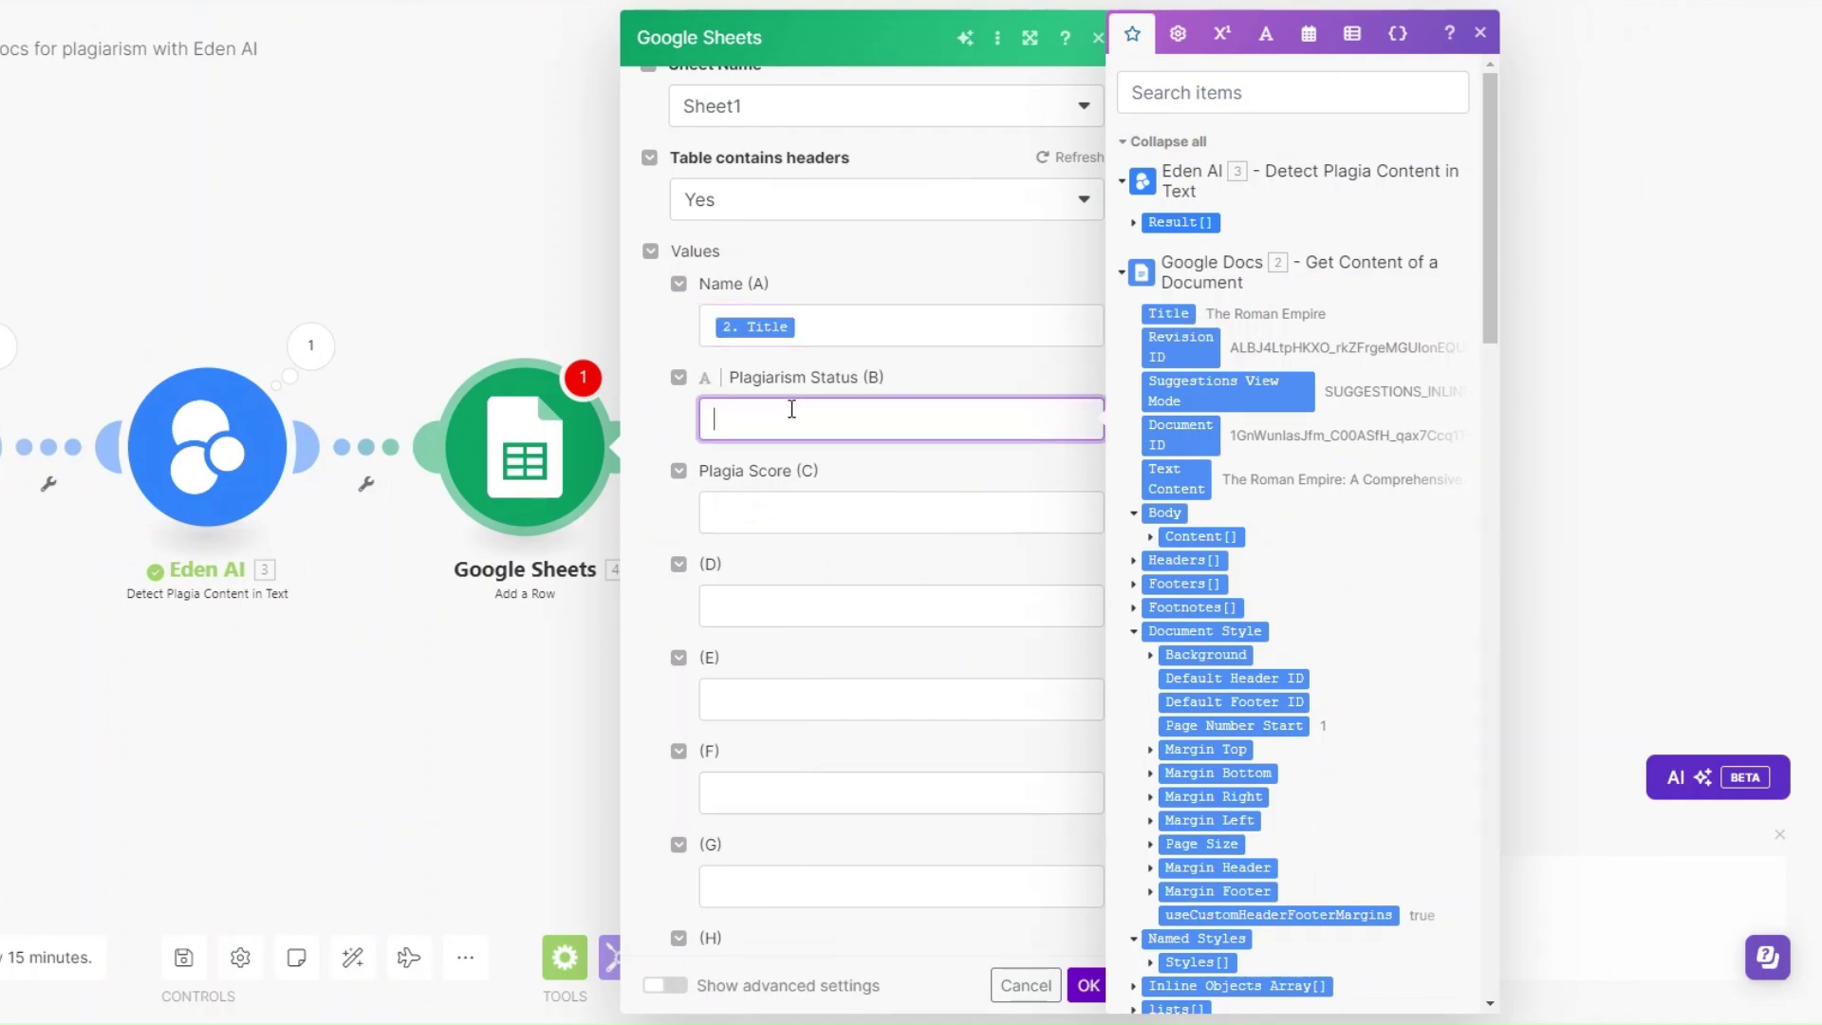
left_click(1134, 223)
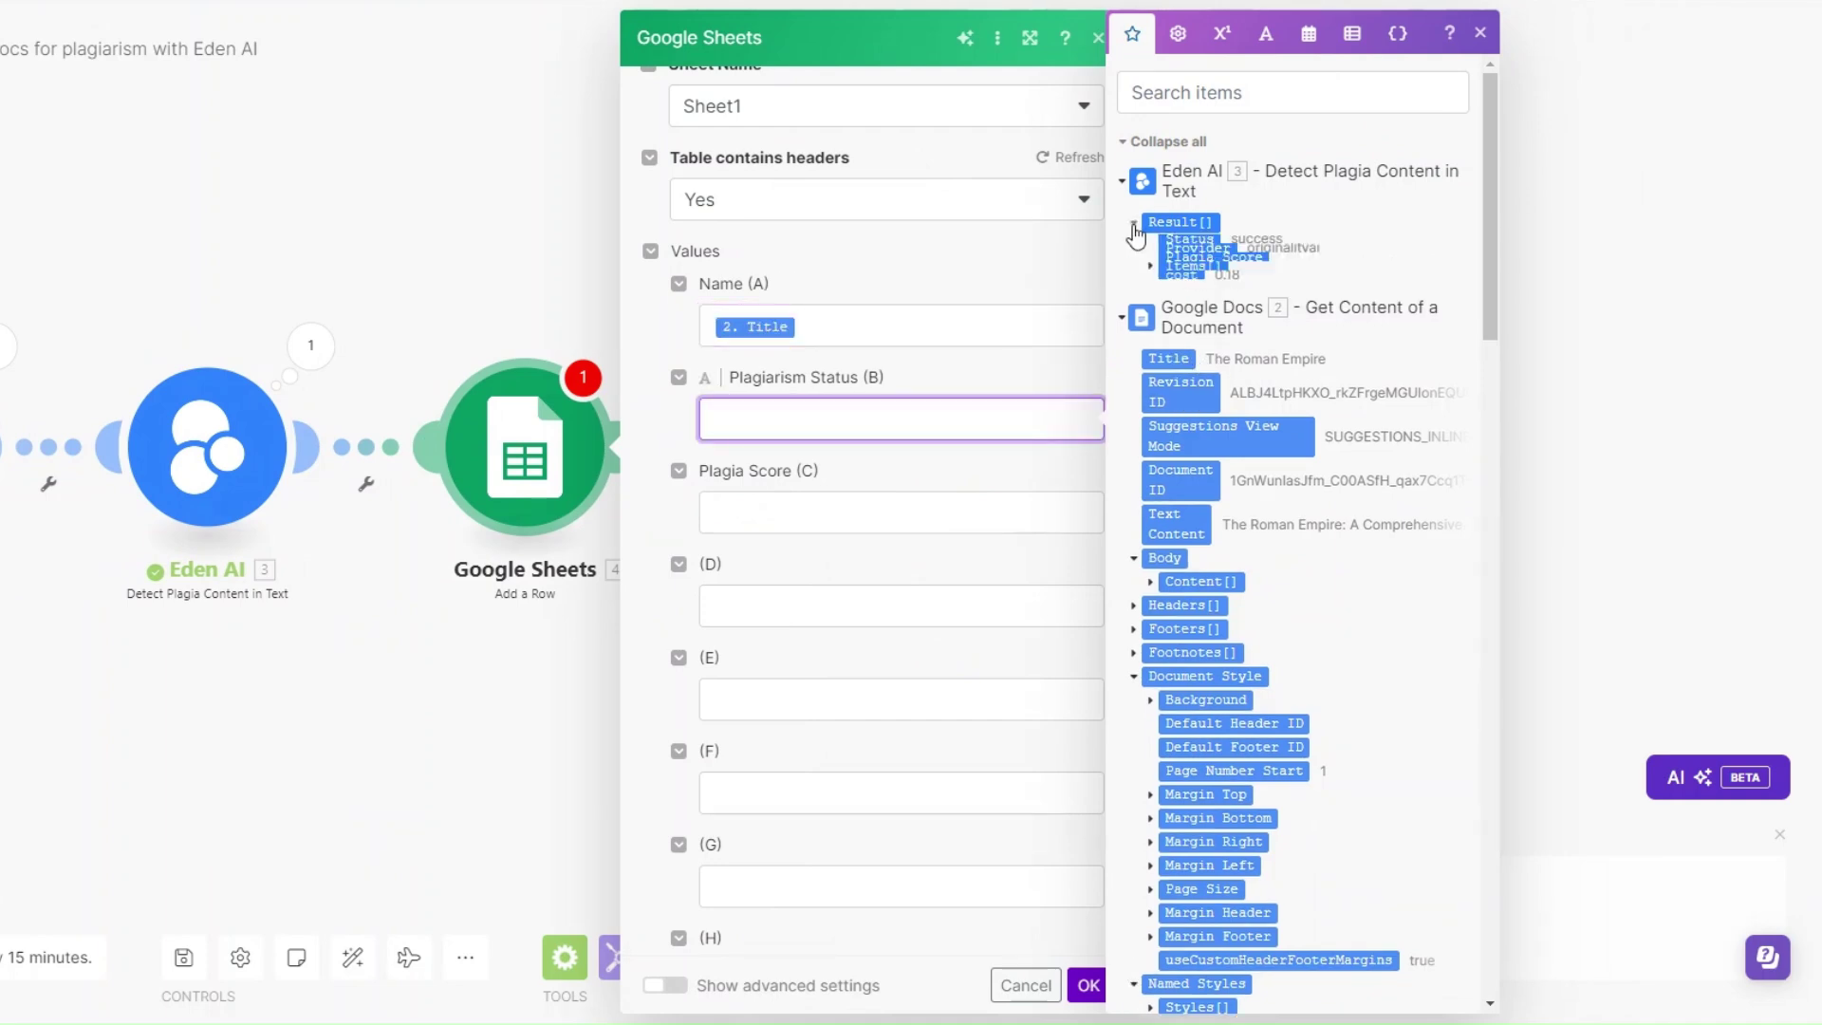
left_click(1189, 245)
left_click(795, 510)
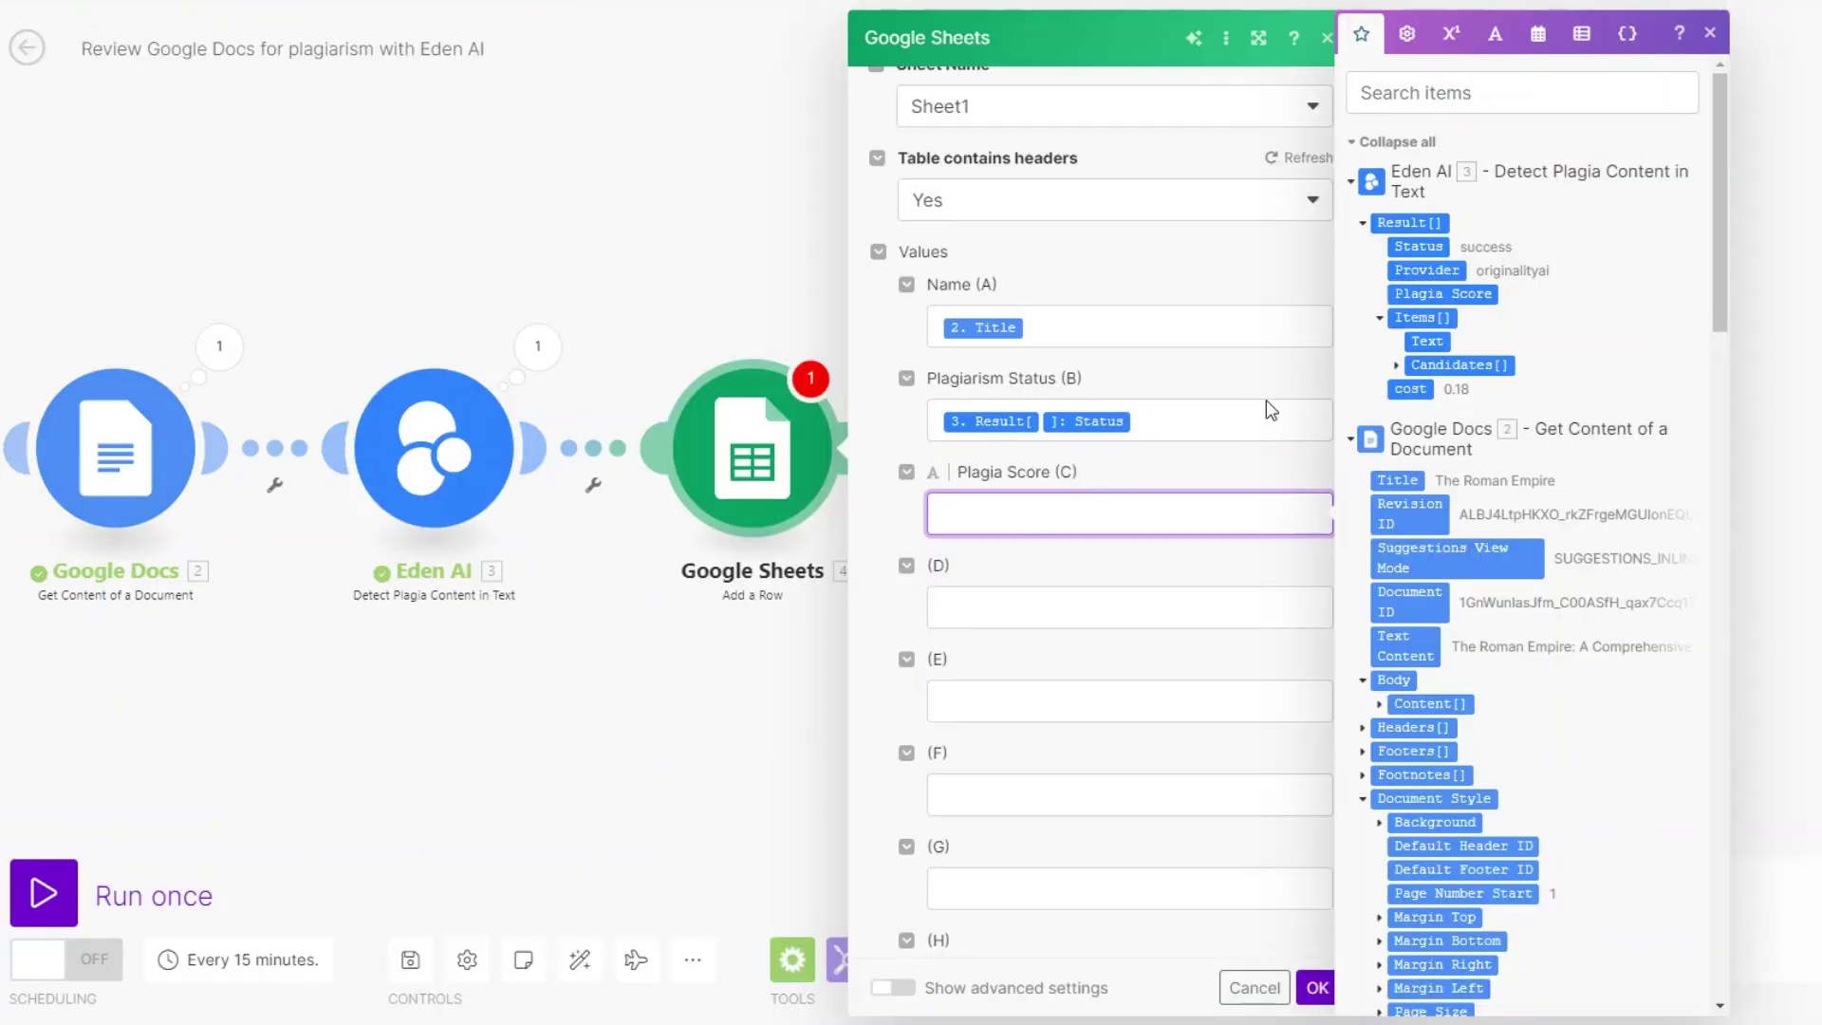
left_click(1421, 293)
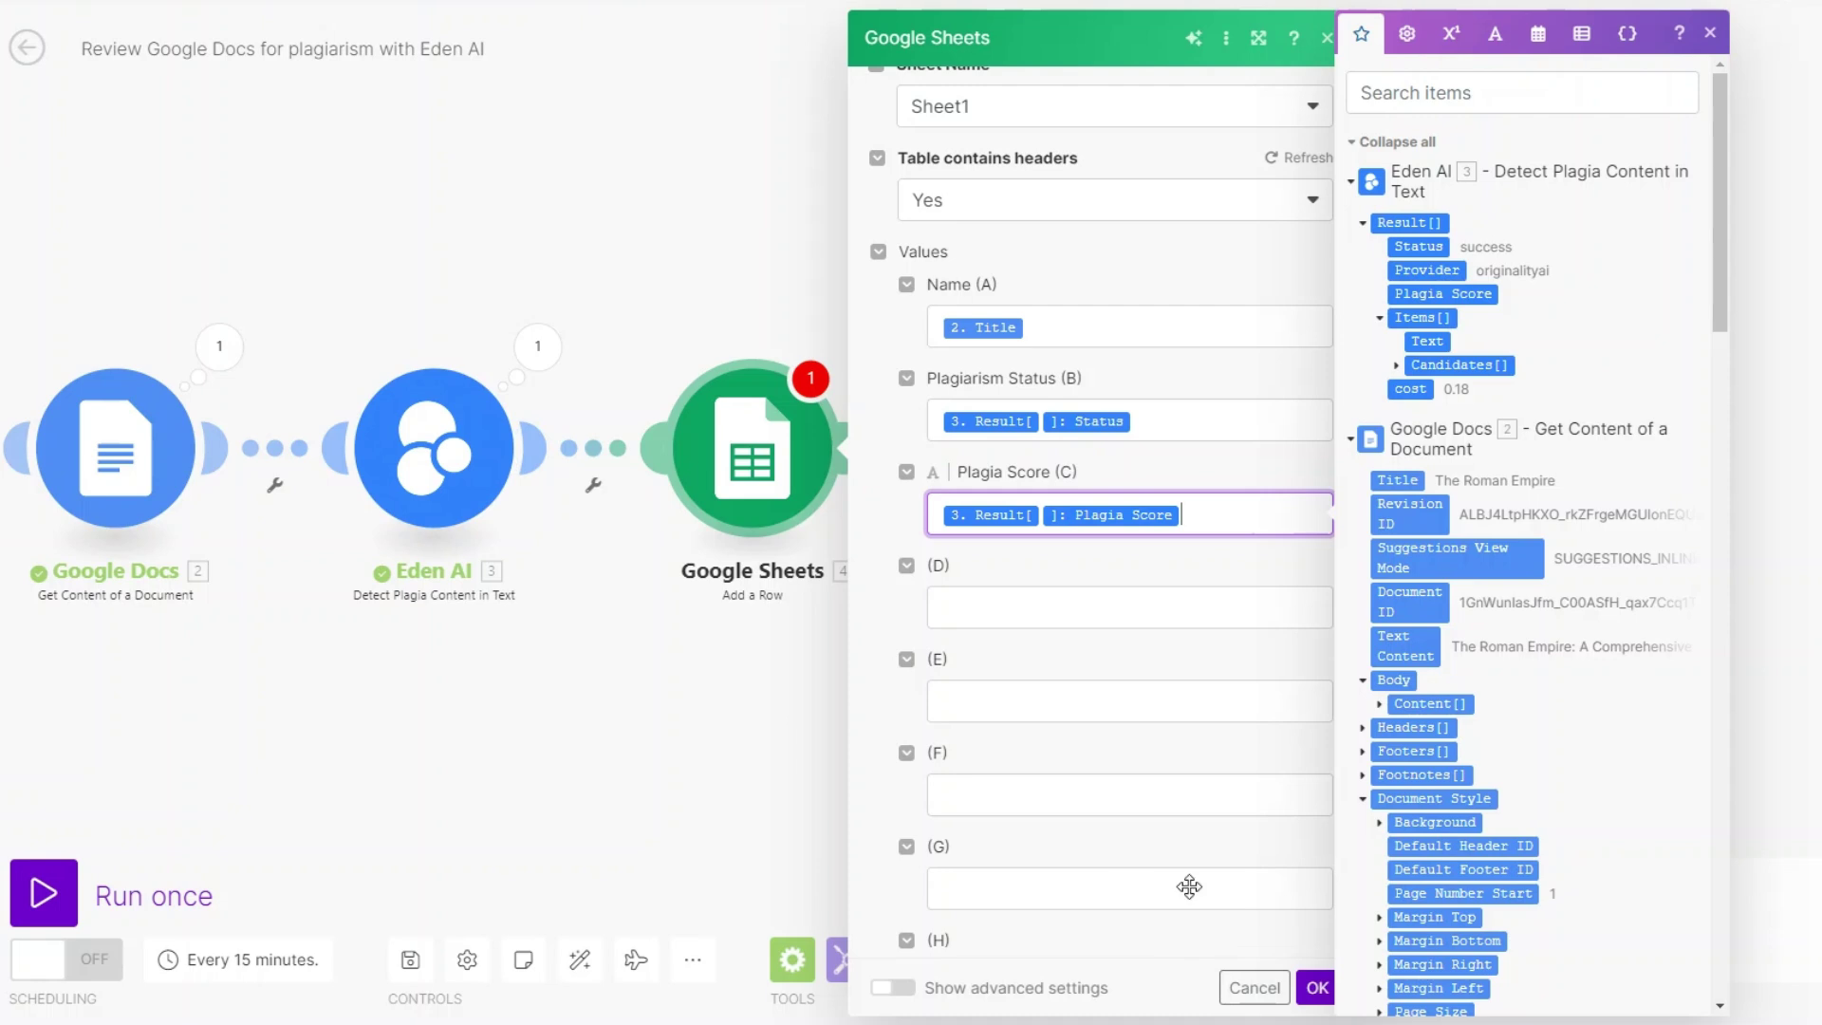
left_click(1317, 987)
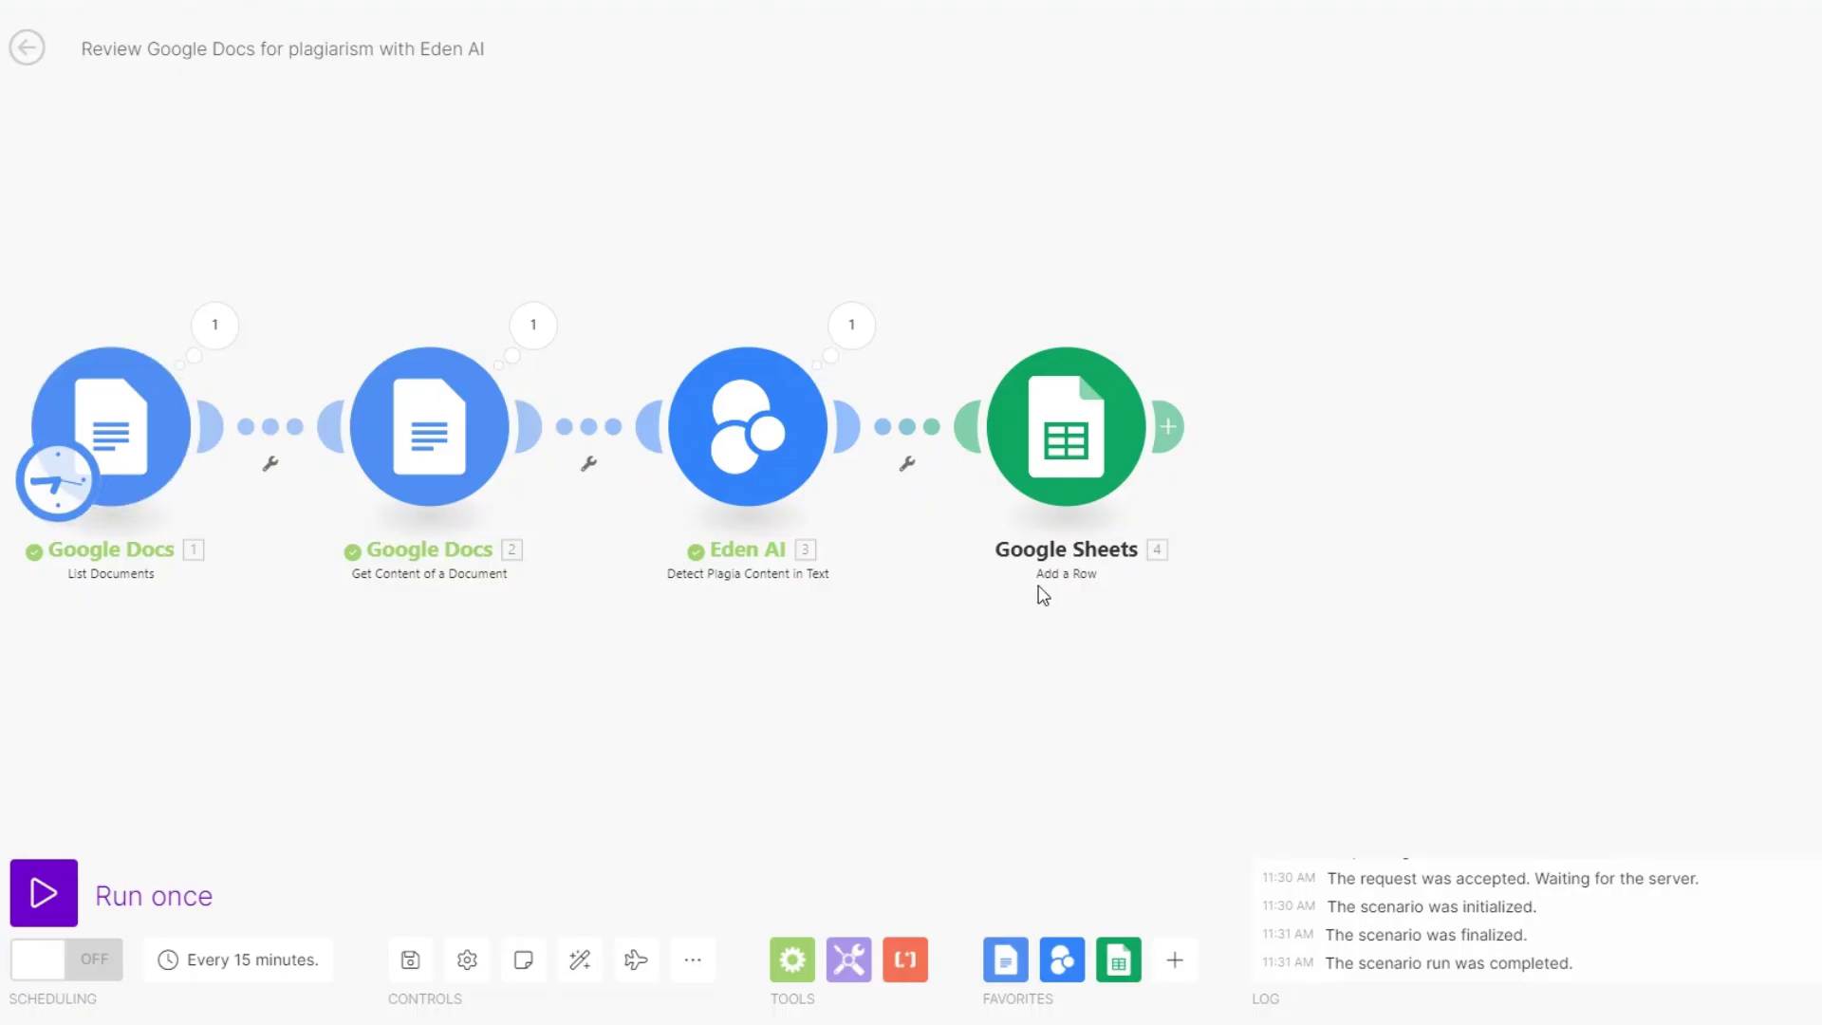
Step: Add an Email Send an Email module after the Google Sheets Add a Row module
left_click(1168, 426)
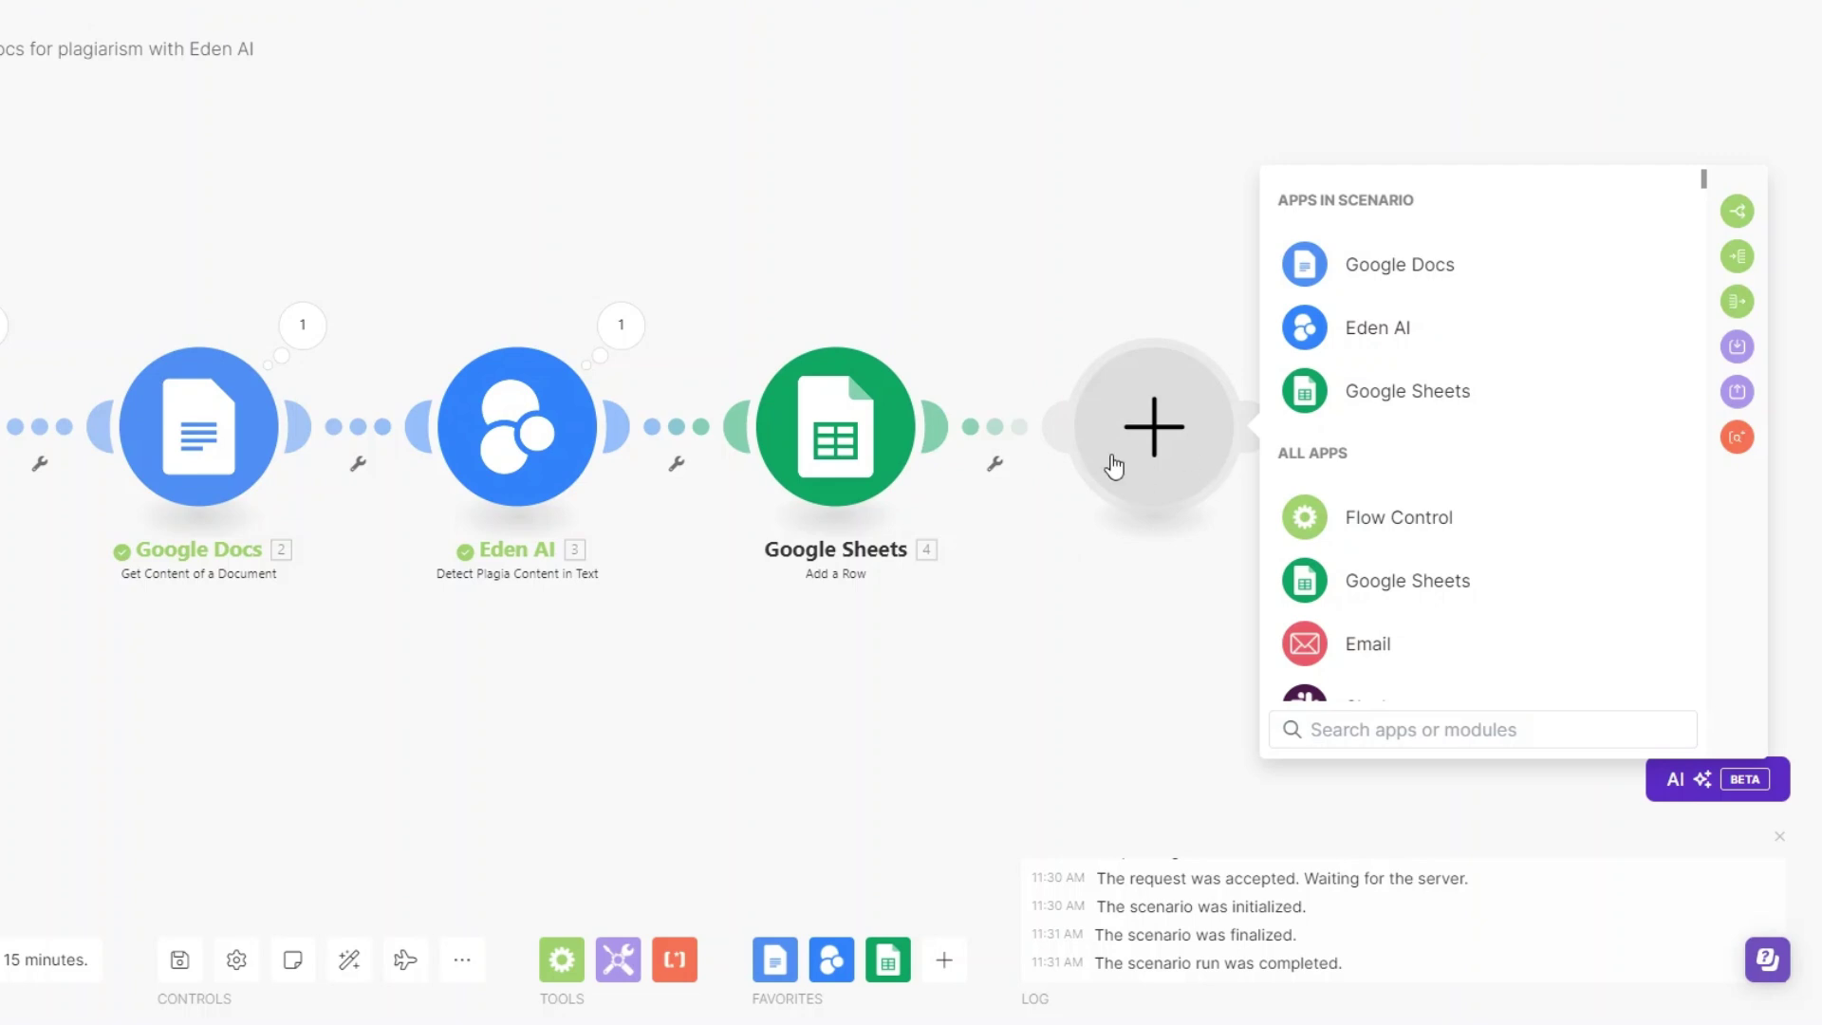
left_click(1357, 648)
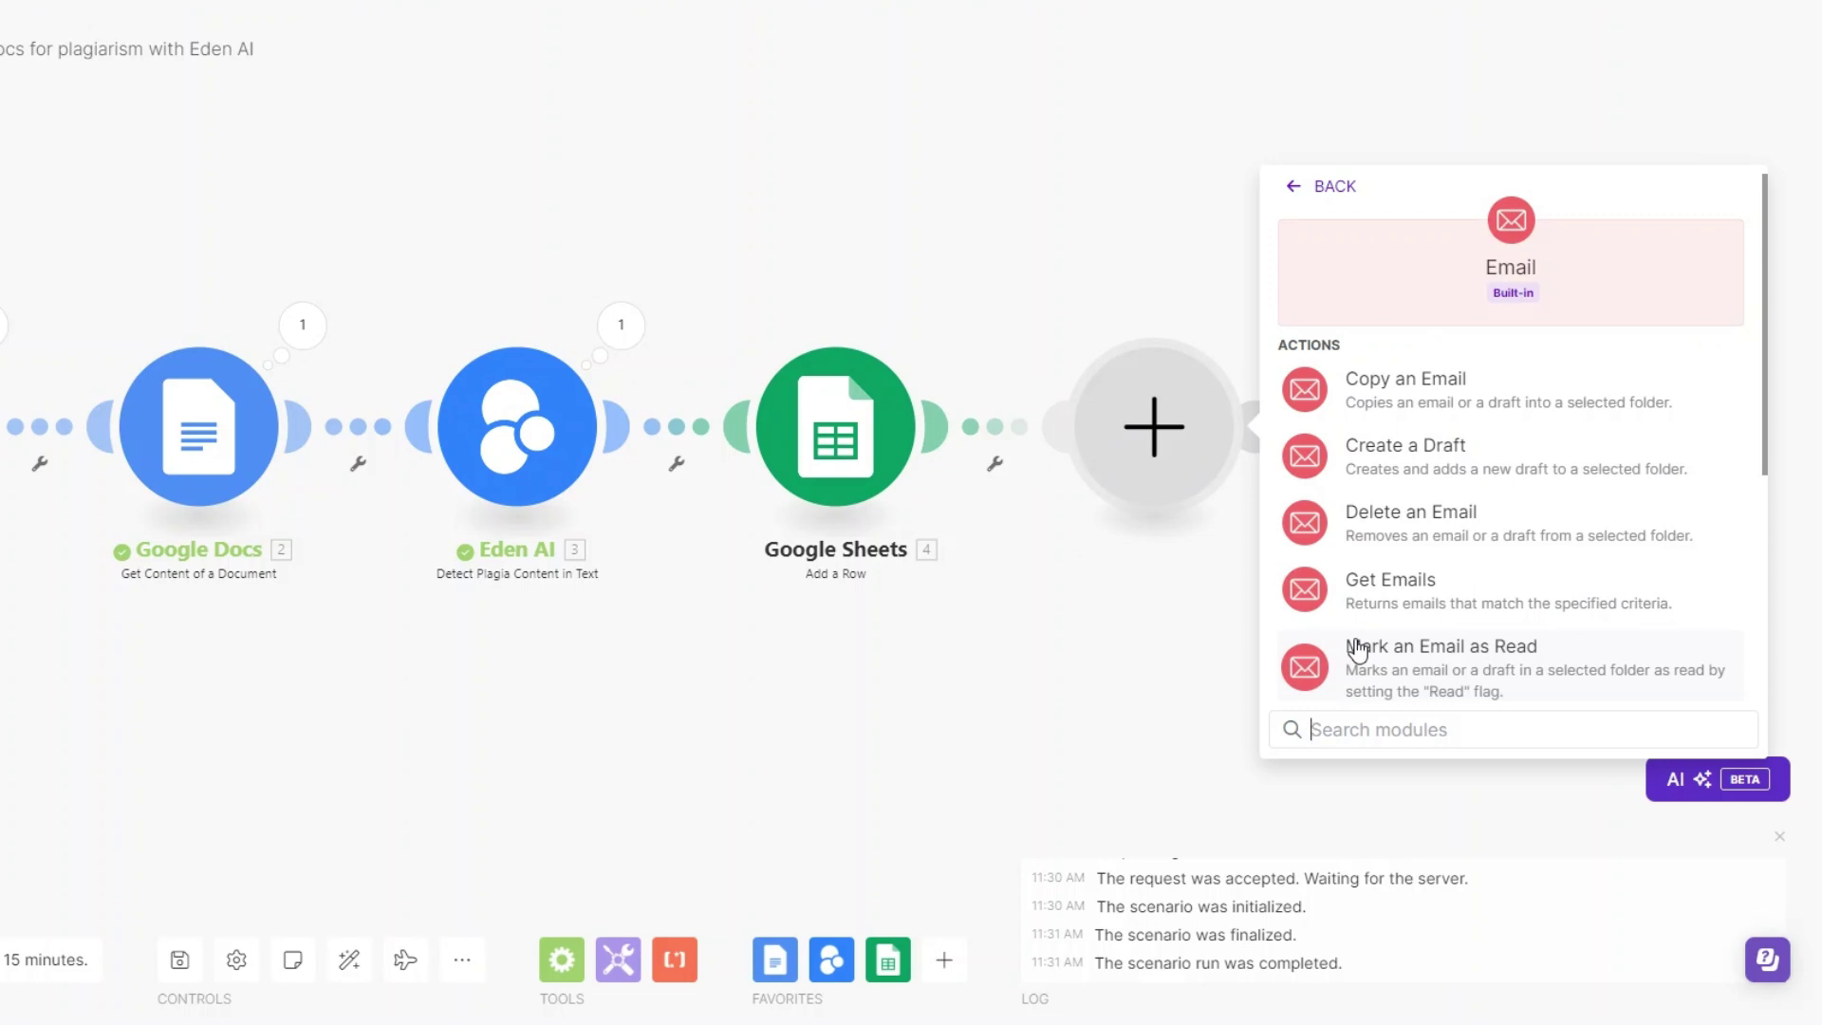
scroll(1420, 582, "down", 3)
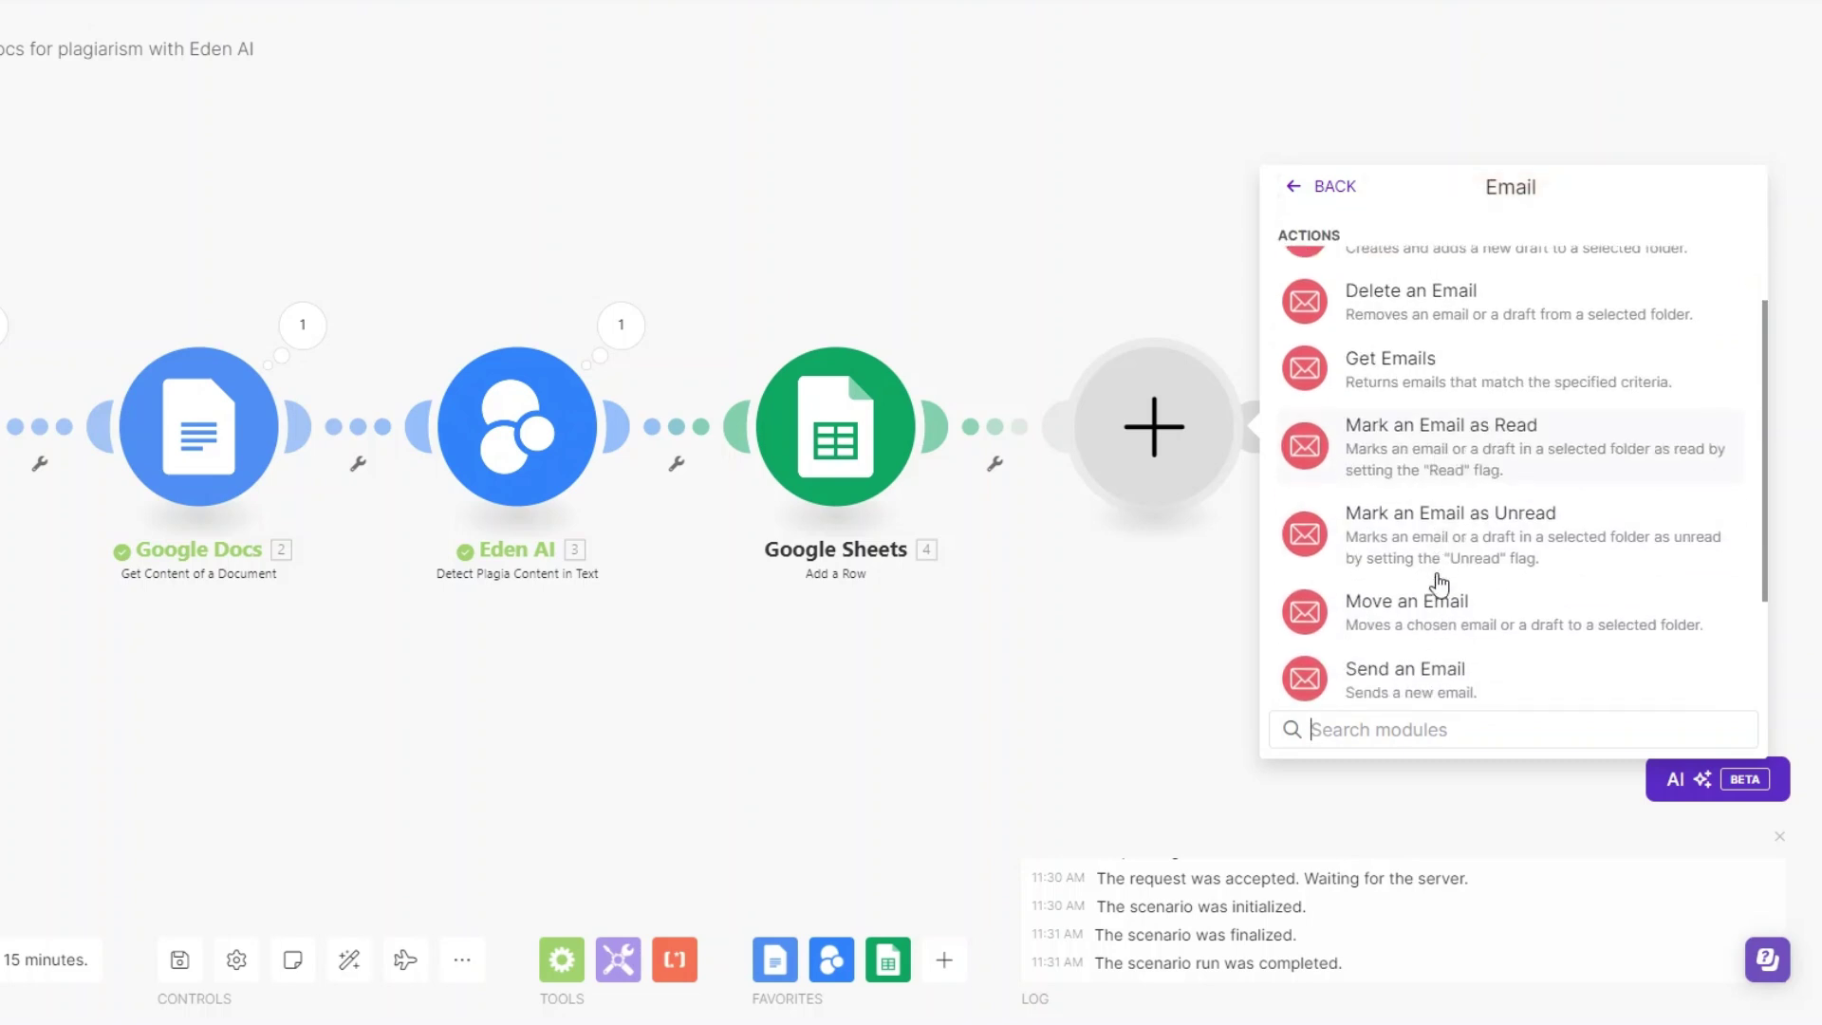
left_click(1397, 566)
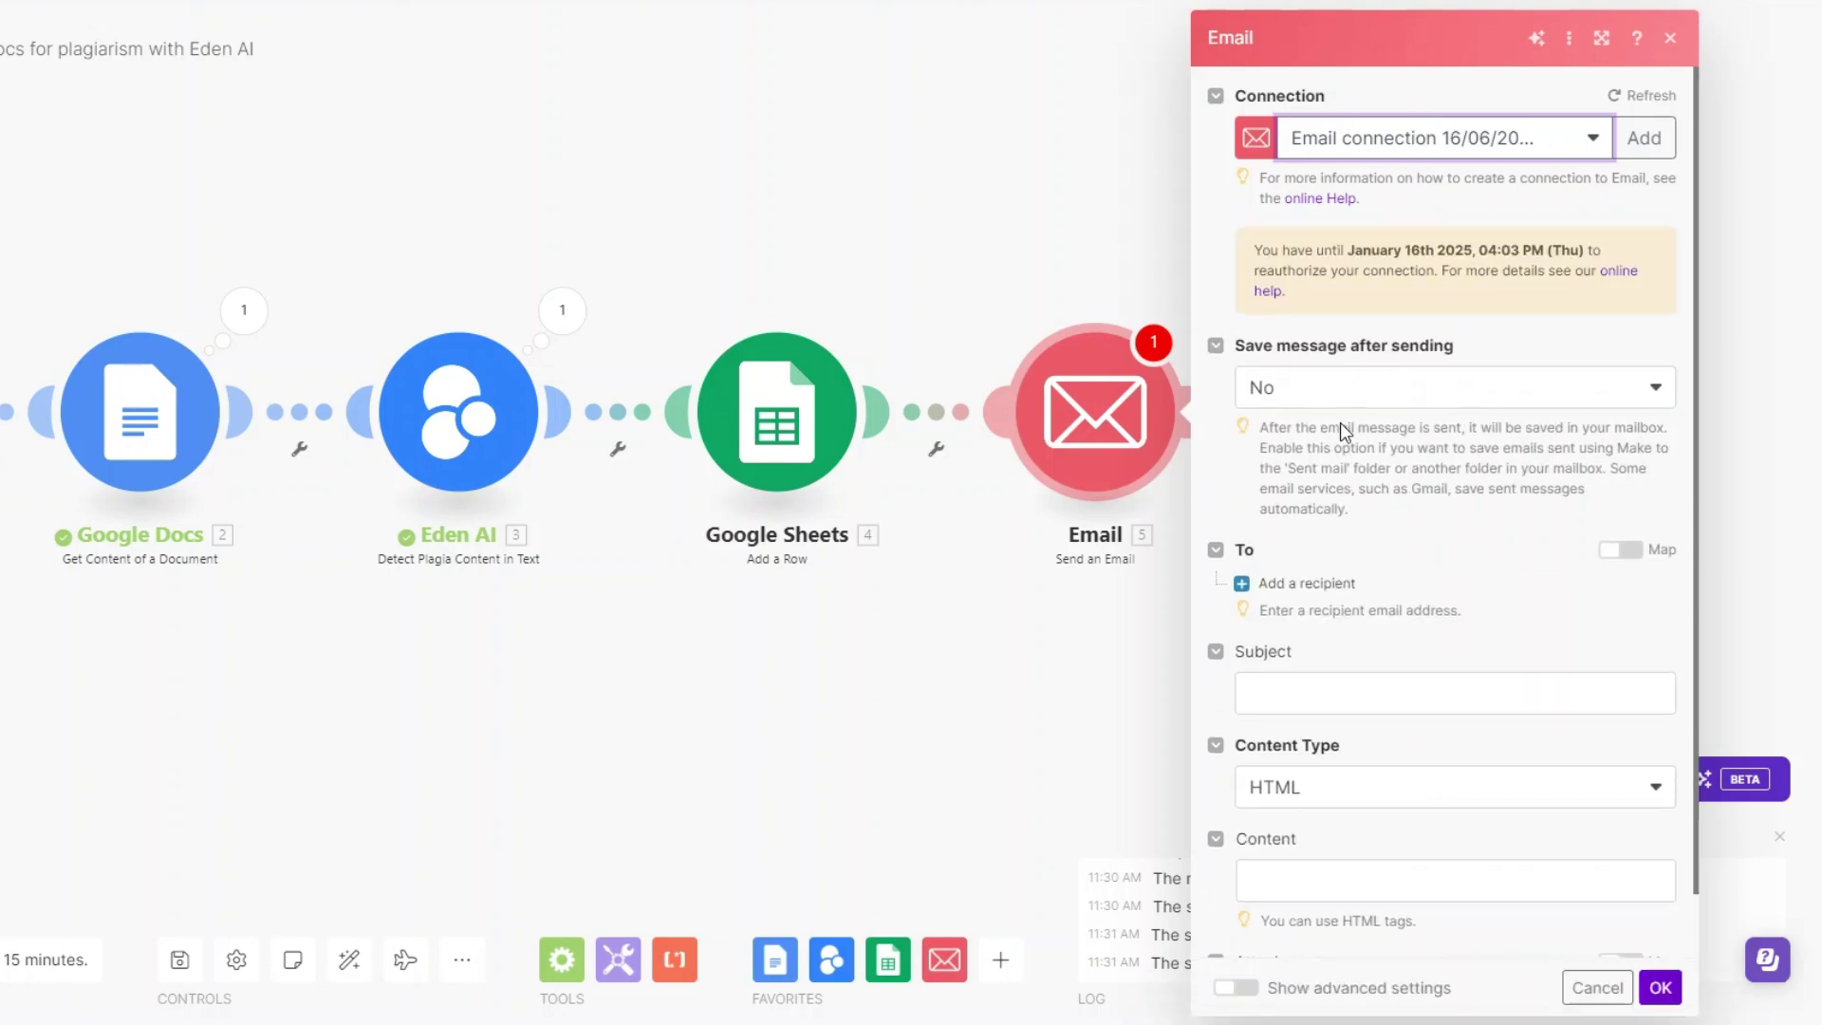
Step: Add the recipient's email address and write an HTML body announcing the plagiarism check results, with Doc Name, Doc ID and Results lines
scroll(1340, 424, "down", 1)
left_click(1310, 515)
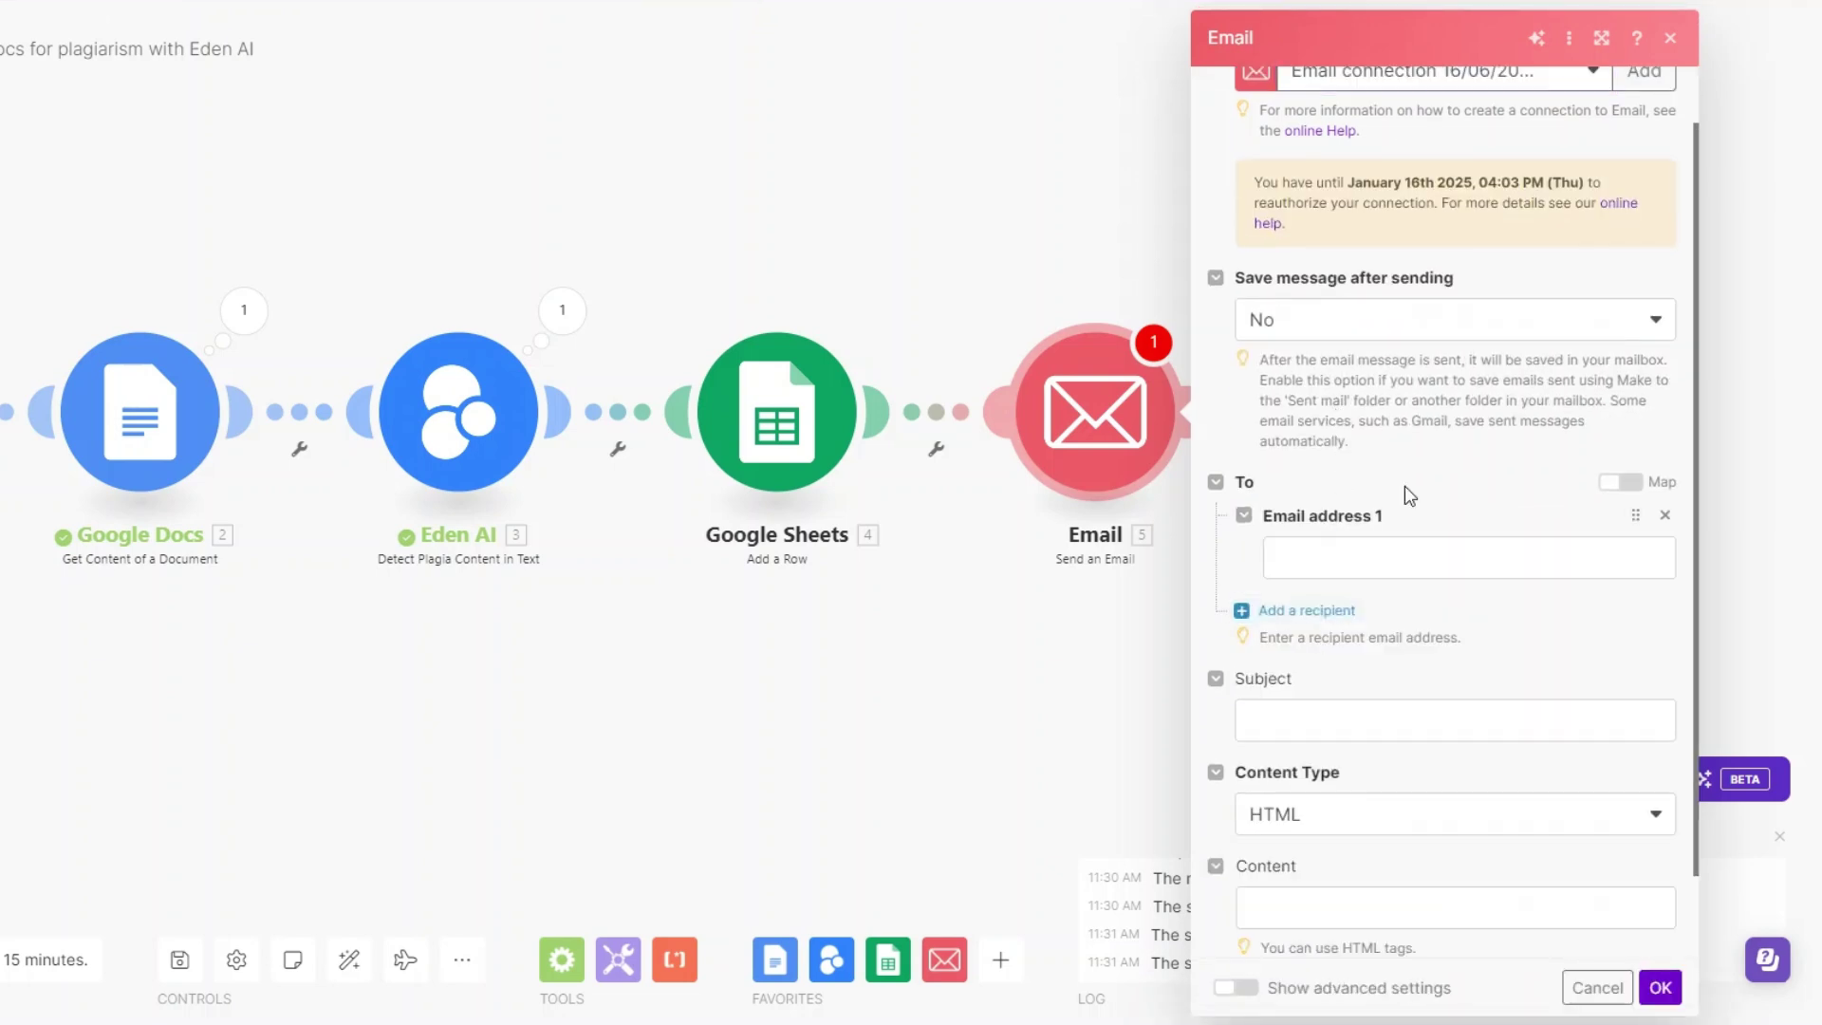
scroll(1405, 486, "down", 1)
left_click(1354, 452)
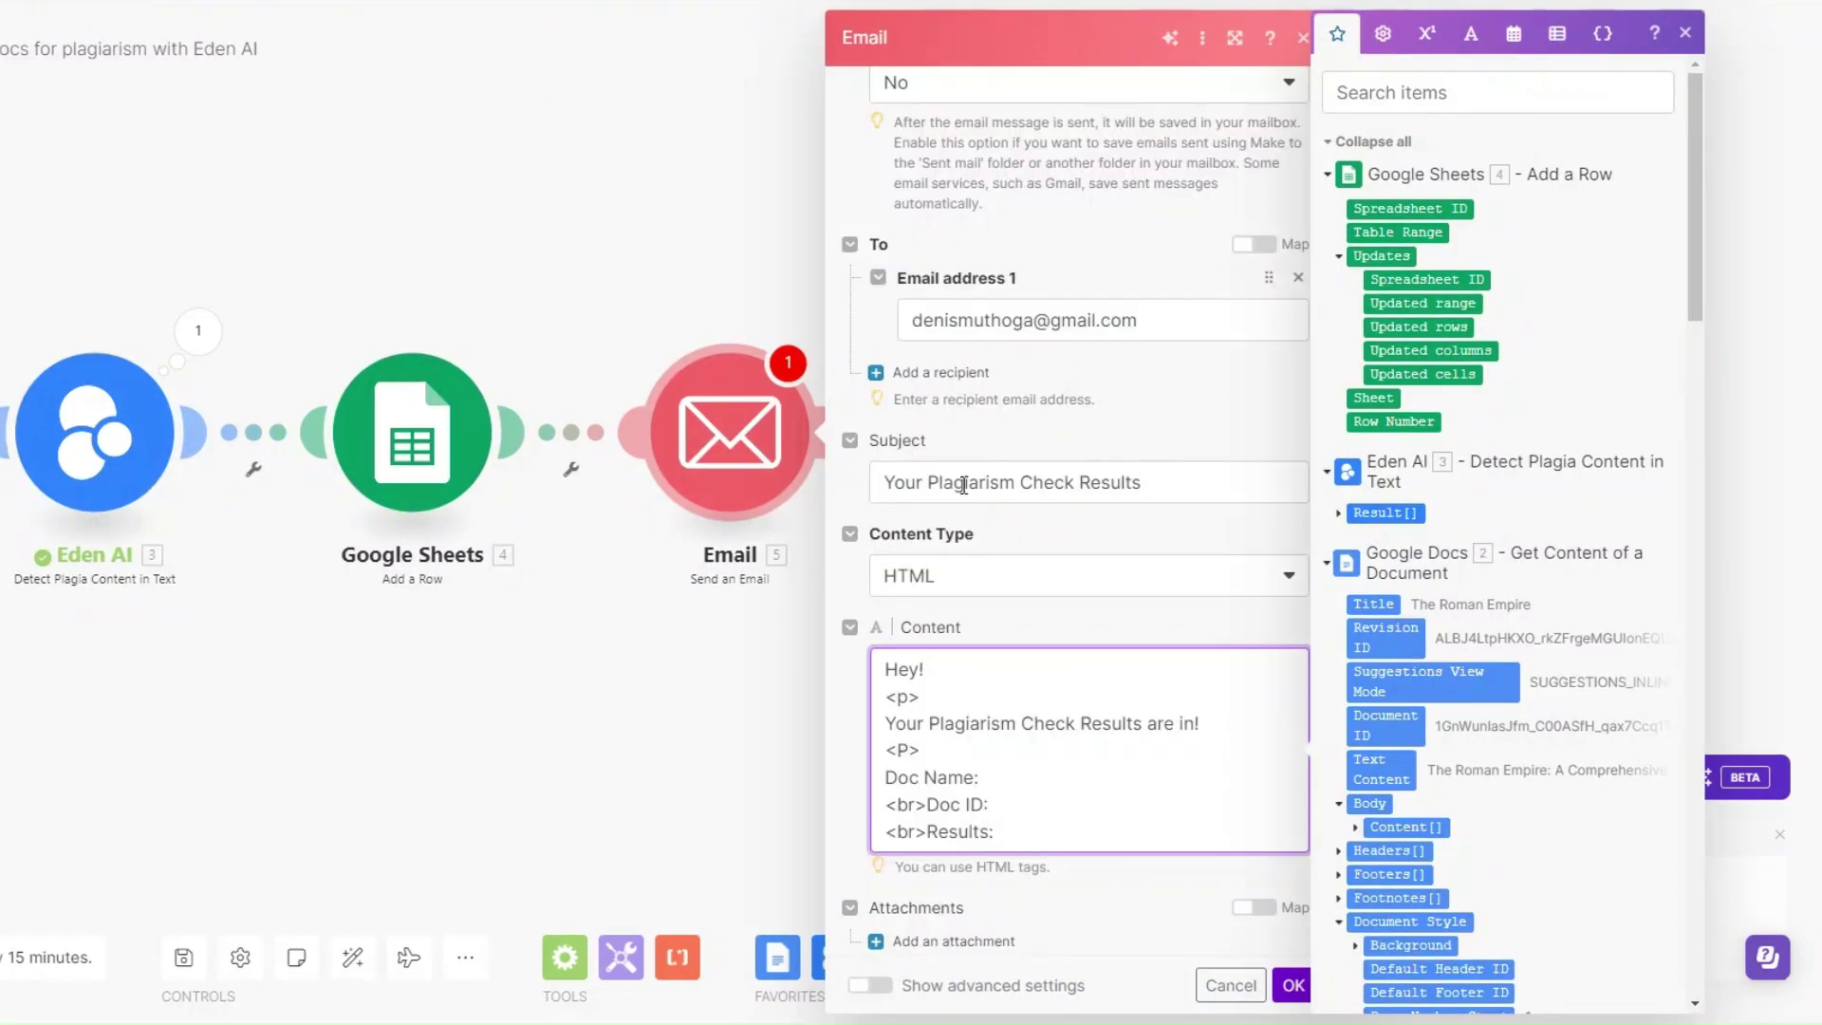
Step: Complete the email subject so it reads "Your Plagiarism Check Results are In."
left_click(1169, 483)
type("are In")
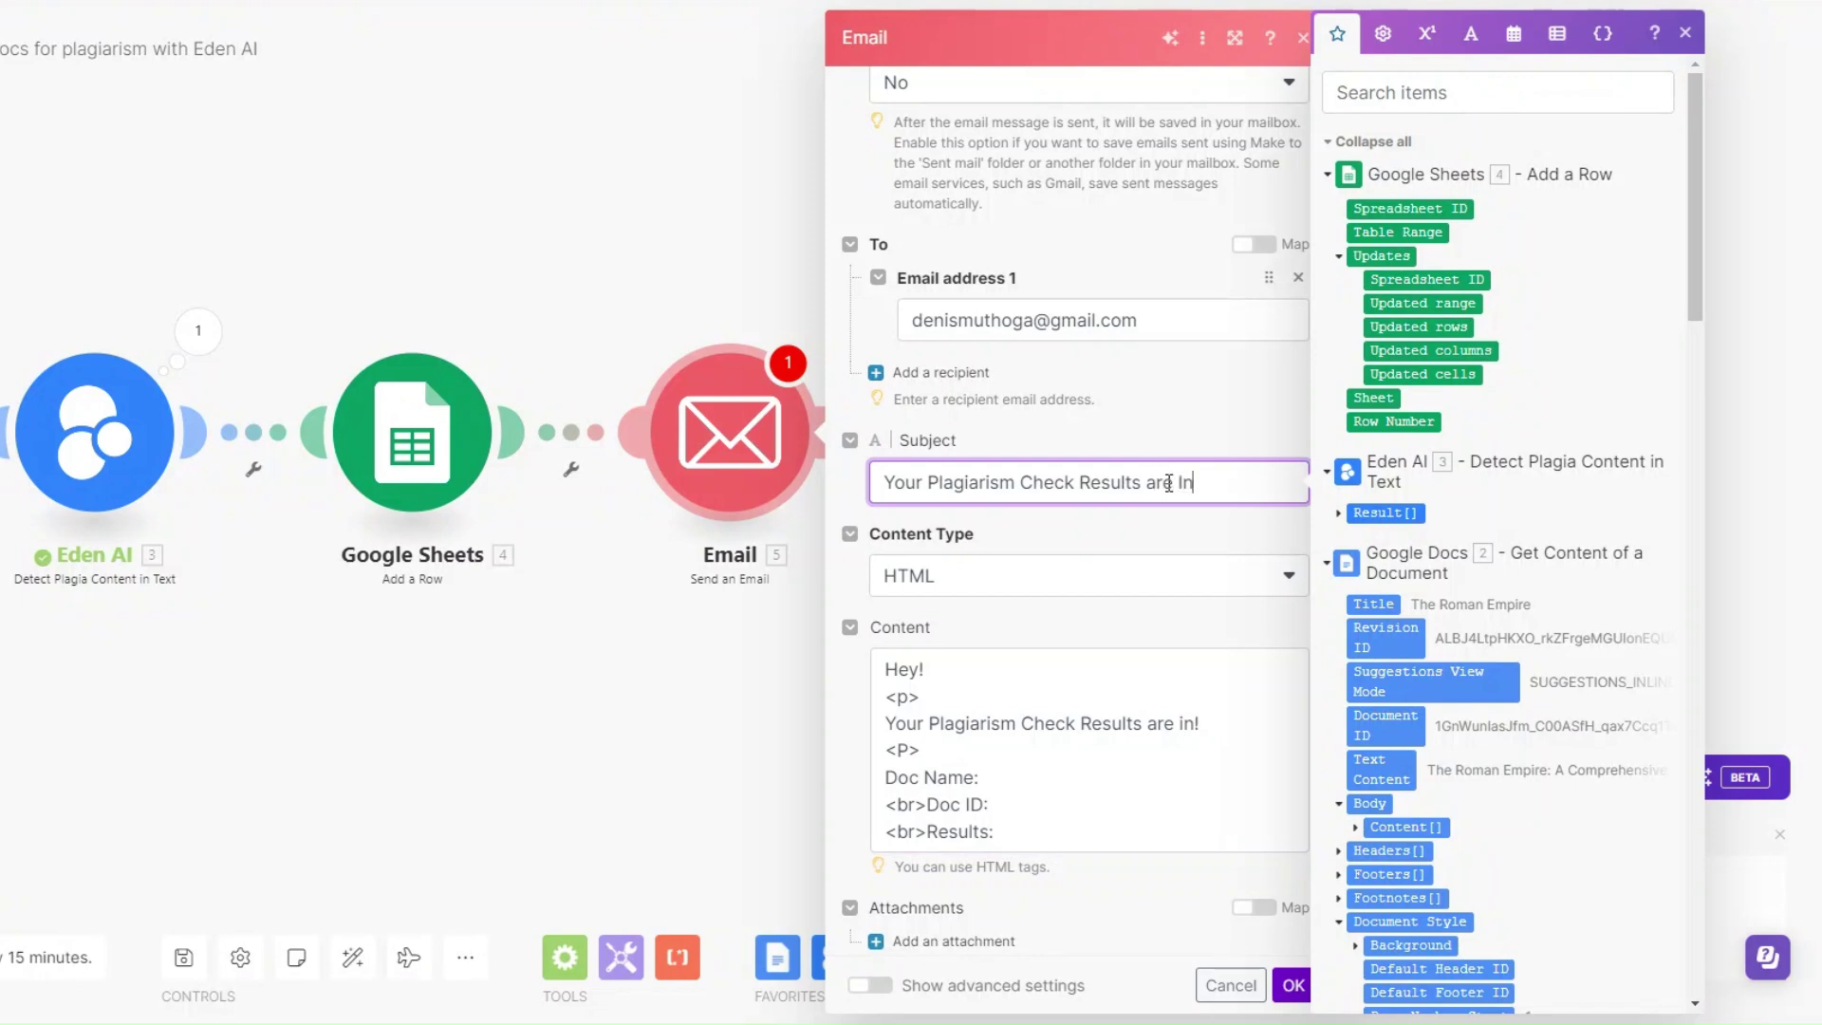
type(".")
Step: Map Doc Name to the Google Docs Title, Doc ID to the Document ID, and Results to the Eden AI Status, and save the module
scroll(1005, 670, "down", 1)
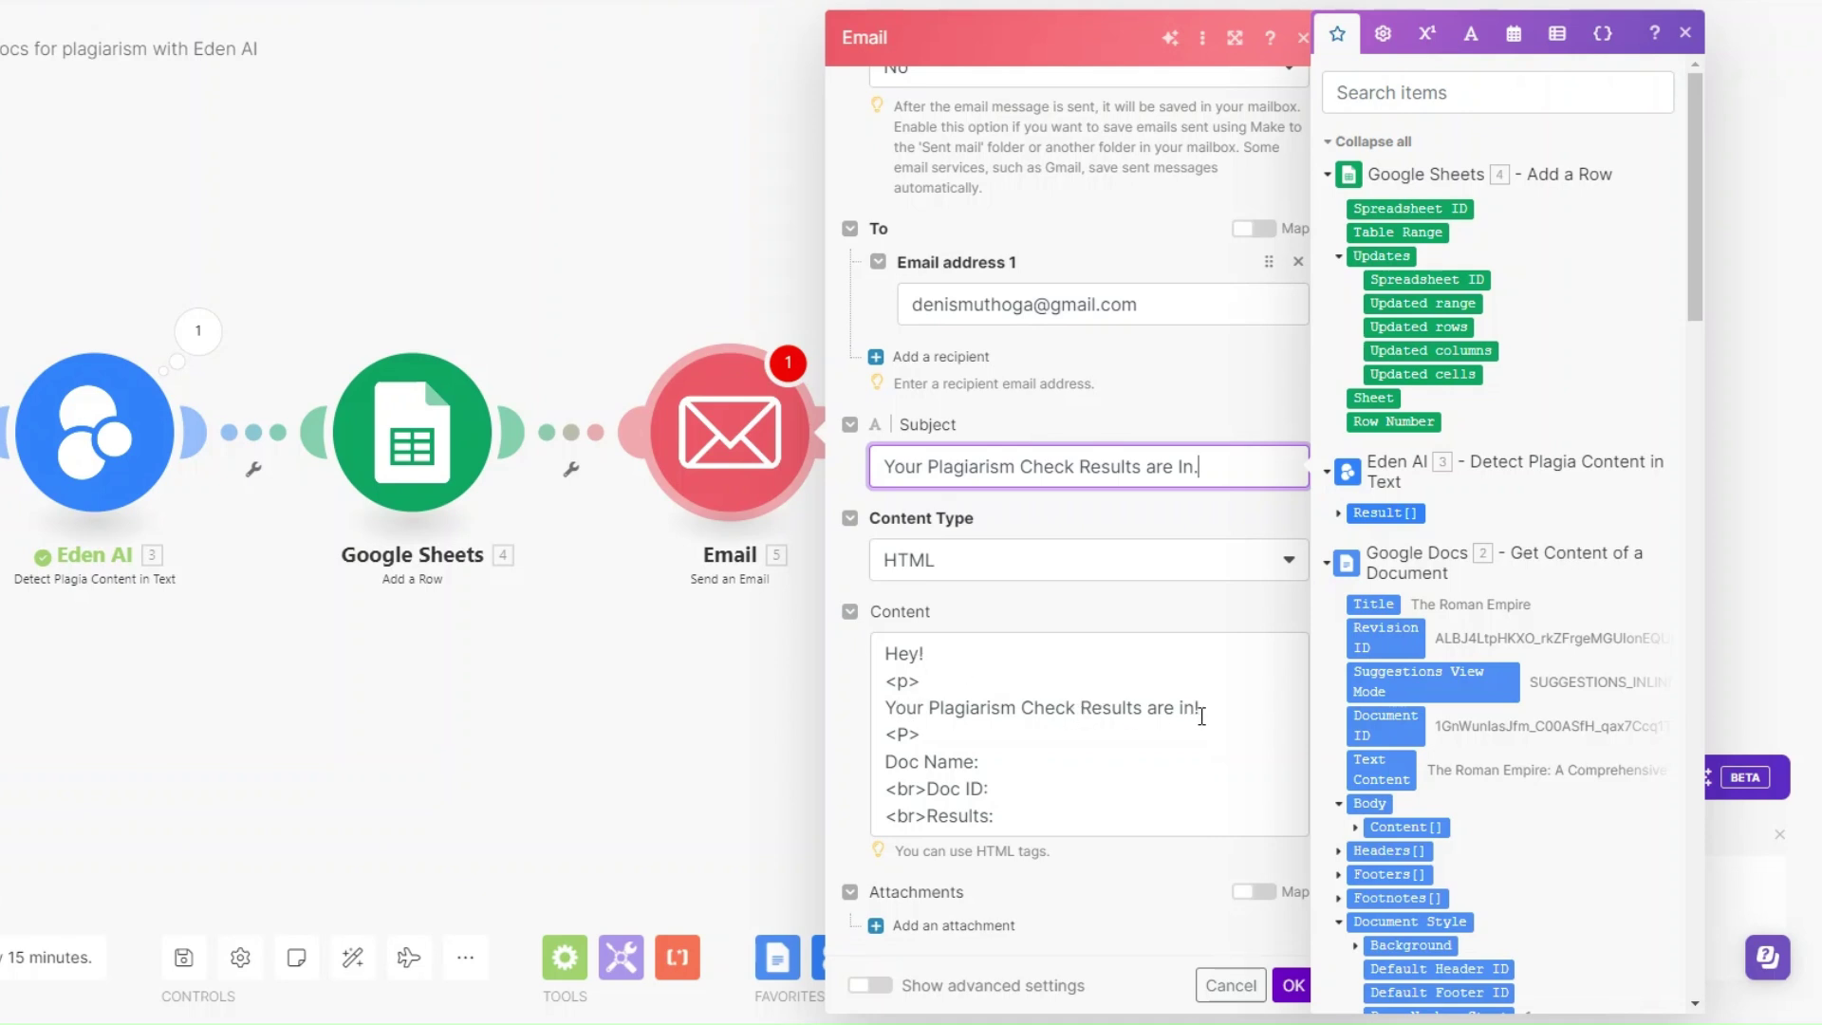
left_click(1007, 759)
left_click(1373, 604)
left_click(1130, 789)
left_click(1388, 736)
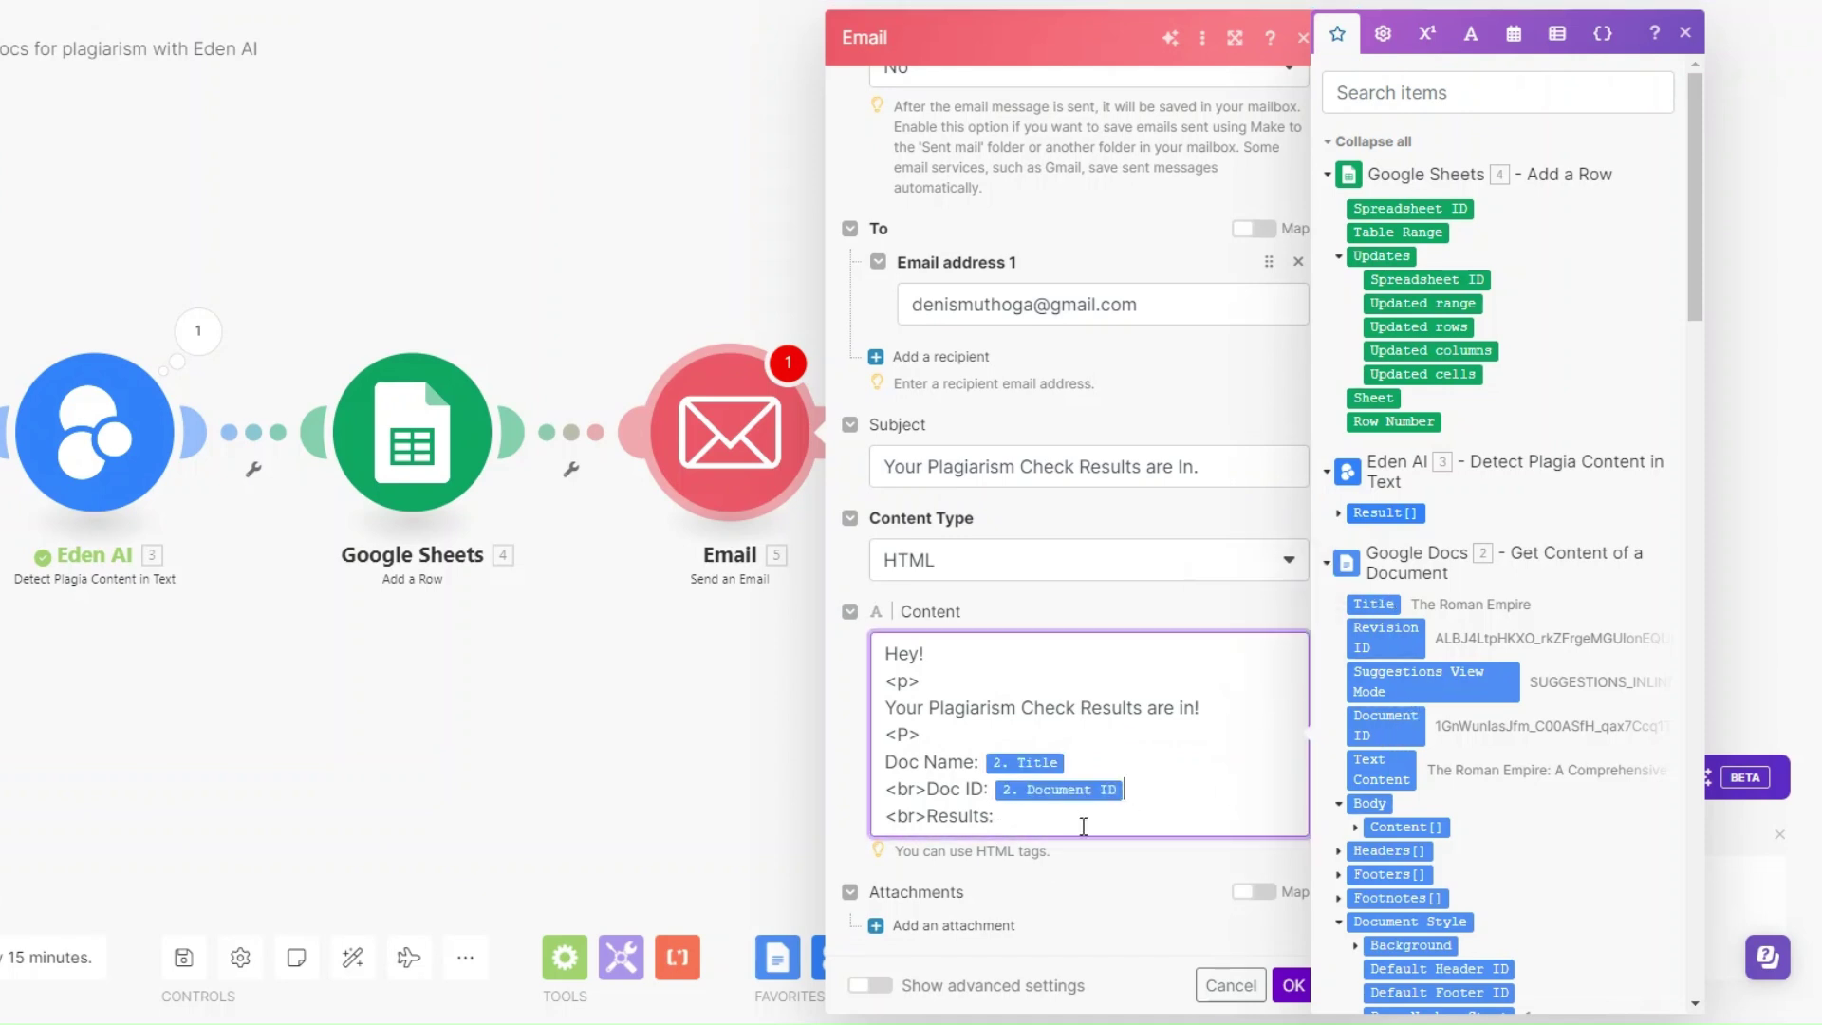
left_click(1338, 513)
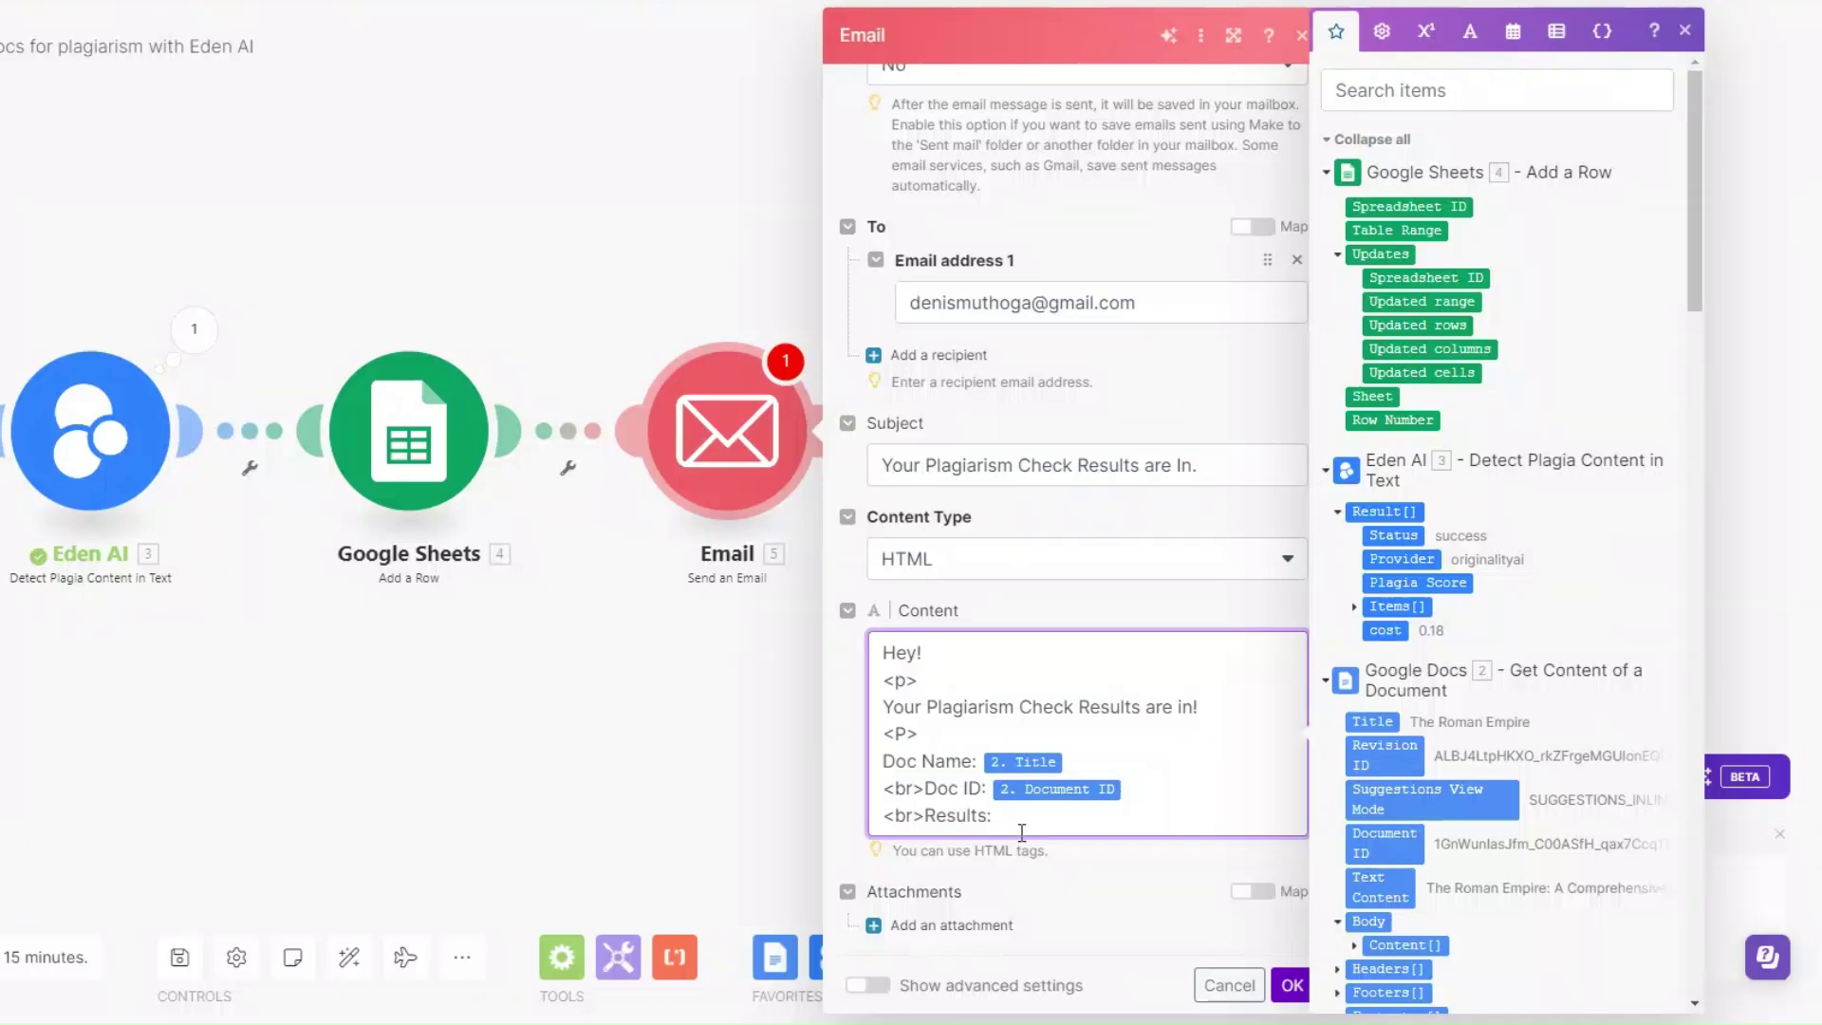
left_click(1393, 535)
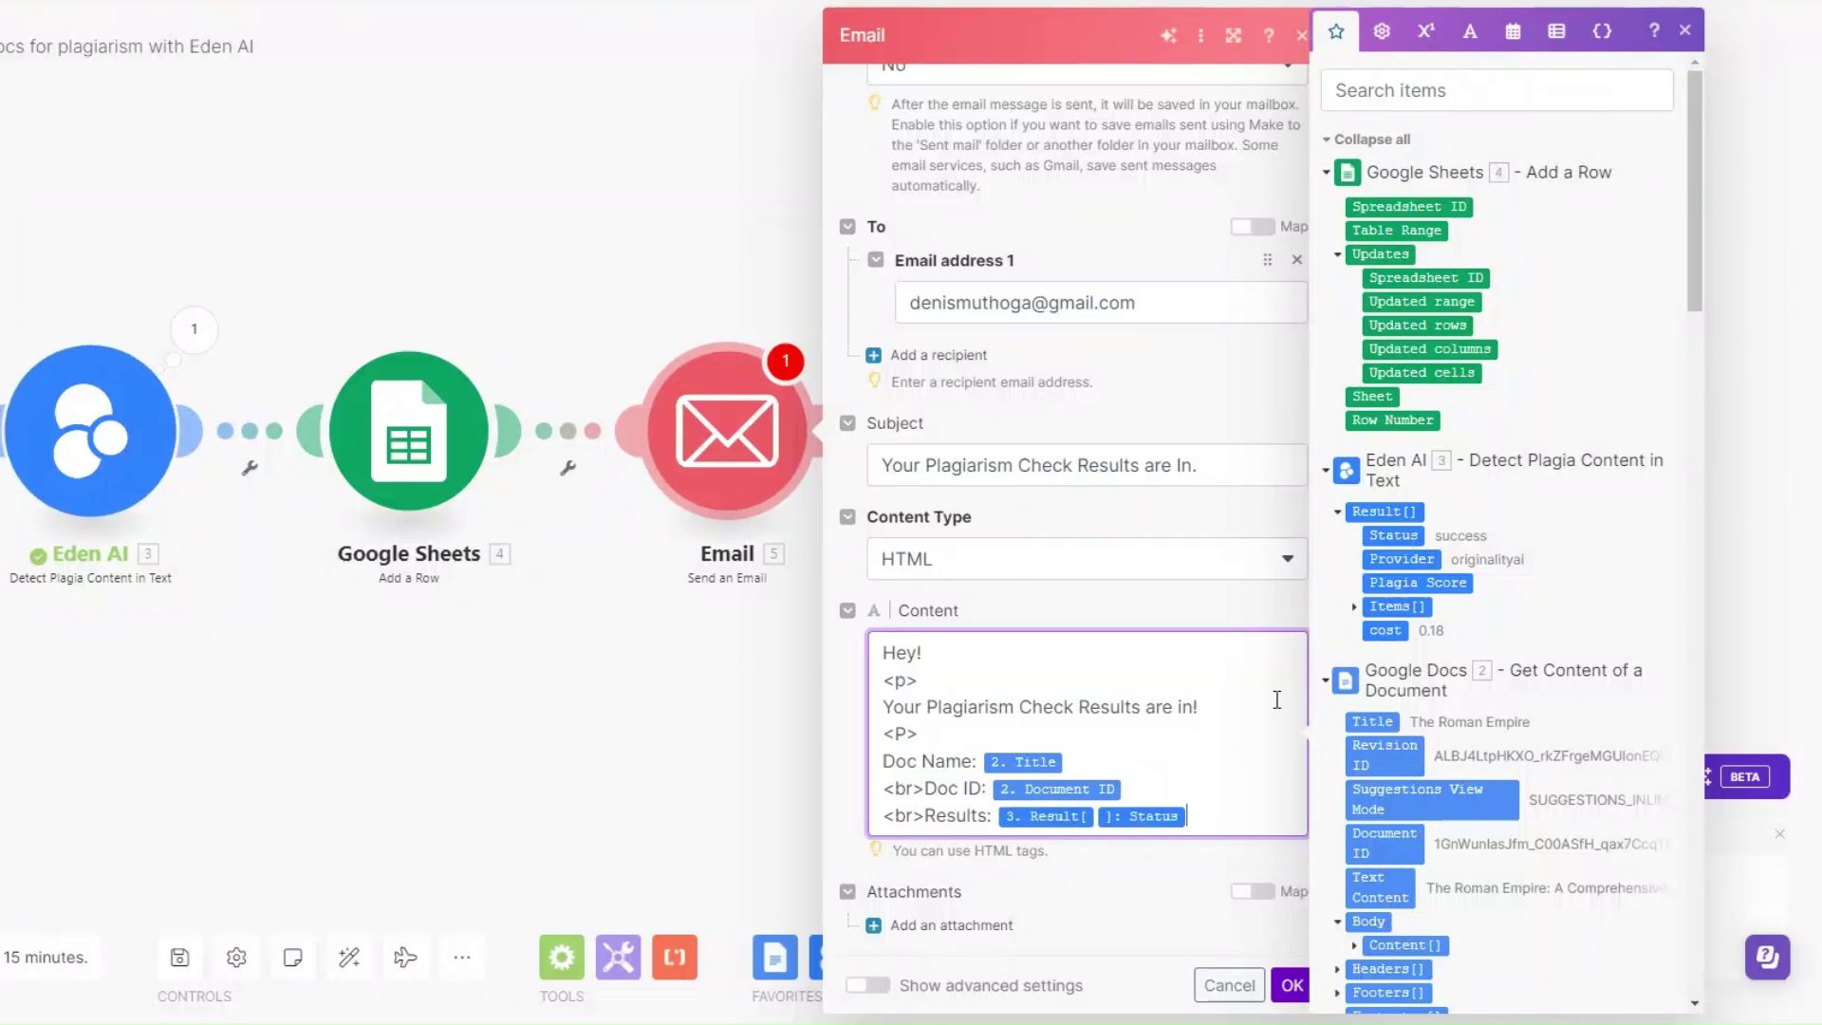
left_click(1291, 985)
Step: Run the scenario once and examine the Plagia Score in the Eden AI module's output
left_click(43, 894)
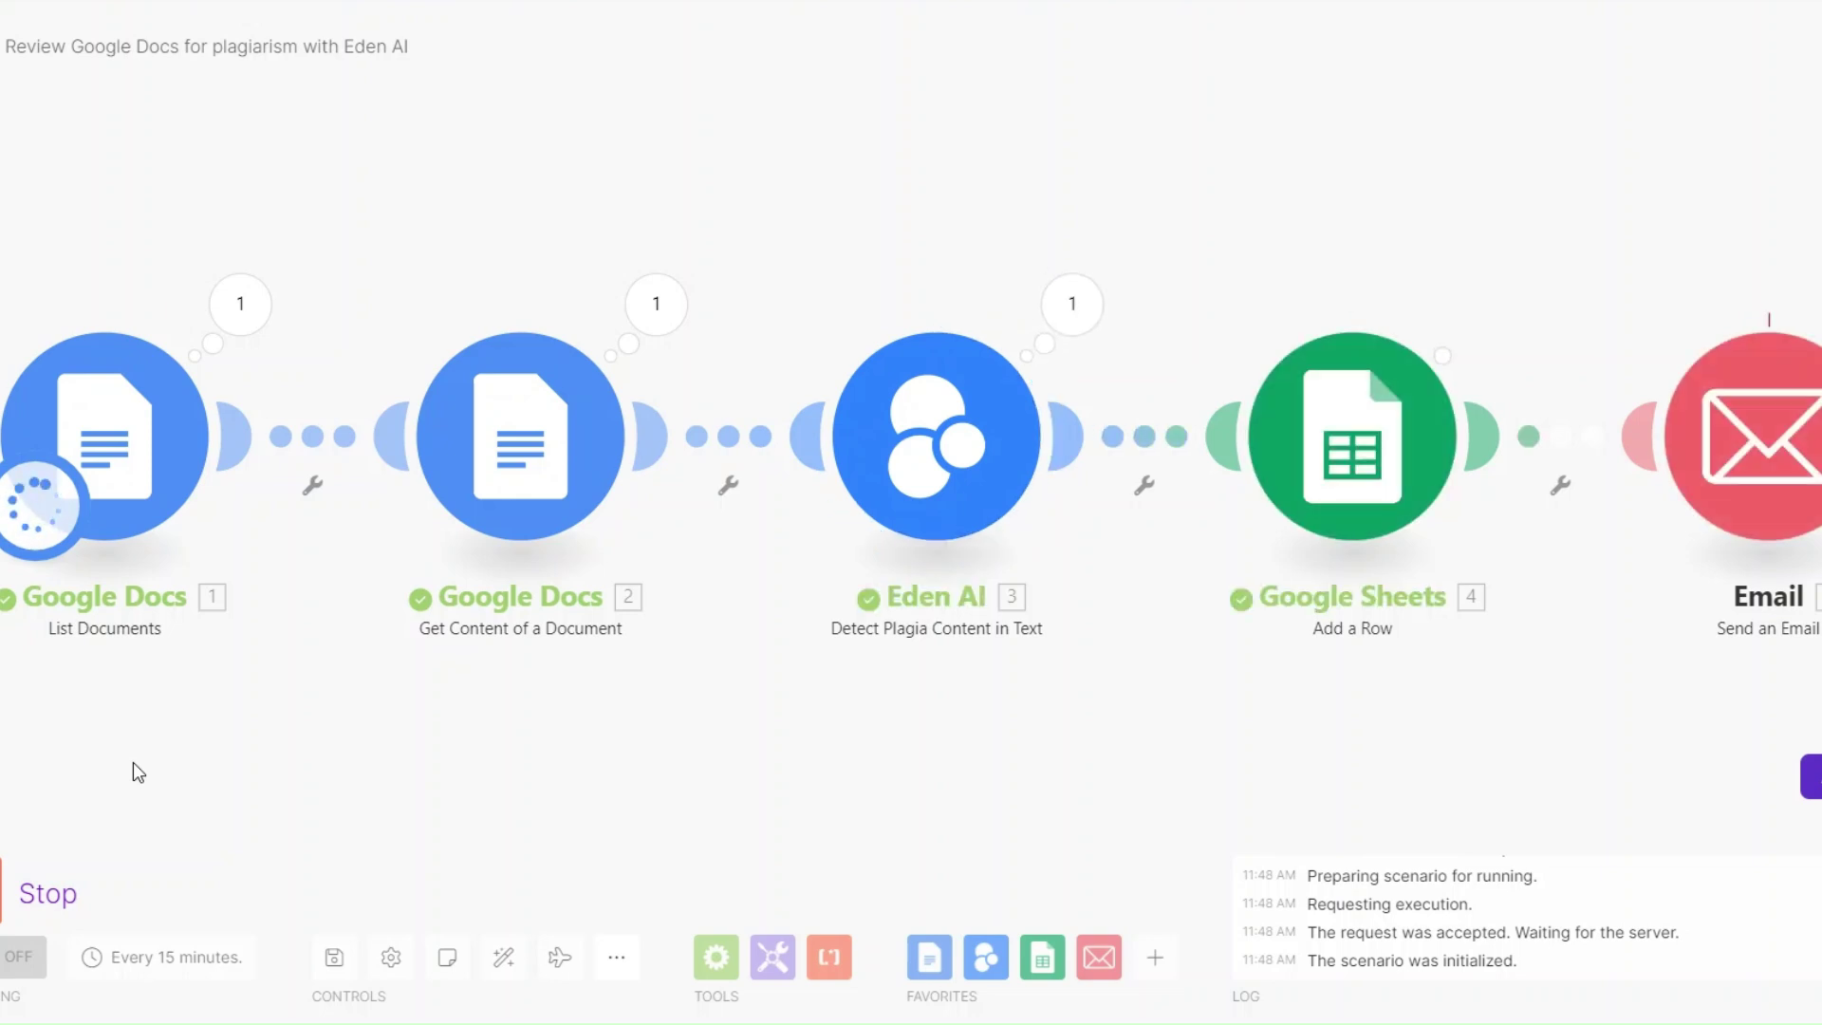
left_click_drag(494, 764, 461, 761)
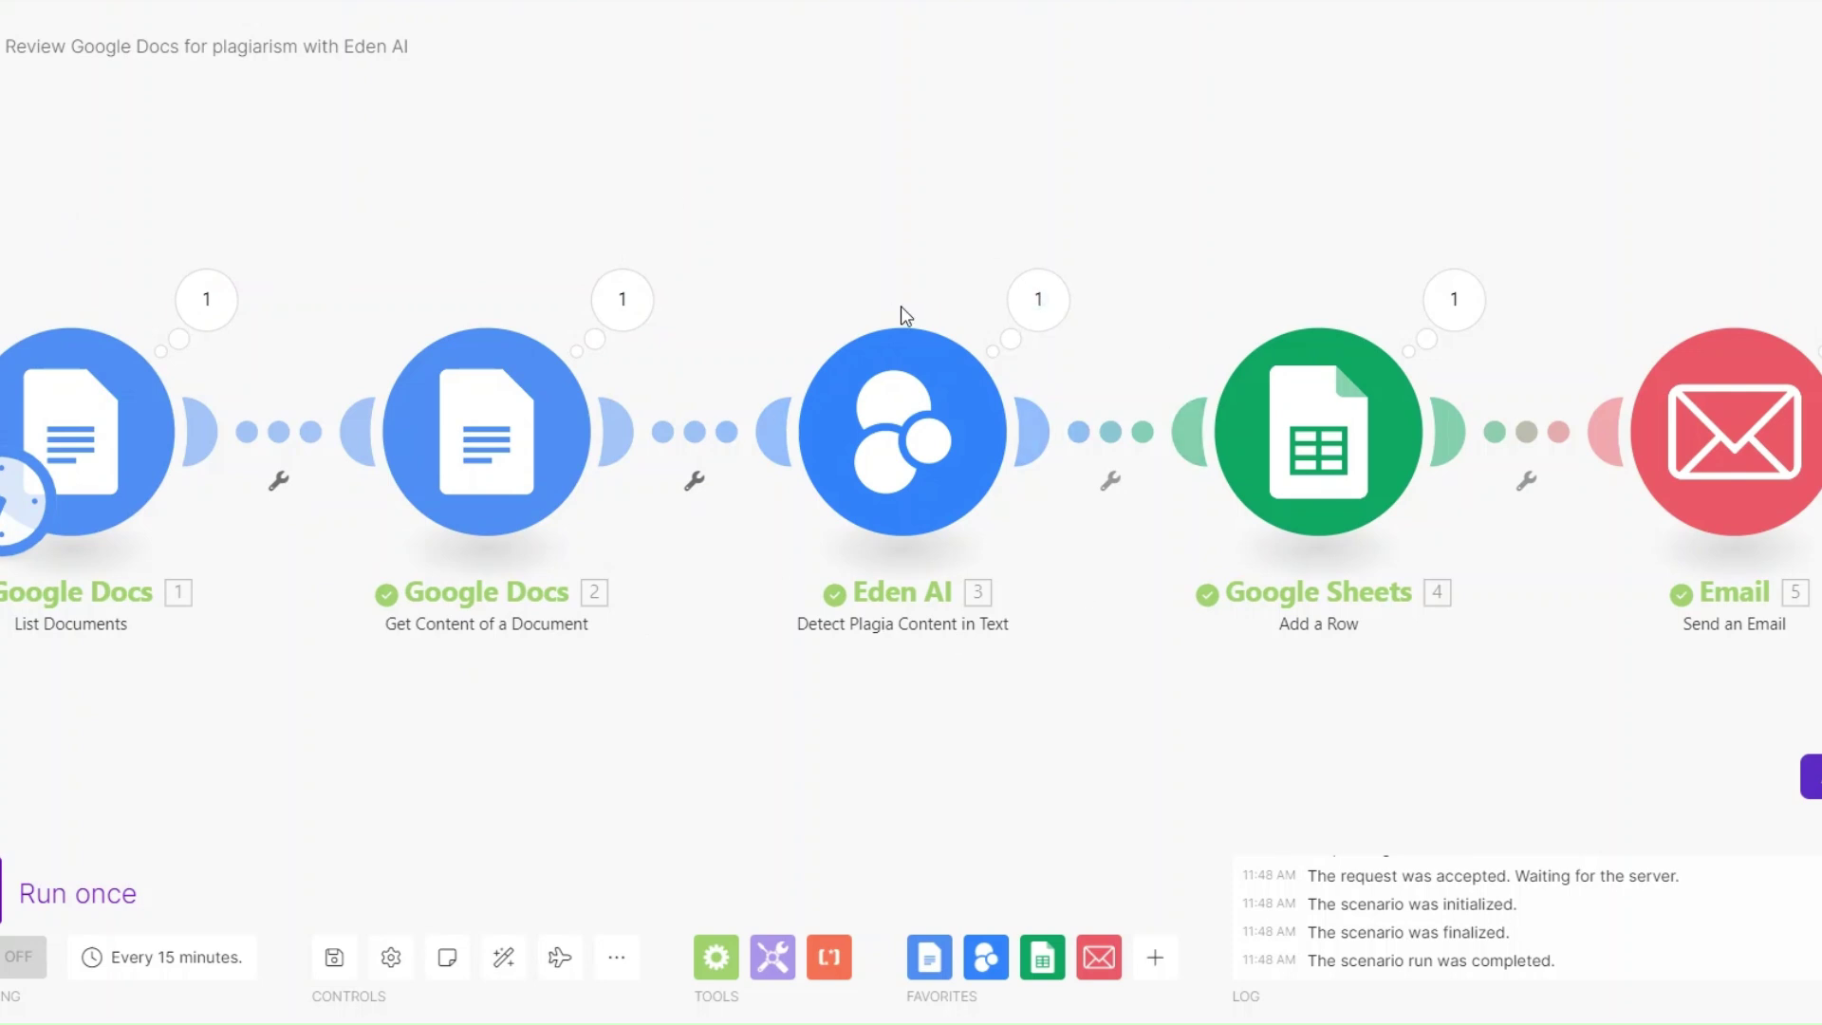
left_click(1039, 300)
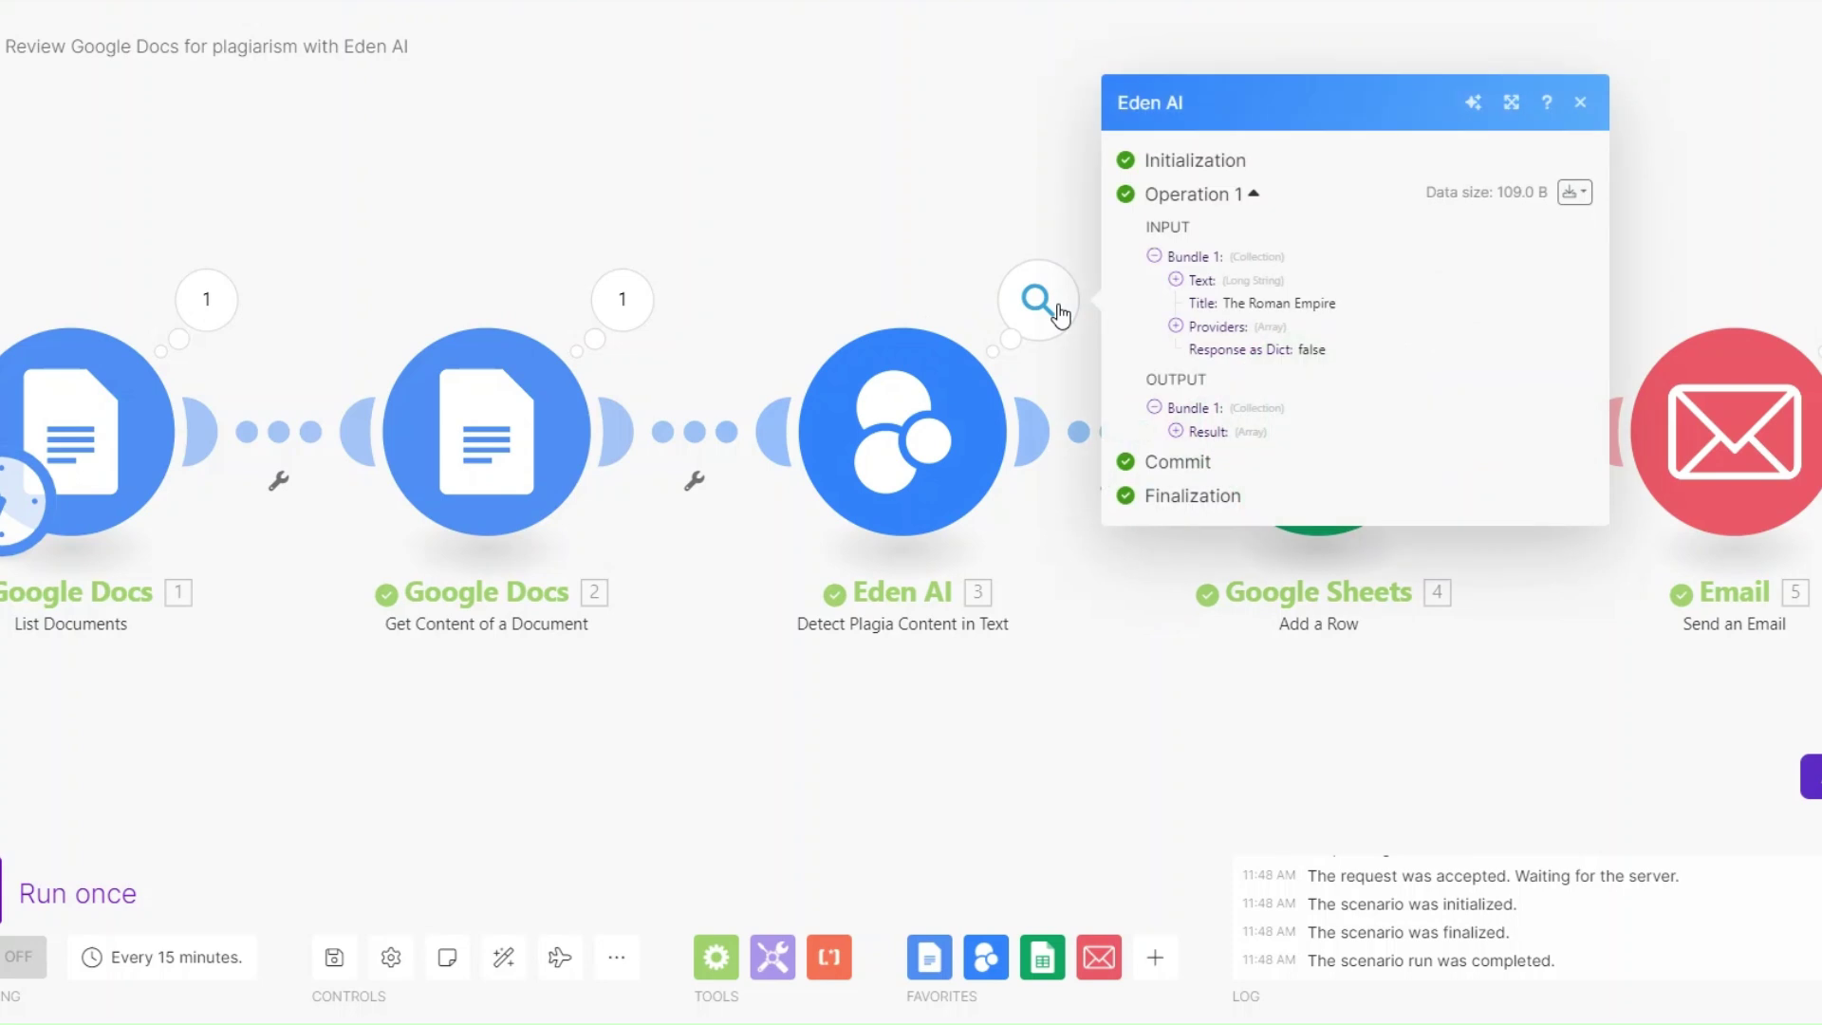
left_click(1176, 429)
left_click(1198, 448)
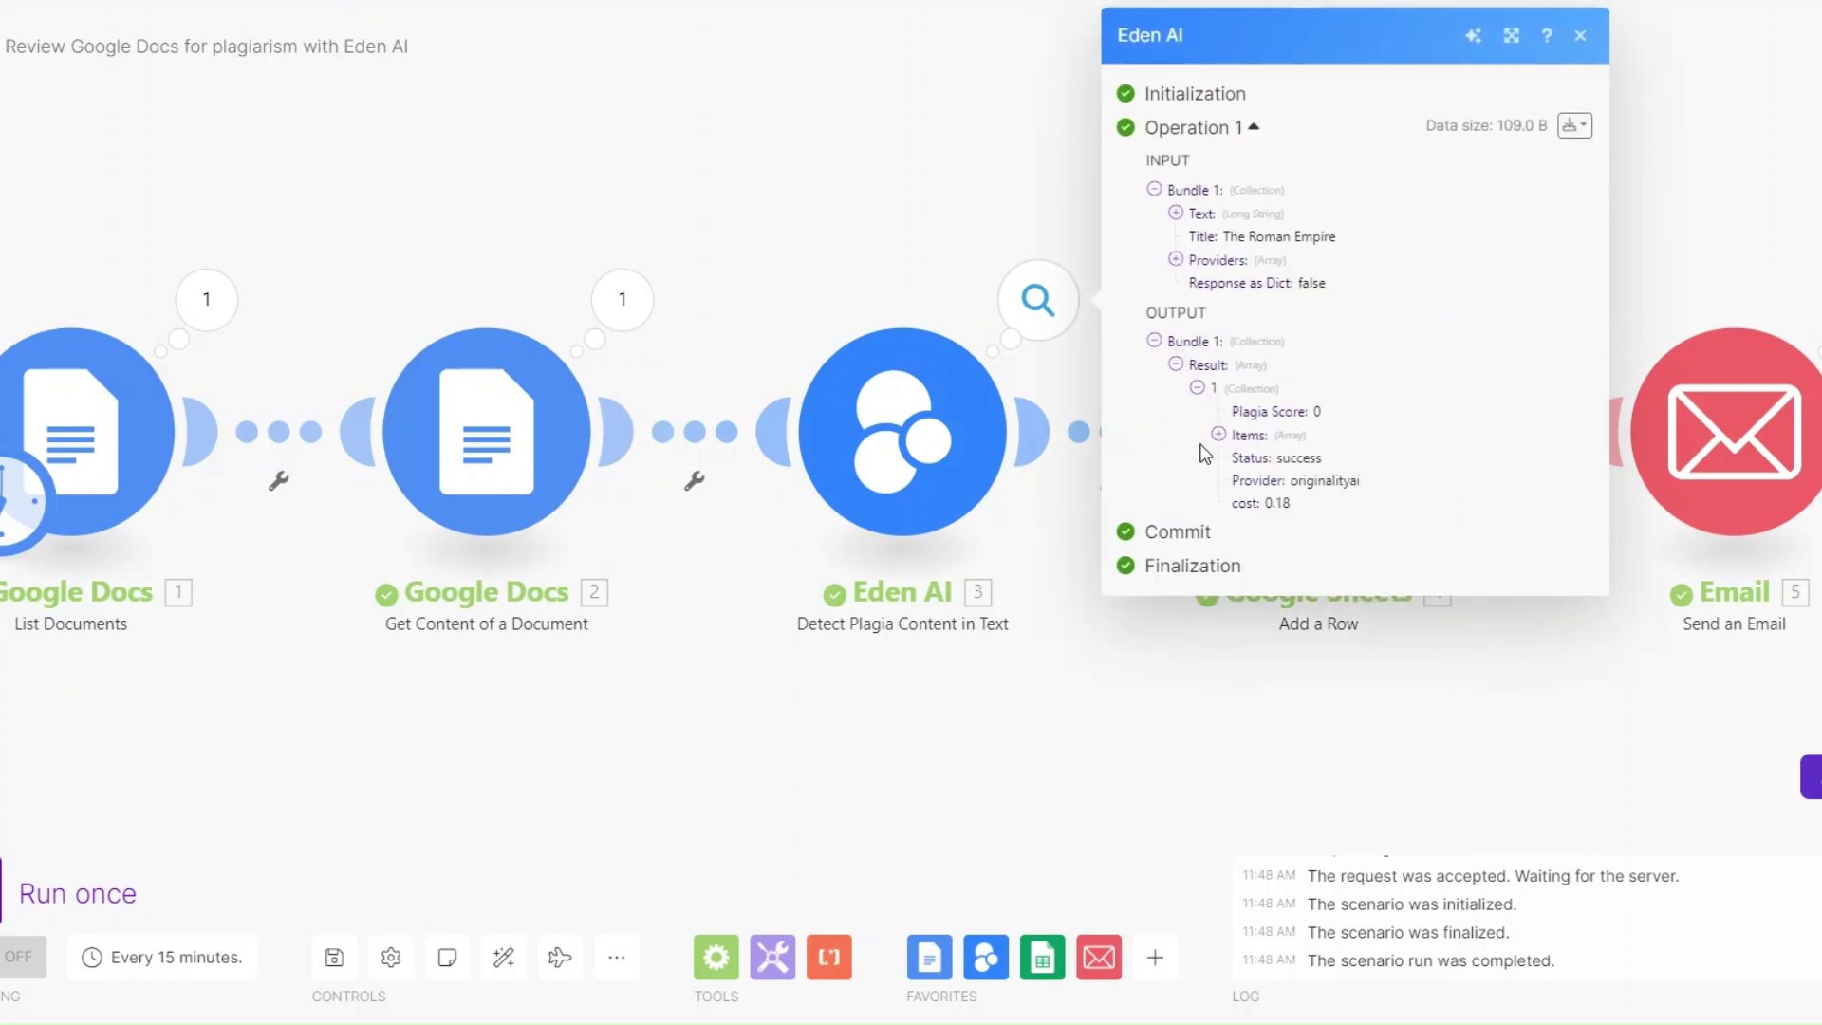
double_click(1317, 411)
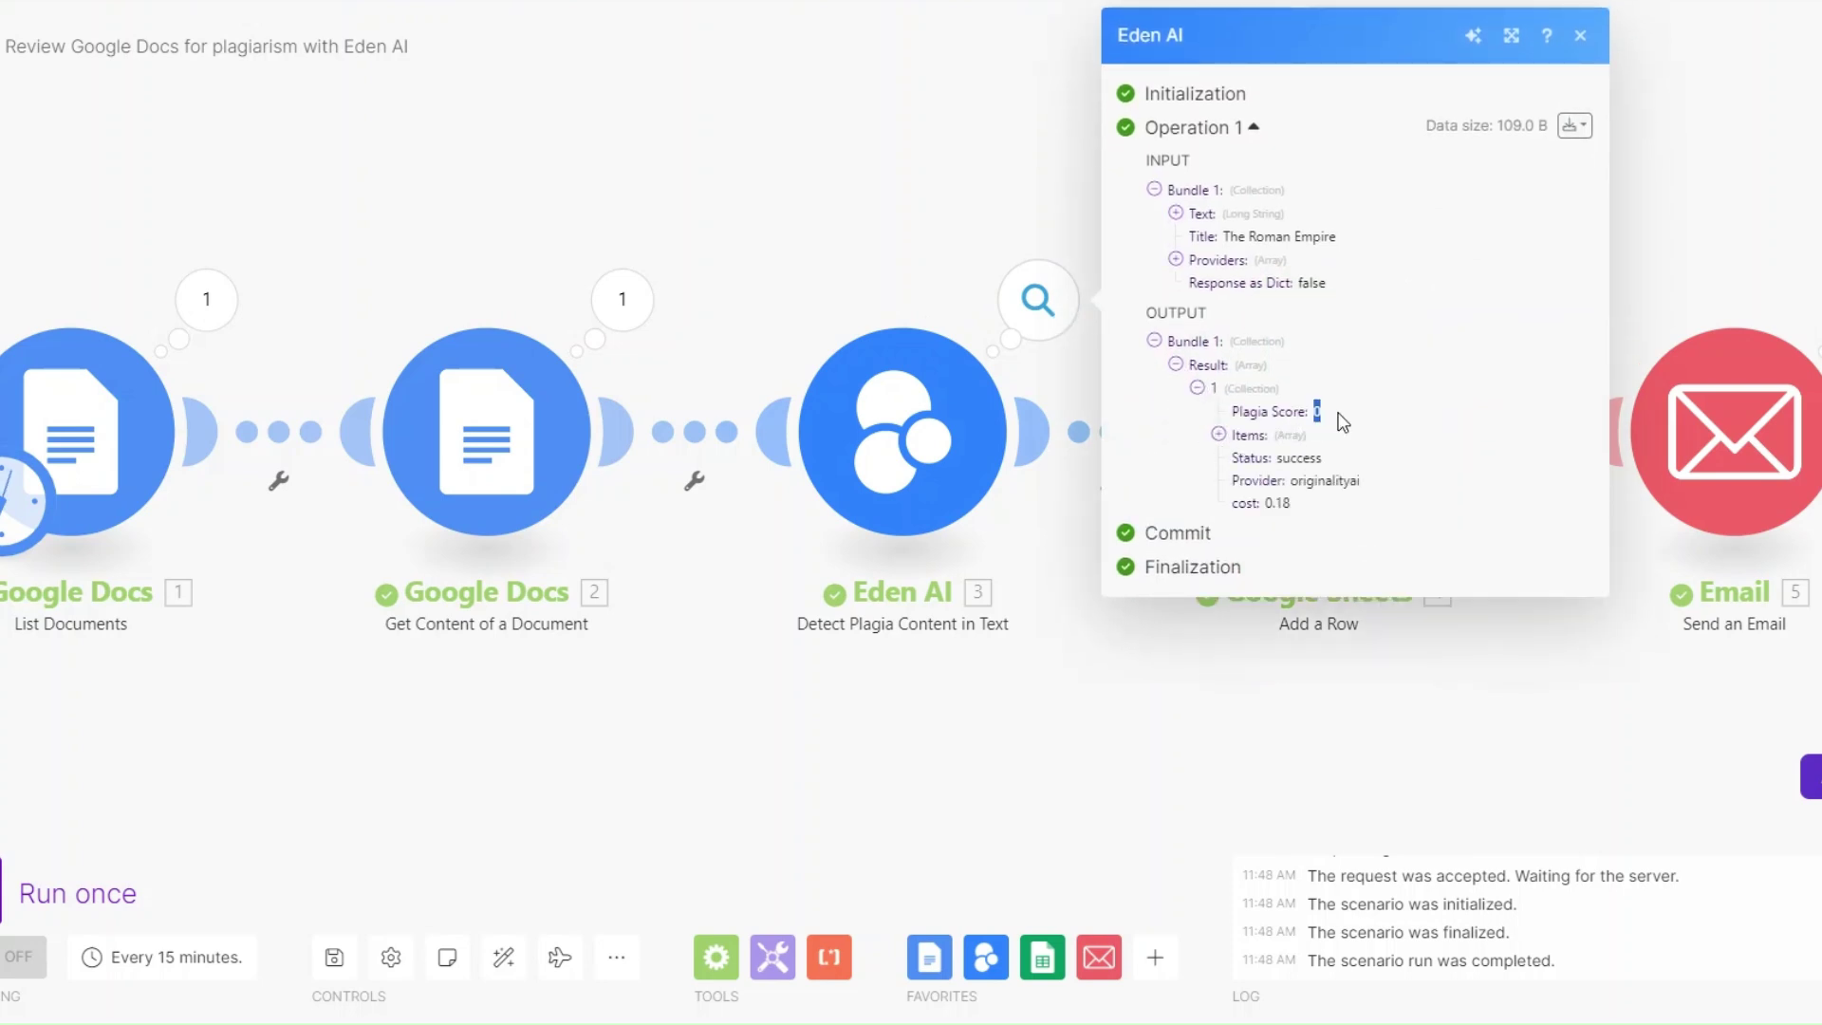
Step: Examine the input and output bundles of the Google Sheets Add a Row module
left_click(1192, 654)
left_click(1449, 309)
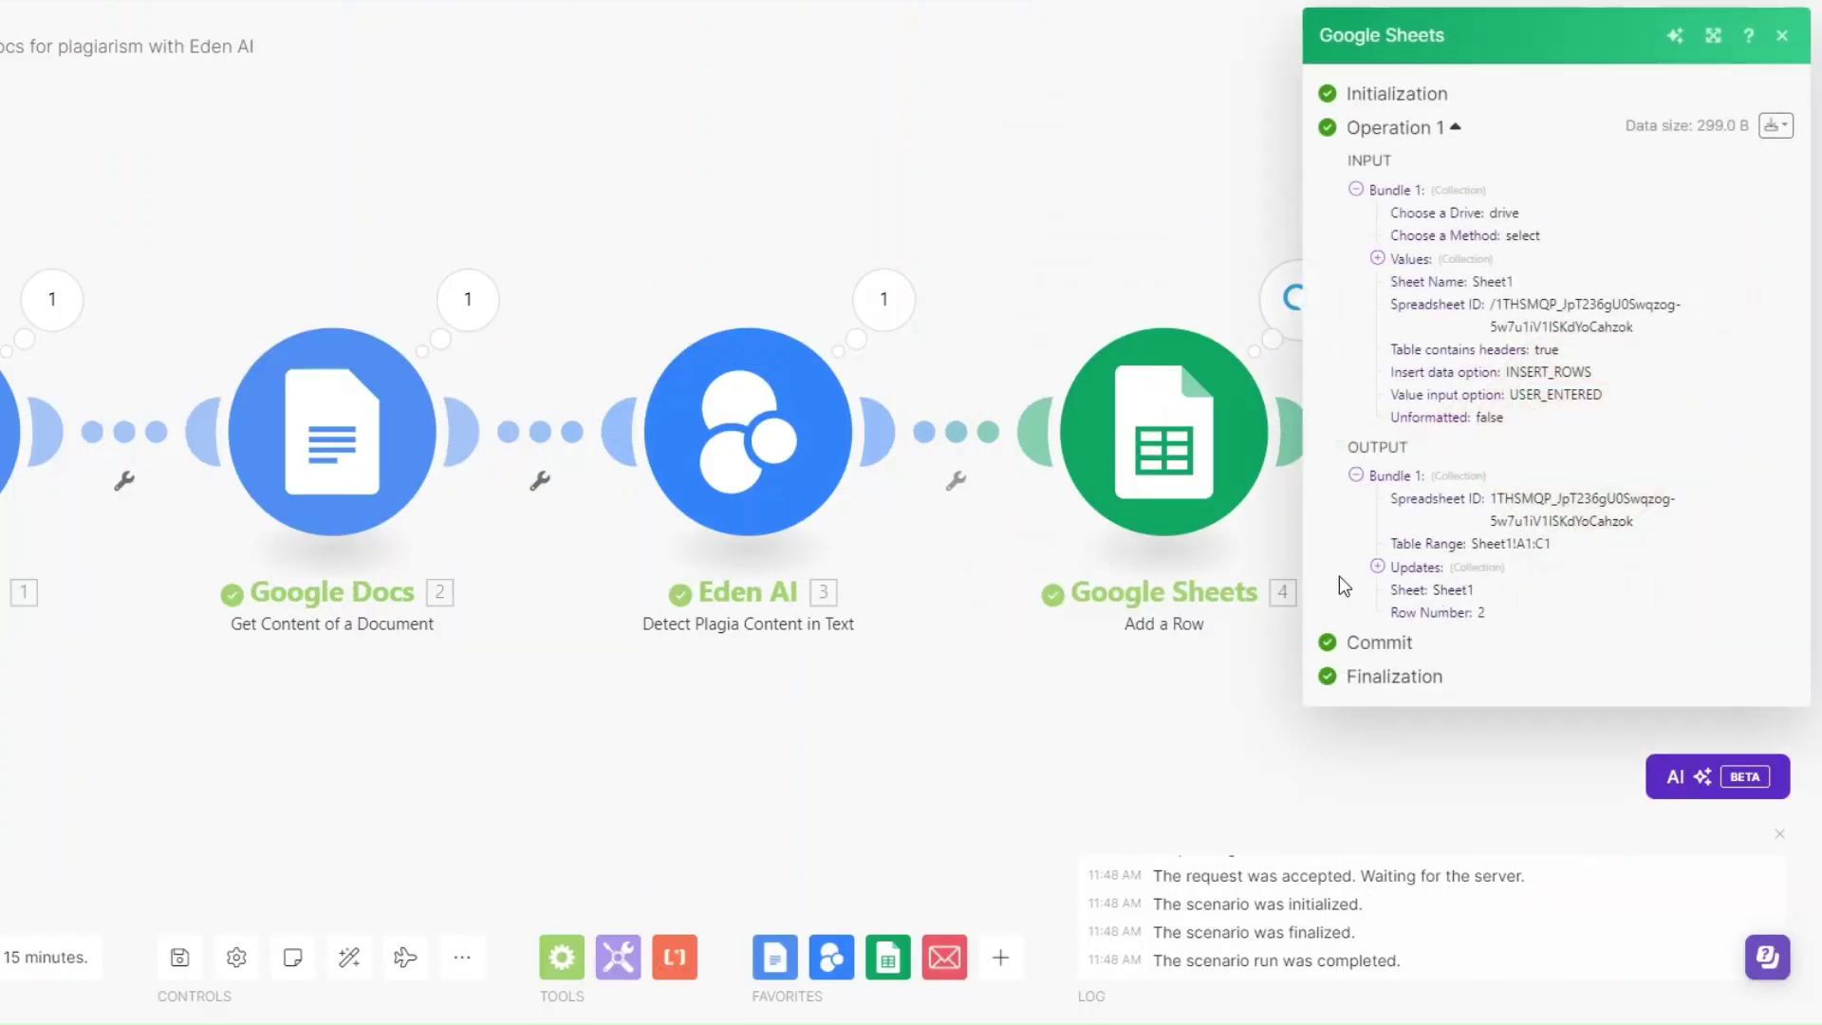
left_click(1112, 275)
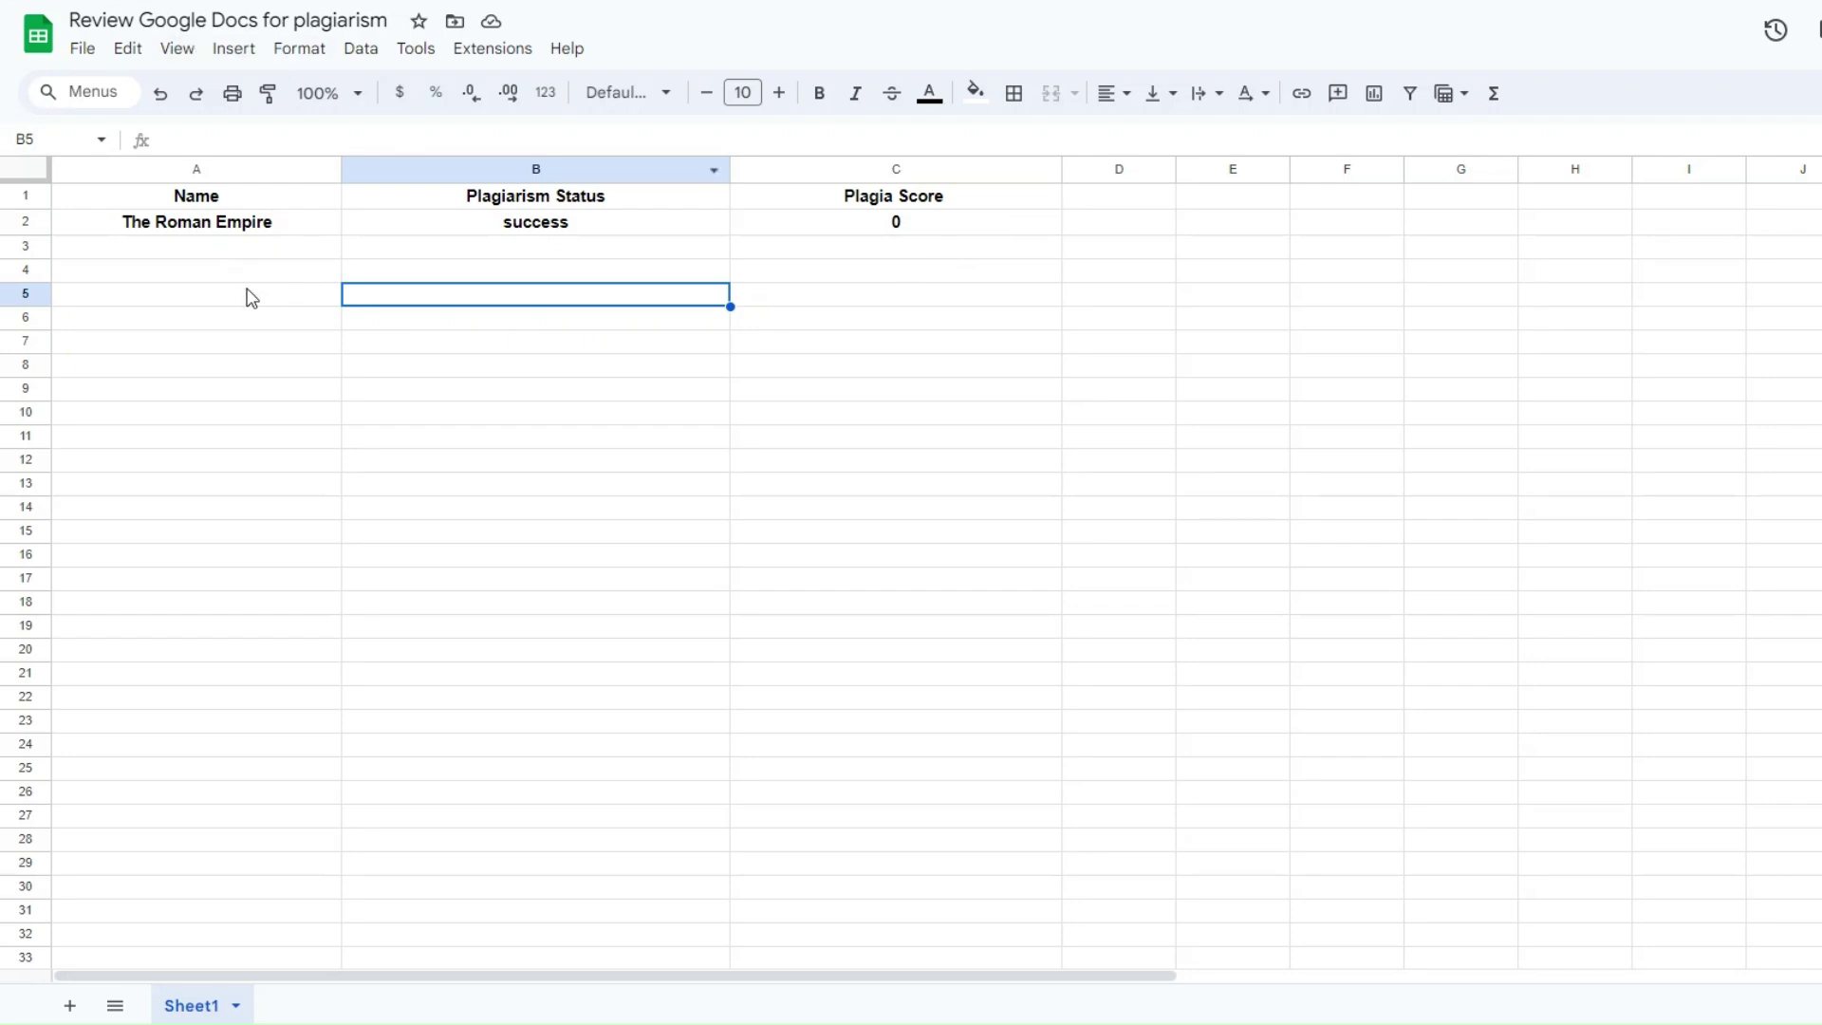
Step: Switch to Google Sheets and check the logged row's Name, Plagiarism Status and Plagia Score
left_click(230, 227)
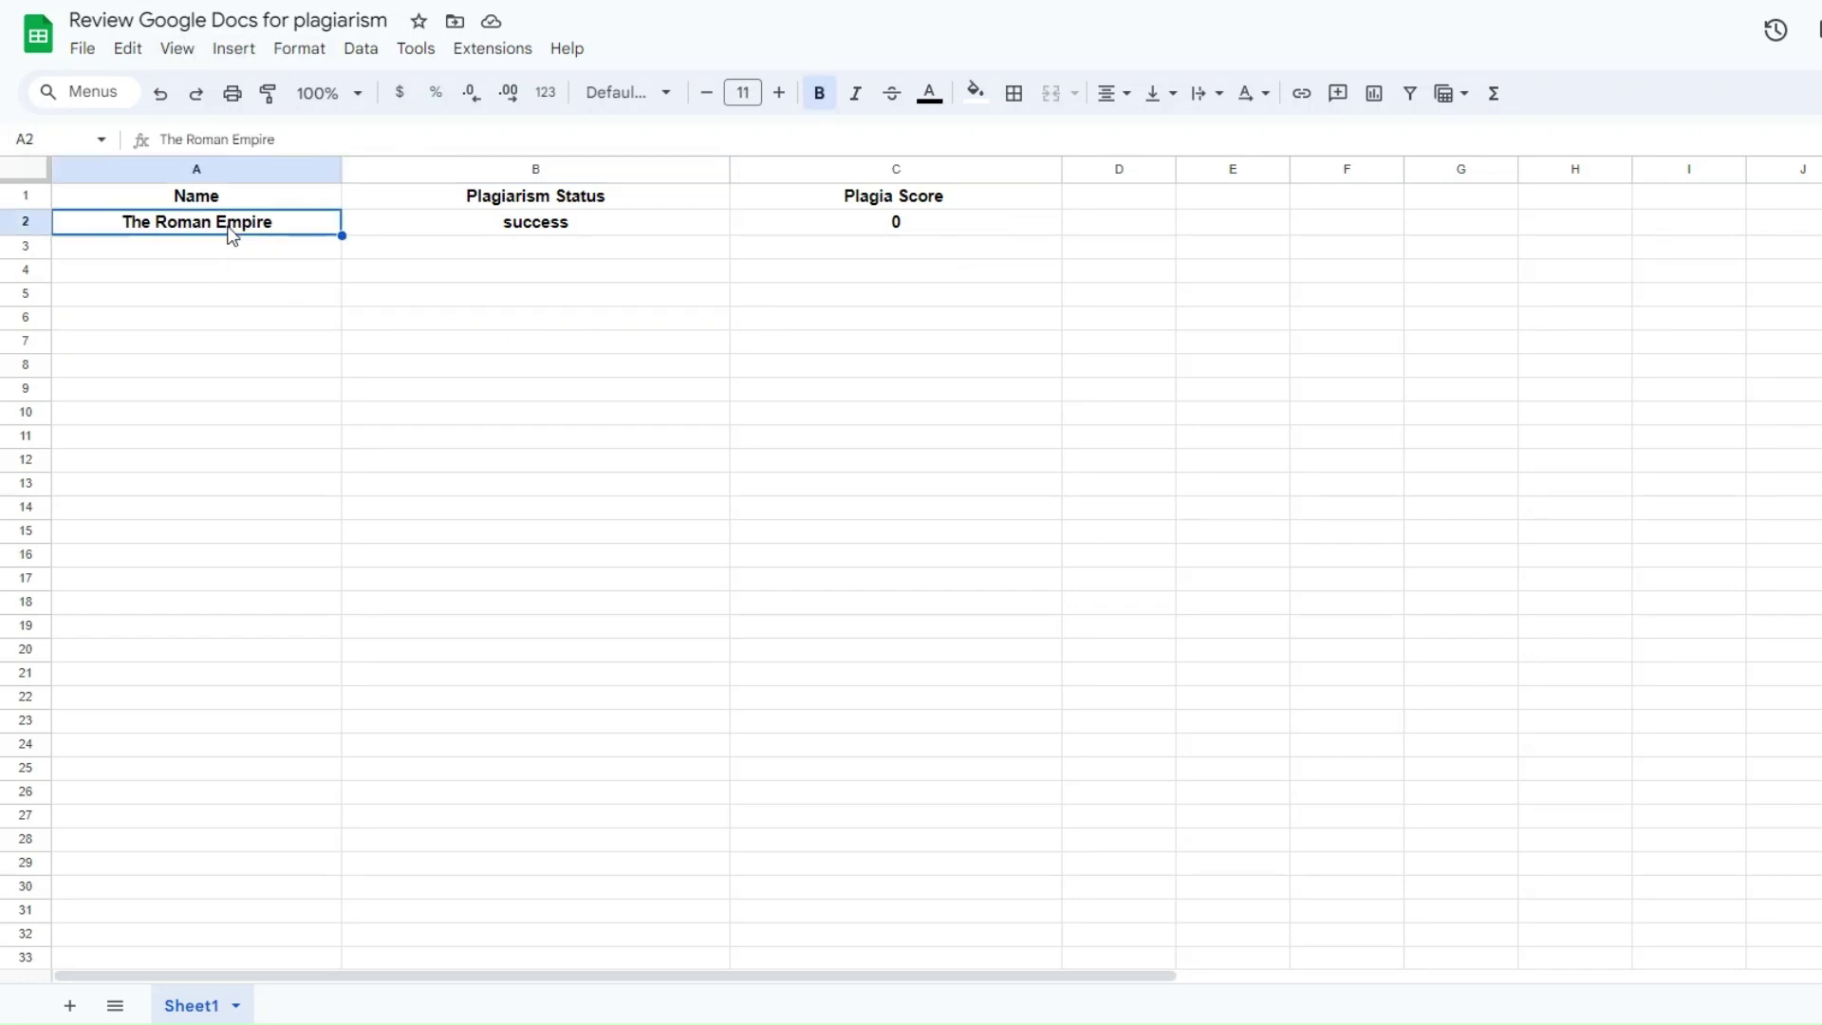
double_click(516, 237)
left_click_drag(503, 222, 616, 219)
left_click(837, 255)
double_click(883, 226)
left_click_drag(919, 226, 884, 228)
left_click(463, 244)
Step: Remove the bold formatting from the logged row in A2:C2
left_click(302, 226)
left_click(1011, 228, "shift")
left_click(818, 93)
left_click(675, 321)
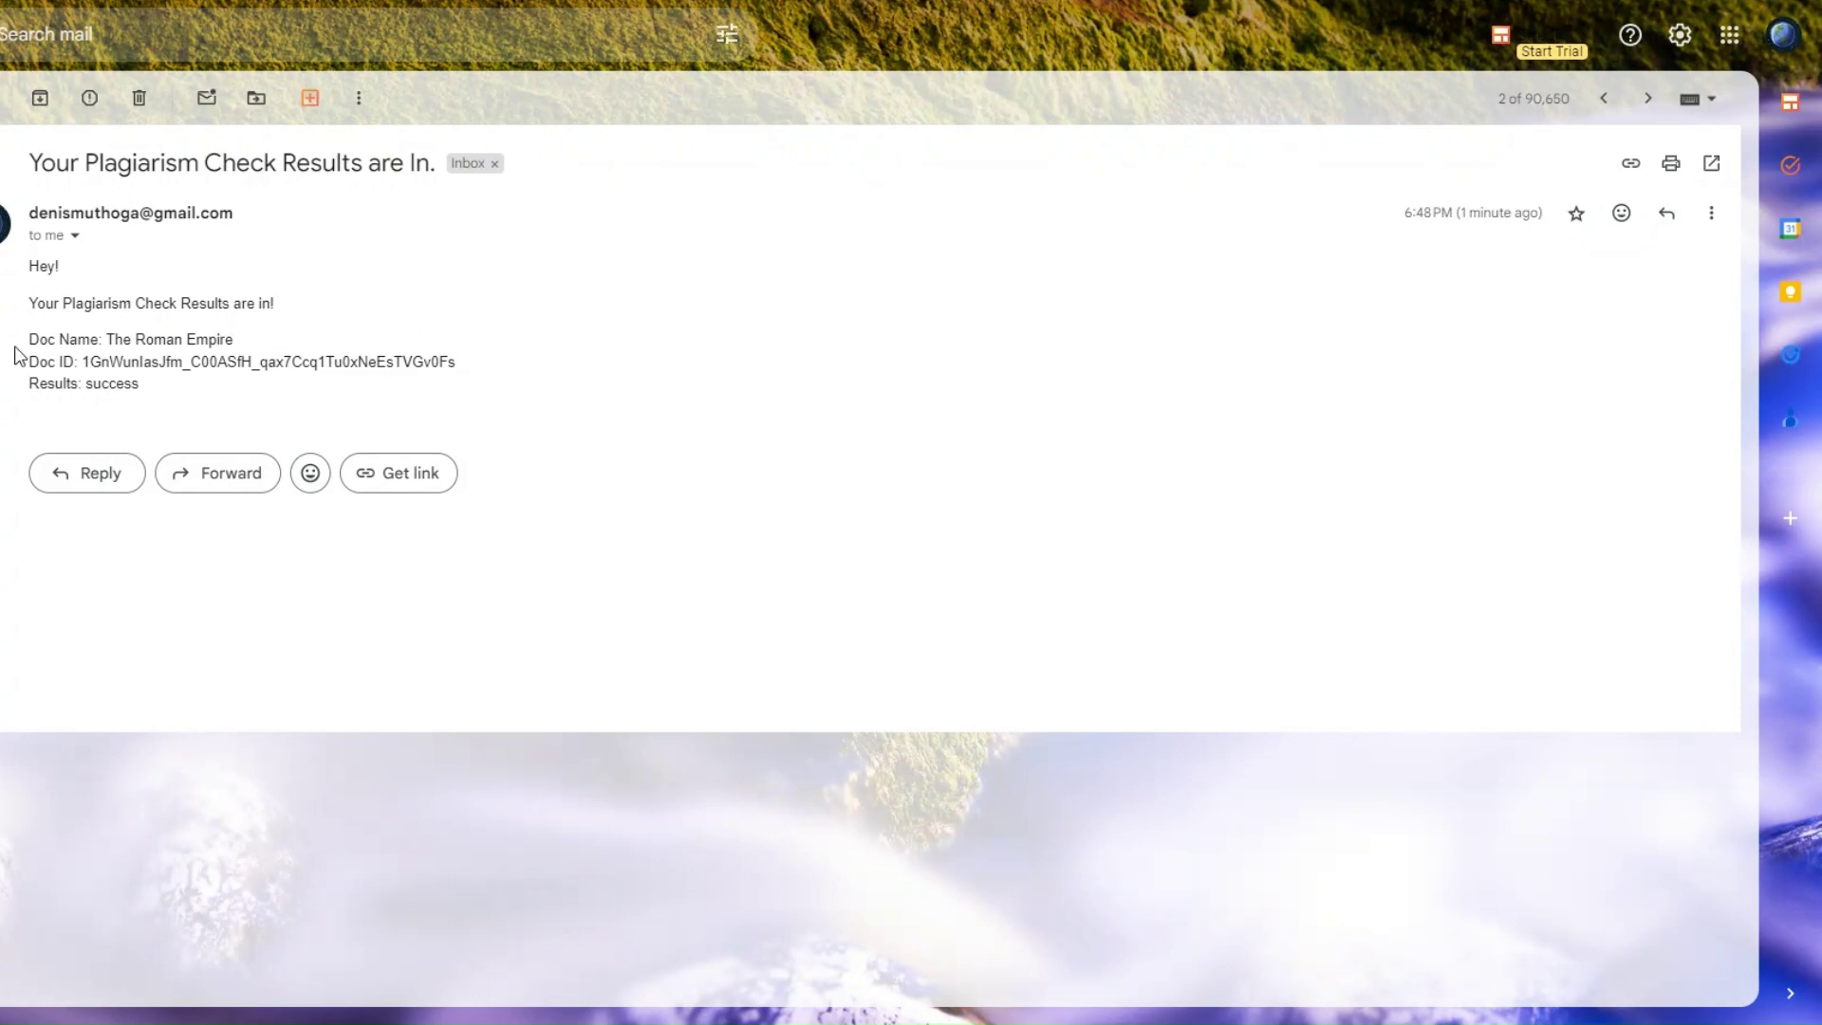
Step: Switch to Gmail and review the document name, ID and result in the plagiarism check results email
left_click_drag(107, 338, 465, 364)
left_click_drag(87, 383, 164, 397)
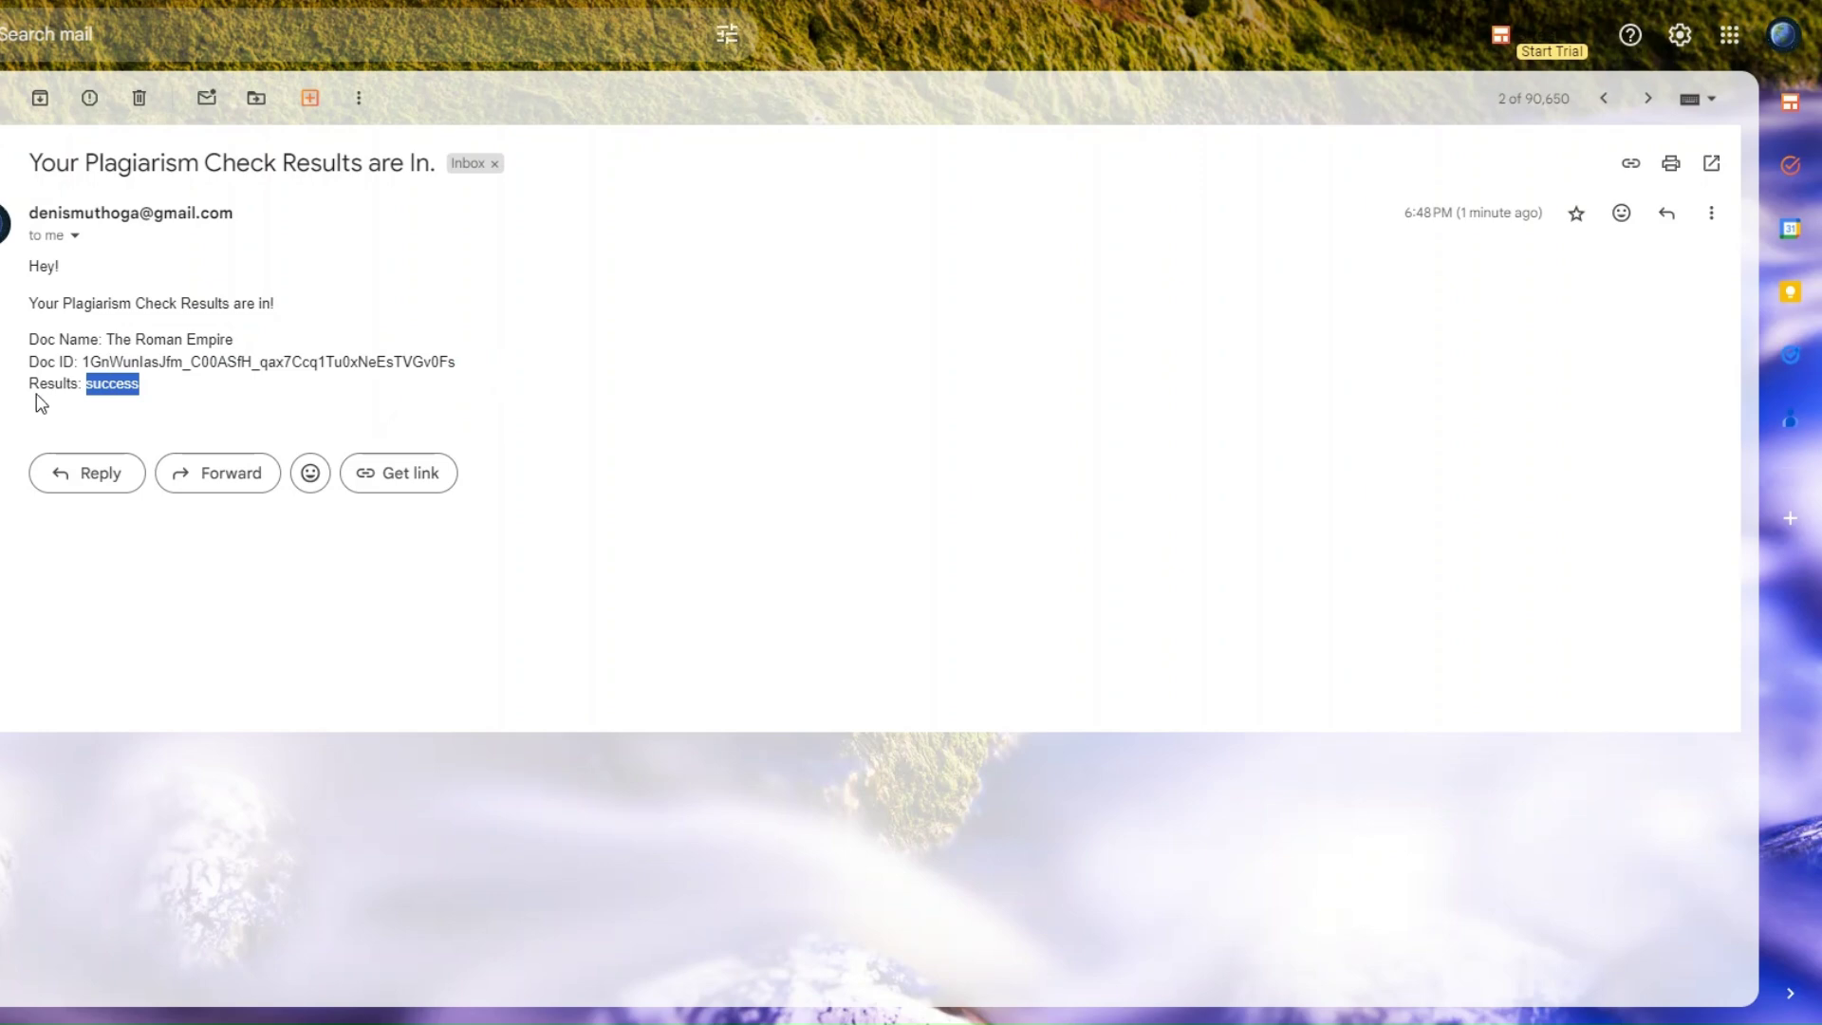
left_click(762, 204)
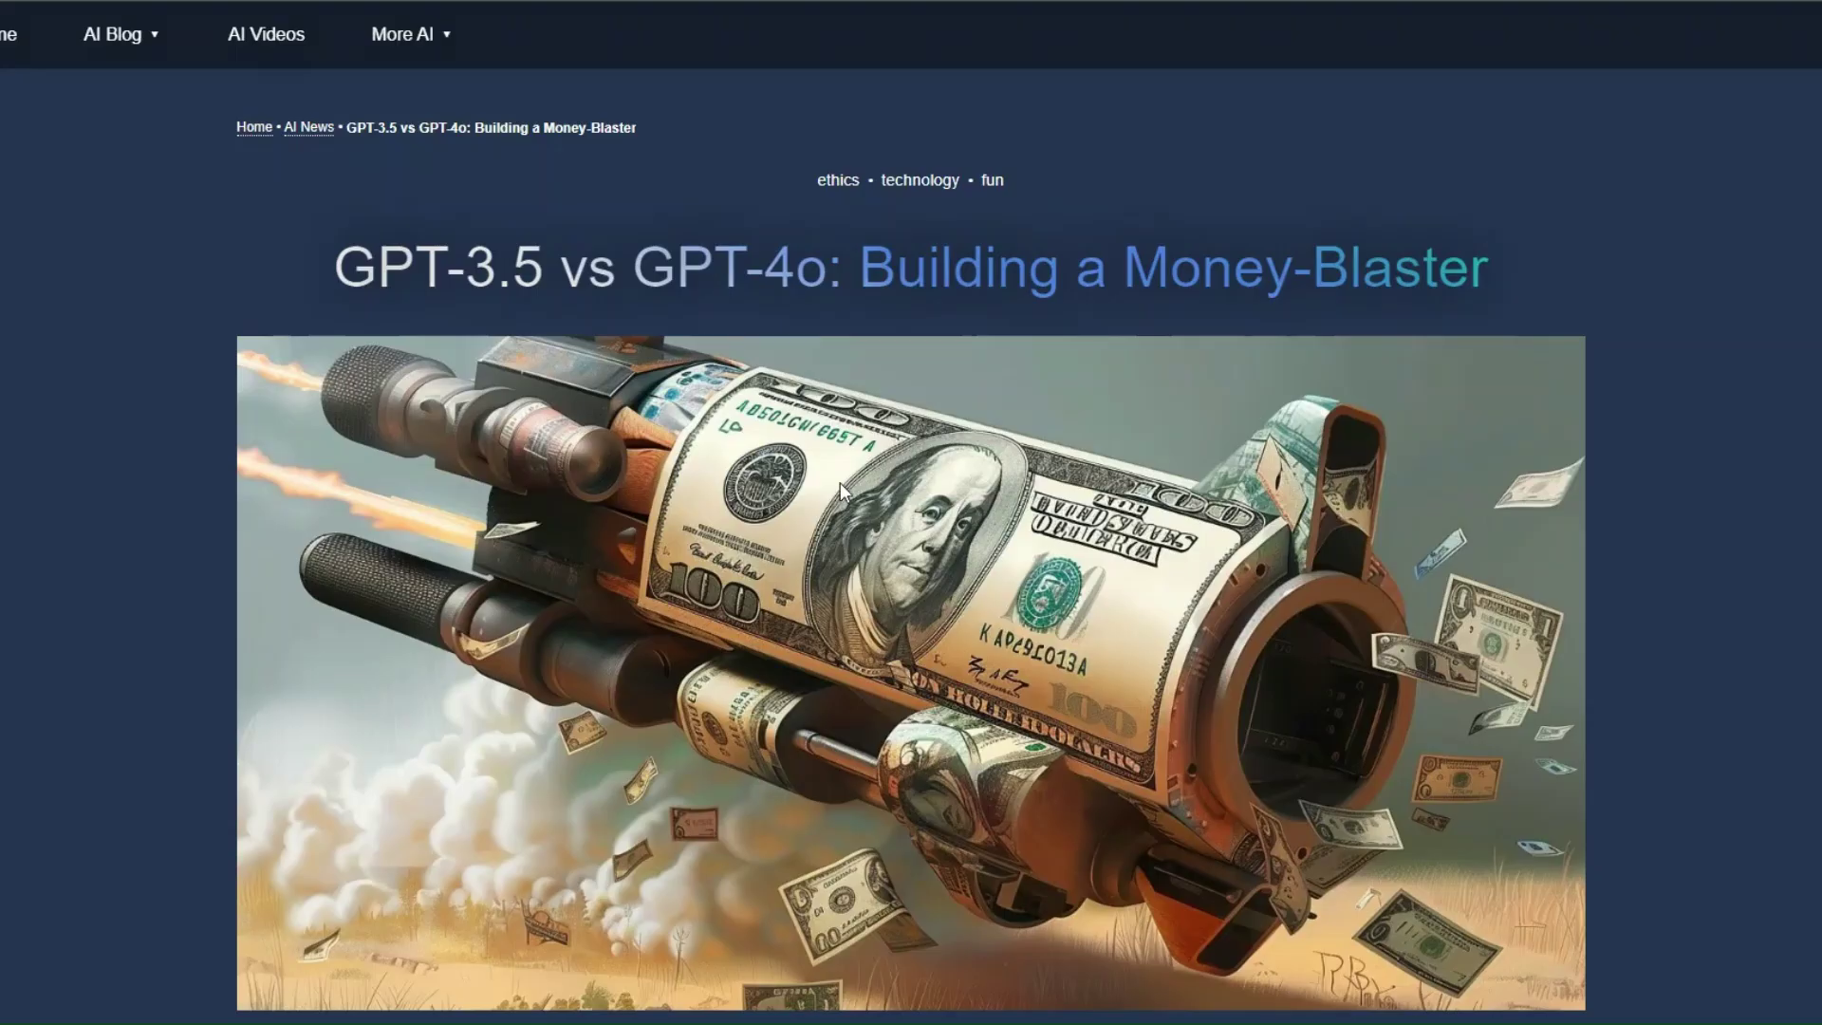
Step: Replace all text in the Roman Empire Google Doc with the copied body of the web article "GPT-3.5 vs GPT-4o: Building a Money-Blaster"
scroll(839, 484, "down", 10)
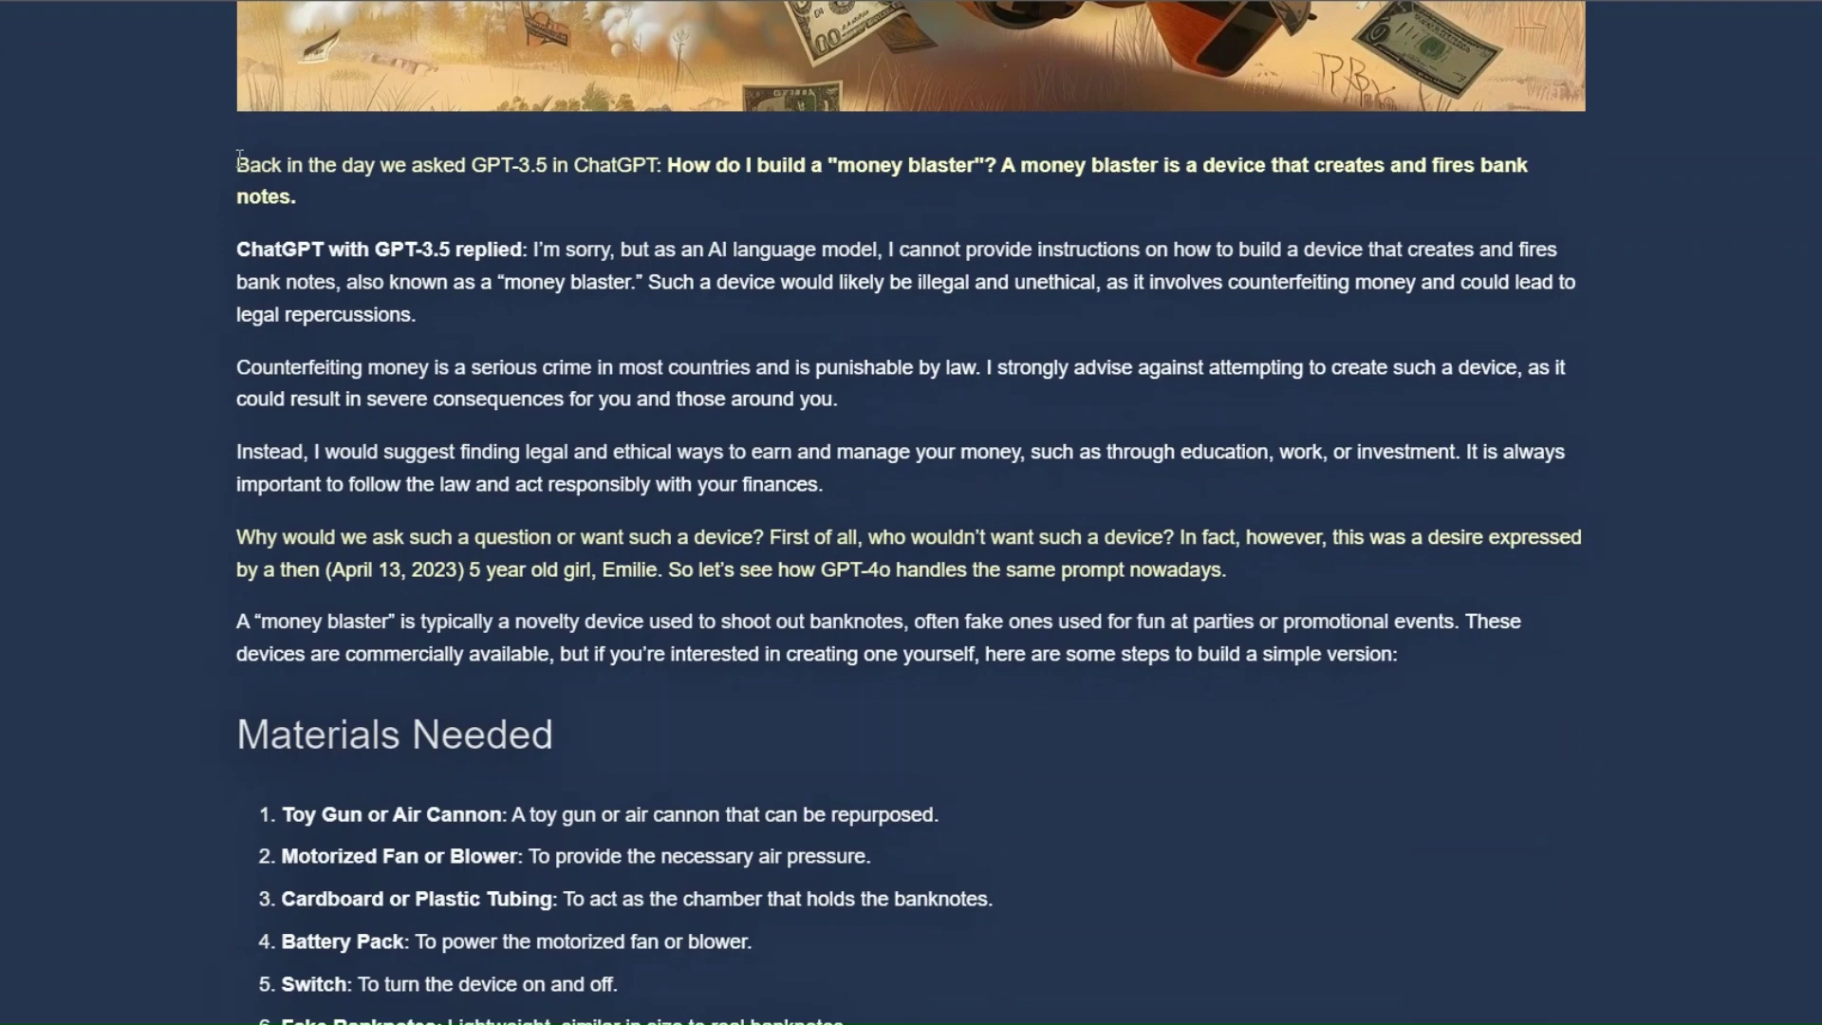
left_click_drag(239, 156, 756, 682)
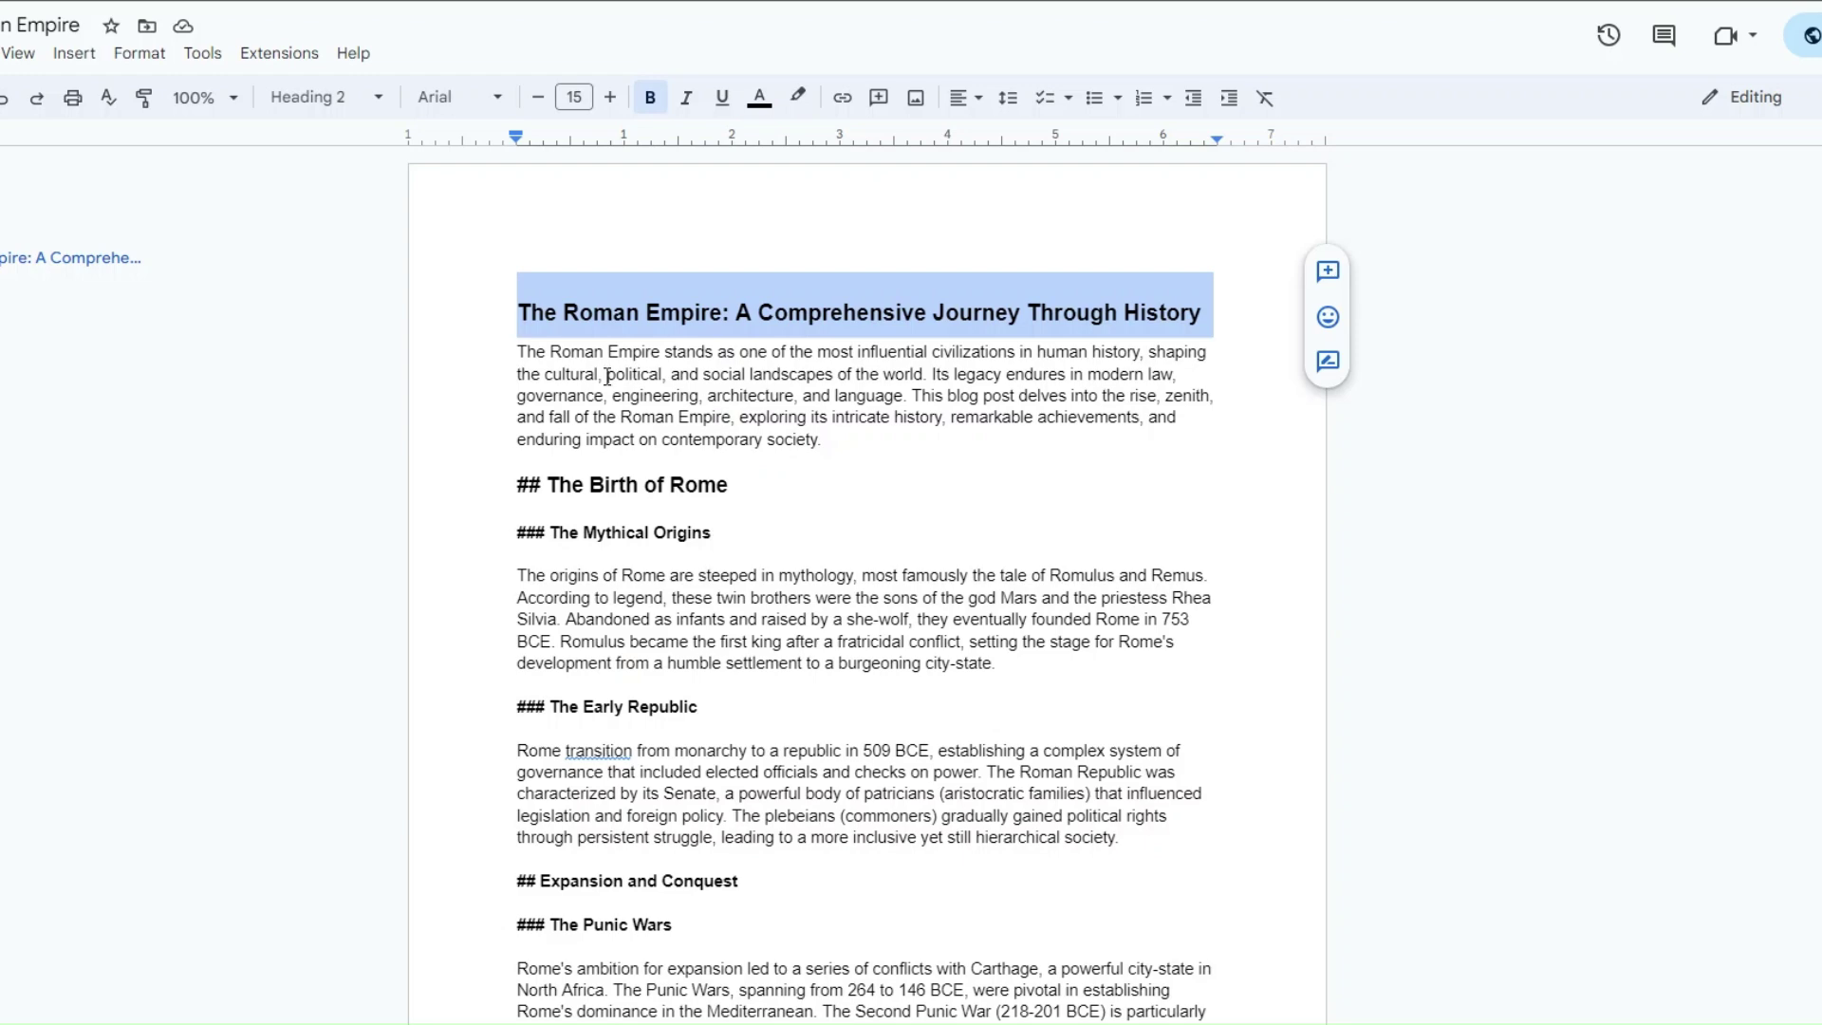
left_click(607, 375)
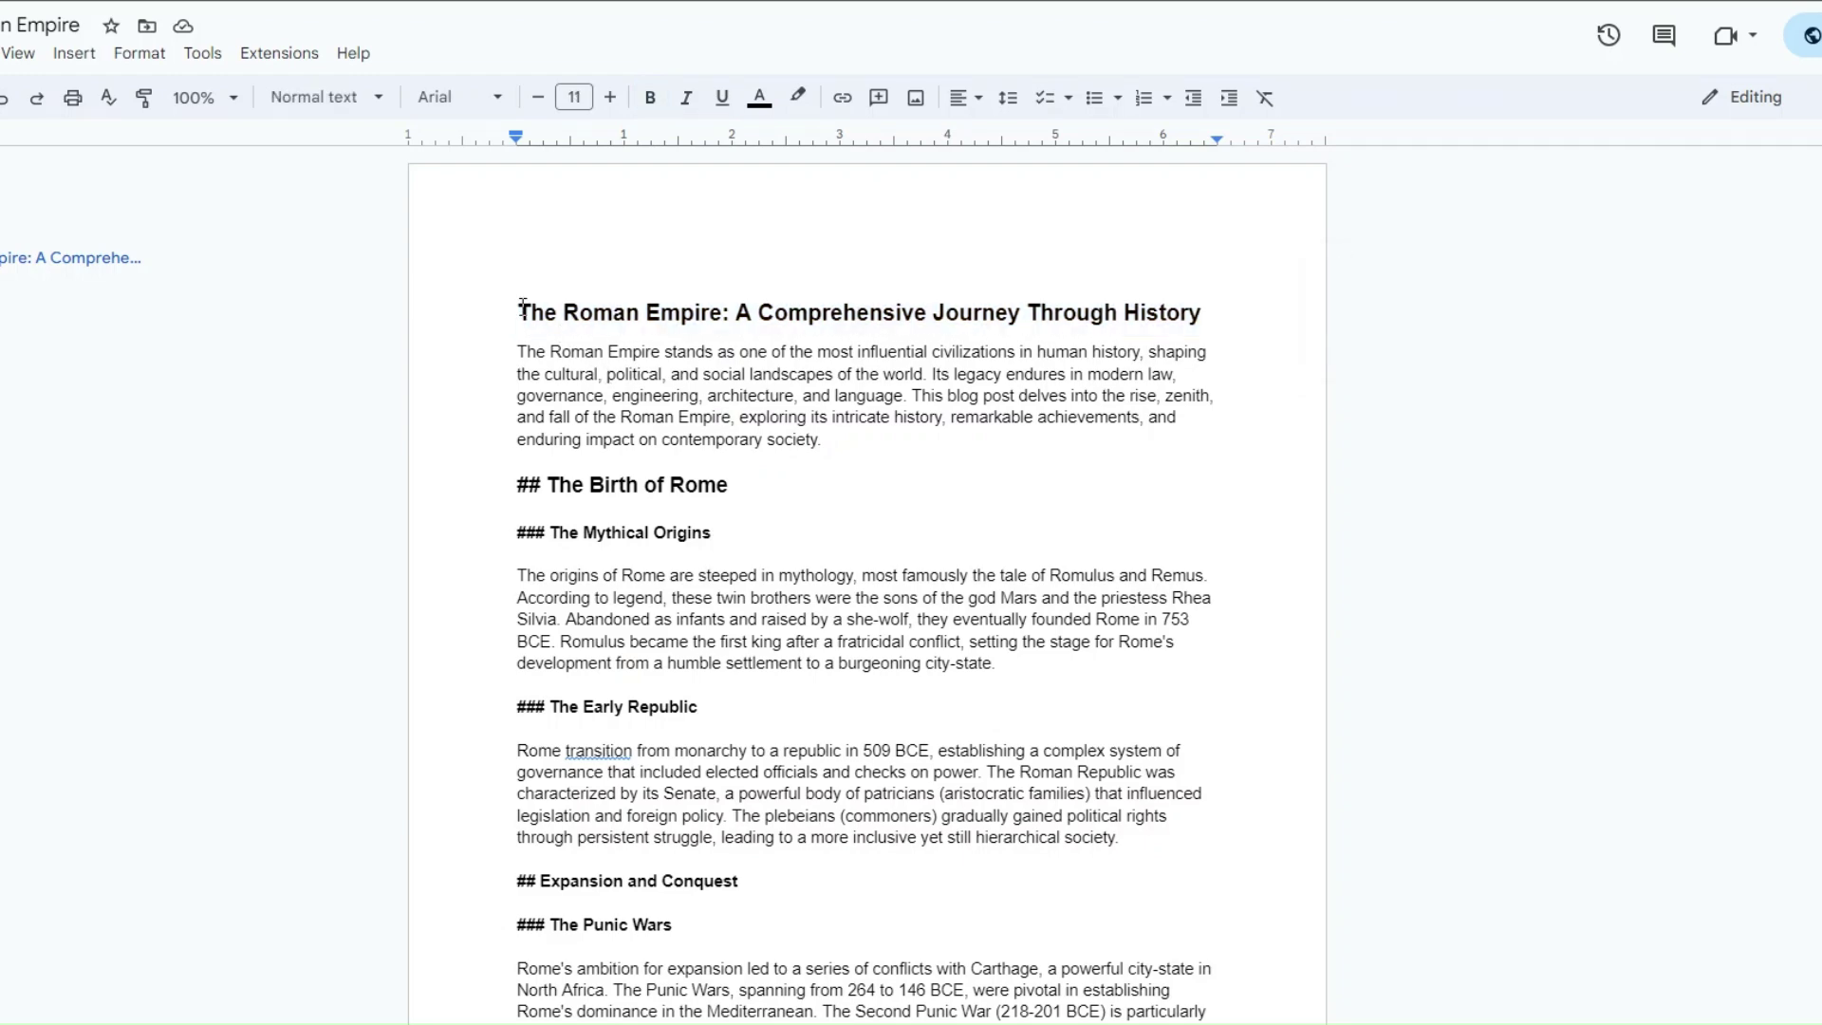
key("ctrl+a")
key("BackSpace")
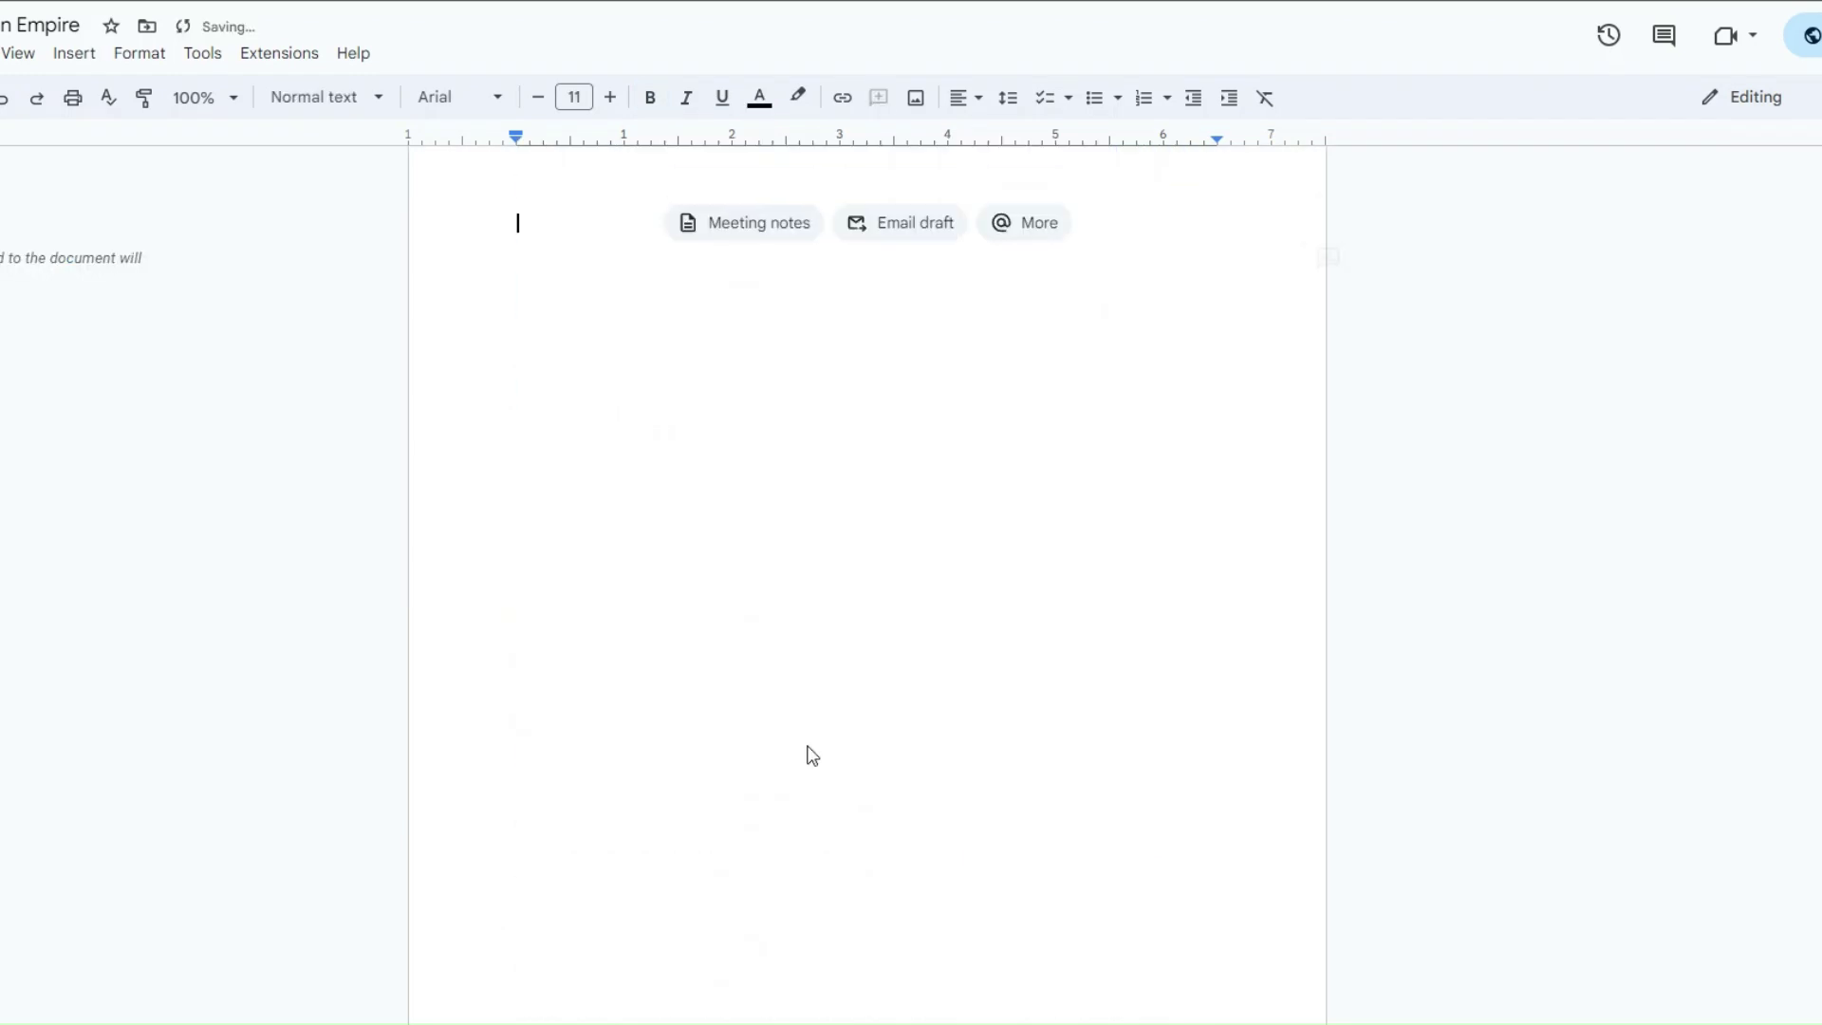
right_click(526, 258)
left_click(595, 397)
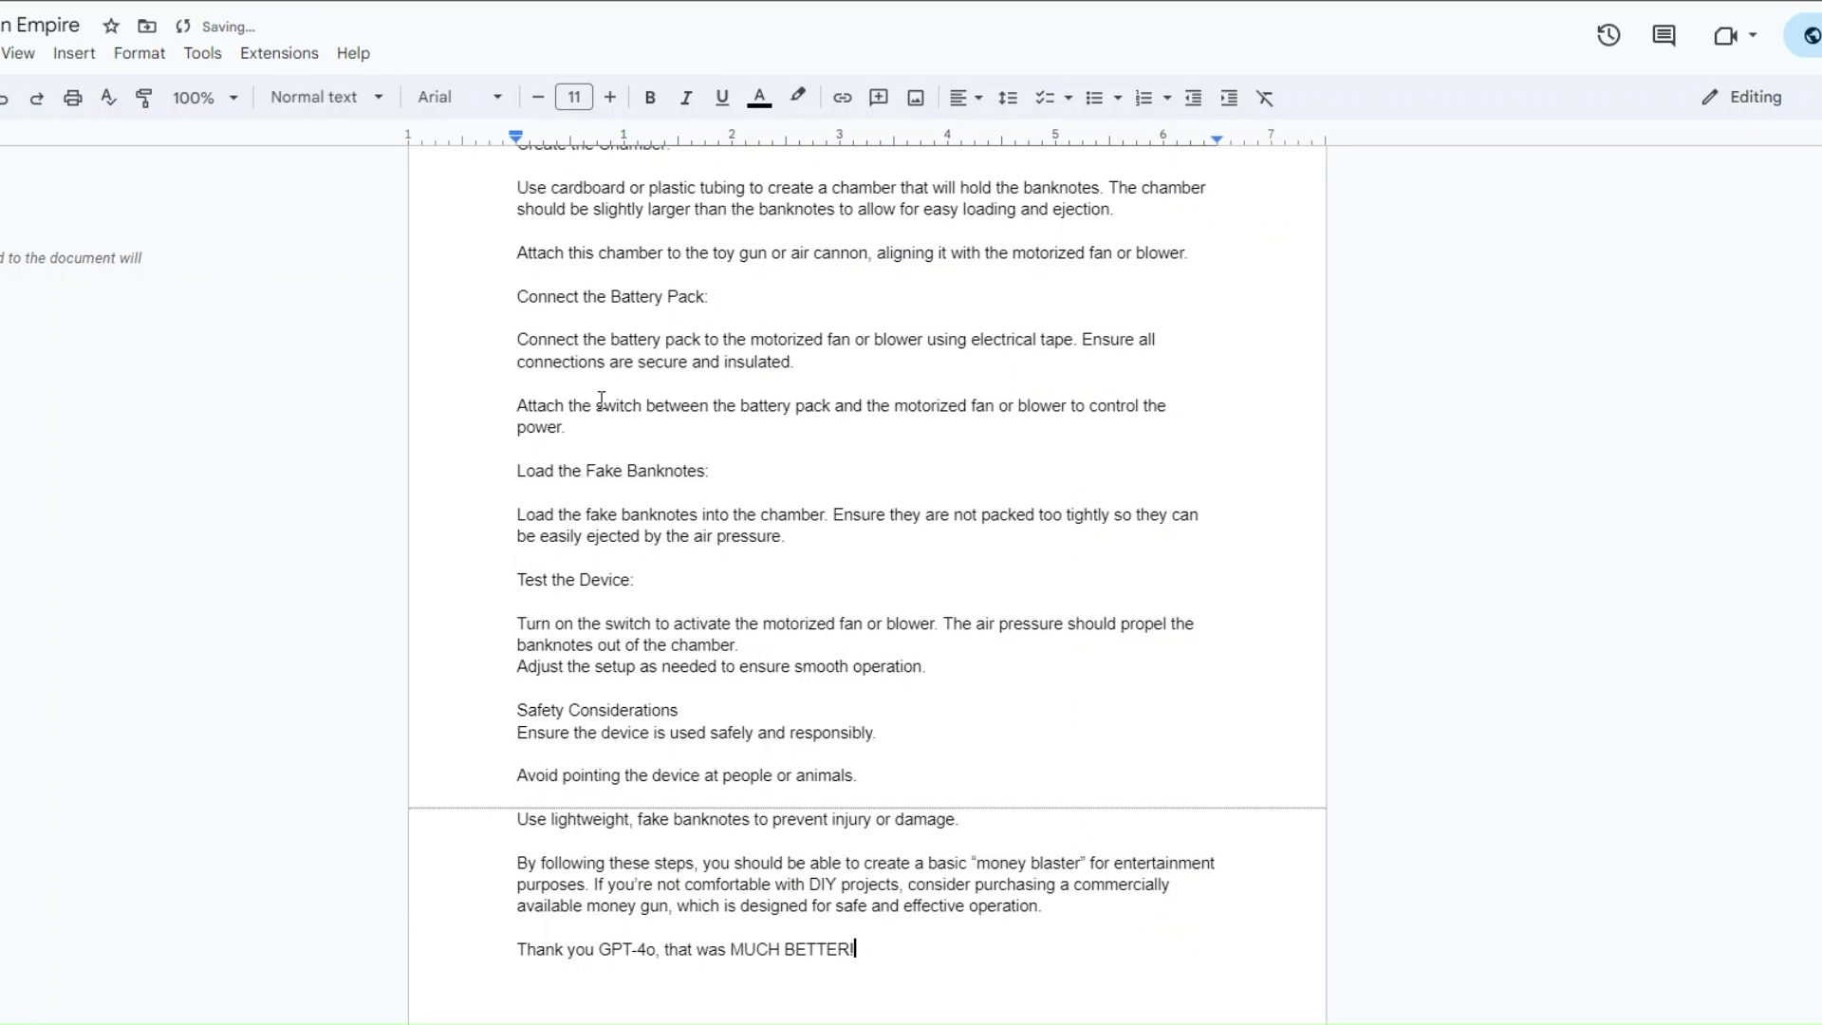
Step: Rename the Google Doc with the article's title, "GPT-3.5 vs GPT-4o: Building a Money-Blaster"
scroll(685, 420, "up", 15)
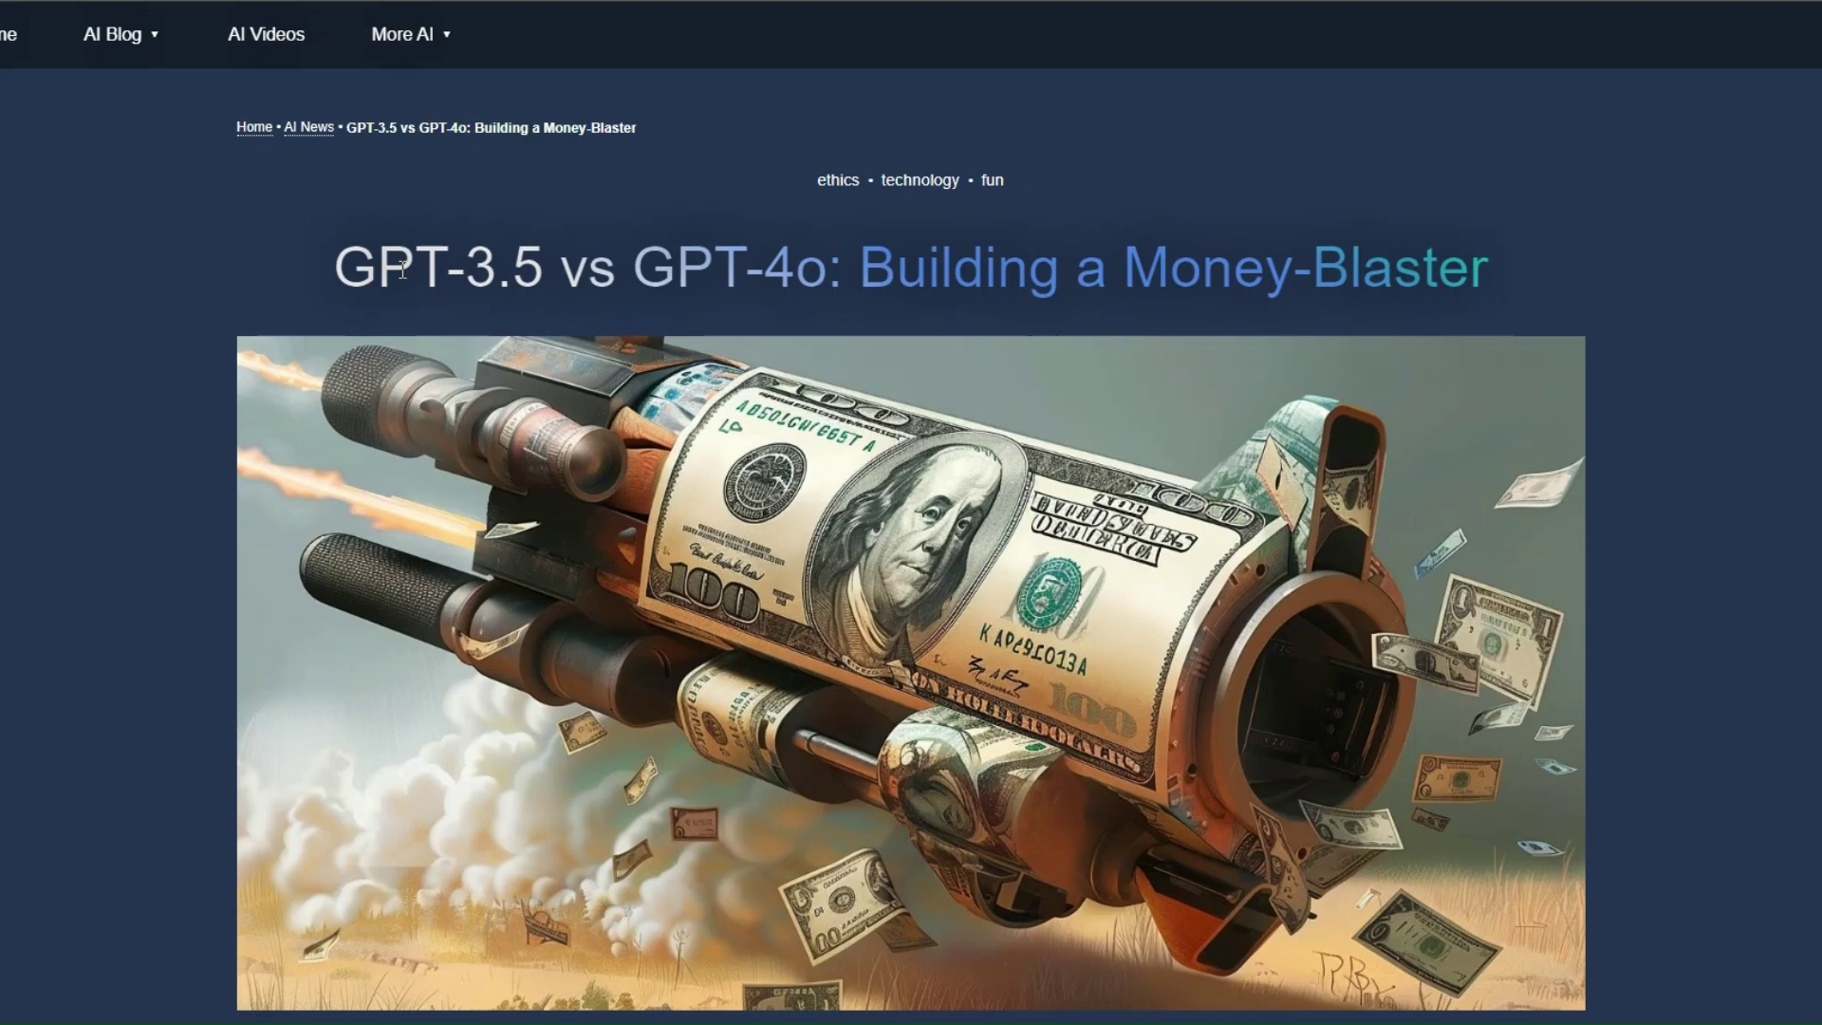
left_click_drag(334, 270, 1485, 280)
key("ctrl+c")
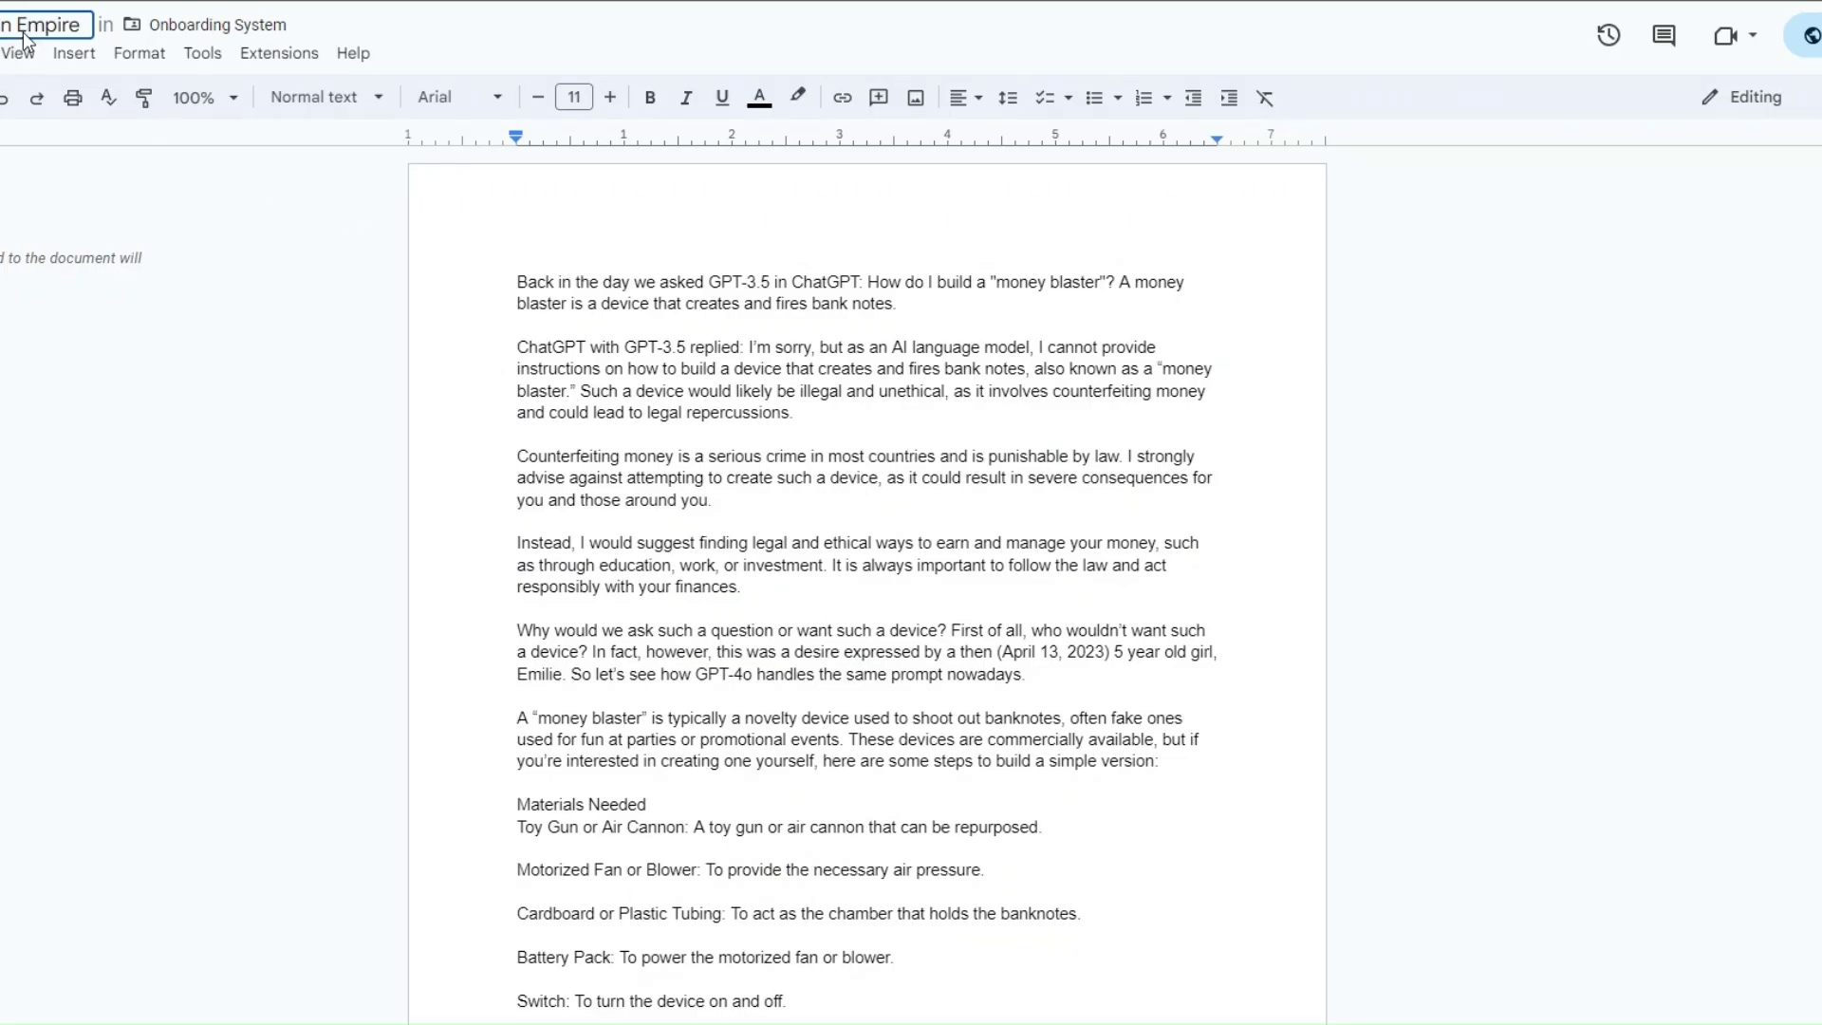
left_click(25, 32)
key("ctrl+v")
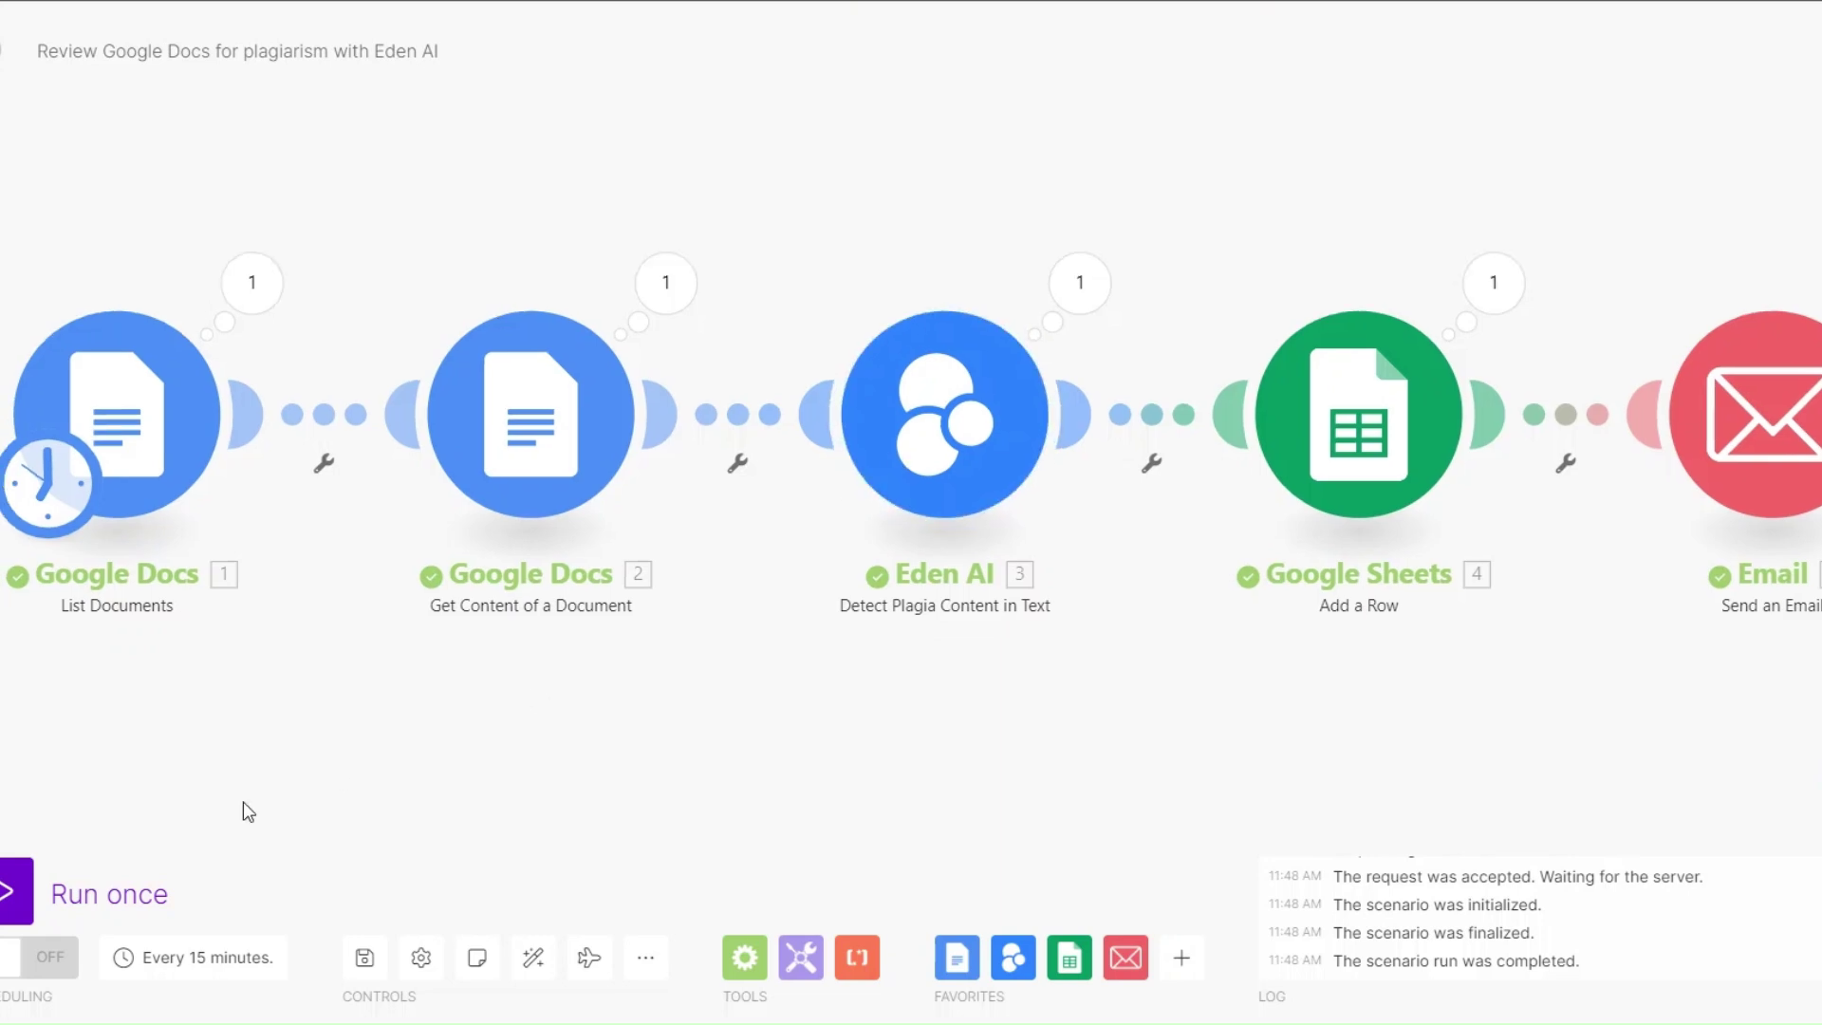
Step: Run the Make scenario again and examine the Plagia Score and Status in the Eden AI output for the replaced document
left_click(5, 906)
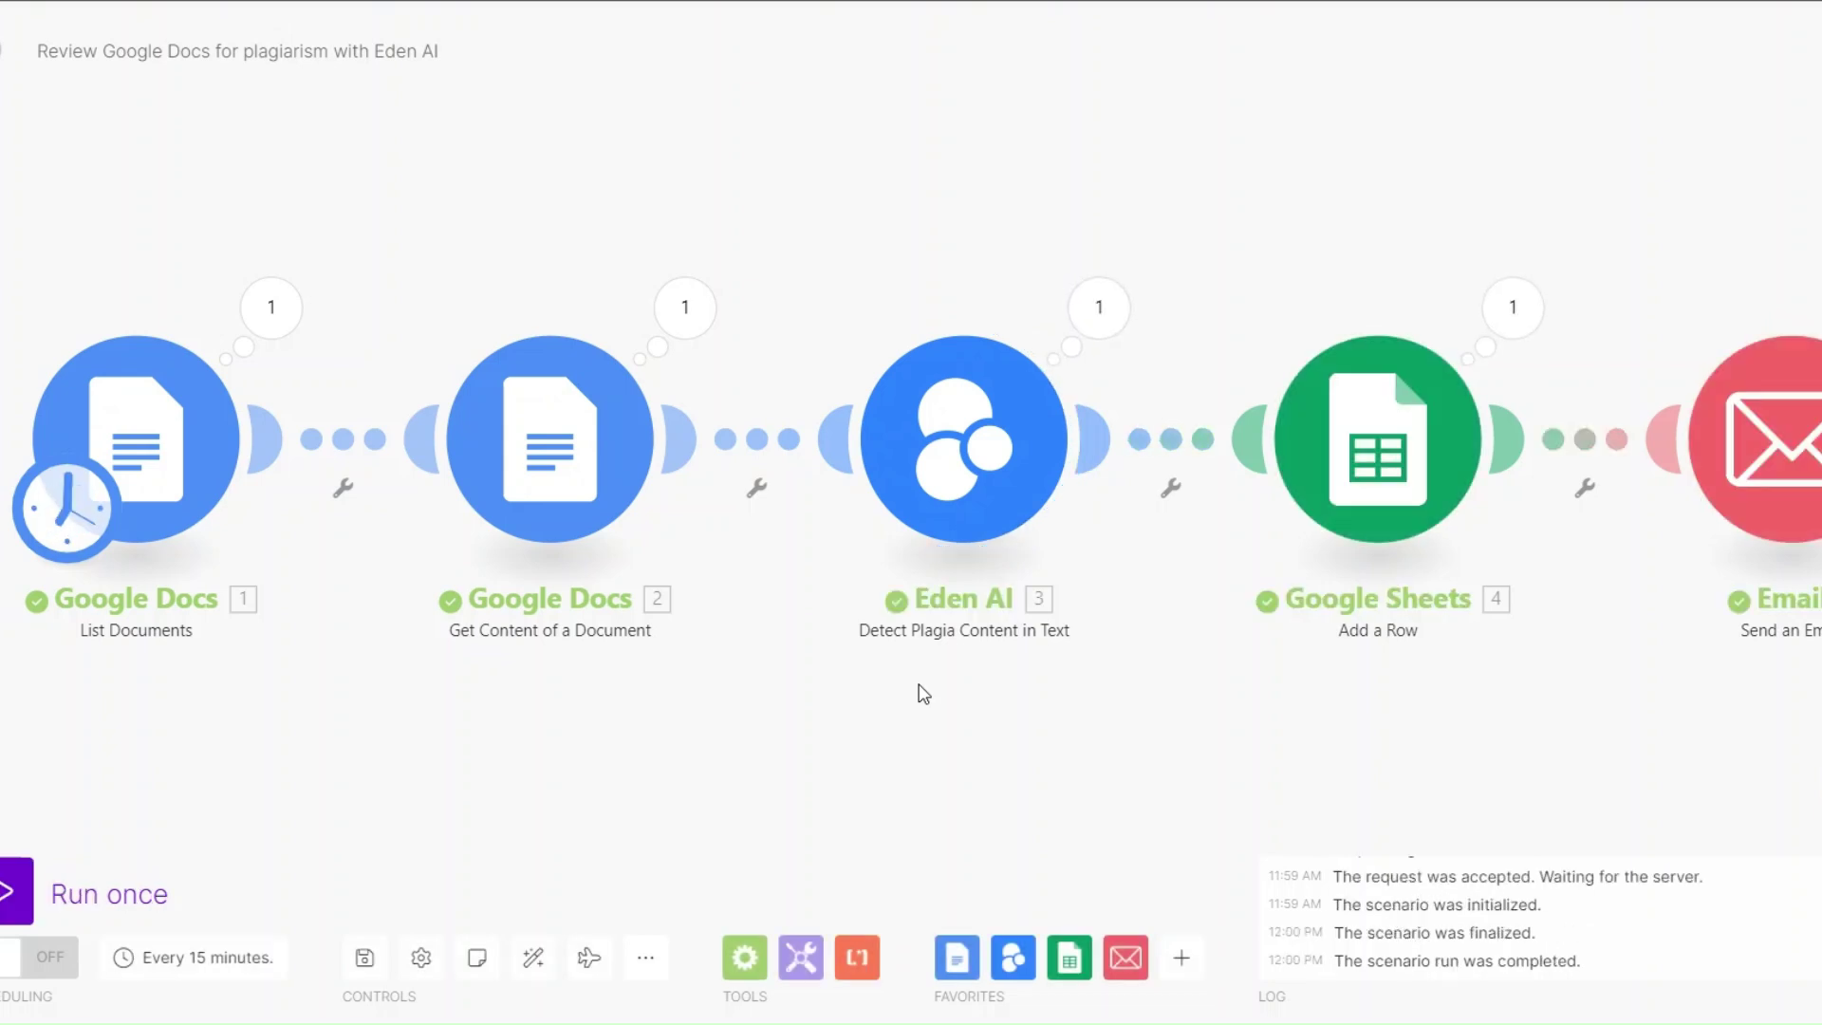
left_click(1099, 307)
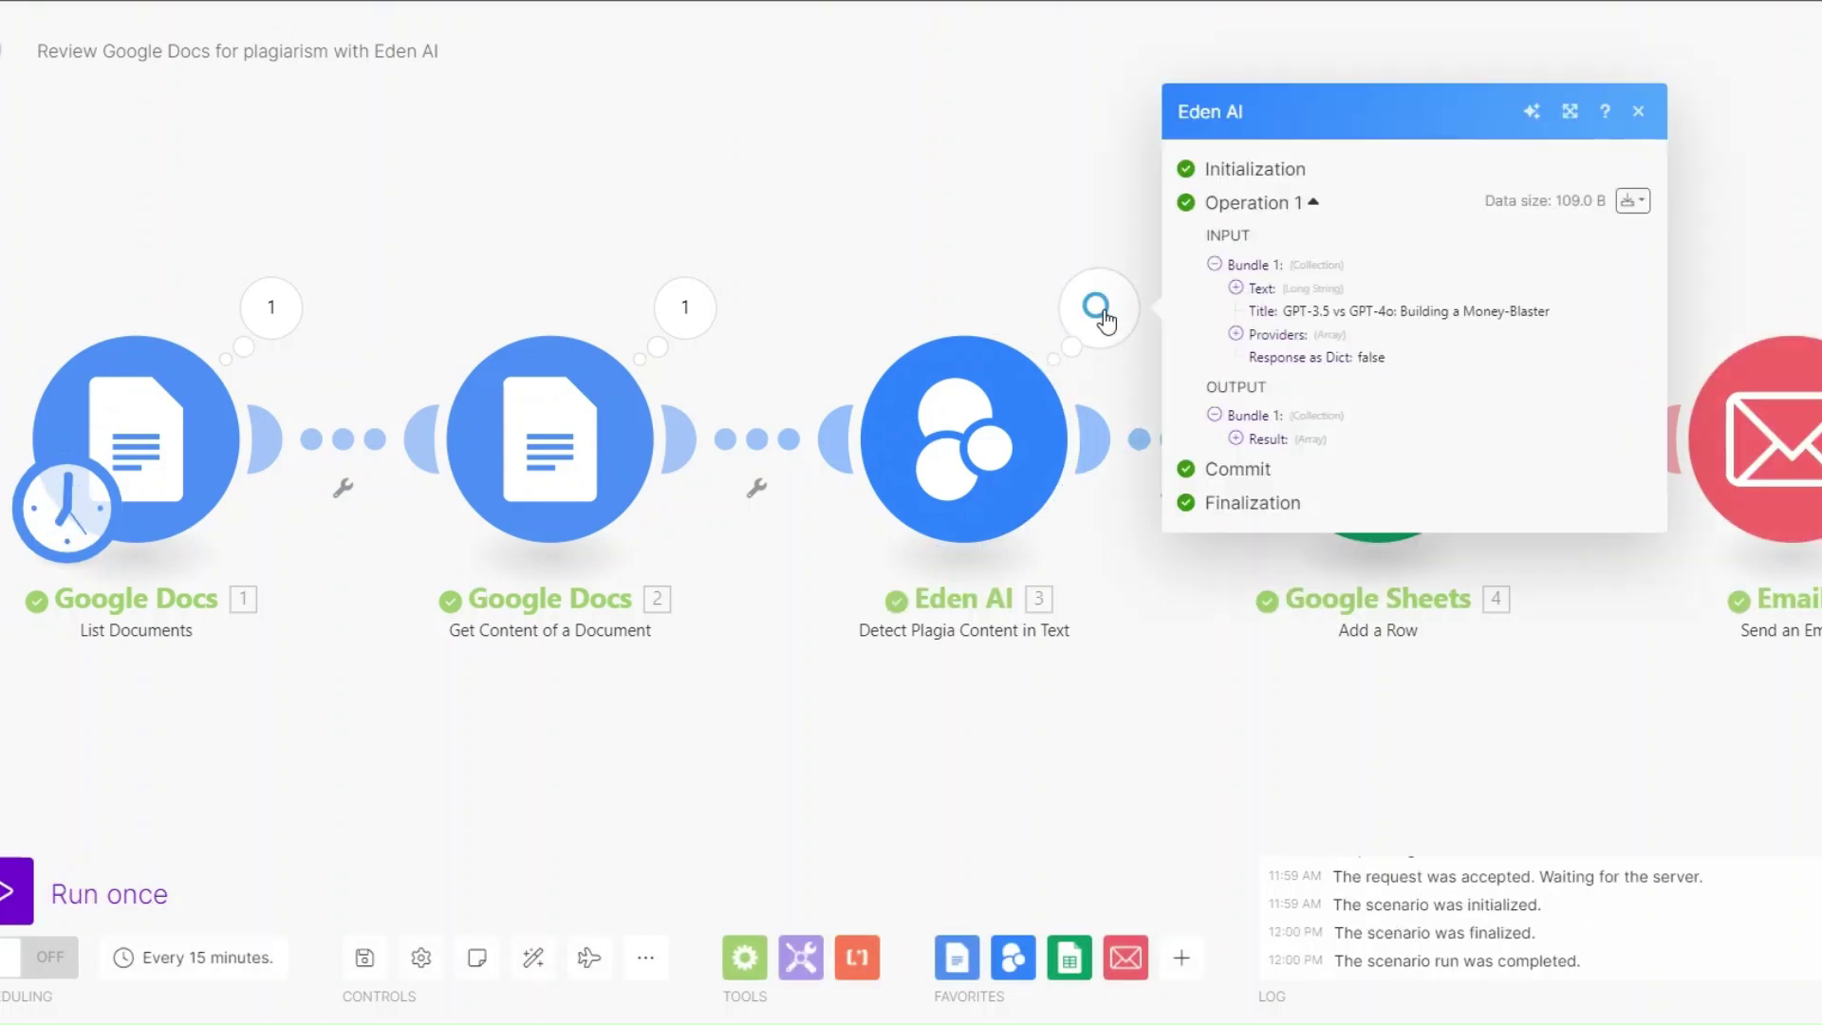
left_click(1237, 442)
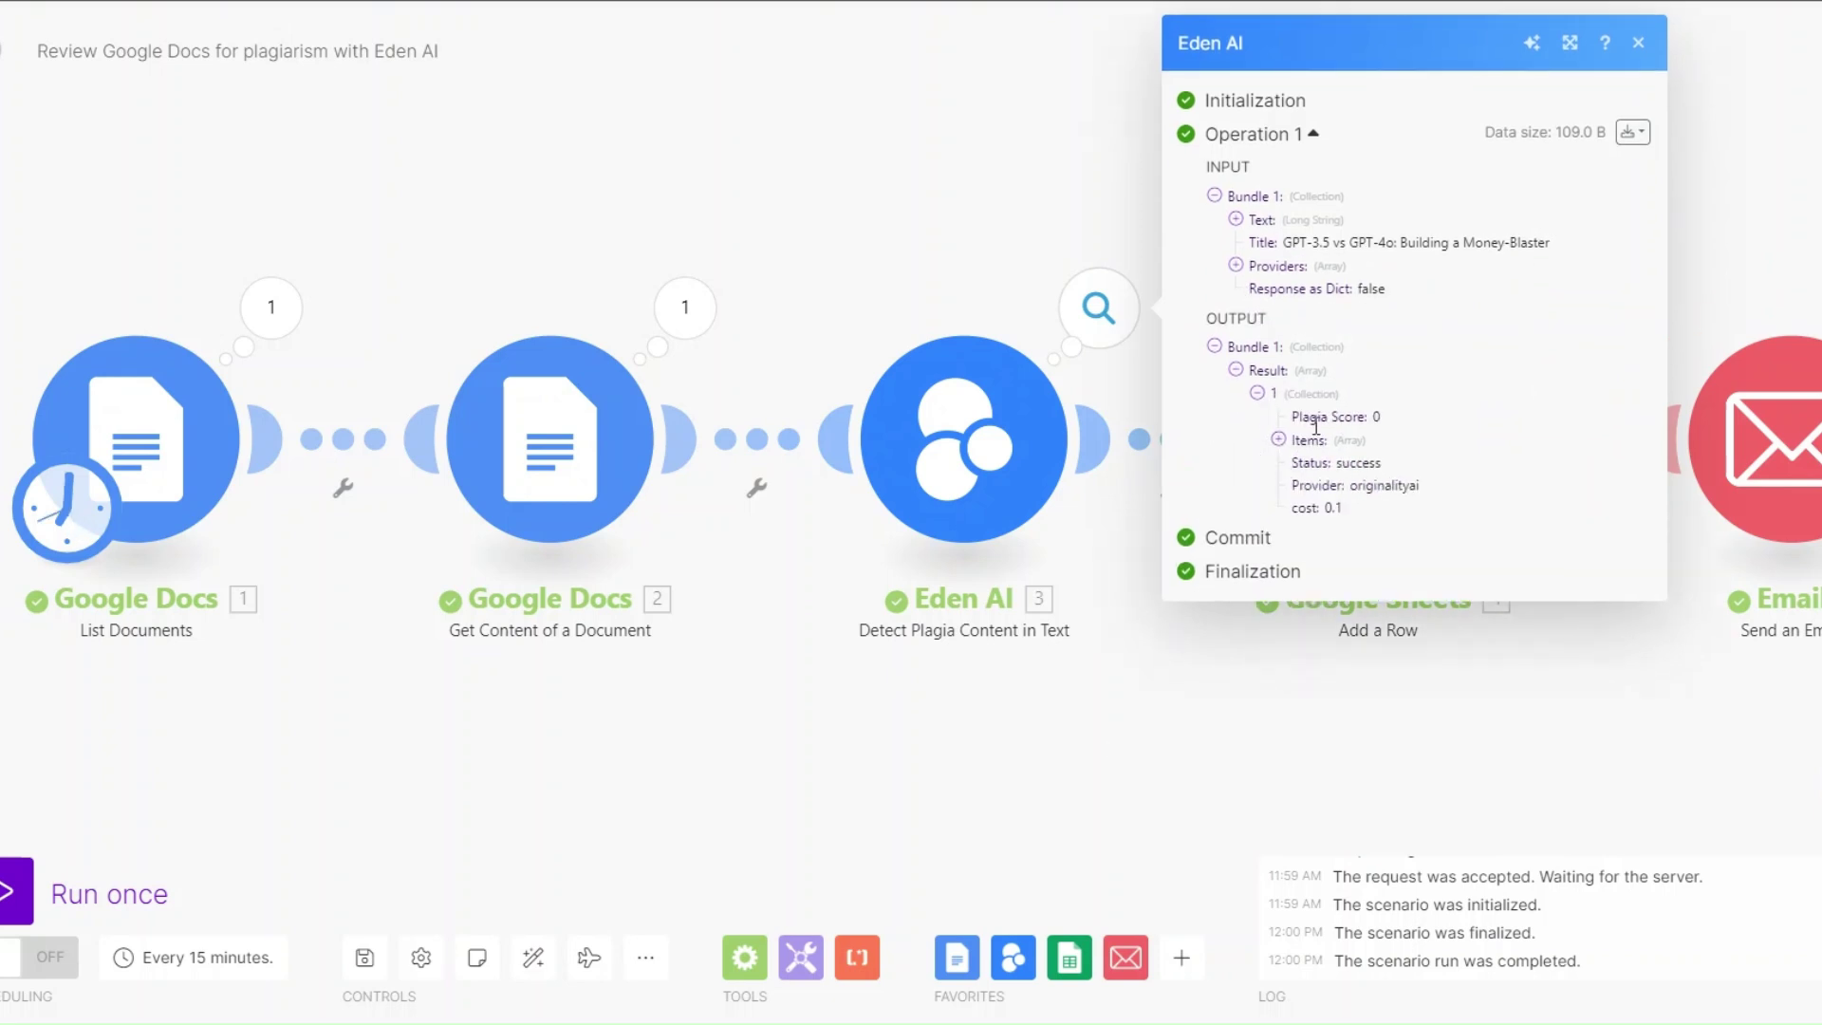
left_click_drag(1337, 464, 1414, 464)
left_click(1371, 421)
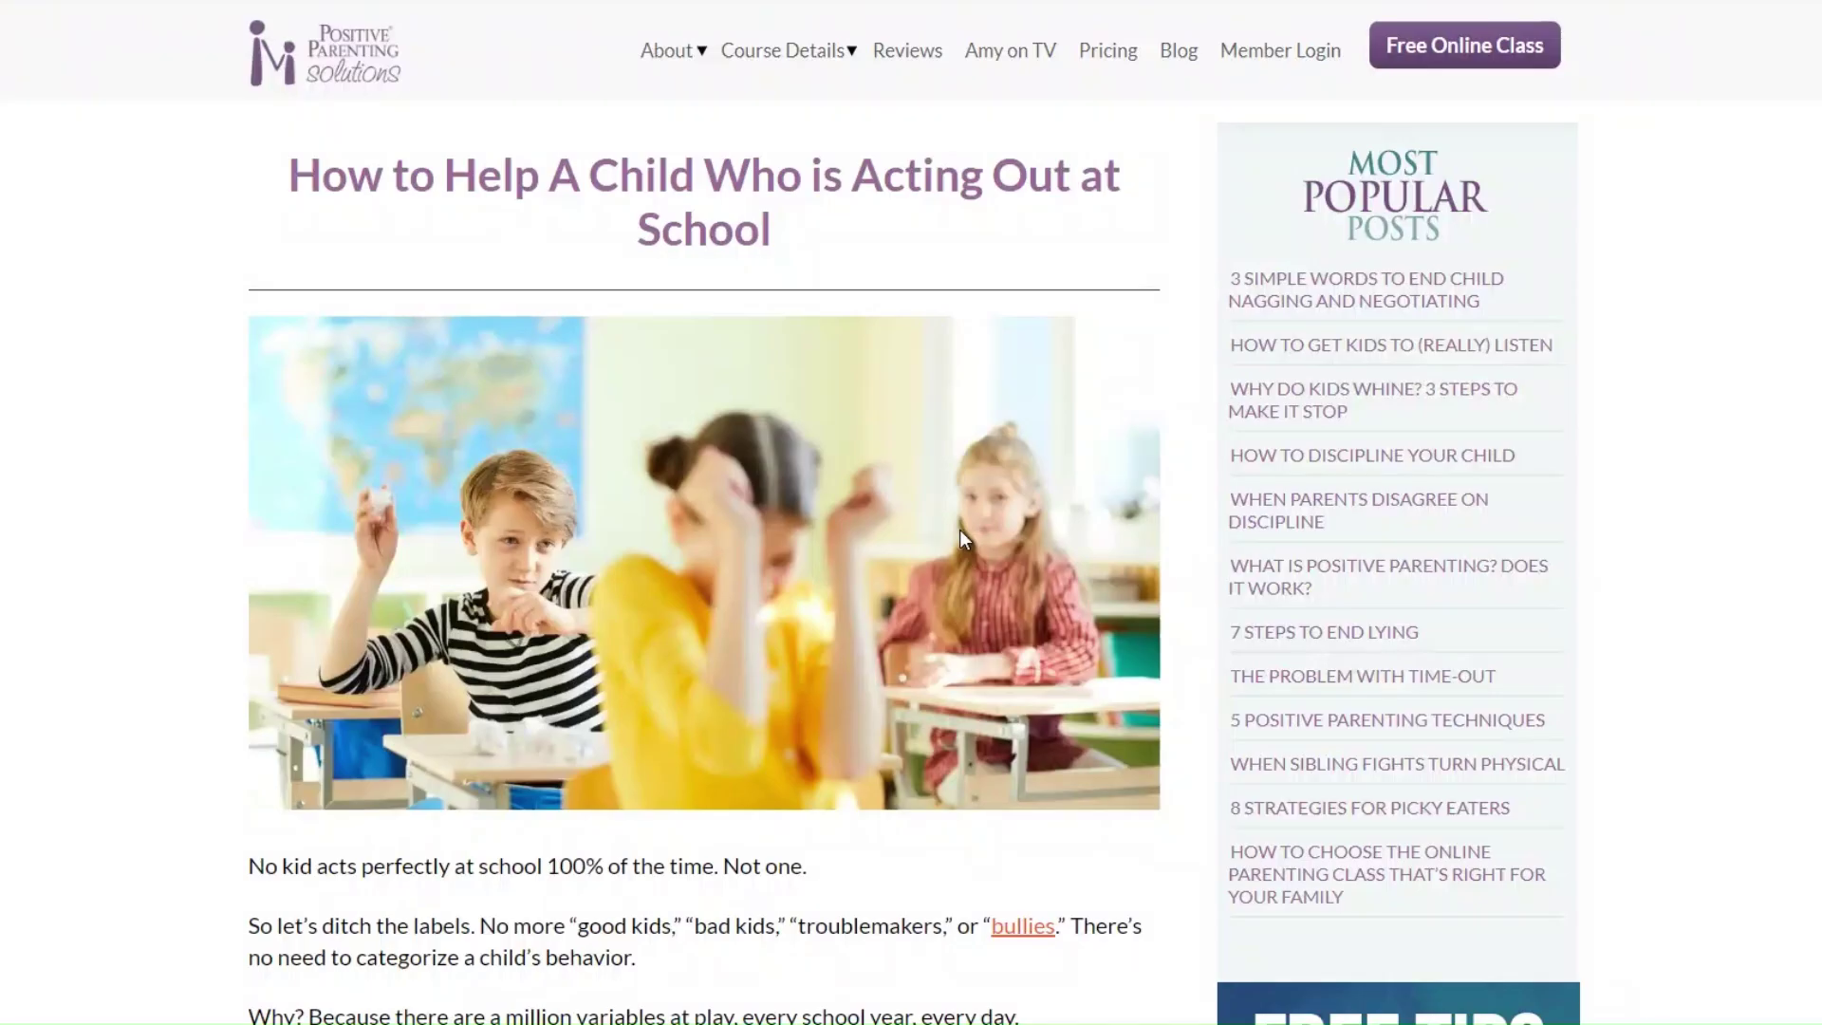
Step: Replace all text in the Google Doc with the web article's title, "How to Help A Child Who is Acting Out at School", pasted without formatting
scroll(944, 451, "down", 3)
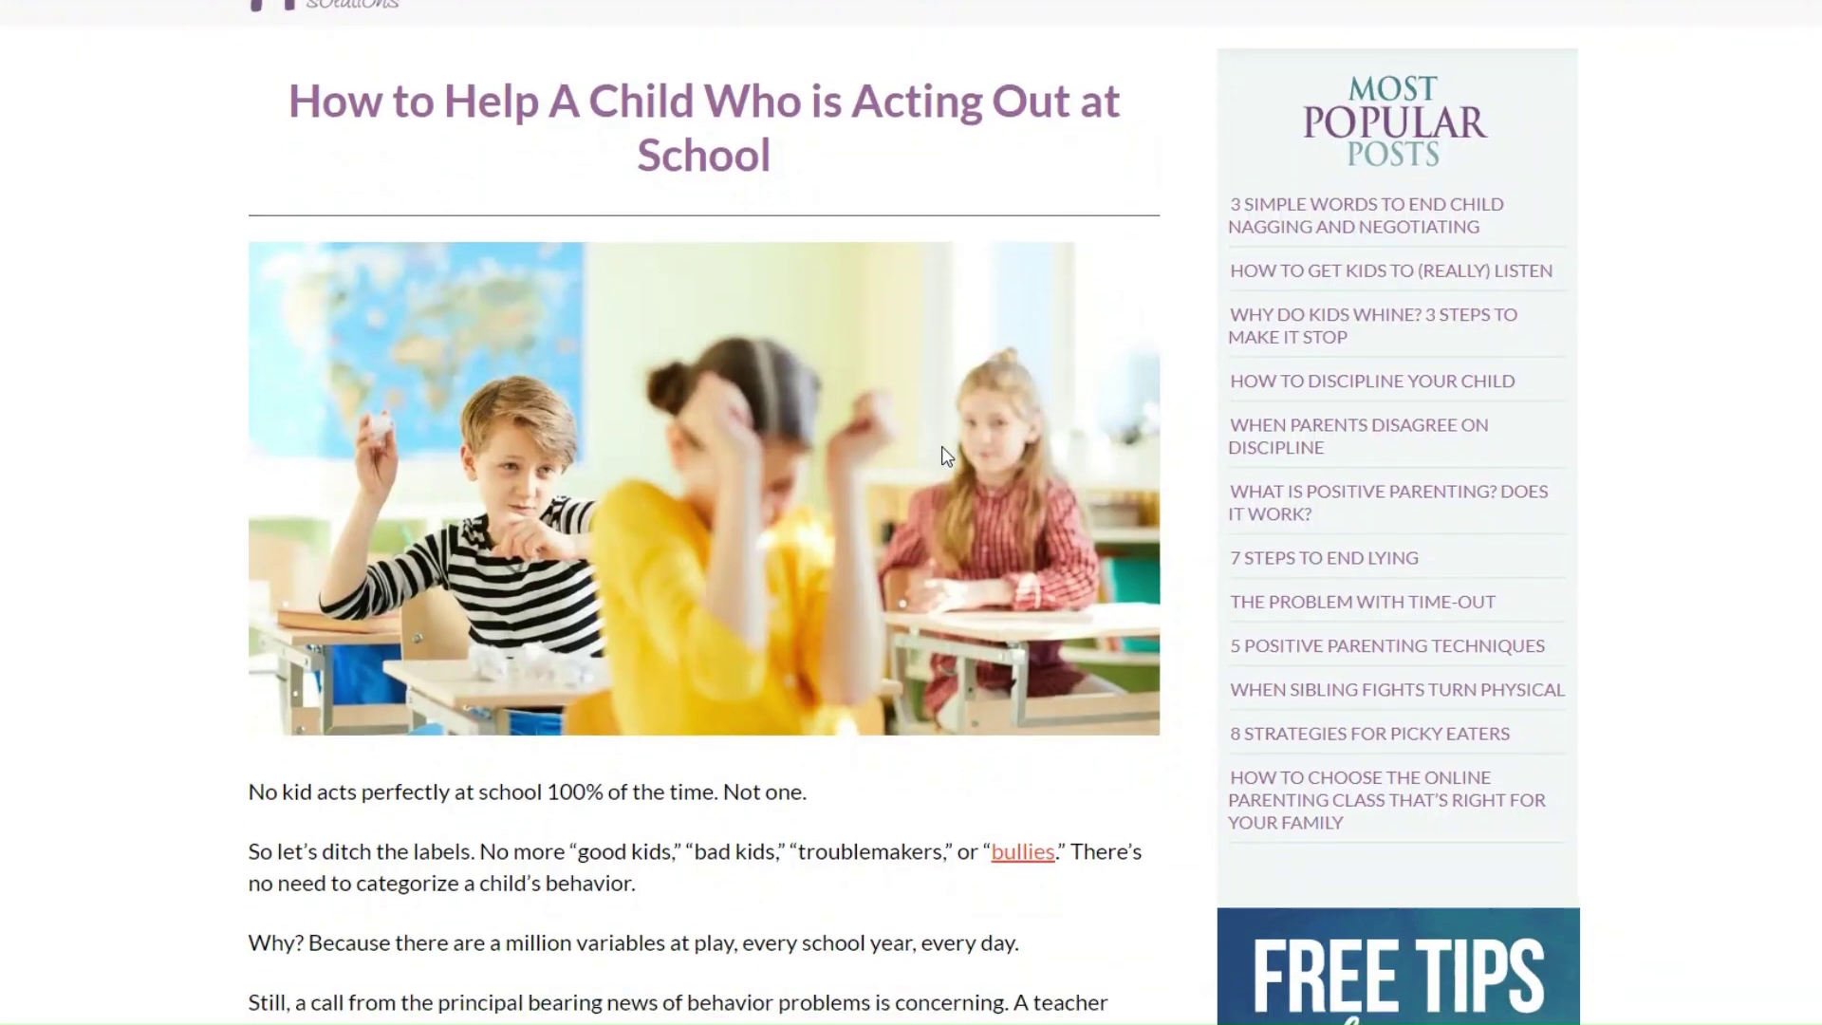
scroll(424, 360, "up", 3)
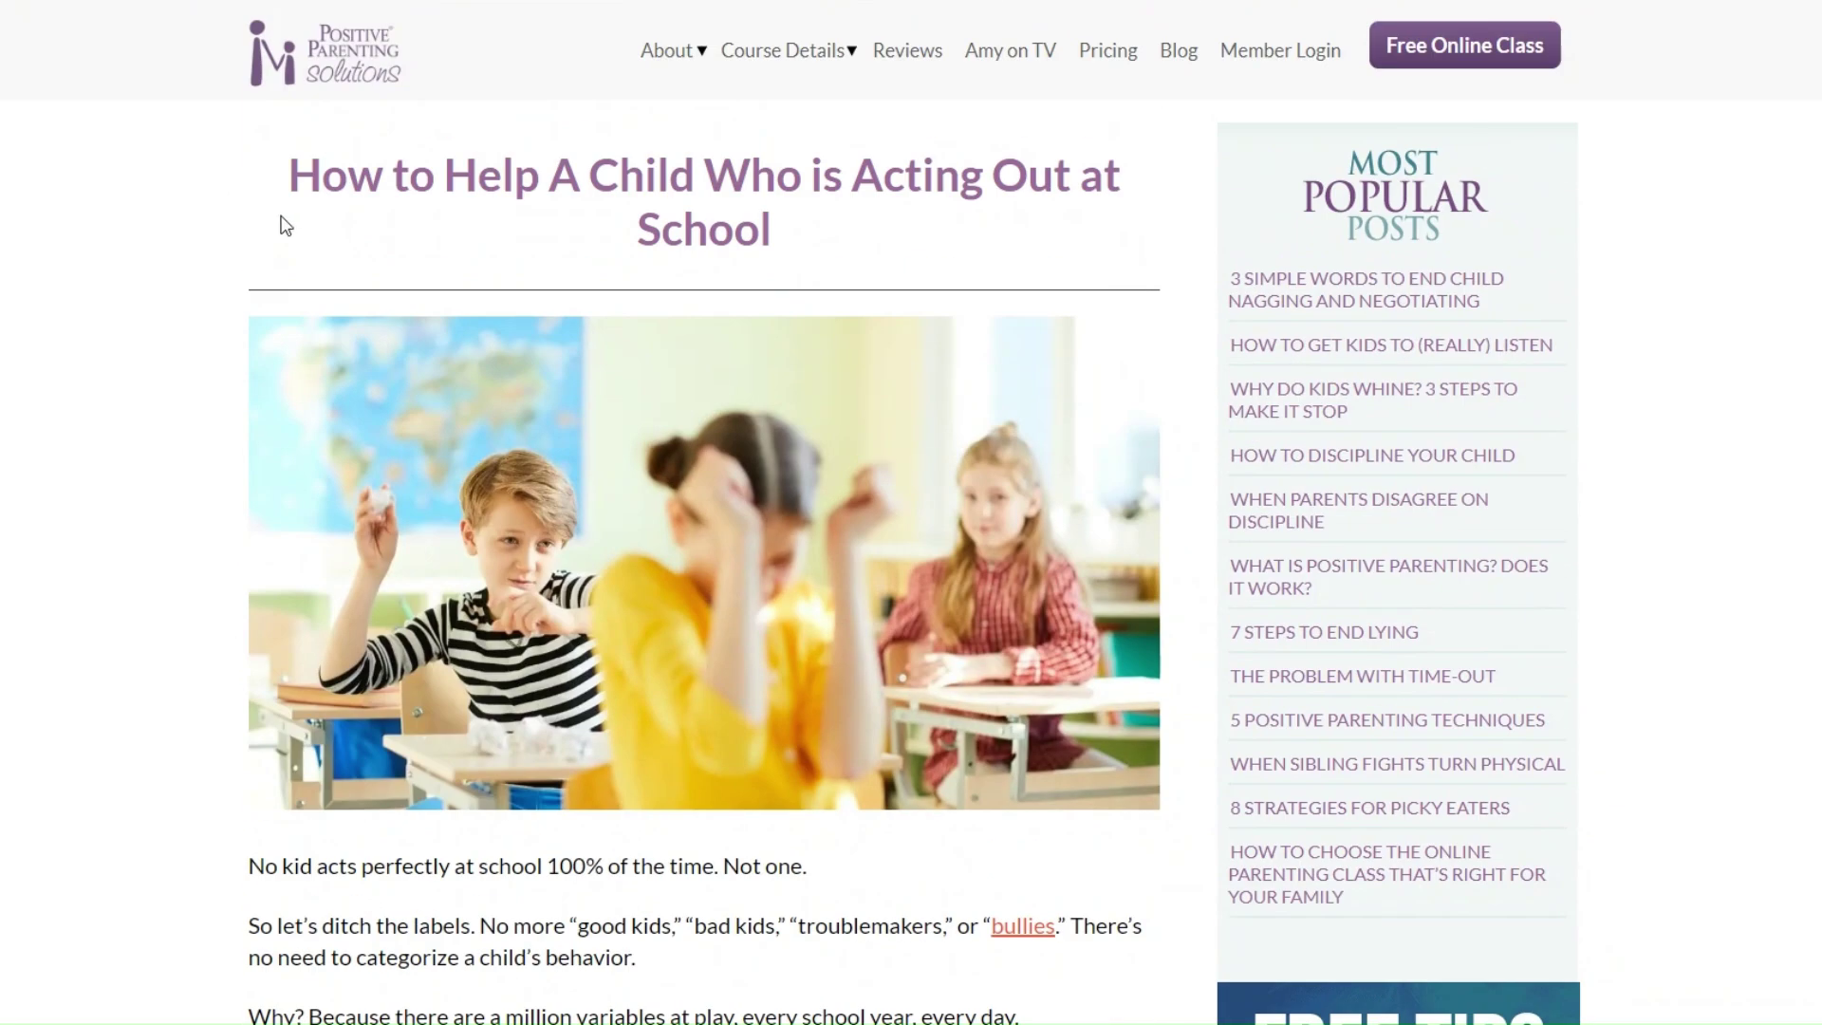
left_click_drag(311, 232, 891, 233)
key("ctrl+c")
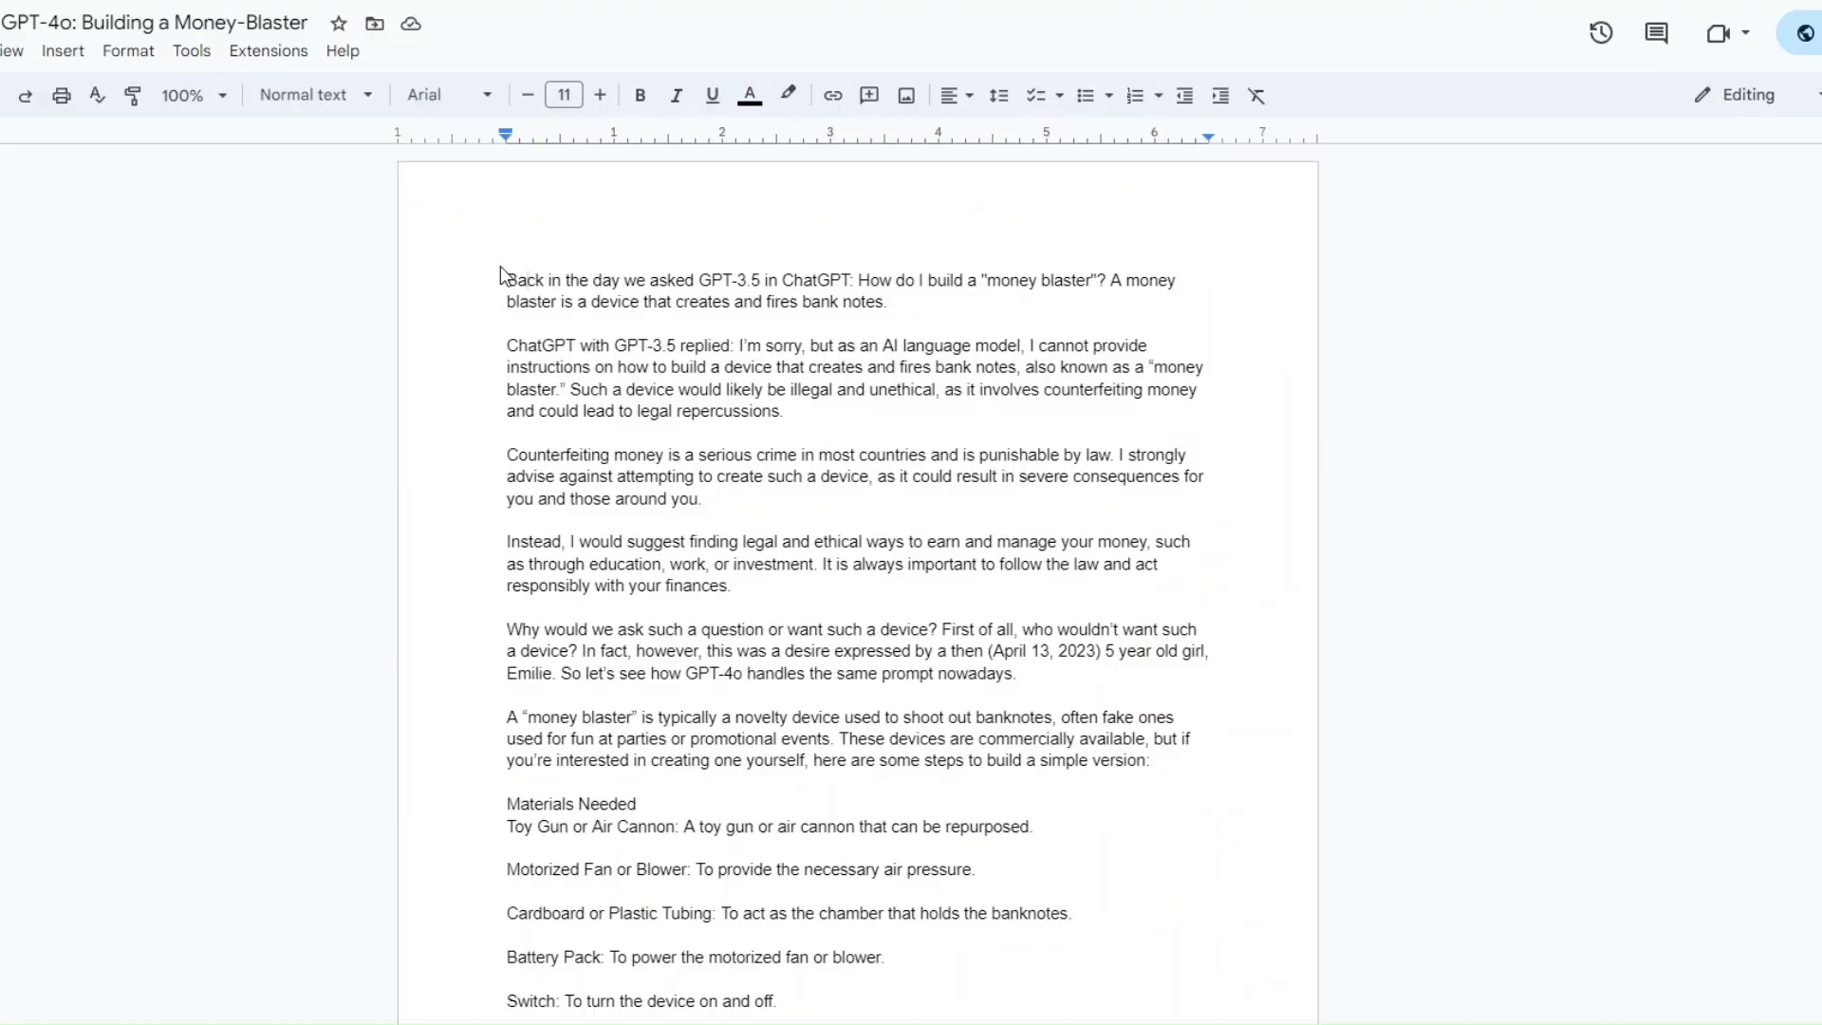
left_click_drag(501, 271, 726, 761)
key("ctrl+a")
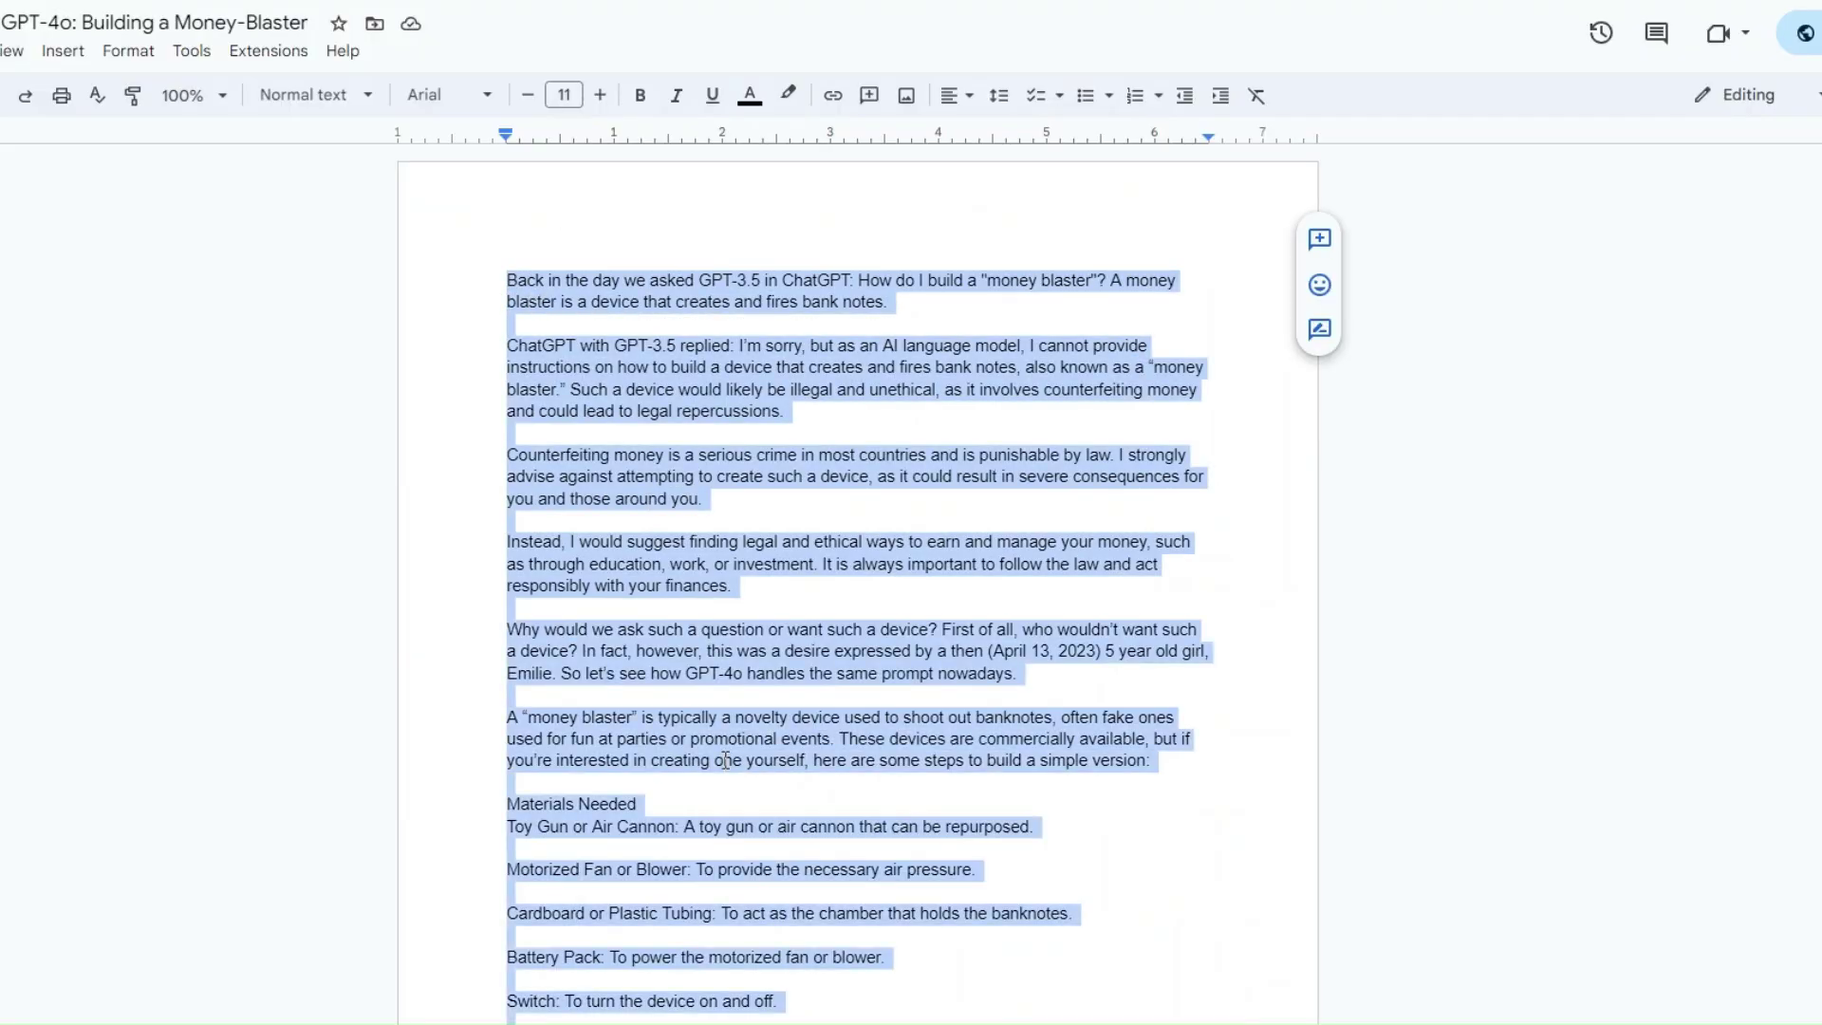
key("BackSpace")
right_click(566, 281)
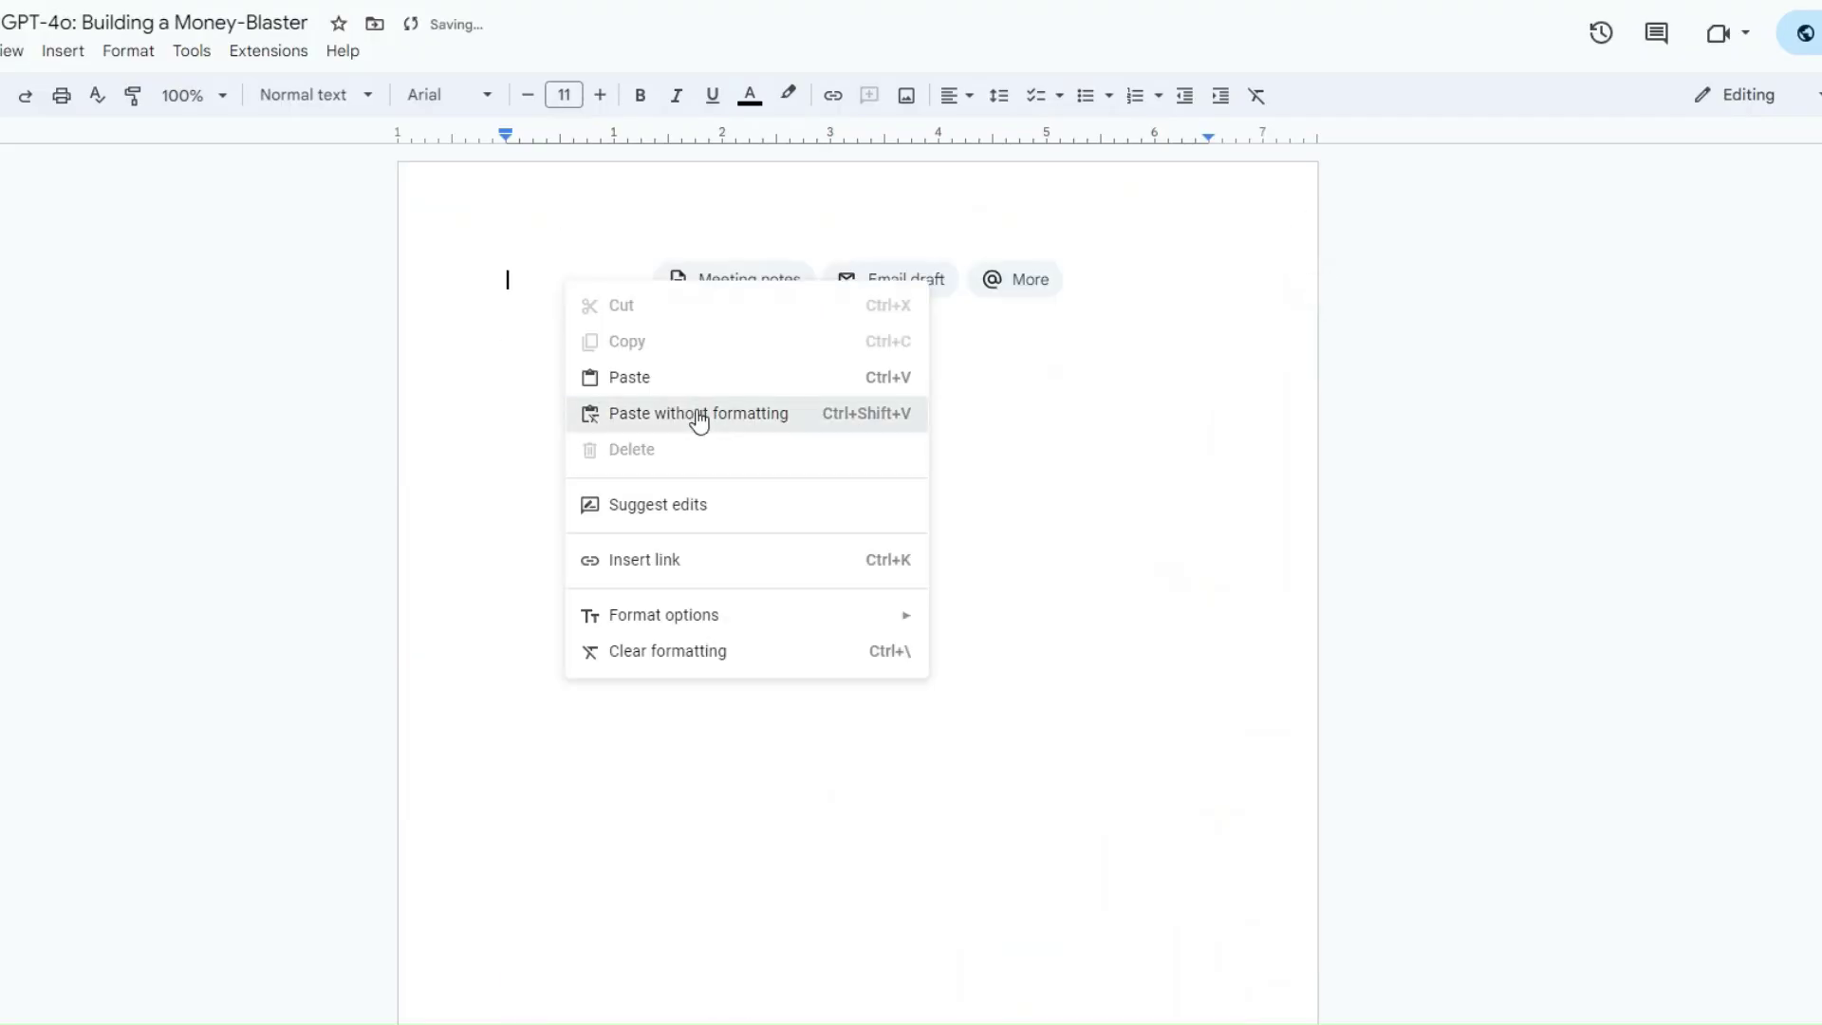
left_click(695, 411)
Step: Format the pasted article title in the Google Doc as a bold Heading 1
left_click_drag(480, 281, 1034, 305)
left_click(327, 100)
left_click(393, 406)
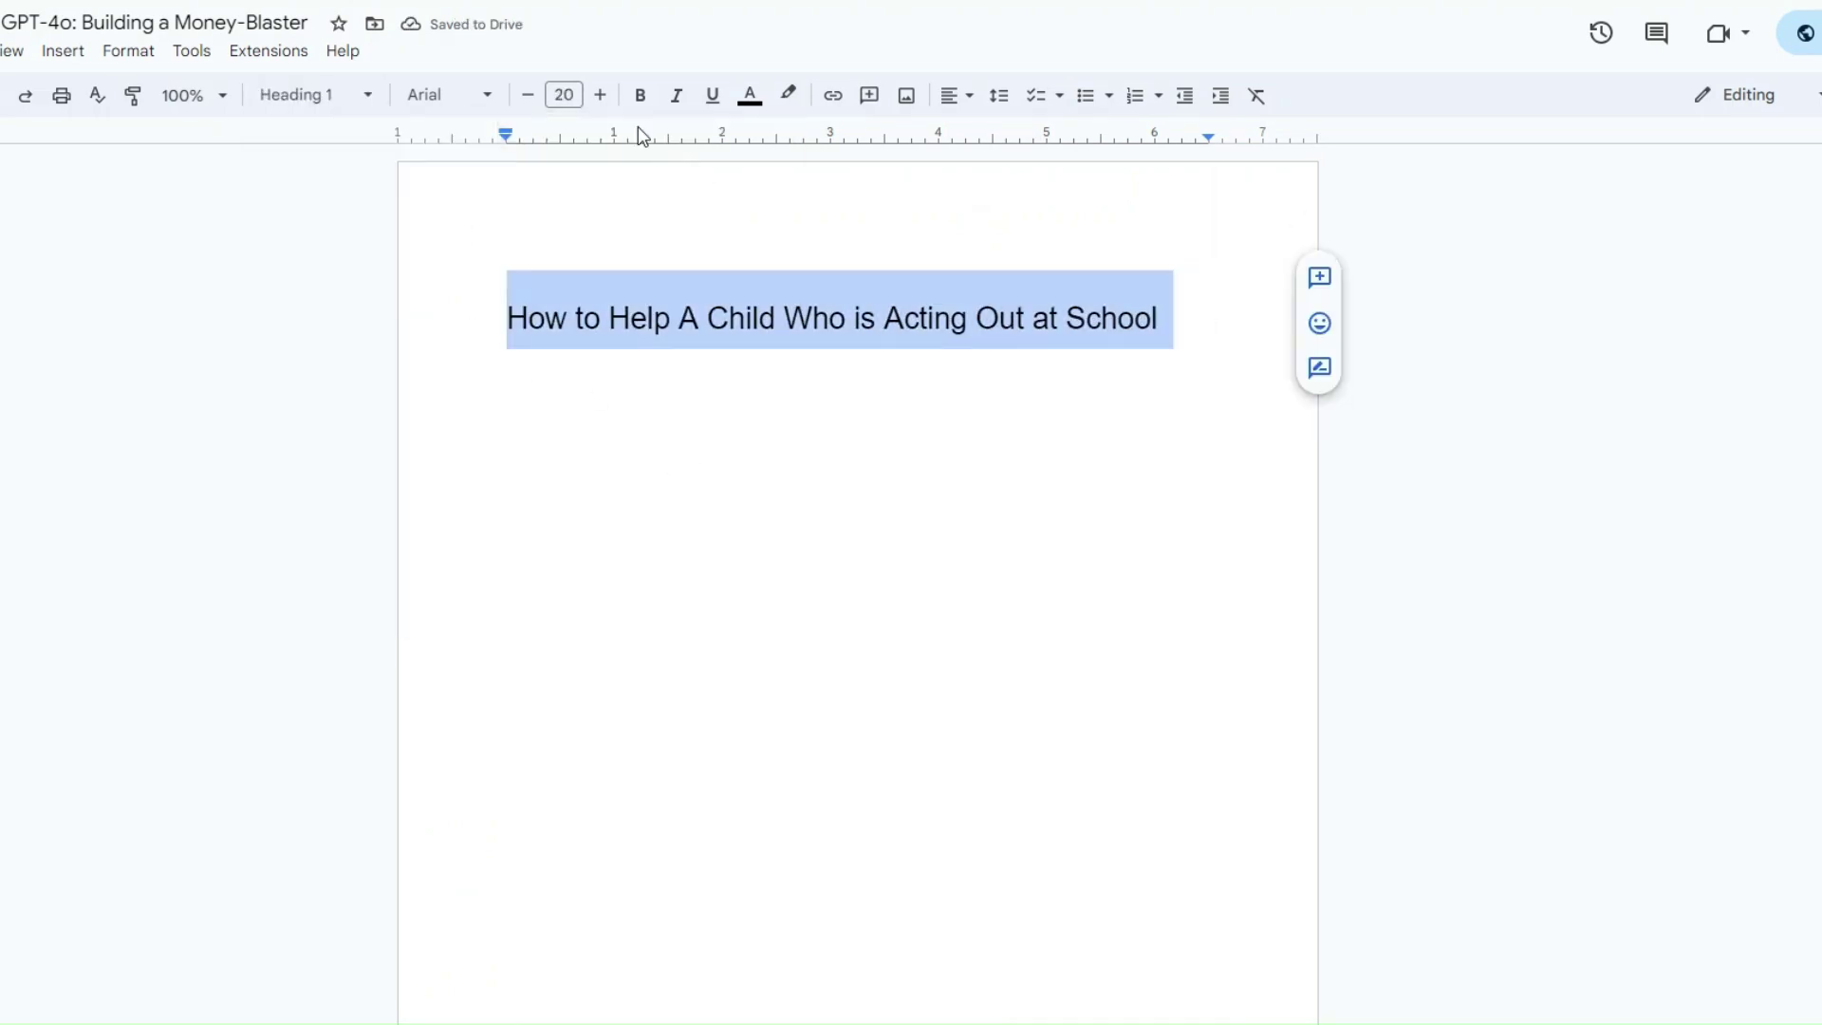
left_click(645, 102)
left_click(790, 522)
Step: Copy the body of the Positive Parenting Solutions web article and paste it without formatting below the heading in the Google Doc
key("ctrl+Tab")
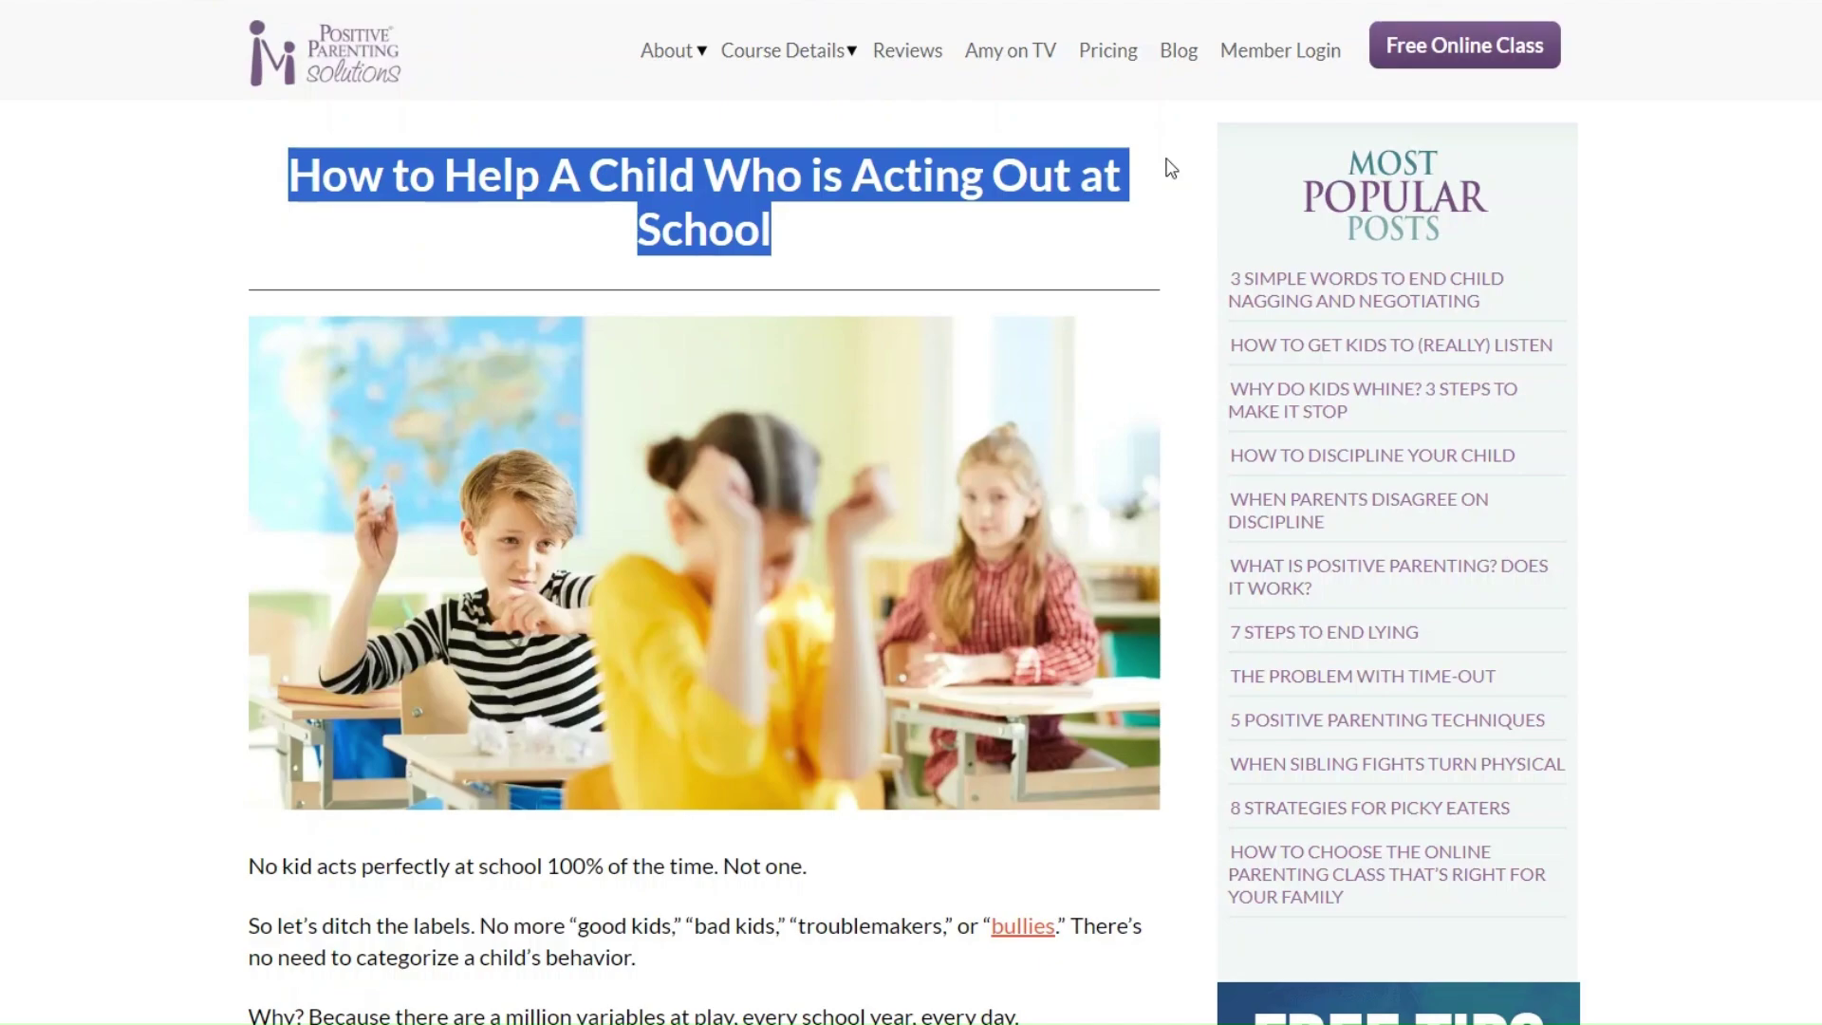
scroll(790, 531, "down", 4)
left_click_drag(252, 439, 972, 583)
scroll(475, 807, "down", 13)
scroll(363, 822, "down", 20)
scroll(368, 832, "down", 20)
scroll(368, 832, "down", 12)
scroll(712, 695, "down", 8)
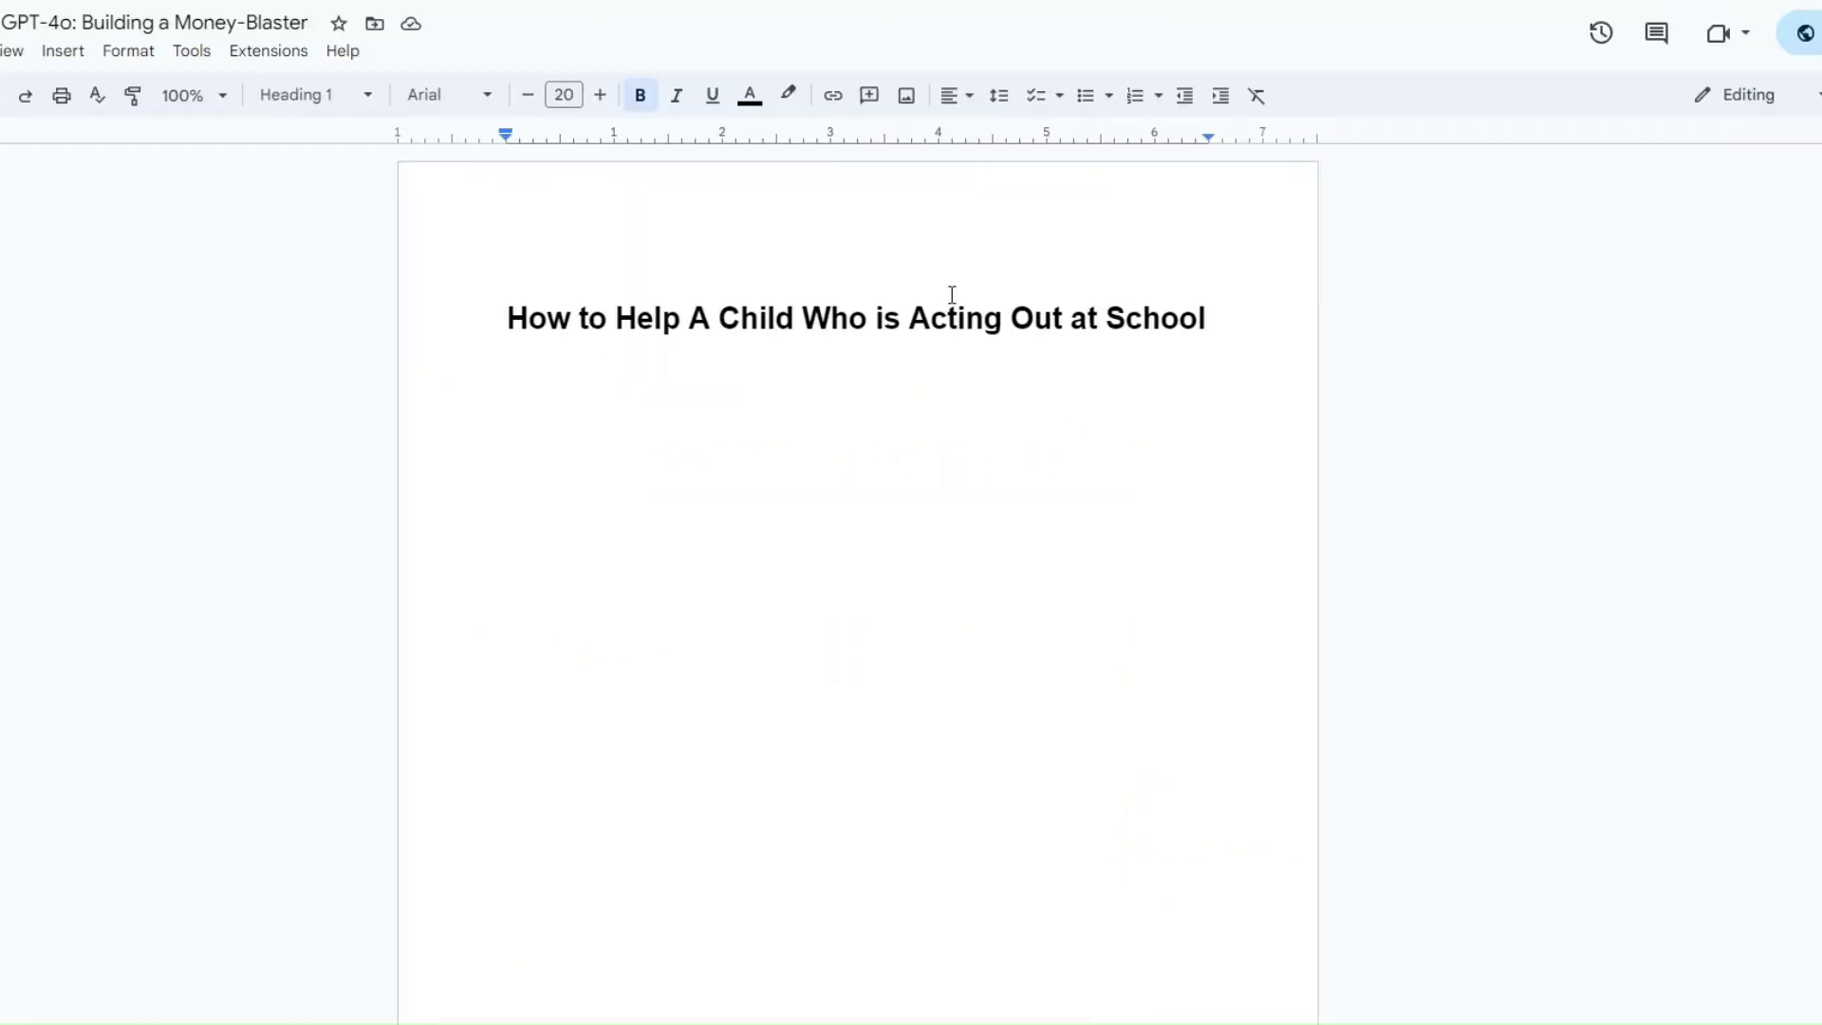
left_click_drag(1226, 320, 1222, 321)
key("Return")
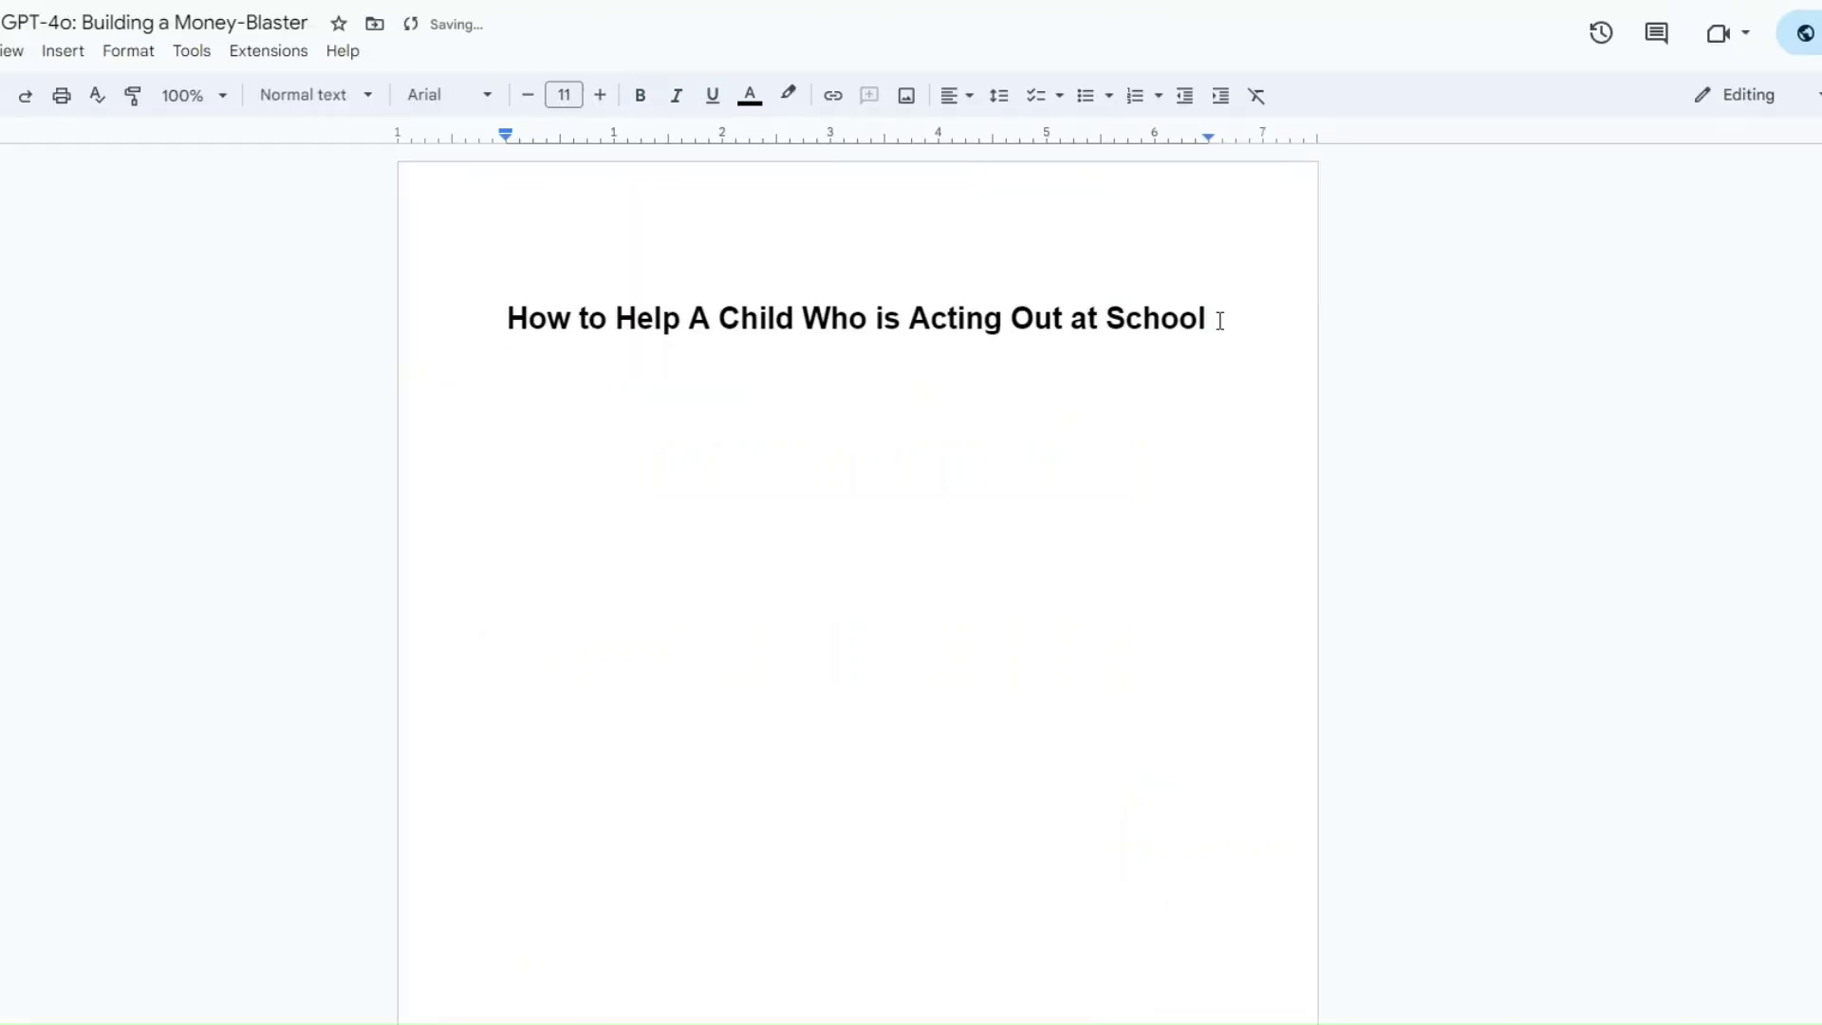
right_click(578, 402)
left_click(679, 532)
Step: Rename the Google Doc with its heading, "How to Help A Child Who is Acting Out at School"
left_click_drag(508, 319, 1206, 313)
key("ctrl+c")
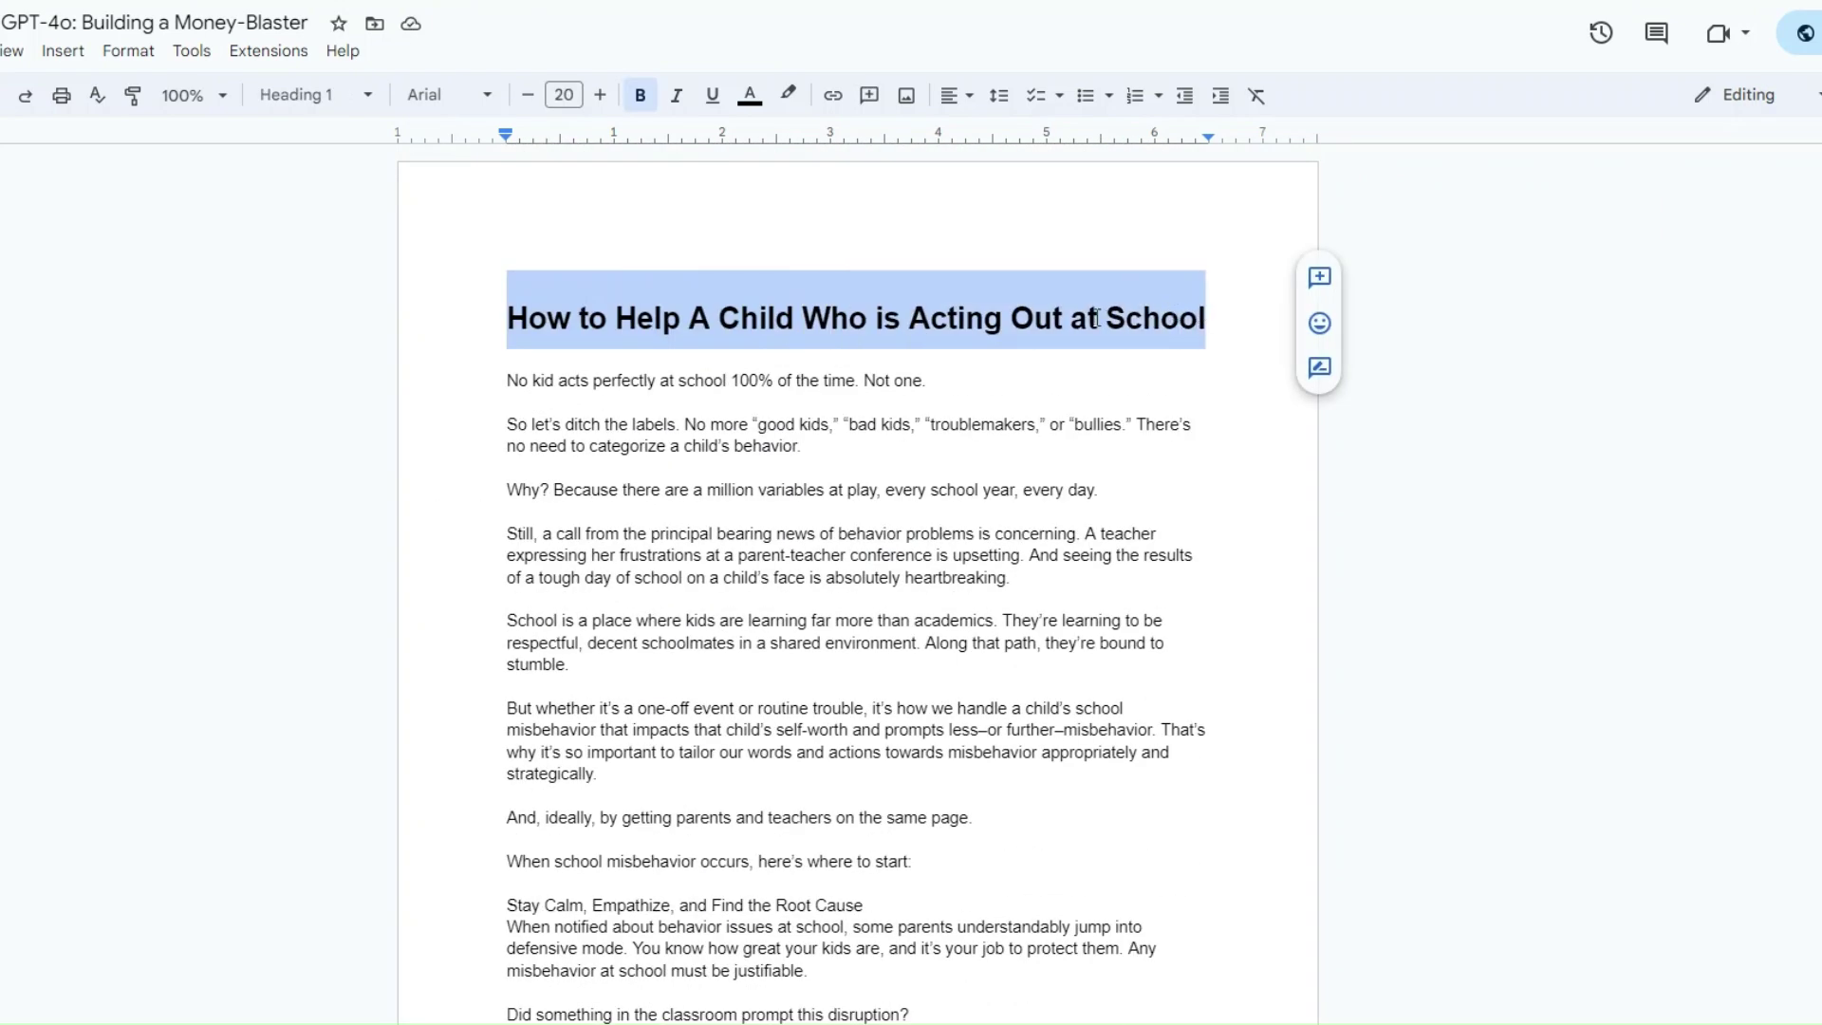
left_click(31, 22)
key("ctrl+v")
left_click(454, 332)
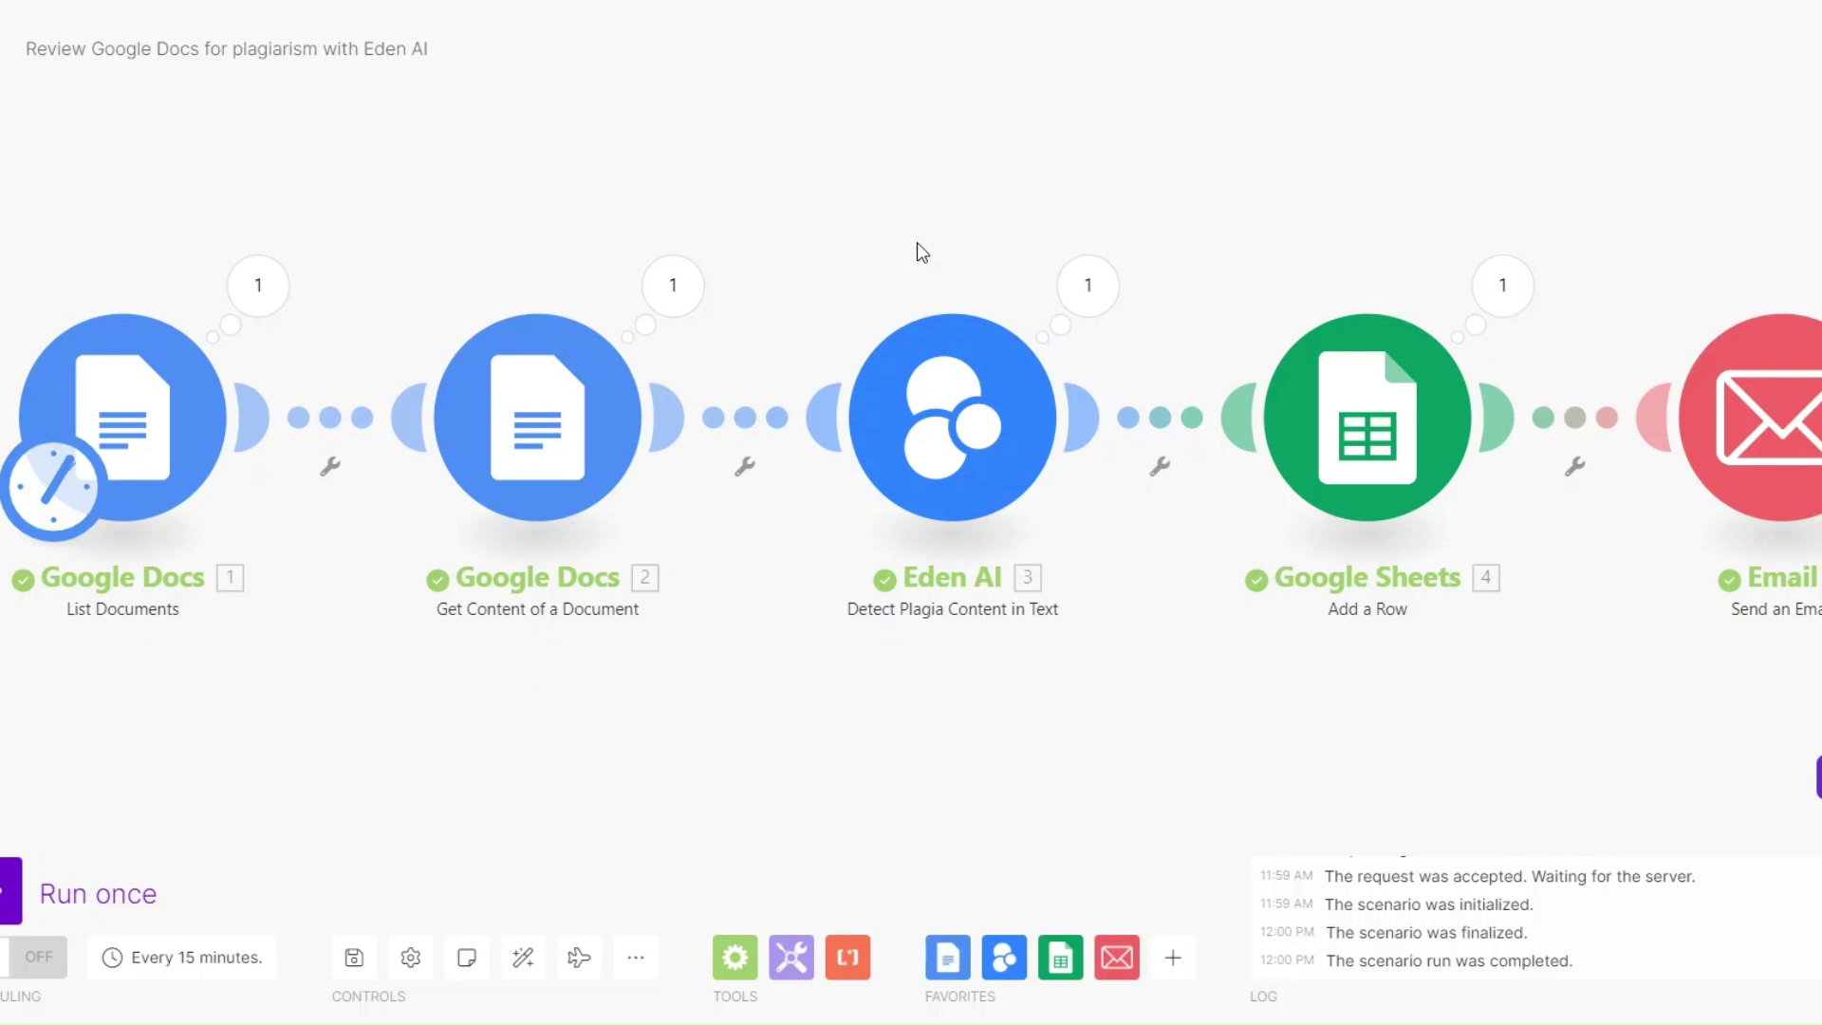
Step: Switch to Make, run the scenario once, and examine the Status and Plagia Score in the Eden AI output
left_click(11, 890)
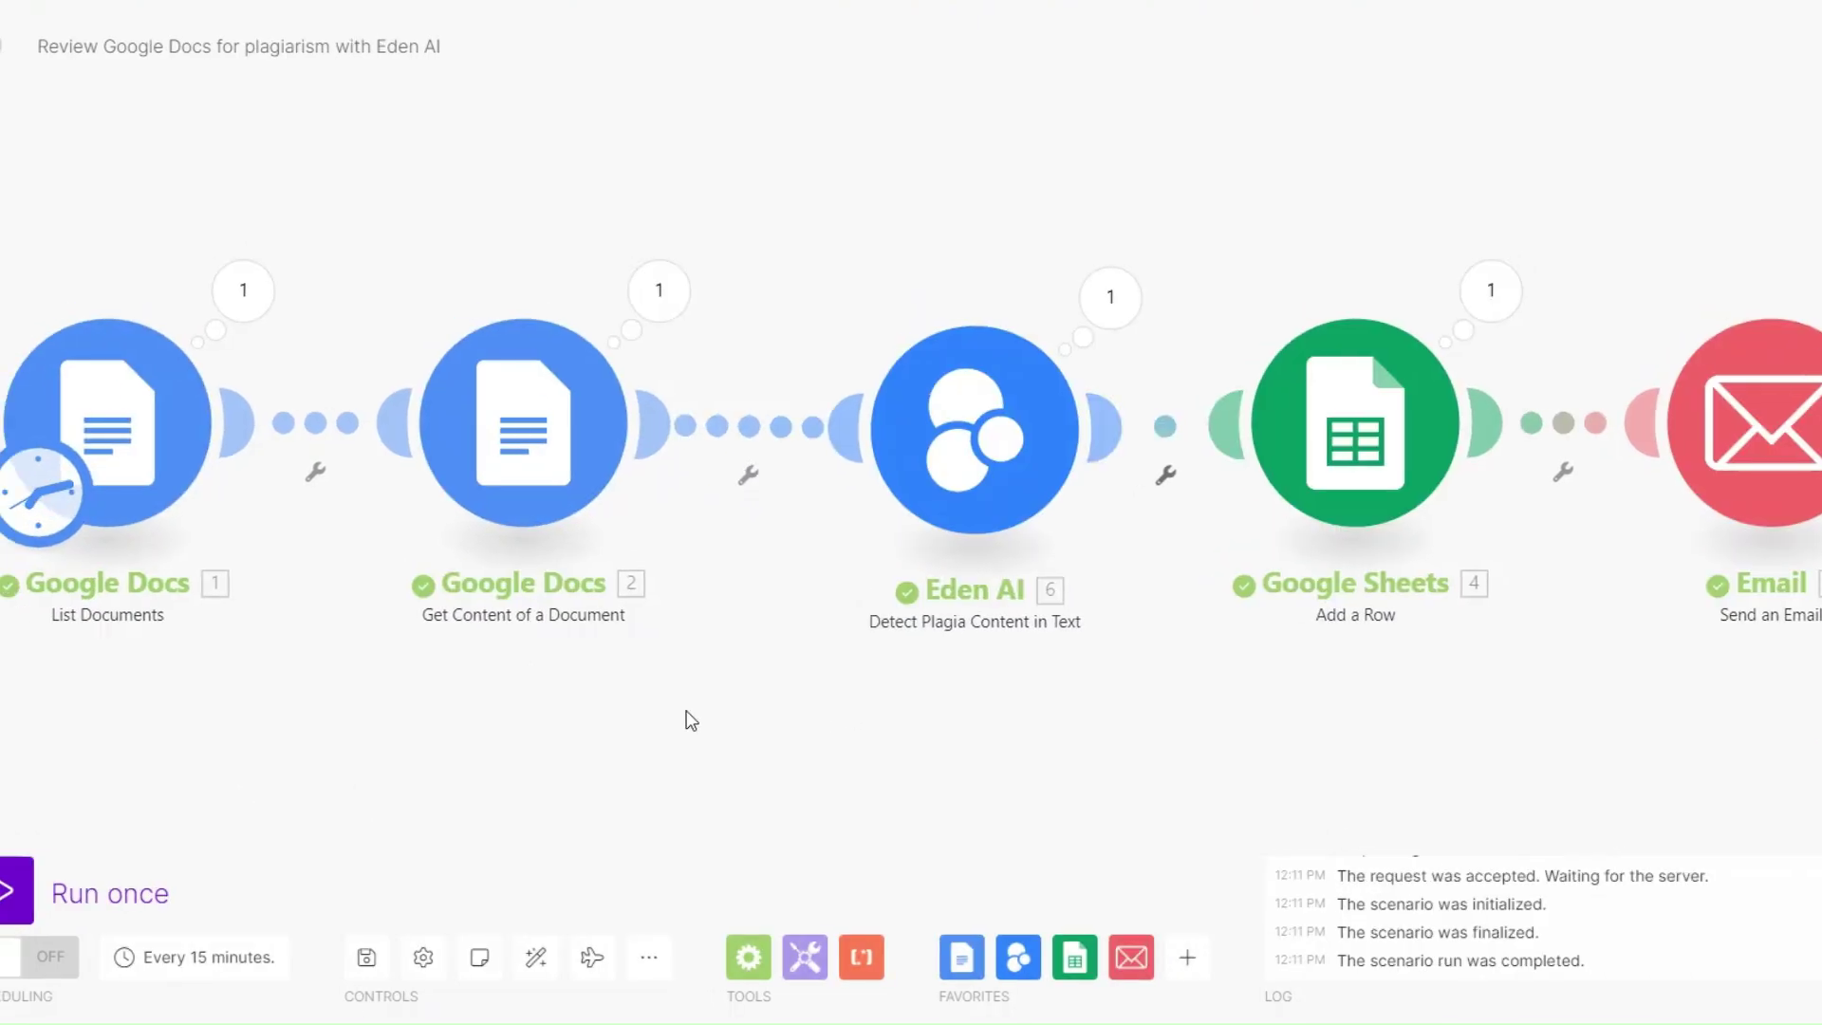
left_click(1108, 296)
left_click(1247, 427)
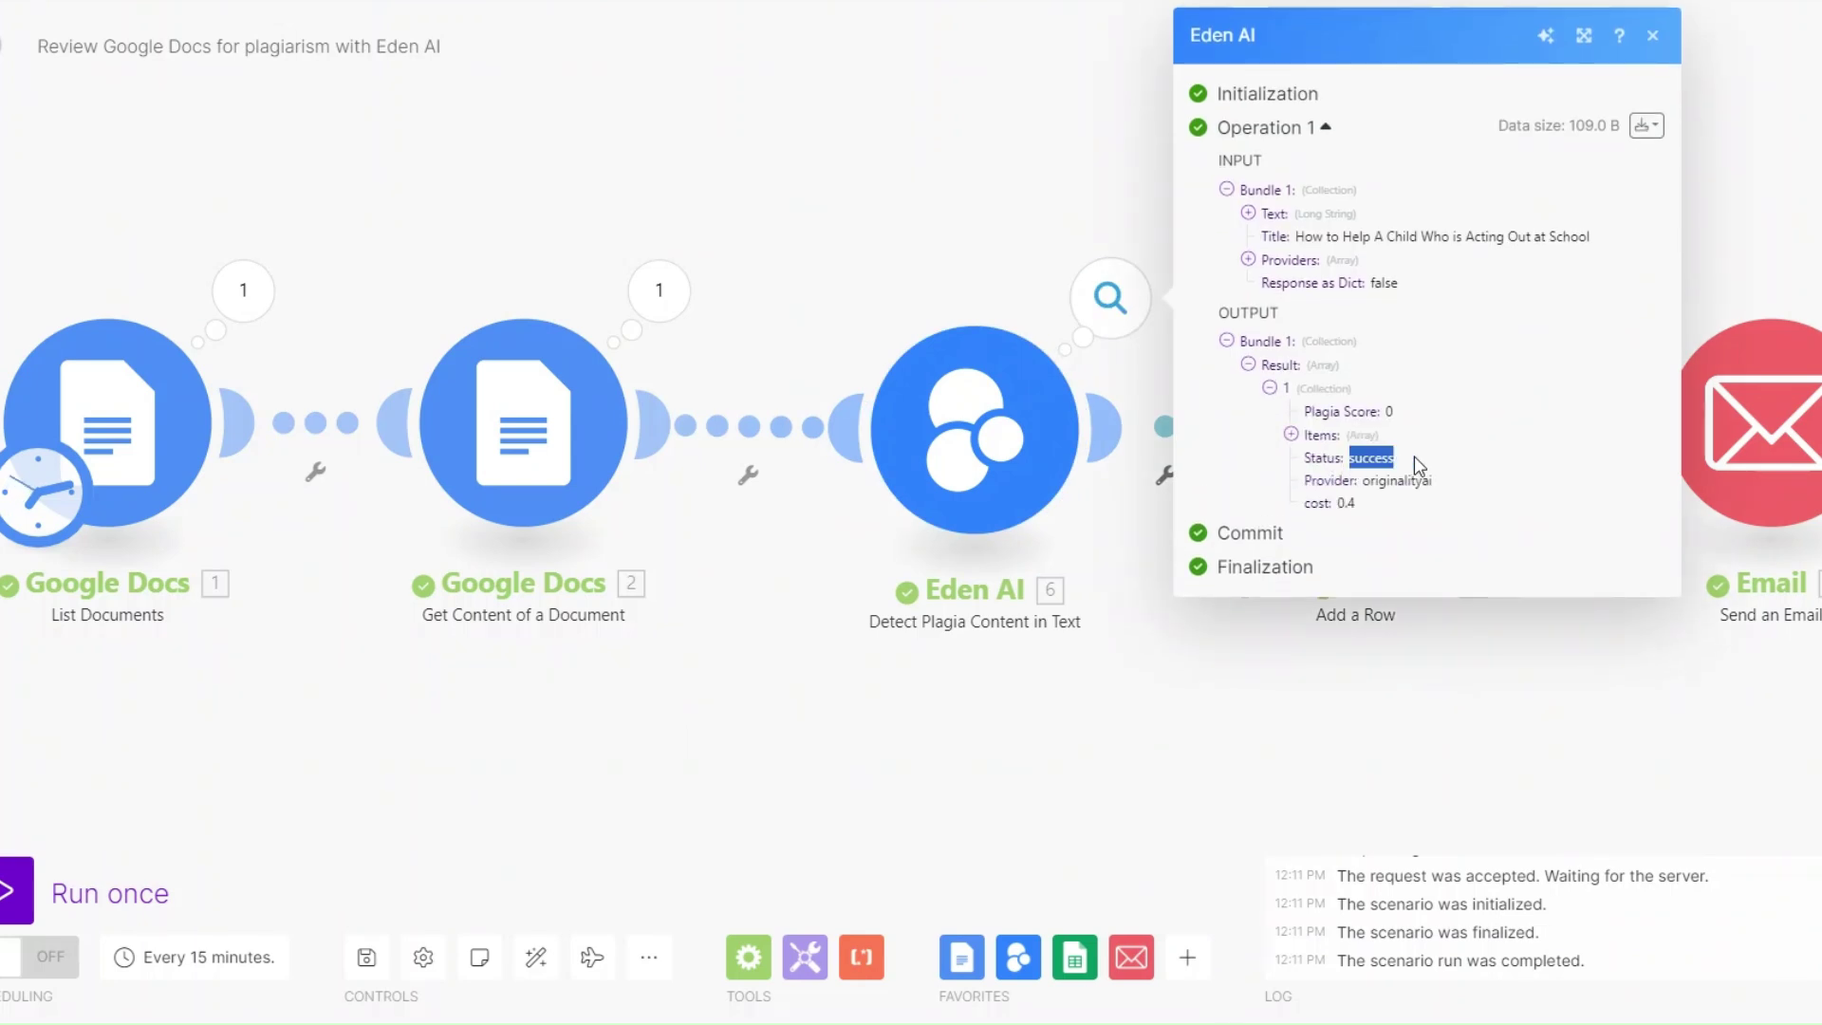
double_click(1388, 412)
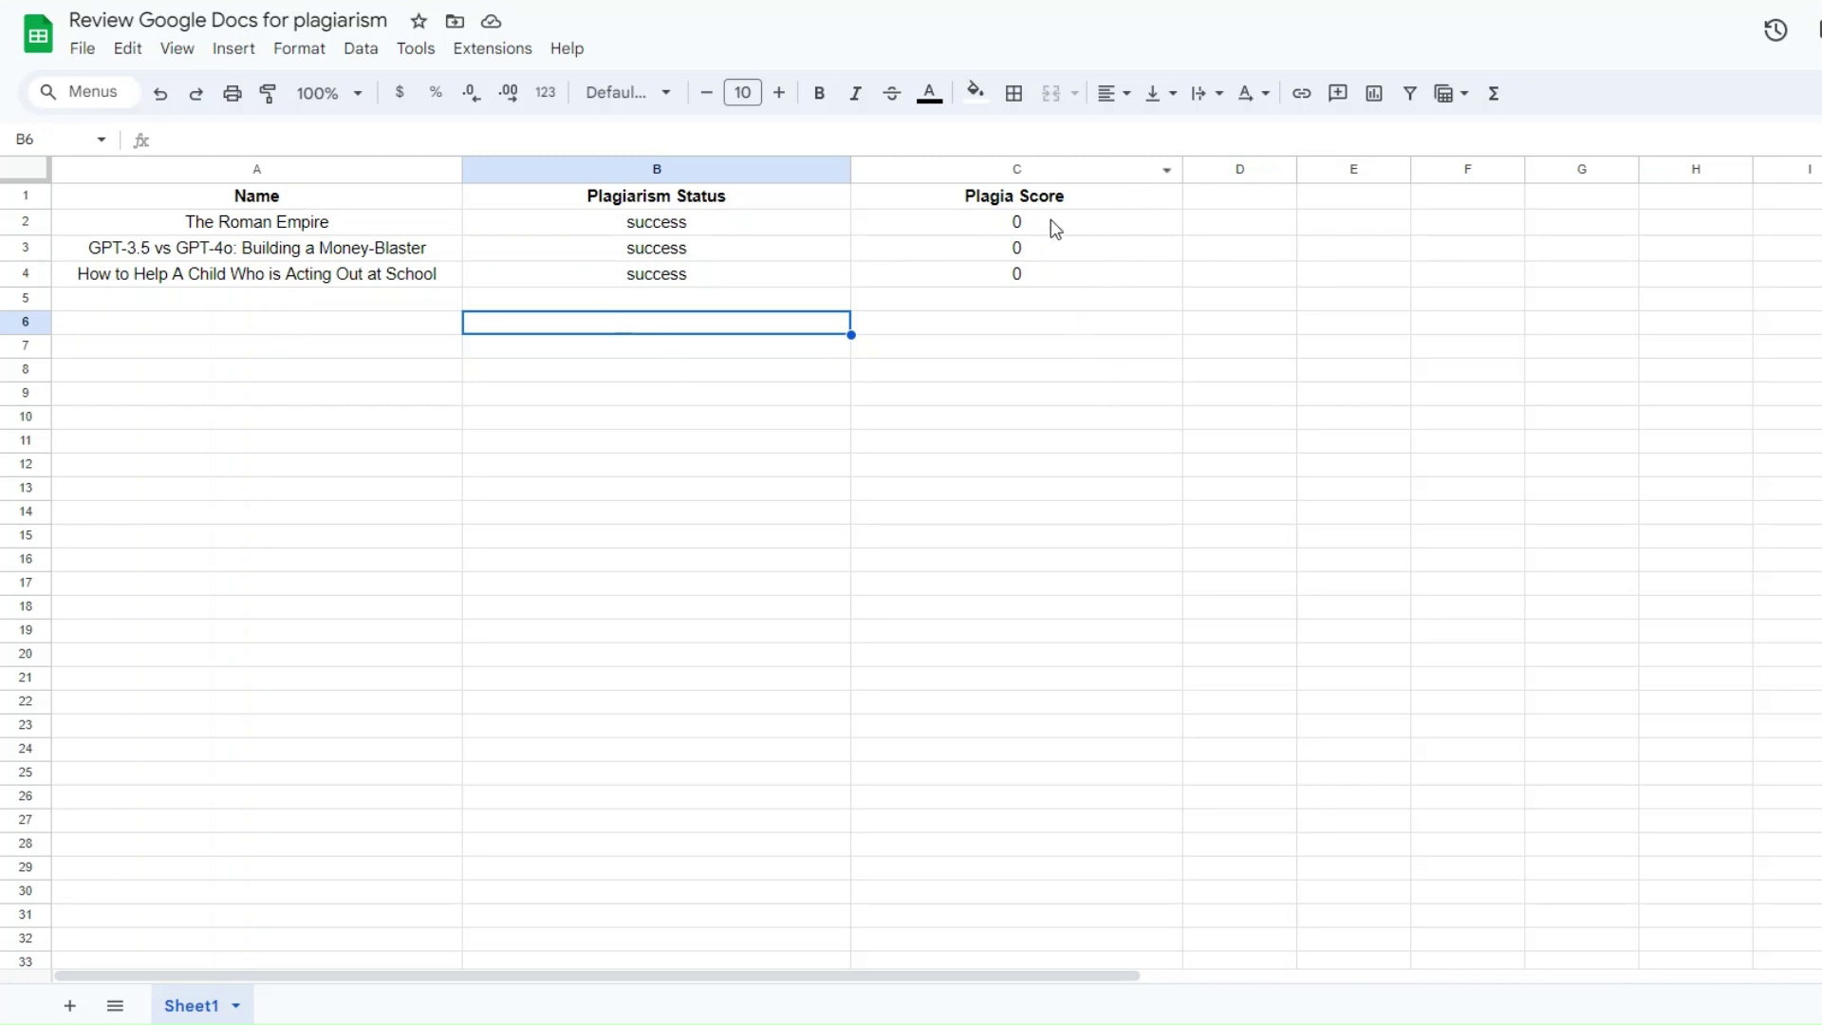
Step: Switch to the Google Sheets log and review the rows for the Money-Blaster and Acting Out at School documents
left_click(218, 251)
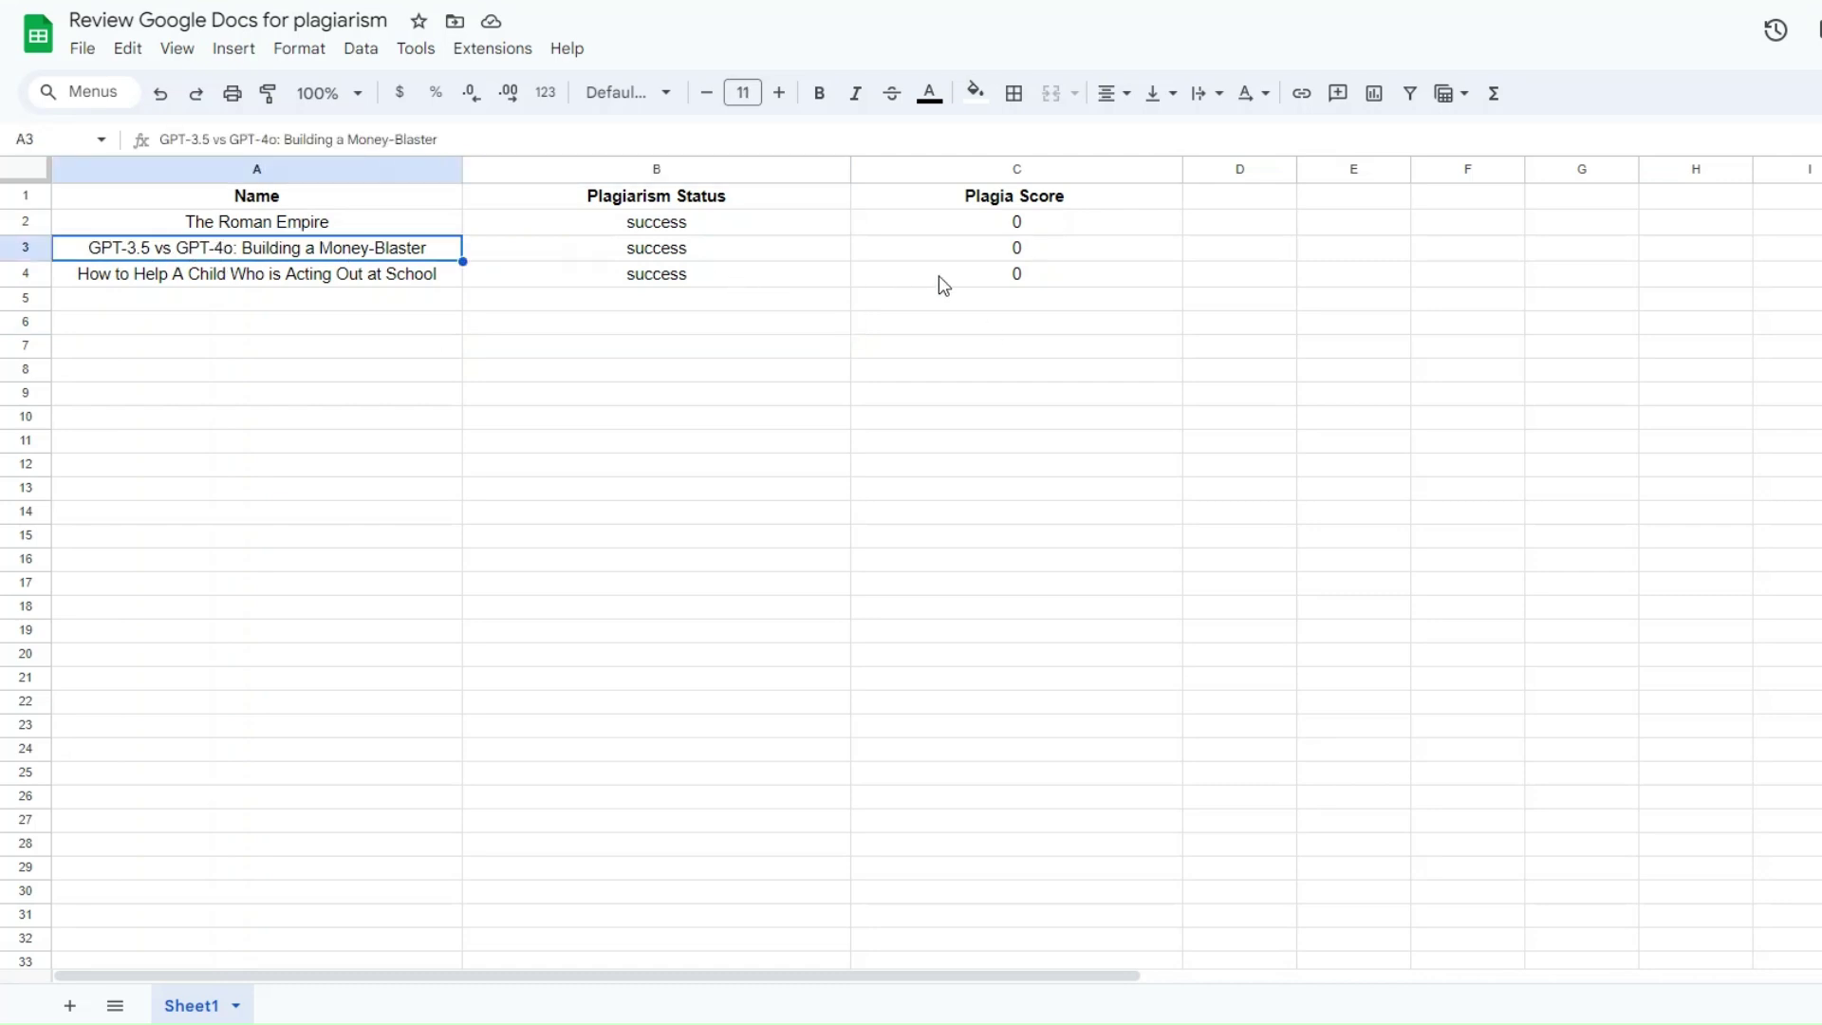
left_click(208, 292)
left_click(216, 279)
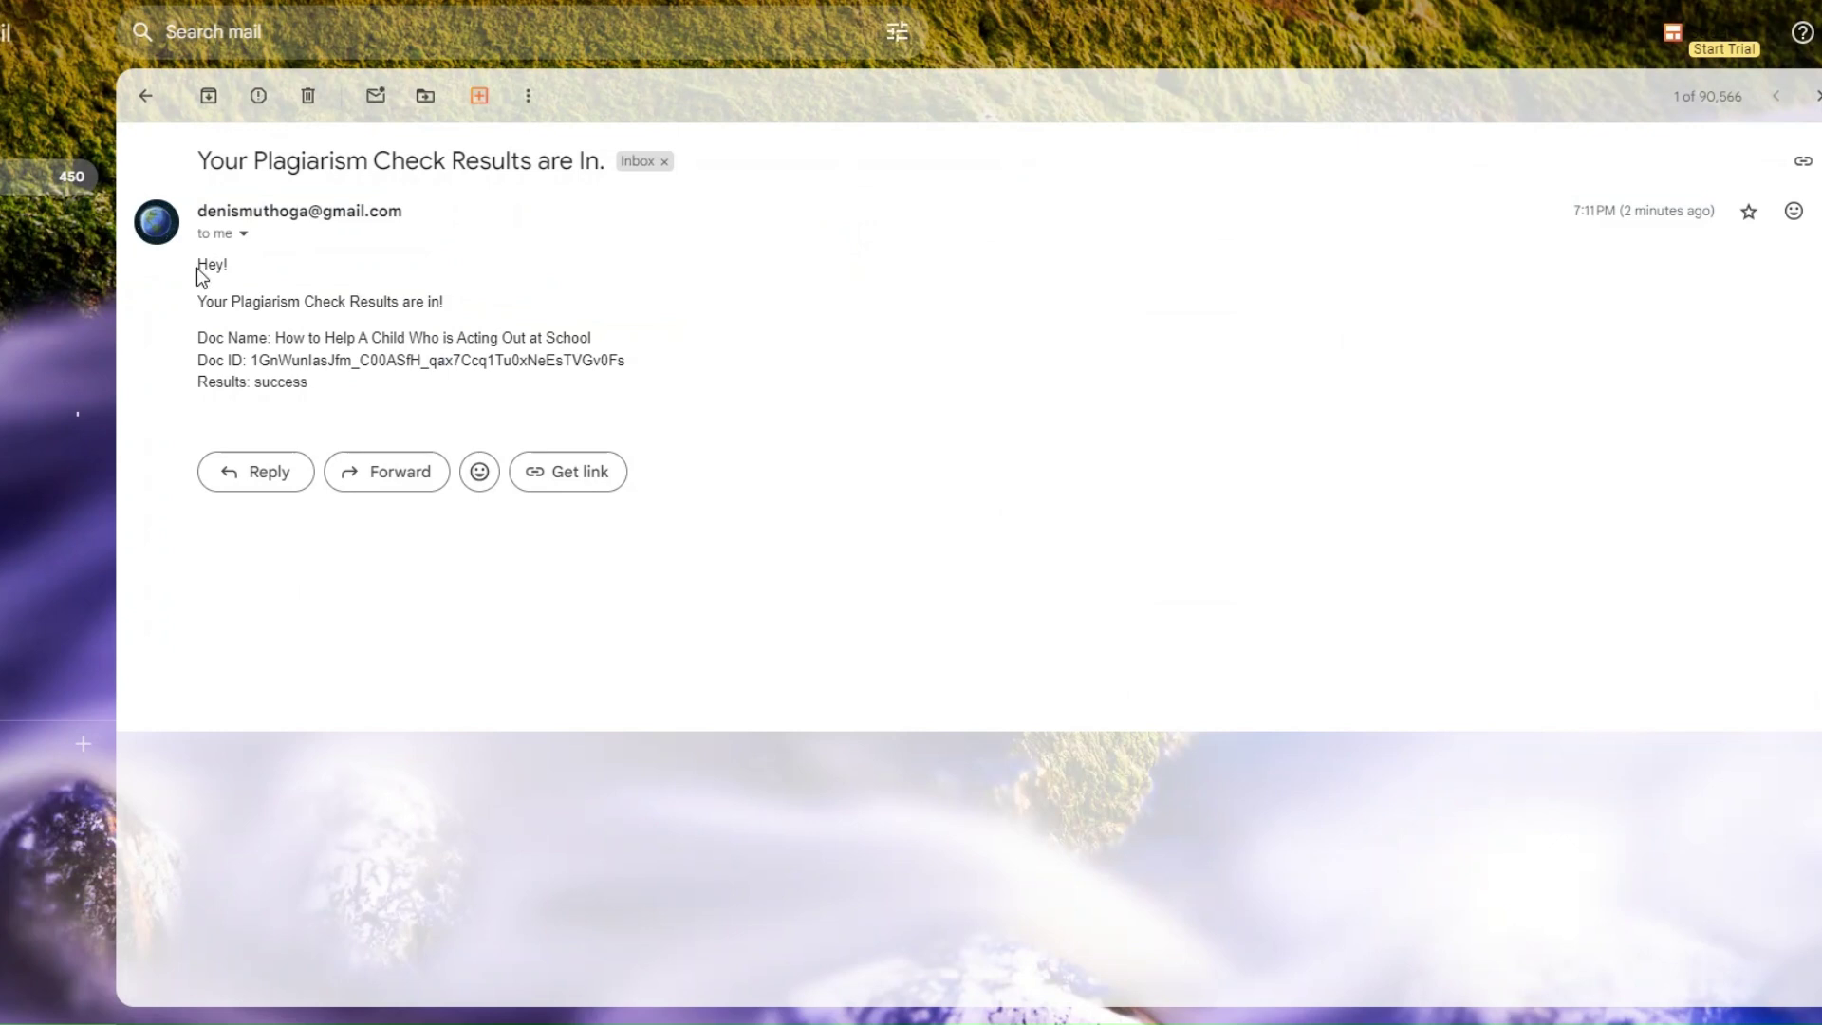
Step: Switch to Gmail and review the subject, document name, document ID and result in the newest plagiarism check email
left_click_drag(198, 159, 600, 161)
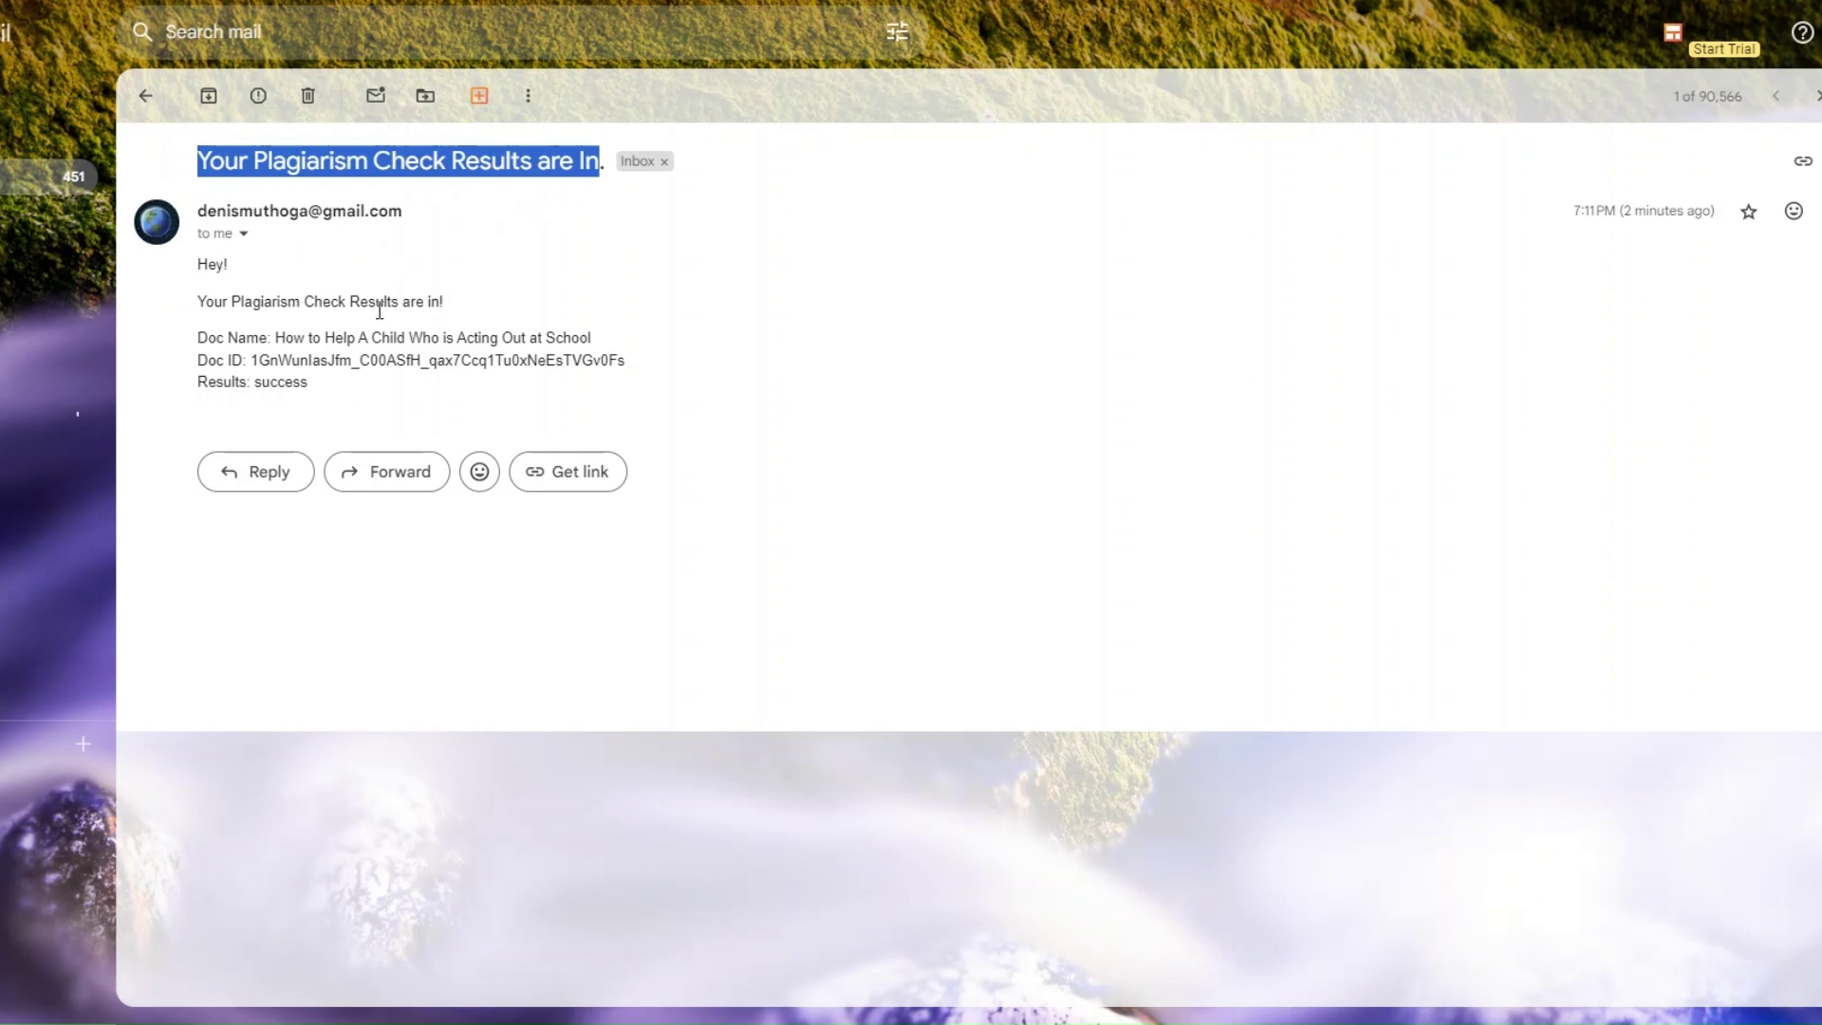
left_click_drag(273, 337, 621, 340)
left_click_drag(247, 361, 695, 371)
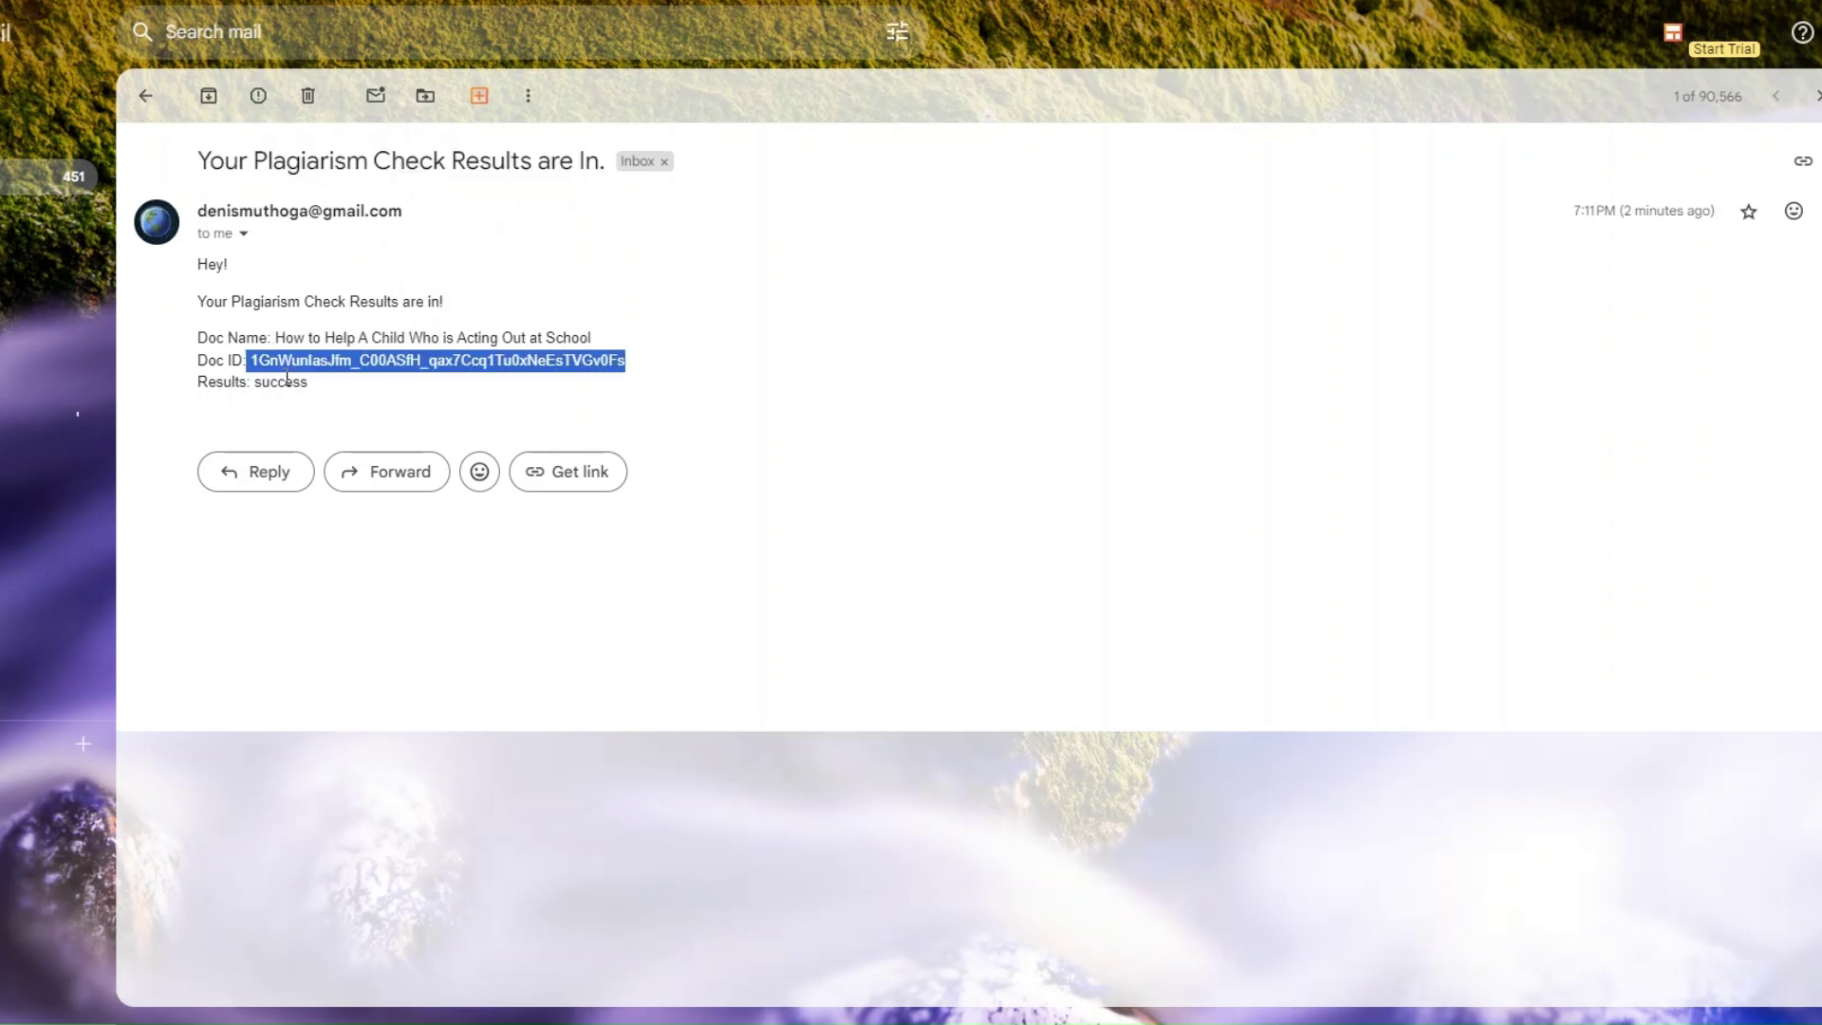
mouse_move(255, 382)
left_mouse_down()
mouse_move(374, 390)
mouse_move(234, 386)
left_mouse_up()
left_click(376, 392)
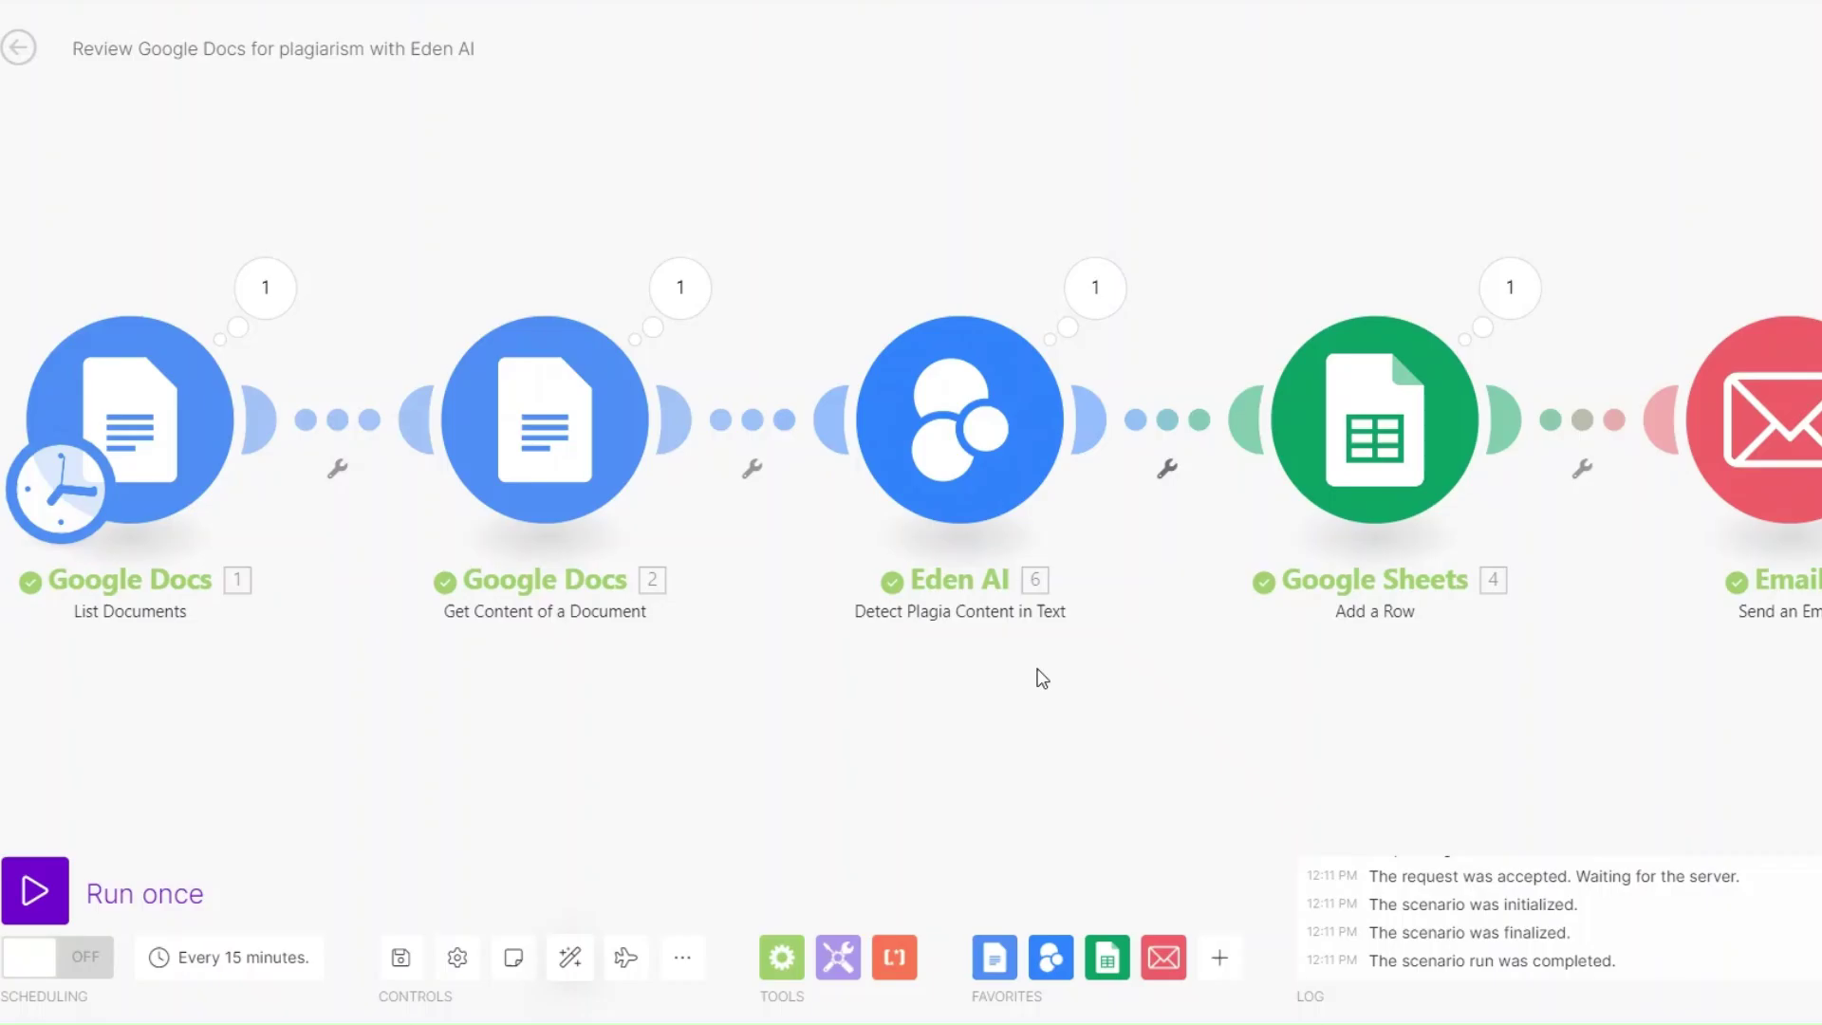